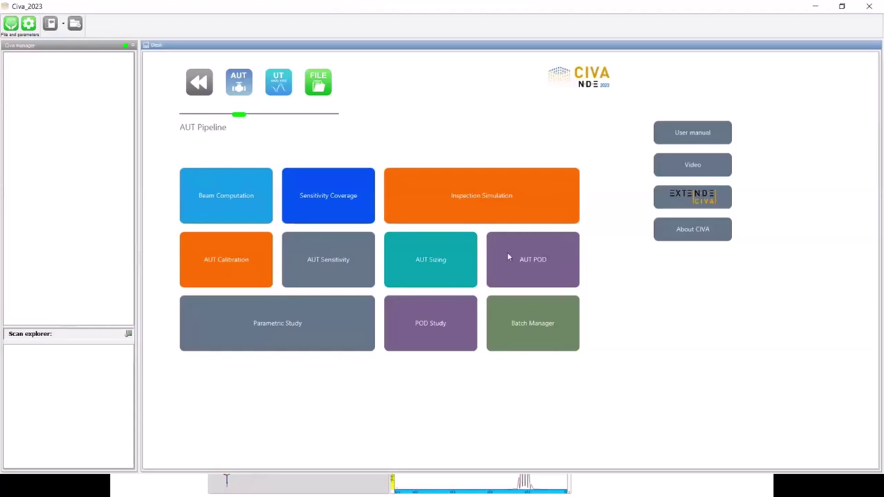
# Step: Create a pipeline inspection simulation from the default configuration with a V bevel, the ZDM method and the ROOT zone
pyautogui.click(488, 198)
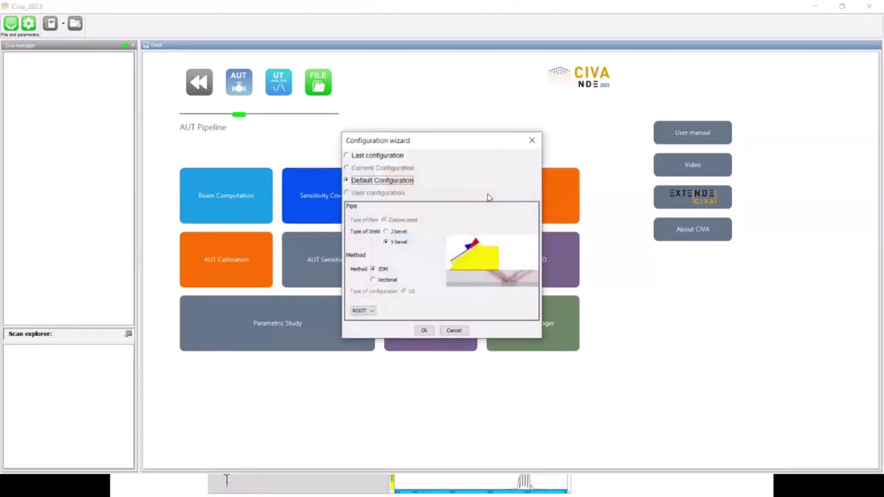
pyautogui.click(425, 331)
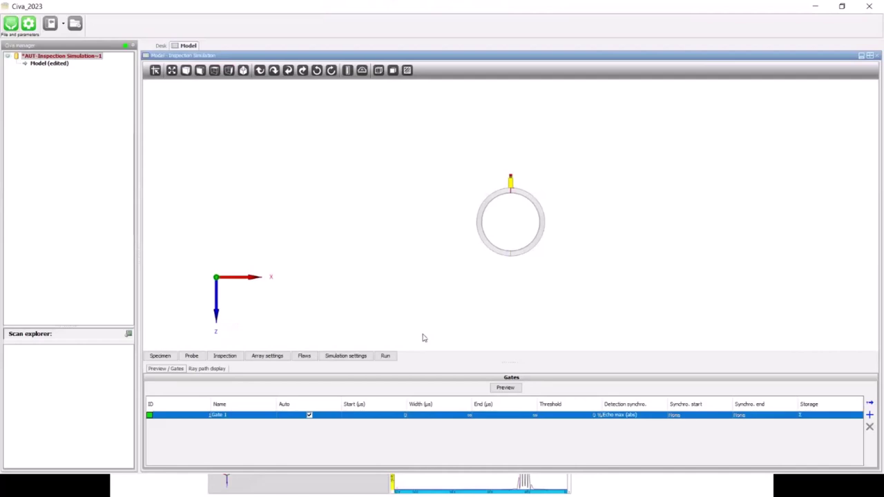
pyautogui.moveTo(387, 235); pyautogui.dragTo(387, 249, button='right')
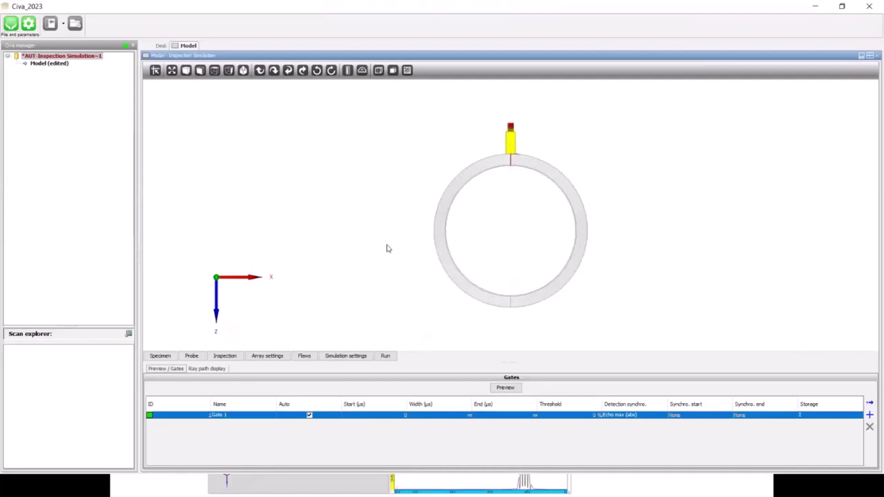
pyautogui.moveTo(388, 249); pyautogui.dragTo(442, 261)
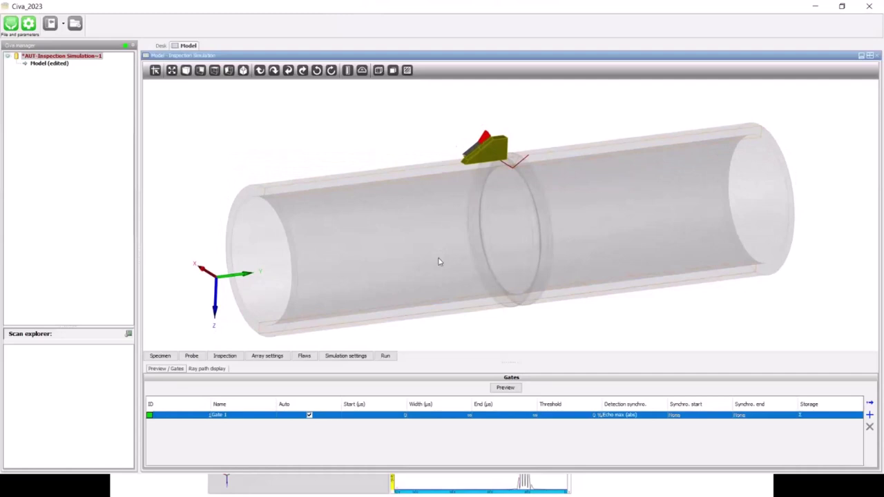
pyautogui.moveTo(389, 221)
pyautogui.mouseDown()
pyautogui.moveTo(359, 223)
pyautogui.moveTo(405, 227)
pyautogui.moveTo(385, 219)
pyautogui.moveTo(393, 215)
pyautogui.mouseUp()
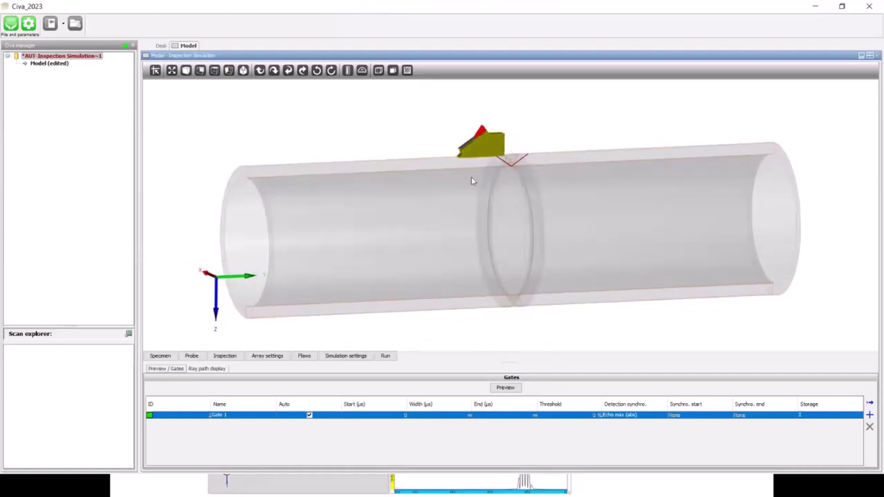
pyautogui.moveTo(463, 192); pyautogui.dragTo(427, 246)
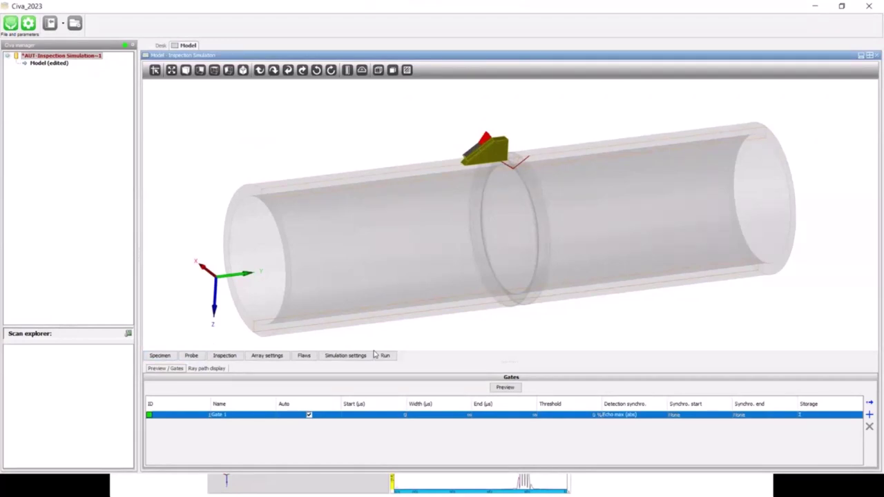
# Step: Set the weld specimen's inner radius A to 406.4 mm and both its left and right lengths to 200 mm
pyautogui.click(167, 357)
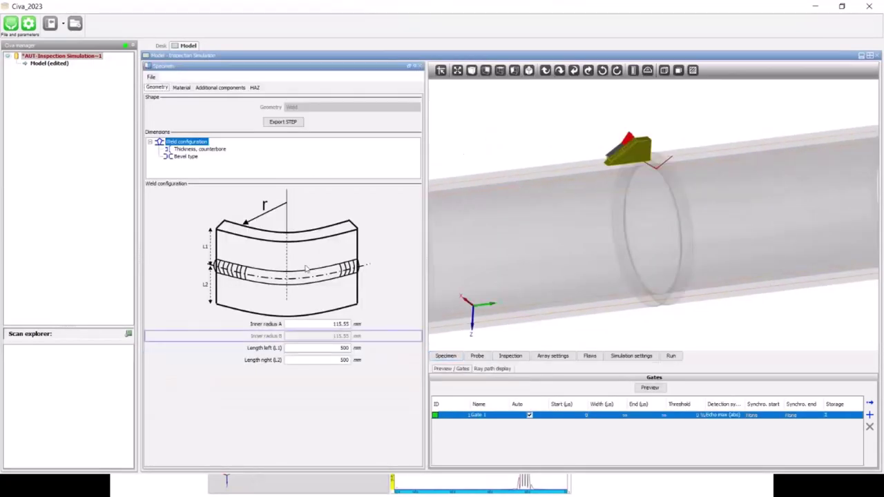
pyautogui.moveTo(510, 236)
pyautogui.mouseDown()
pyautogui.moveTo(537, 236)
pyautogui.moveTo(502, 245)
pyautogui.mouseUp()
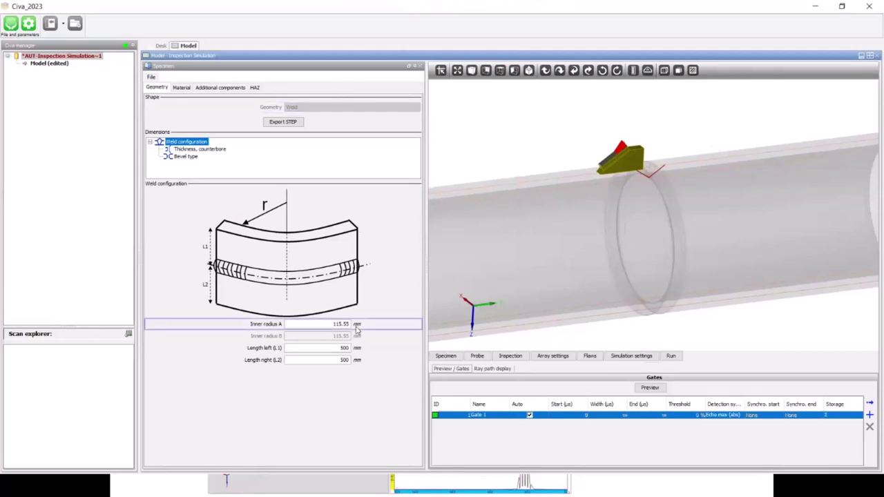
pyautogui.moveTo(327, 328); pyautogui.dragTo(367, 327)
pyautogui.write('16')
pyautogui.press('Tab')
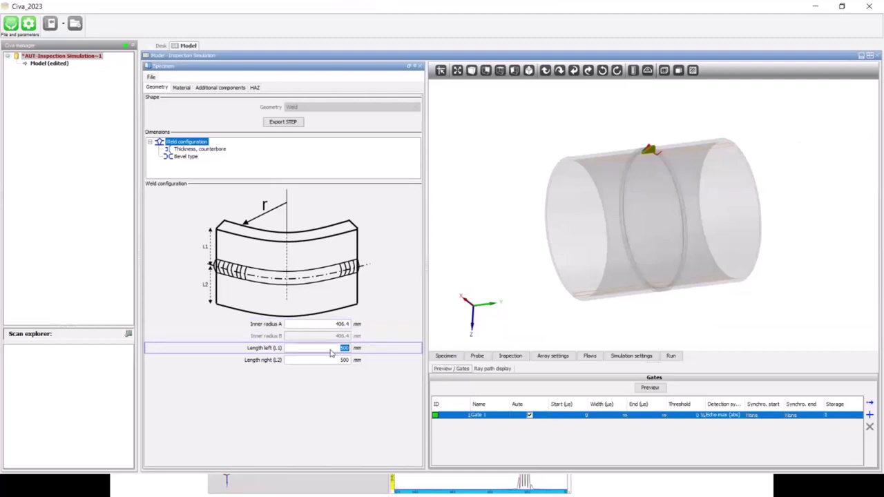
pyautogui.write('200')
pyautogui.press('Tab')
pyautogui.write('200')
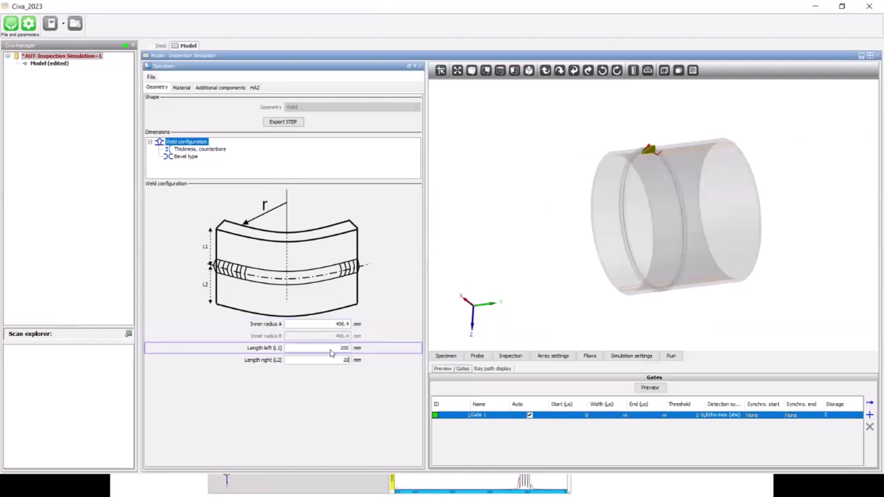
pyautogui.press('Tab')
# Step: Set the weld's top and bottom bead heights to 2 mm
pyautogui.click(199, 148)
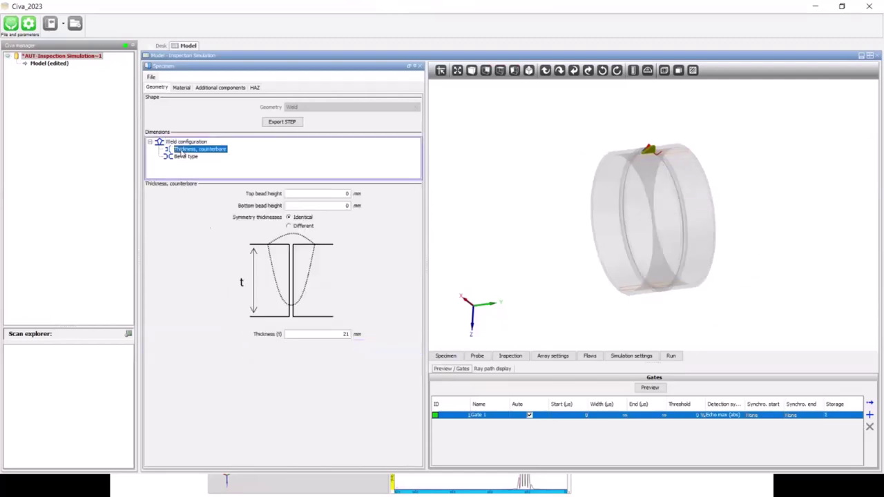
pyautogui.moveTo(484, 193); pyautogui.dragTo(552, 184)
pyautogui.moveTo(552, 184); pyautogui.dragTo(515, 246, button='right')
pyautogui.click(391, 198)
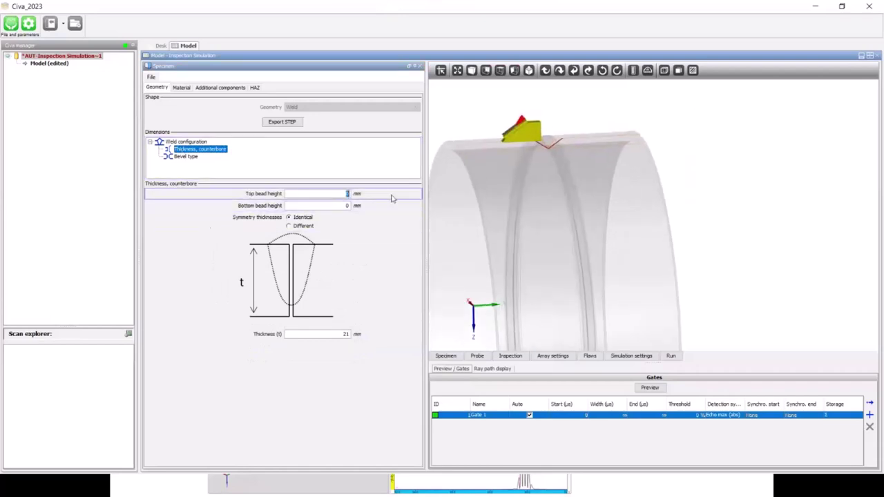
pyautogui.write('2')
pyautogui.press('Tab')
pyautogui.press('Tab')
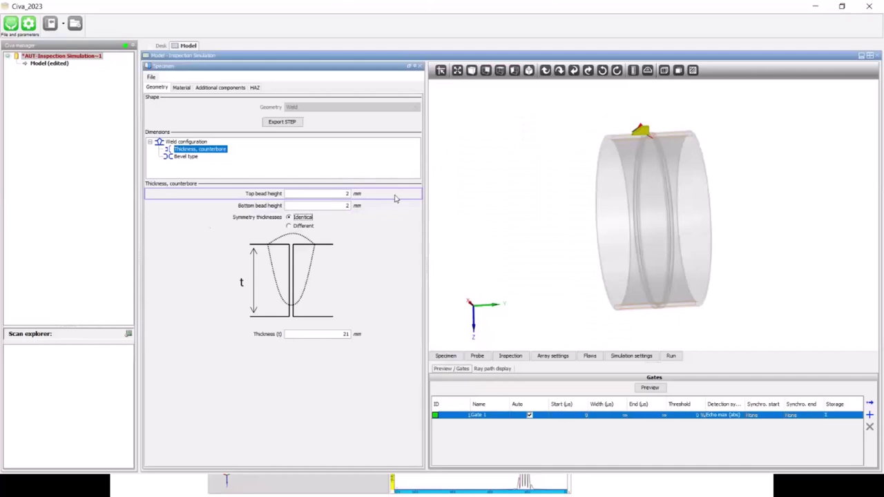
# Step: Set the pipe wall thickness to 25.4 mm, keeping identical thicknesses on both sides
pyautogui.click(477, 221)
pyautogui.scroll(3, 483, 217)
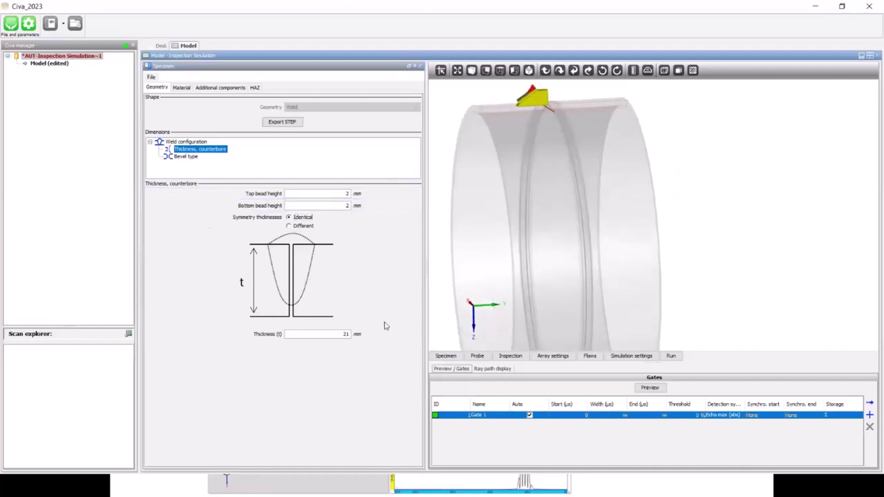
pyautogui.click(322, 338)
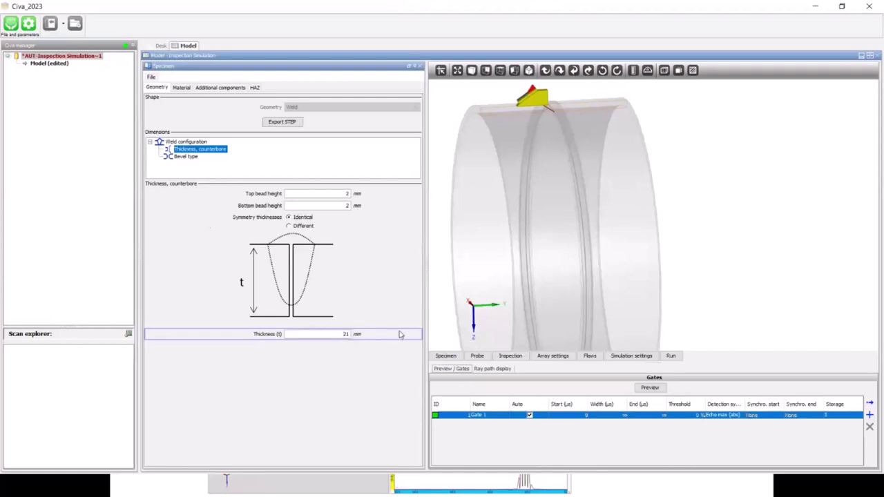
pyautogui.doubleClick(345, 334)
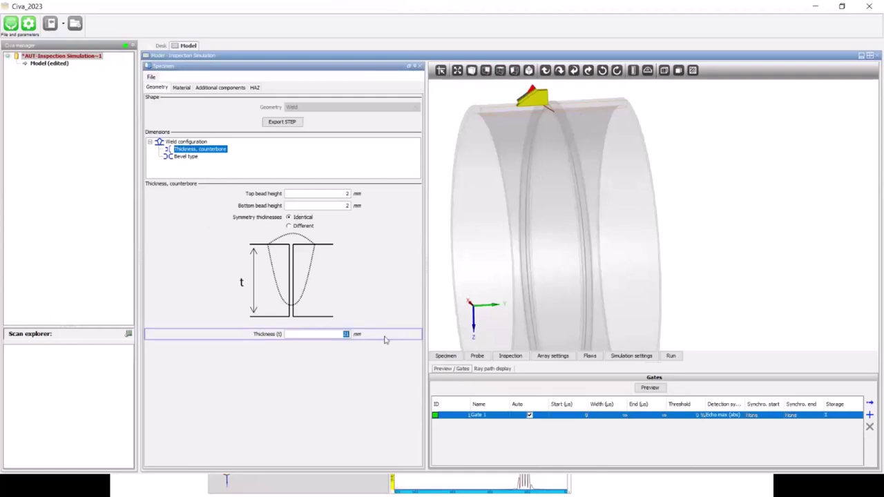
pyautogui.press('Return')
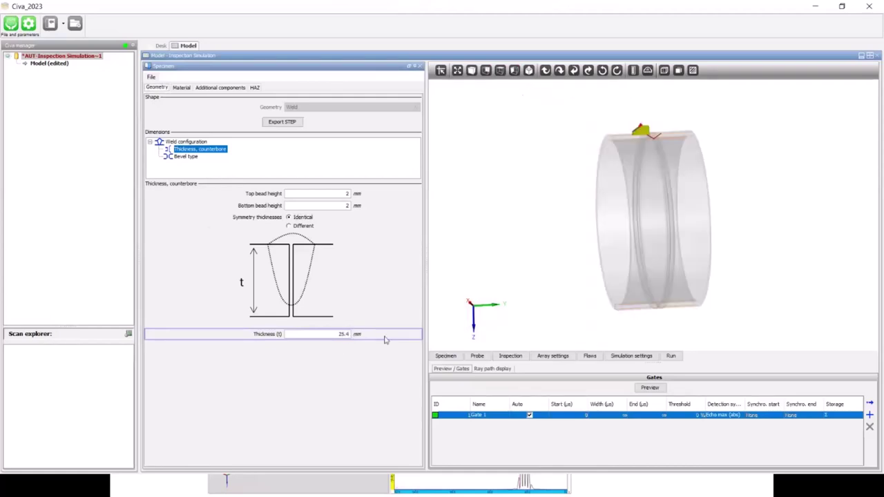
# Step: Define the weld bevel as type V with a 3 mm gap, a 2.5 mm root face and a 60 deg angle
pyautogui.click(185, 156)
pyautogui.scroll(6, 596, 221)
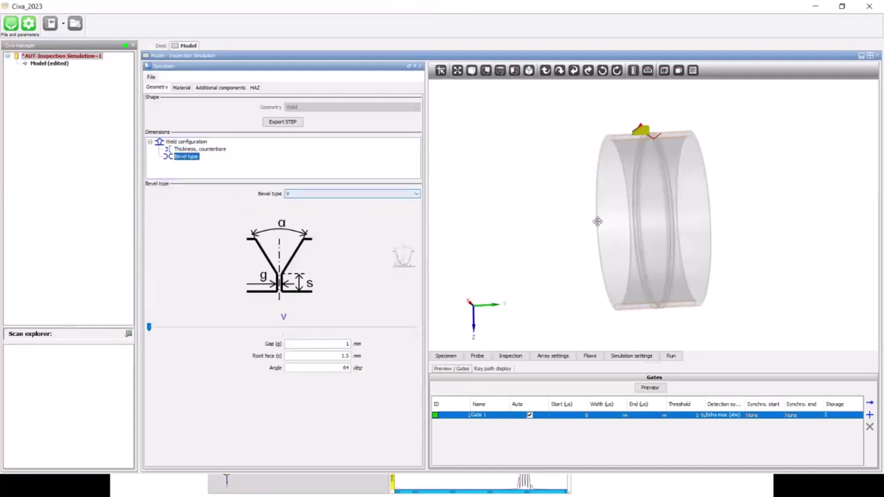
pyautogui.click(393, 194)
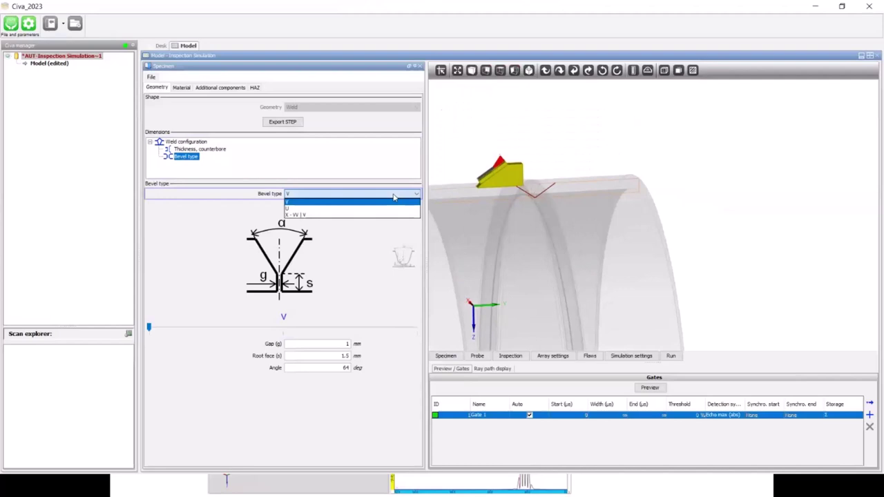
pyautogui.click(393, 201)
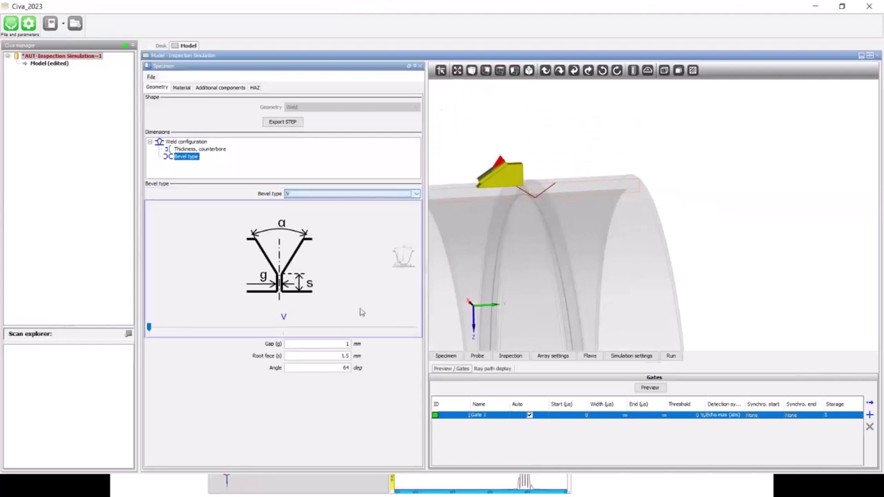
pyautogui.click(344, 344)
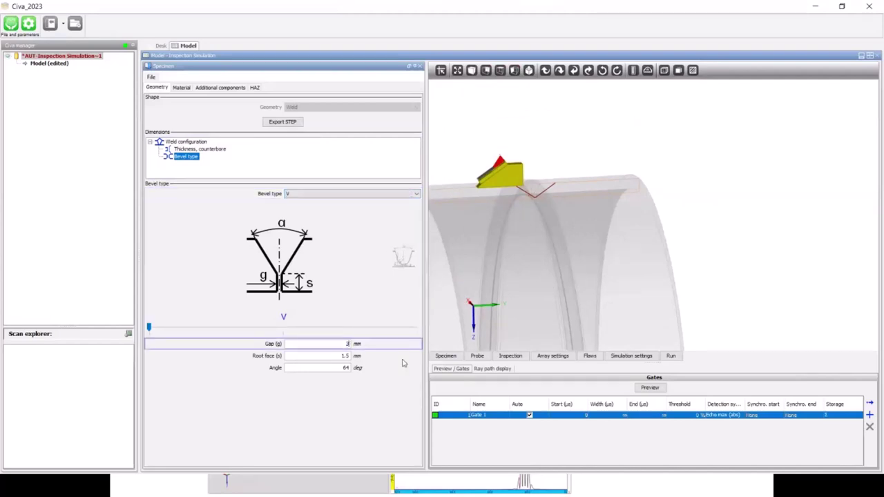
pyautogui.press('Tab')
pyautogui.write('2')
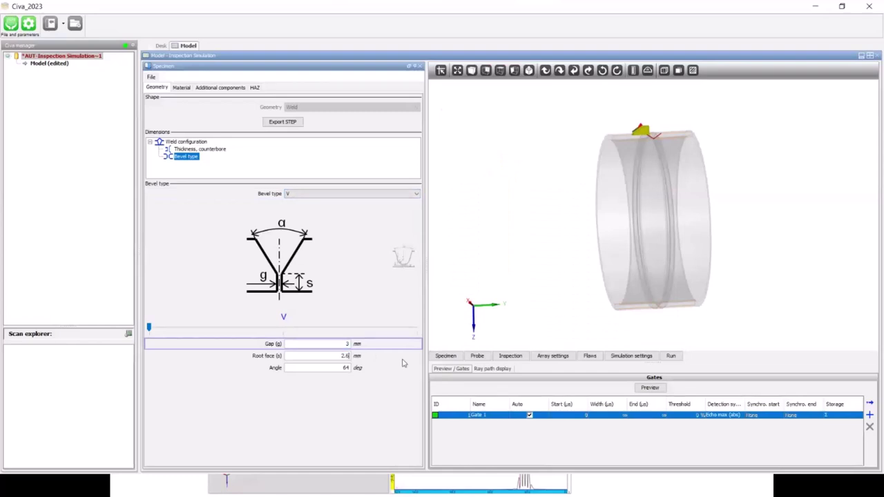
pyautogui.press('Tab')
pyautogui.write('60')
pyautogui.click(586, 250)
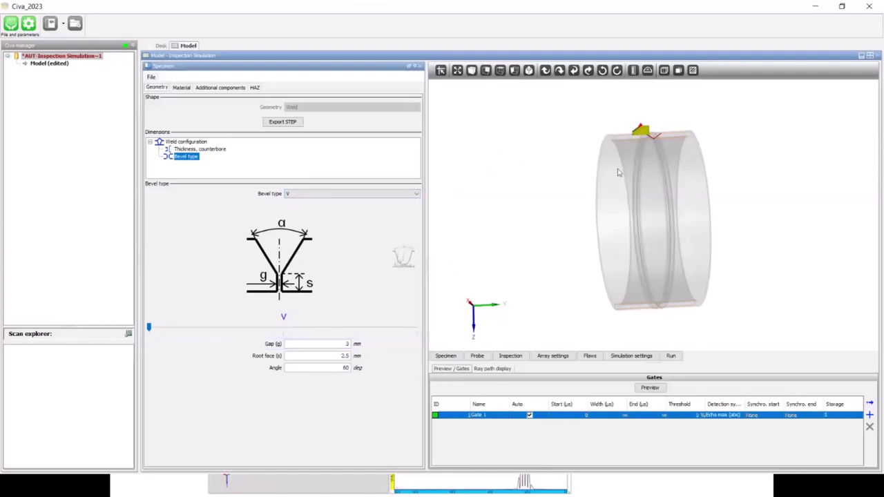
pyautogui.scroll(5, 591, 240)
pyautogui.scroll(8, 587, 249)
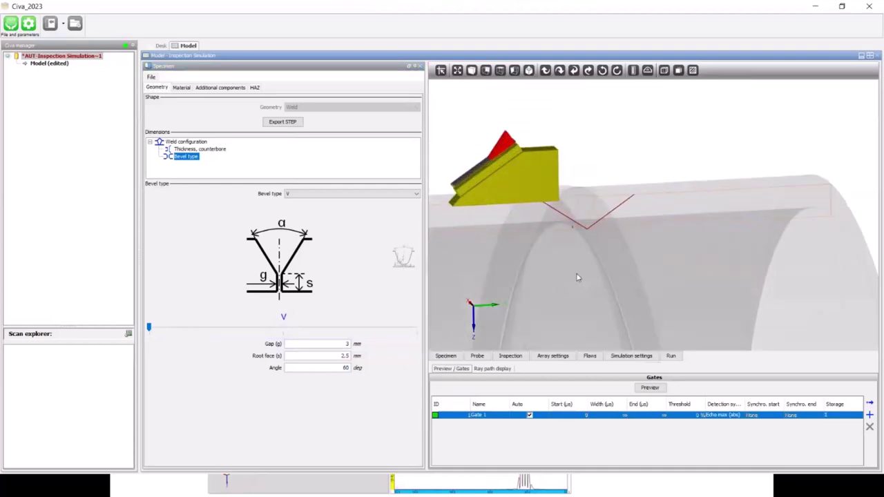
pyautogui.moveTo(566, 261)
pyautogui.mouseDown()
pyautogui.moveTo(576, 260)
pyautogui.moveTo(571, 268)
pyautogui.mouseUp()
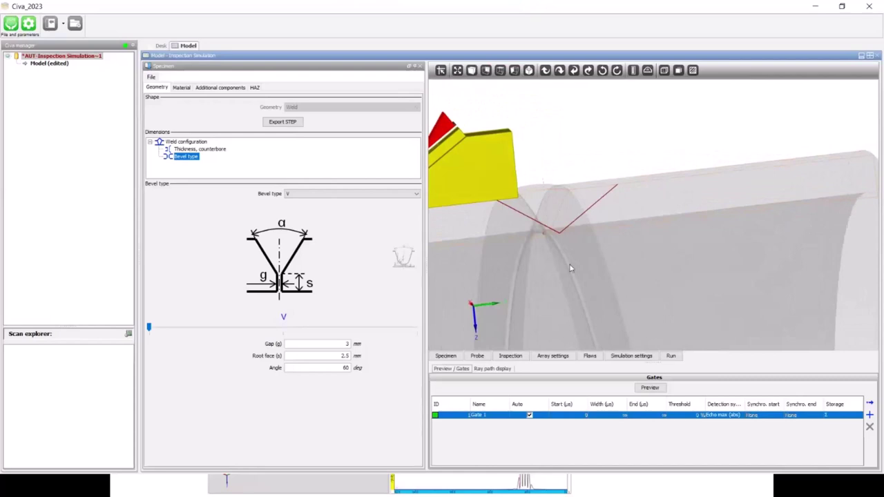
# Step: Load Steel.xml from the Isotropic materials folder as the specimen material and close the specimen settings
pyautogui.click(181, 87)
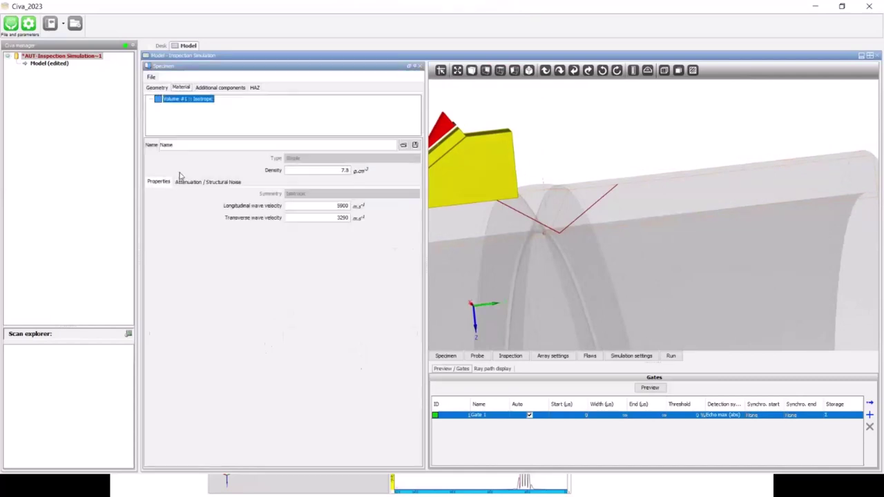
pyautogui.click(403, 147)
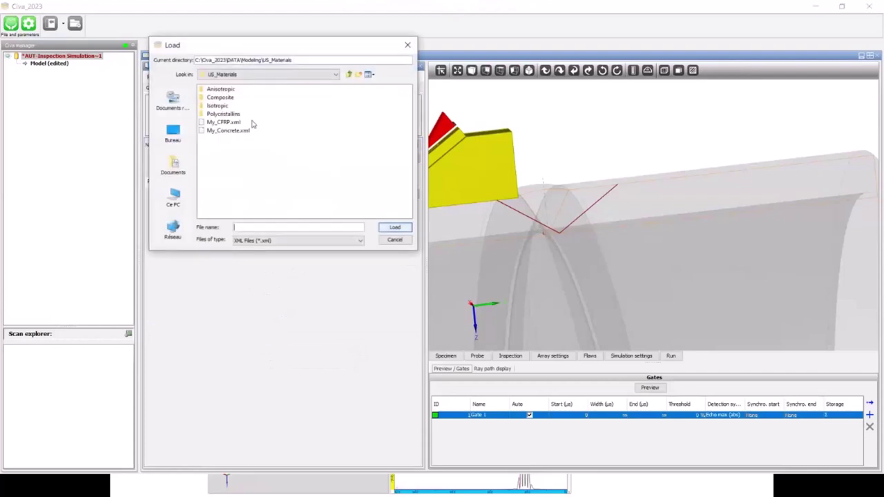
pyautogui.doubleClick(214, 105)
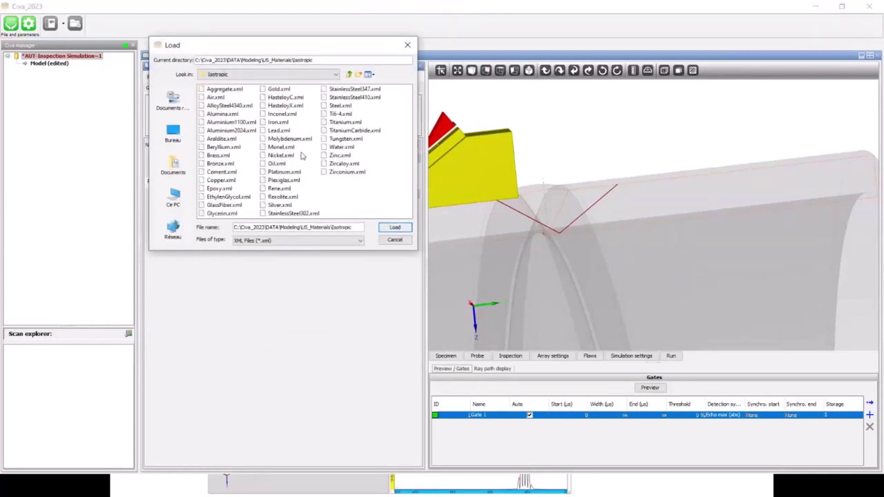
pyautogui.click(339, 105)
pyautogui.click(395, 227)
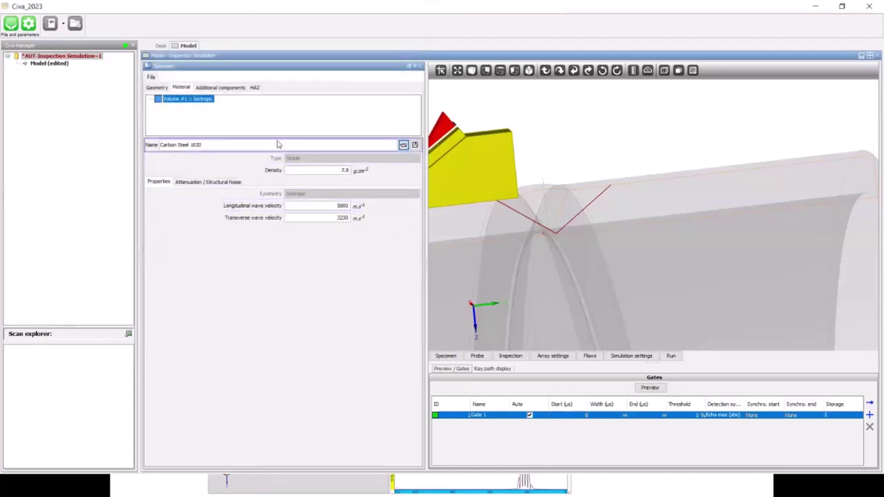
pyautogui.click(417, 66)
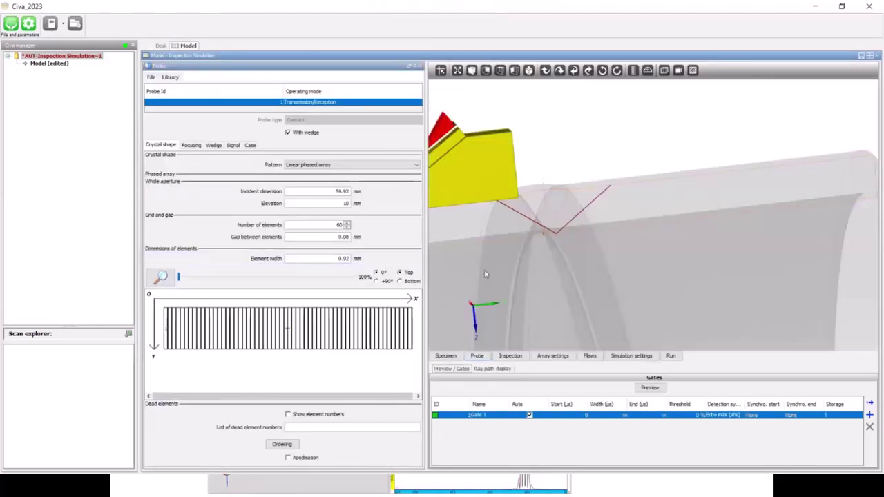
# Step: Look through the GE entries in the probes library from the probe settings, and close it without choosing a probe
pyautogui.moveTo(507, 269); pyautogui.dragTo(515, 273)
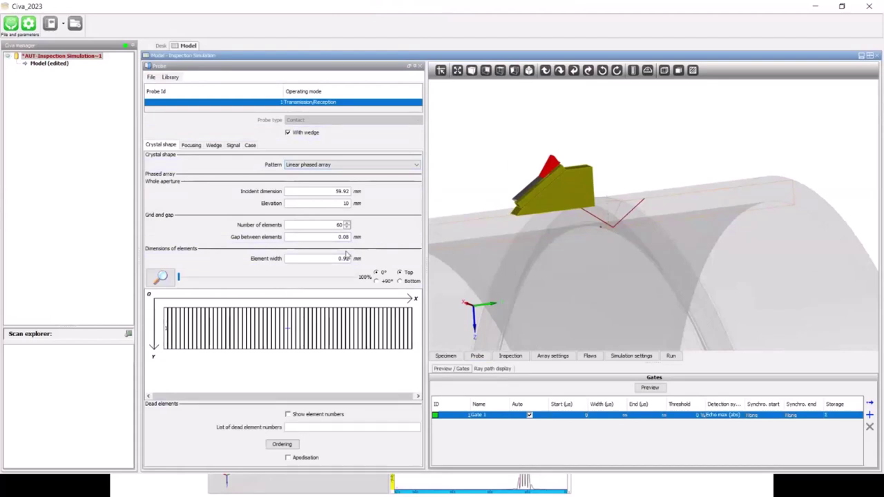
pyautogui.click(170, 77)
pyautogui.click(190, 87)
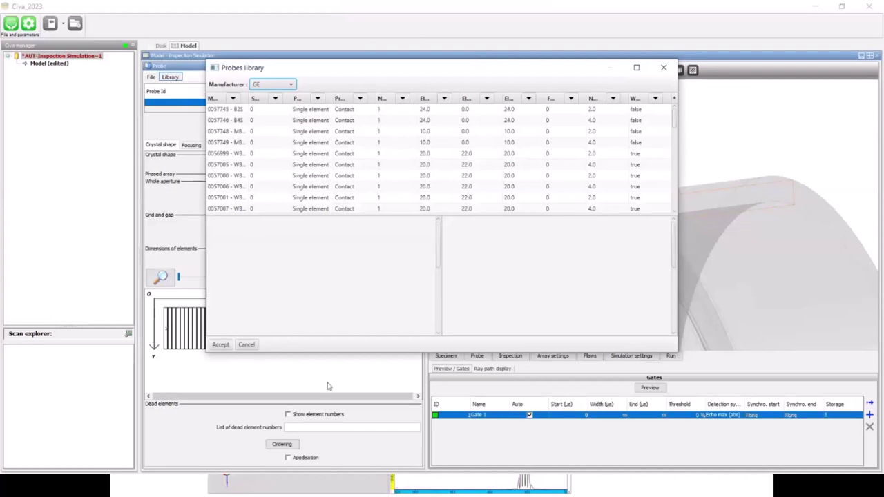
pyautogui.click(664, 68)
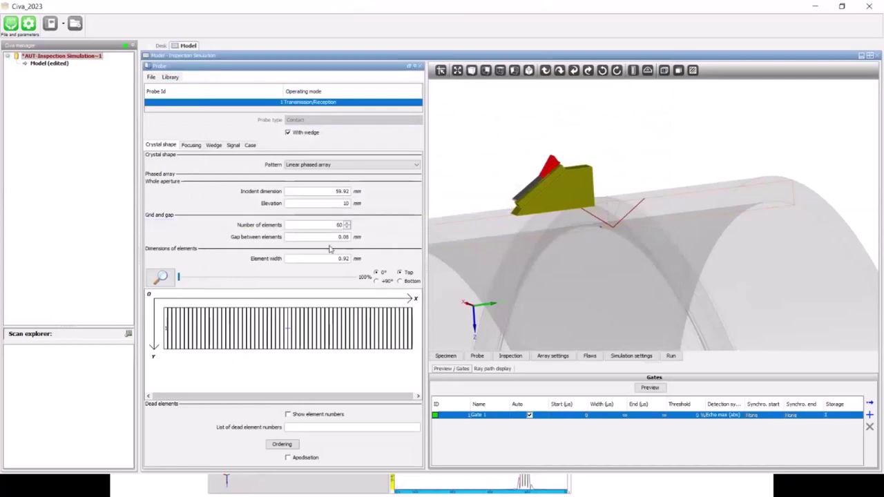
# Step: Set the linear phased array to 64 elements with a 0.1 mm gap between elements
pyautogui.moveTo(329, 230); pyautogui.dragTo(376, 234)
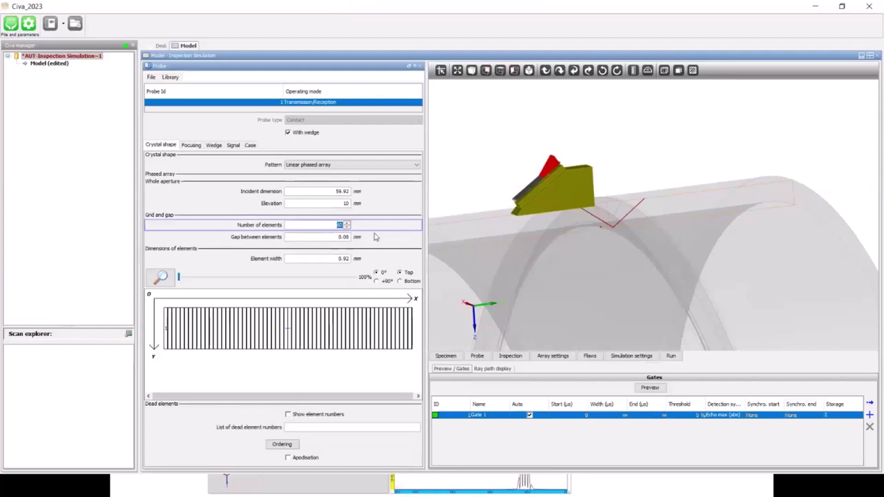
pyautogui.write('64')
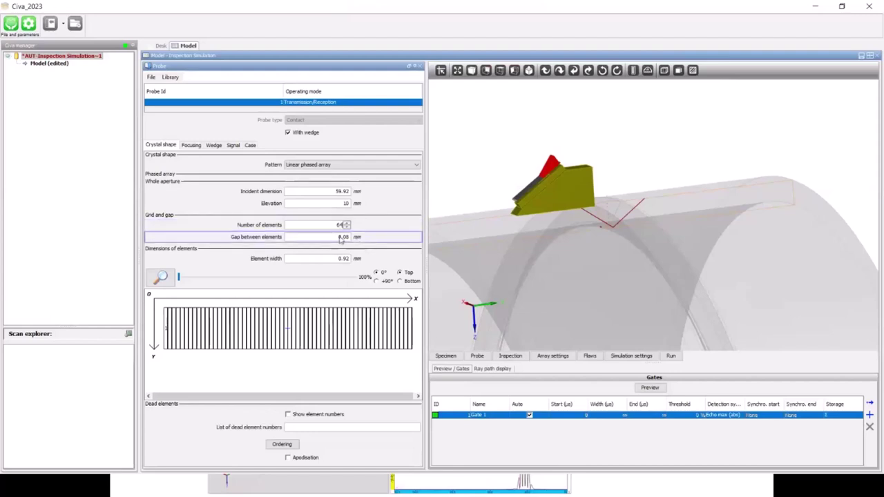
pyautogui.click(340, 239)
pyautogui.press('BackSpace')
pyautogui.press('BackSpace')
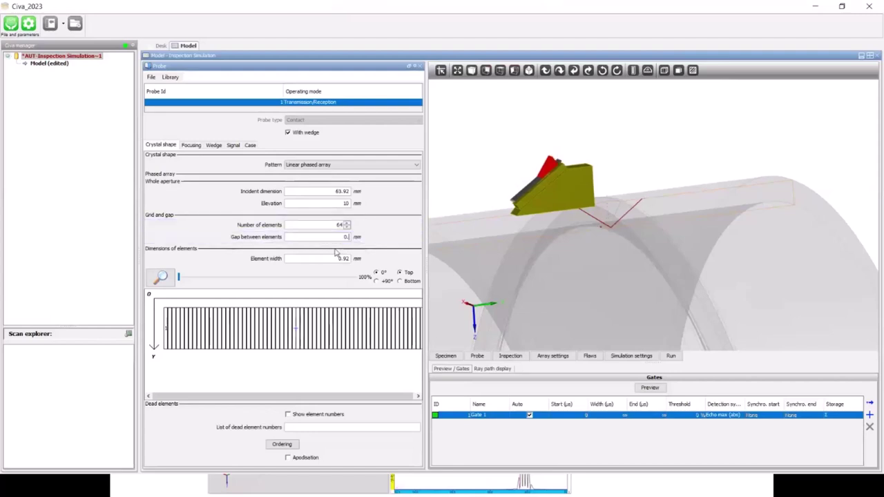
pyautogui.write('1')
pyautogui.press('Tab')
# Step: Set the array's element width to 0.636 mm and its elevation to 20 mm
pyautogui.write('0.')
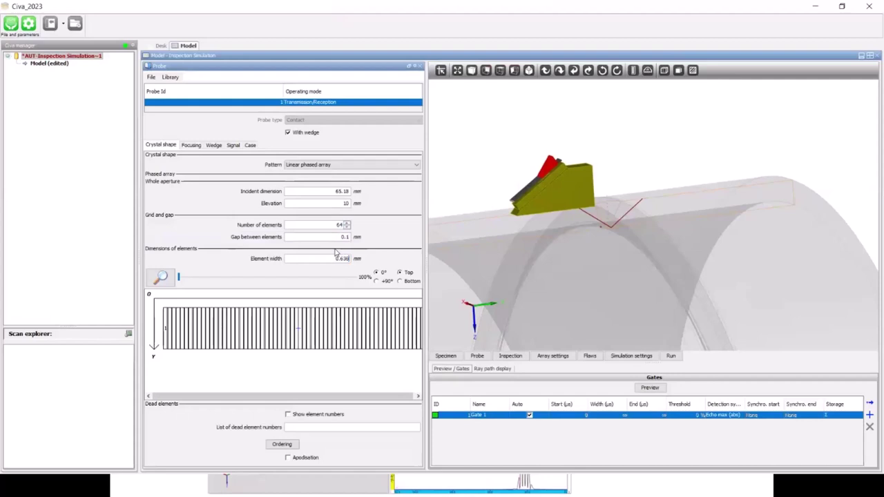
pyautogui.write('636')
pyautogui.press('Tab')
pyautogui.doubleClick(319, 206)
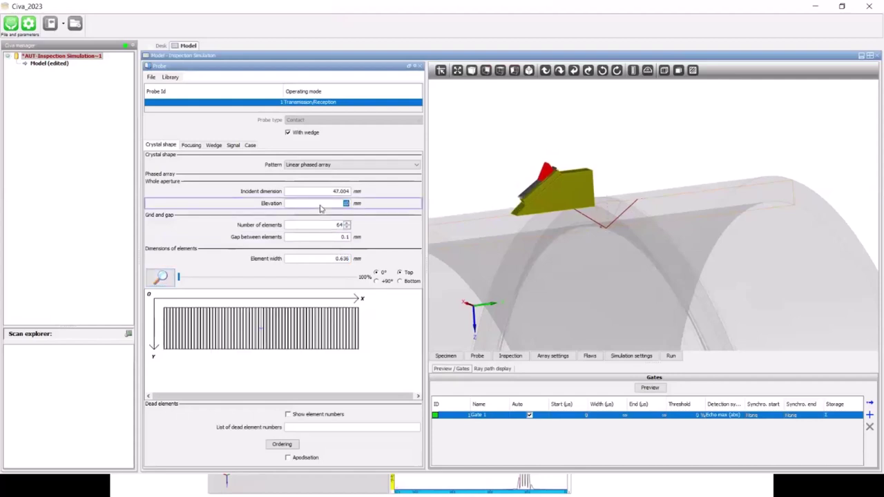
pyautogui.write('20')
pyautogui.press('Tab')
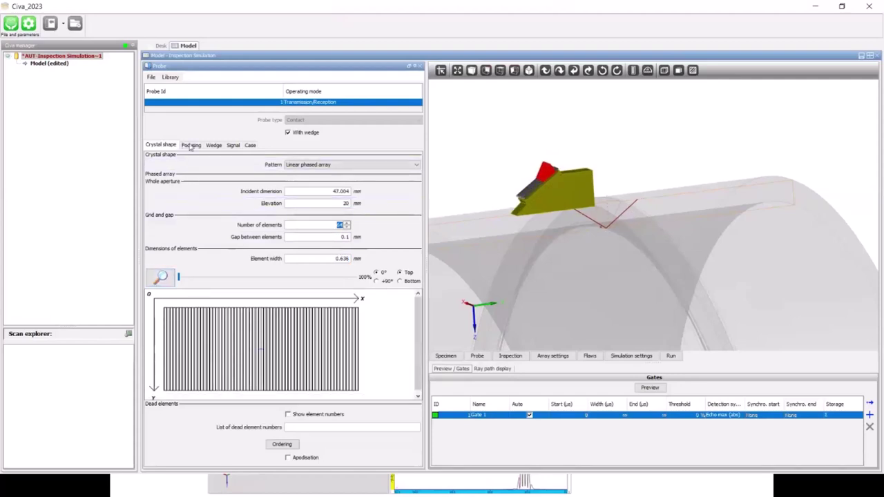
# Step: Change the probe wedge's contact surface geometry to Flat
pyautogui.click(191, 146)
pyautogui.click(213, 146)
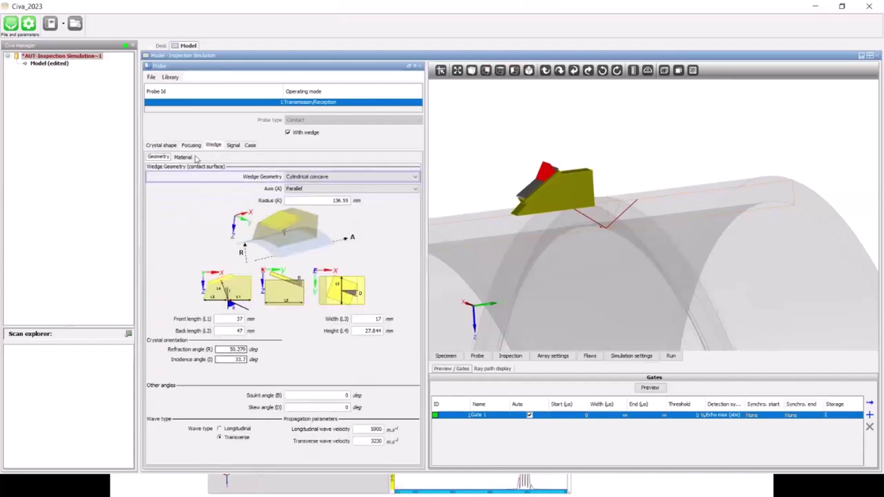
pyautogui.moveTo(522, 224); pyautogui.dragTo(573, 231)
pyautogui.click(329, 178)
pyautogui.click(321, 192)
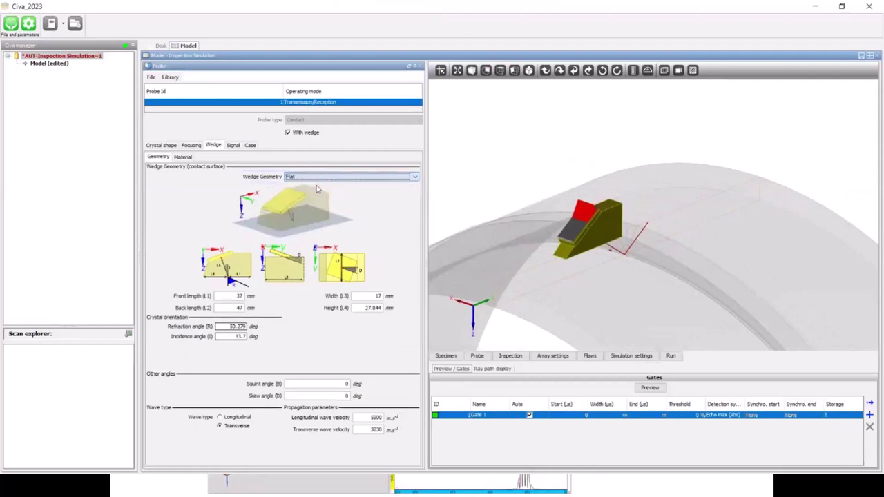
# Step: Load Plexiglas.xml from the Isotropic materials folder as the wedge material
pyautogui.click(183, 158)
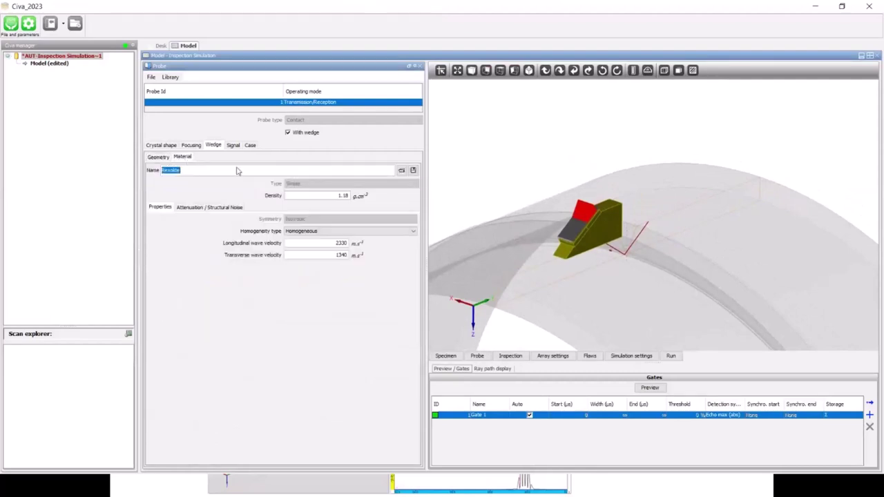
pyautogui.click(401, 169)
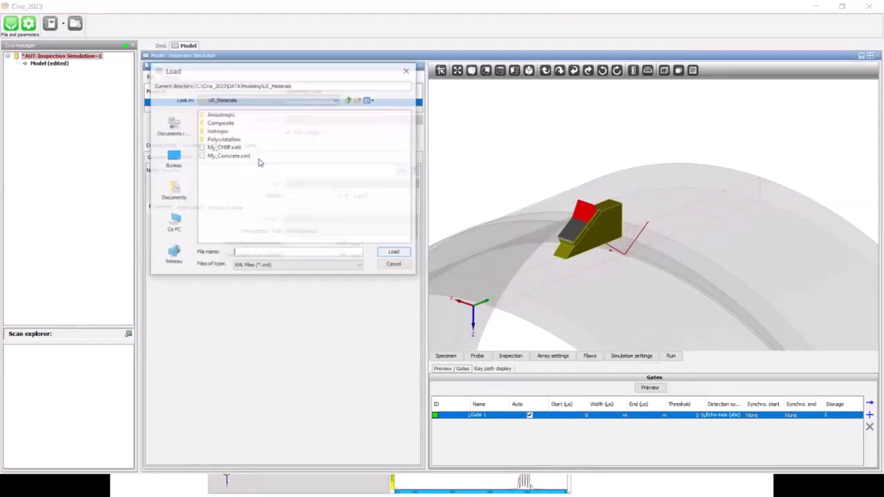
pyautogui.doubleClick(217, 131)
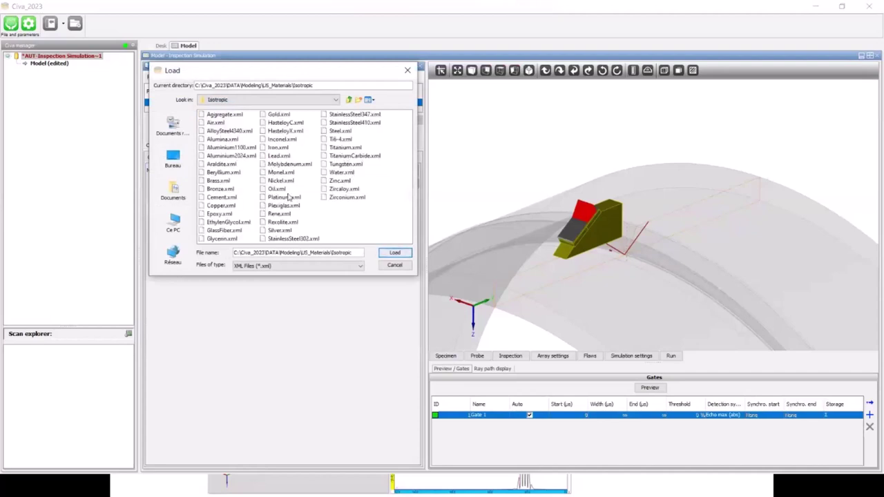
pyautogui.click(281, 205)
pyautogui.click(396, 252)
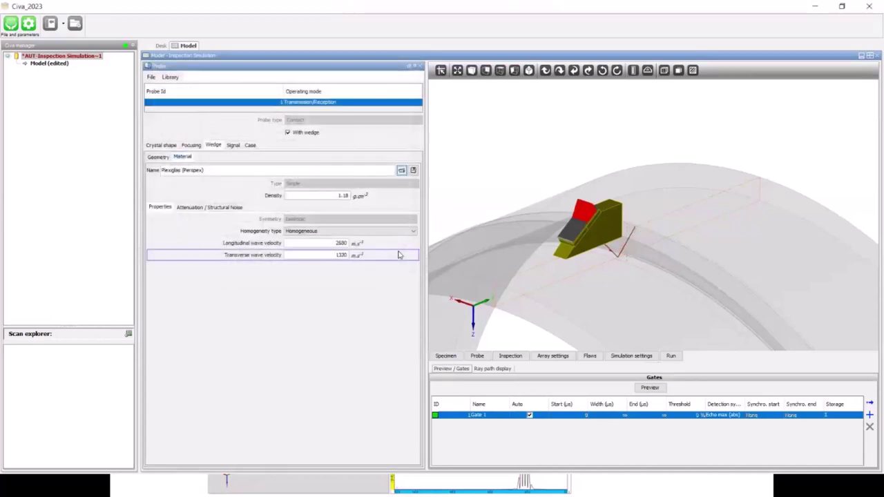
# Step: Set the wedge's front and back lengths to 40 mm, its width to 20 mm and its height to 30 mm
pyautogui.click(158, 156)
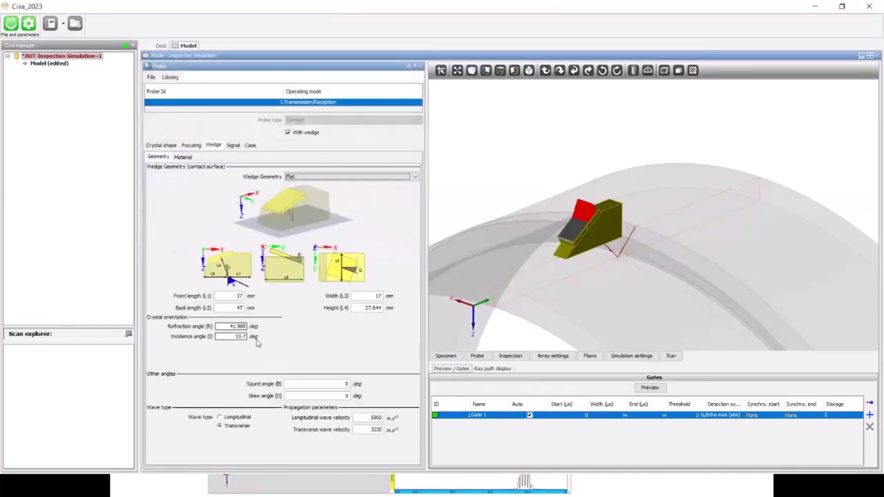
pyautogui.doubleClick(240, 296)
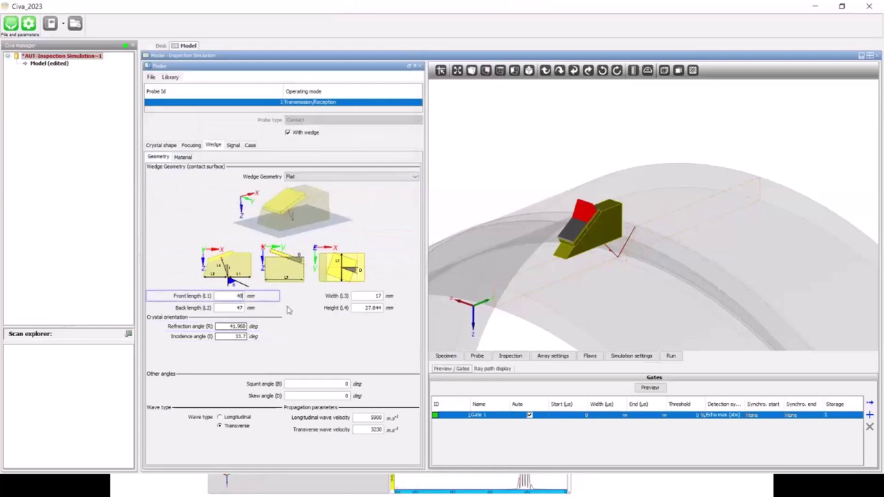
pyautogui.press('Tab')
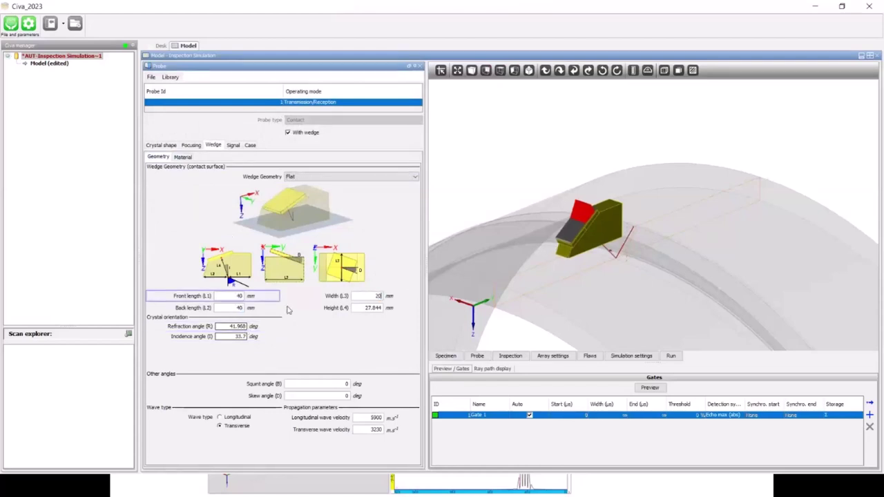
pyautogui.press('Tab')
pyautogui.write('30')
pyautogui.press('Tab')
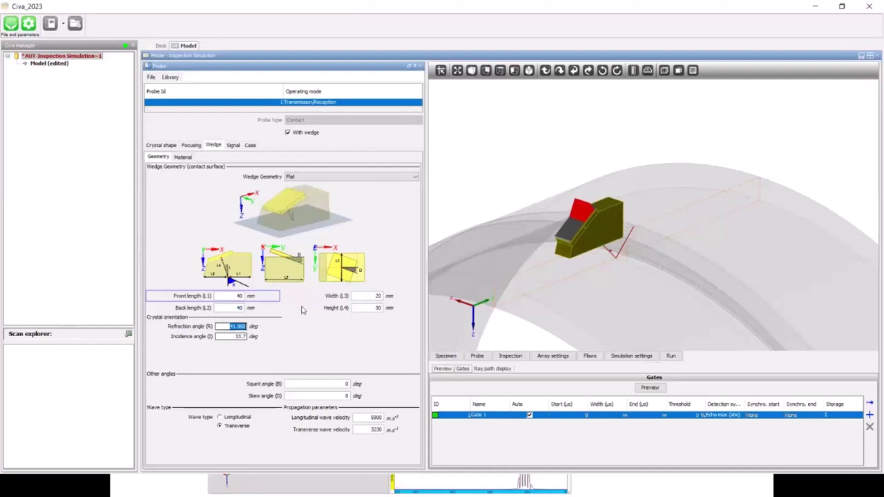
# Step: Set the crystal orientation's refraction angle in the wedge geometry to 60 deg
pyautogui.moveTo(469, 274); pyautogui.dragTo(577, 266)
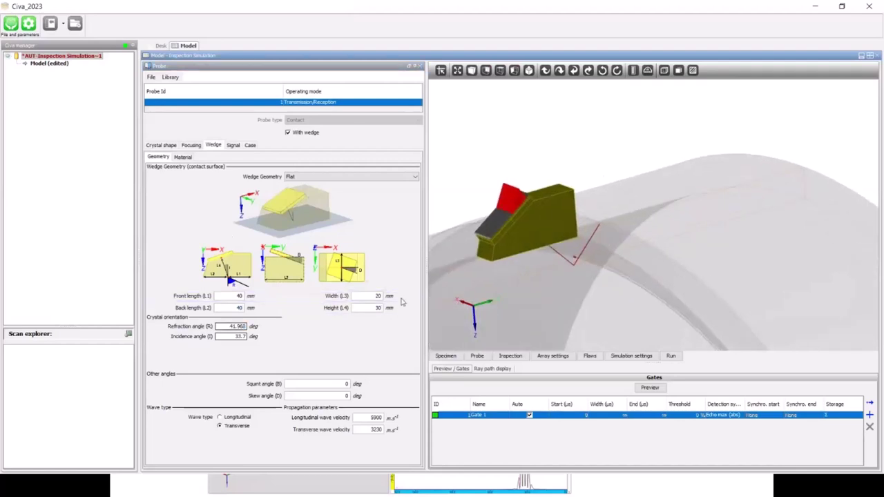
pyautogui.doubleClick(235, 327)
pyautogui.write('60')
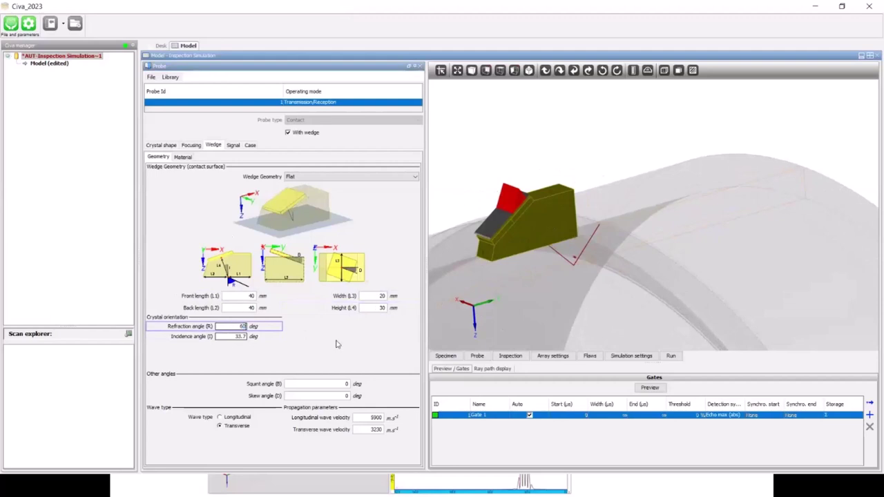
pyautogui.press('Tab')
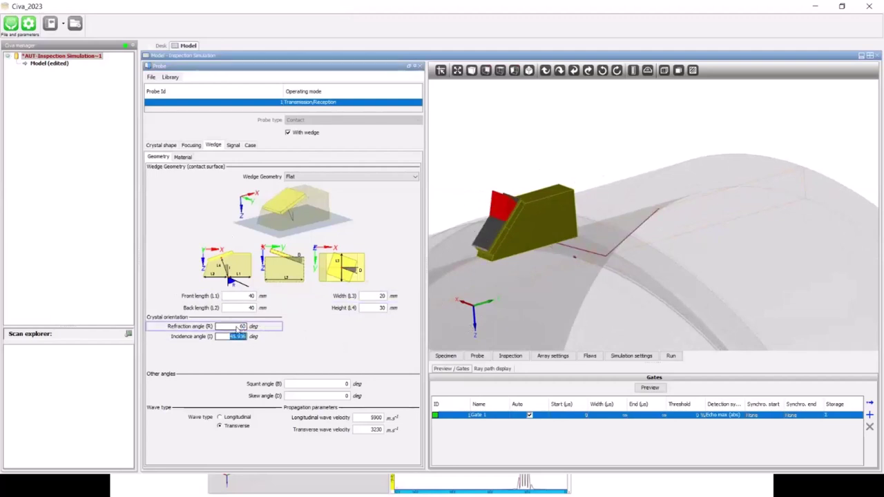
# Step: Set the probe signal to a 4 MHz center frequency with 60 % bandwidth, and close the probe settings
pyautogui.click(236, 146)
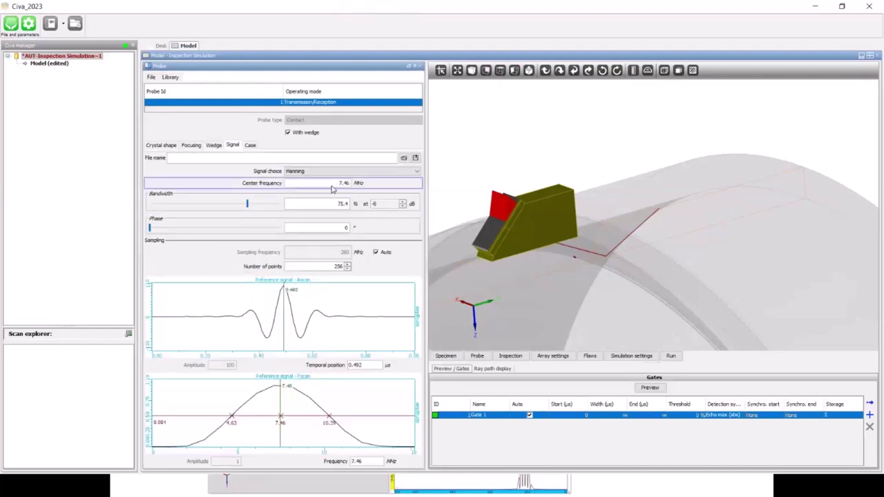
pyautogui.doubleClick(332, 186)
pyautogui.write('4')
pyautogui.press('Tab')
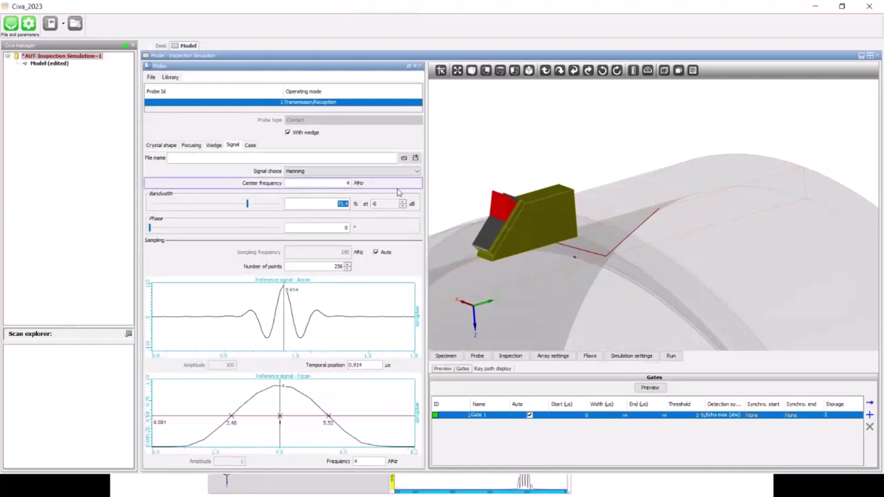
pyautogui.write('60')
pyautogui.press('Return')
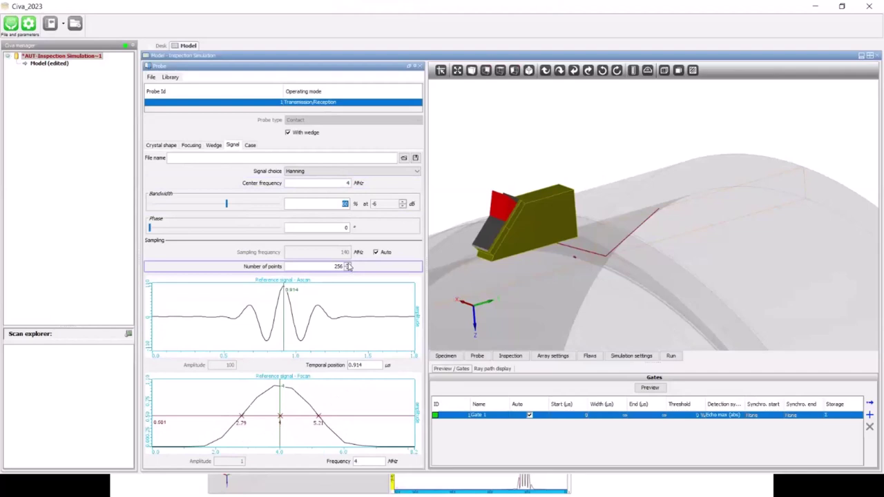
pyautogui.click(419, 65)
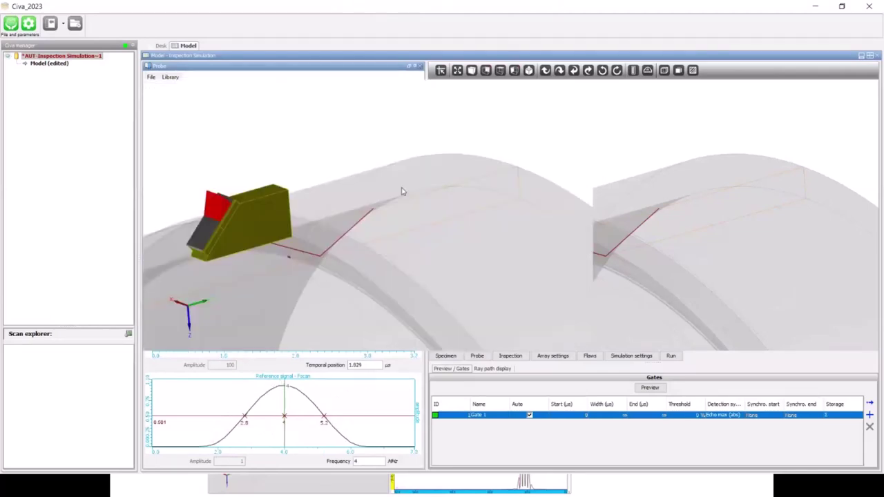
pyautogui.moveTo(402, 191); pyautogui.dragTo(456, 217)
pyautogui.click(396, 225)
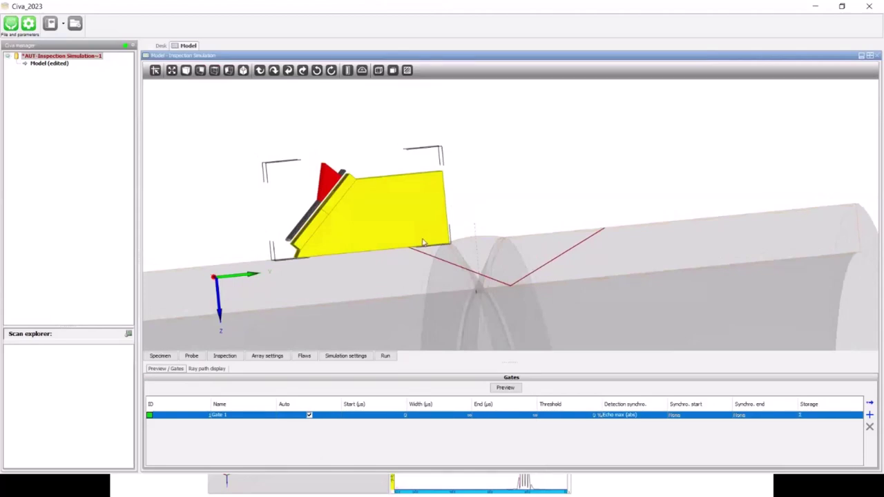
pyautogui.click(408, 293)
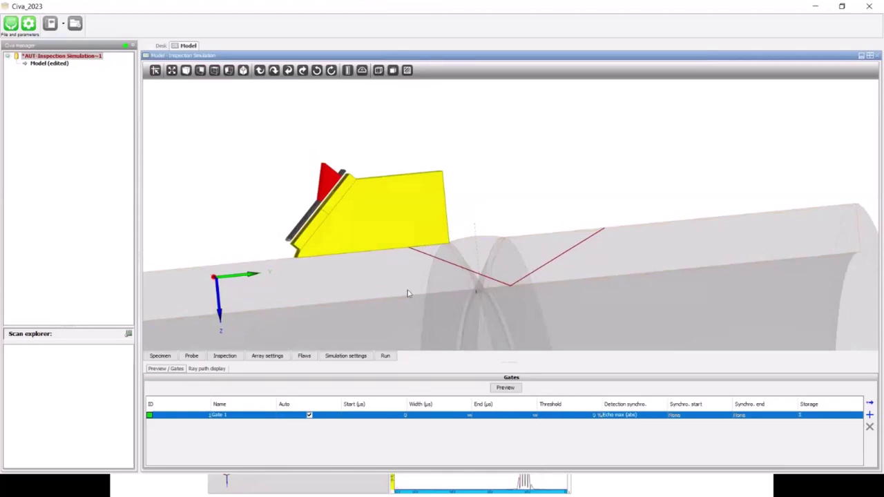
# Step: Open the flaw settings and size the rectangular defect at 4 mm length and 3 mm height
pyautogui.click(308, 359)
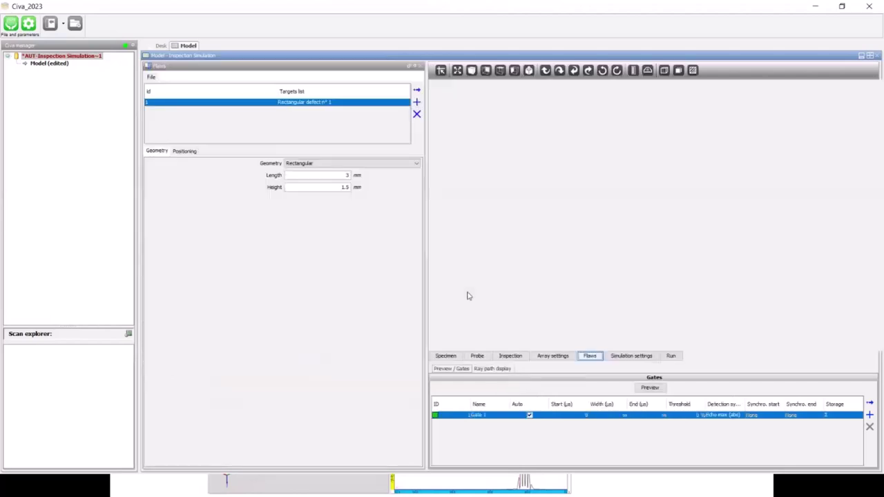
pyautogui.moveTo(565, 278); pyautogui.dragTo(551, 295)
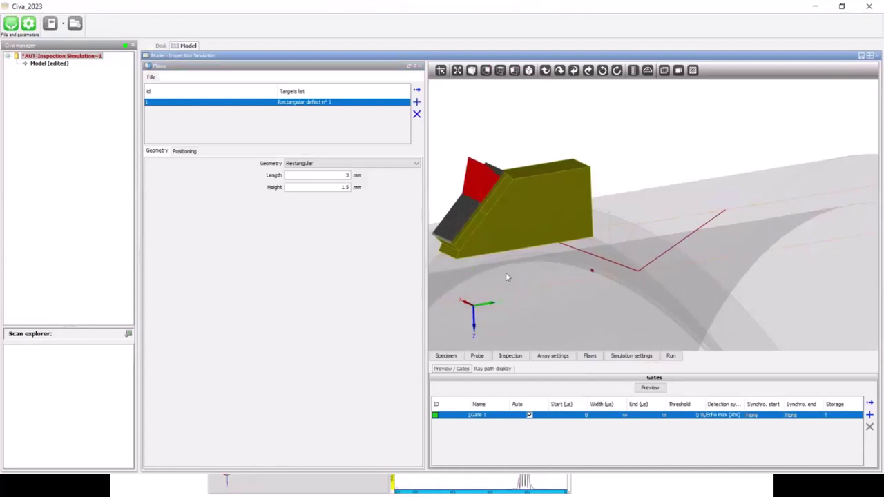
pyautogui.click(323, 164)
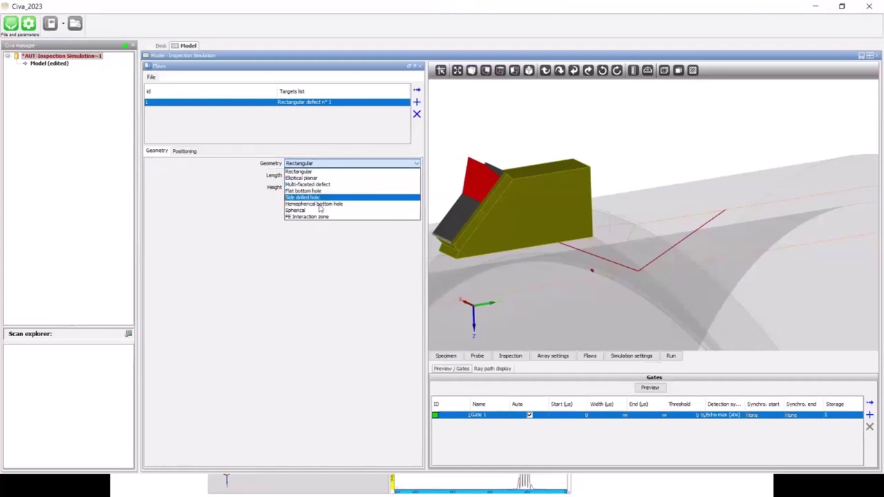
pyautogui.press('Escape')
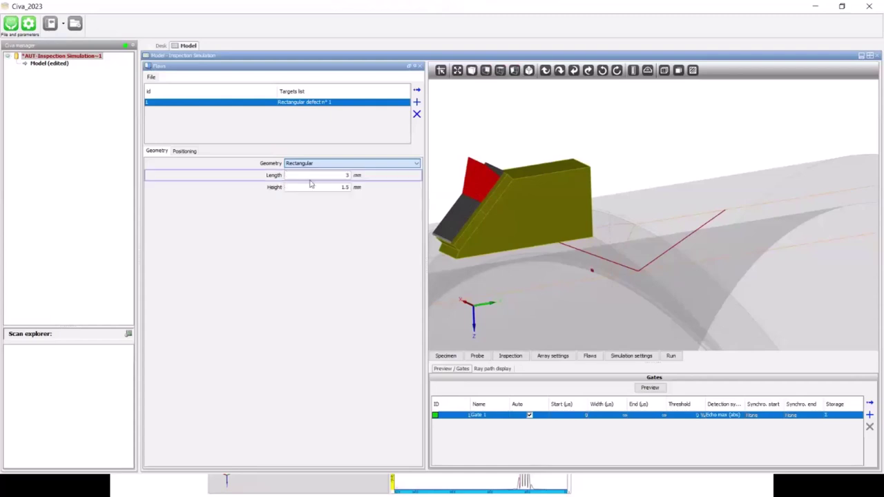
pyautogui.doubleClick(346, 177)
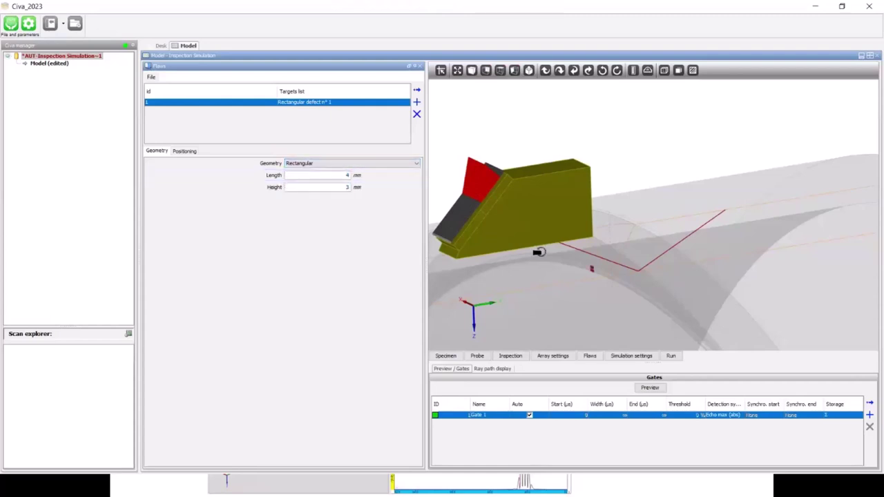
# Step: Switch the rectangular defect to chamfer-based positioning with Left as the chamfer side
pyautogui.scroll(4, 532, 253)
pyautogui.scroll(4, 562, 242)
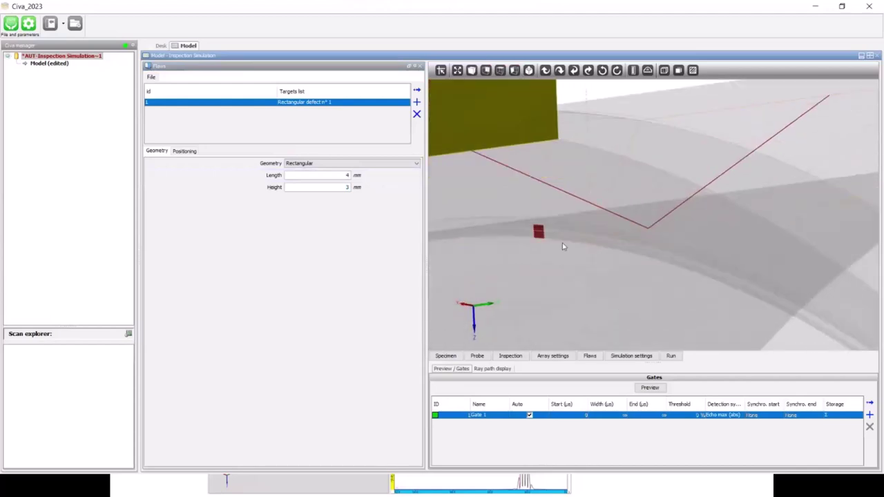
pyautogui.click(185, 152)
pyautogui.click(317, 200)
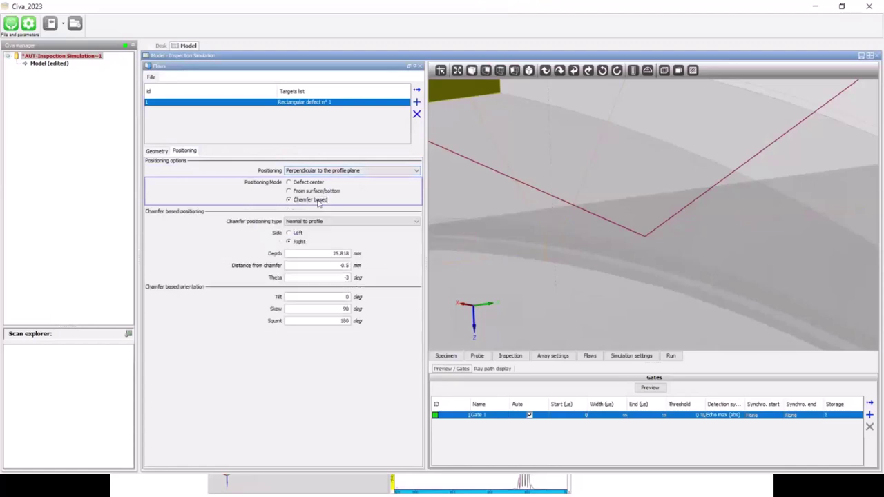
pyautogui.click(288, 233)
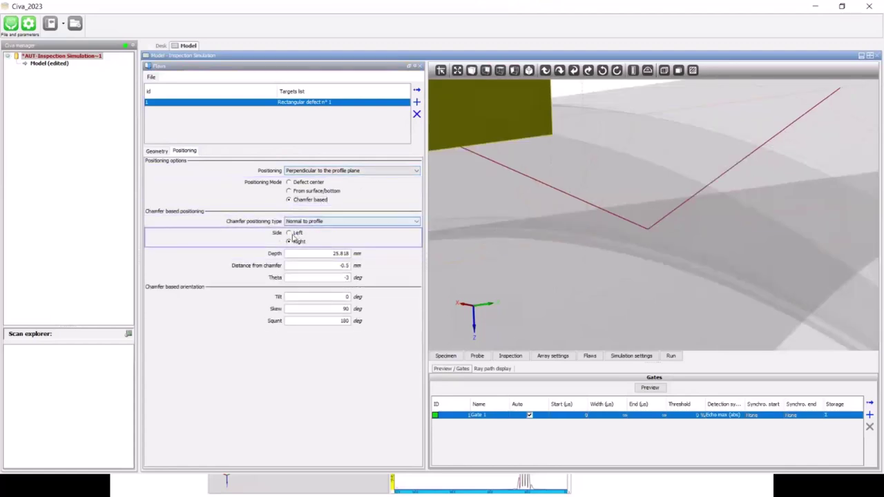
# Step: Place the defect at a depth of 12.3 mm and a distance from chamfer of 0 mm
pyautogui.click(325, 254)
pyautogui.write('0')
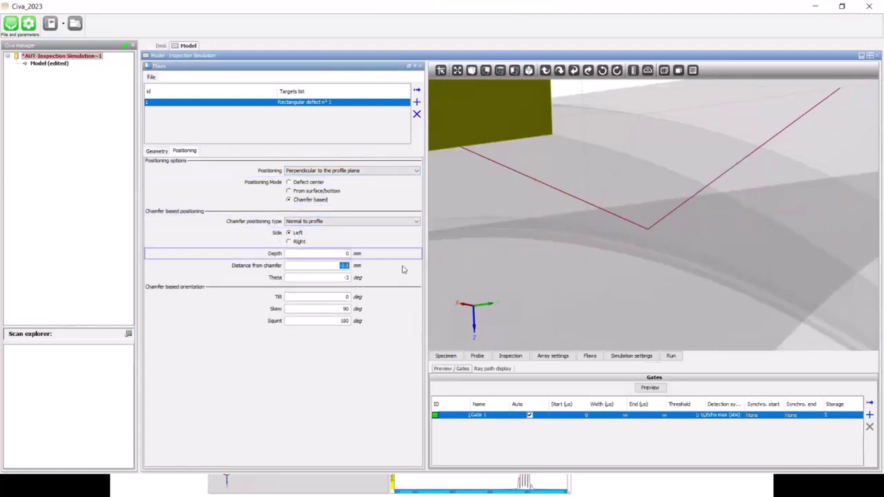
pyautogui.write('0')
pyautogui.press('Return')
pyautogui.click(387, 258)
pyautogui.press('Return')
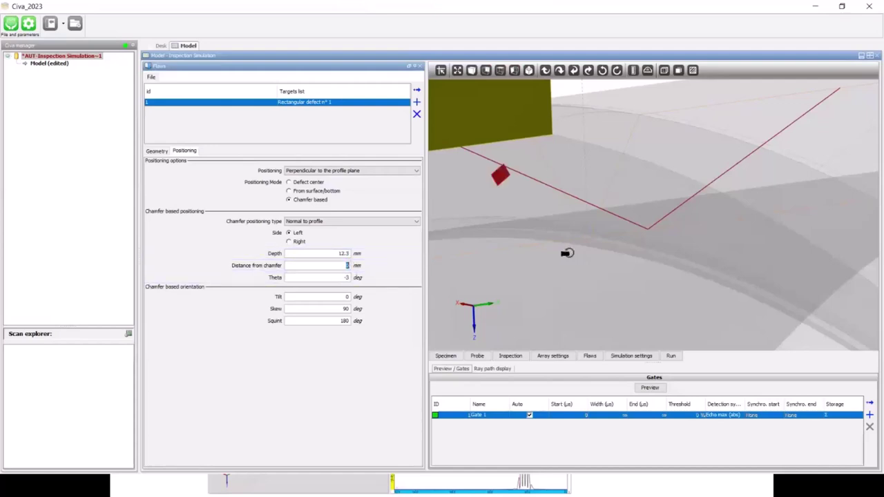
pyautogui.moveTo(568, 253); pyautogui.dragTo(683, 255)
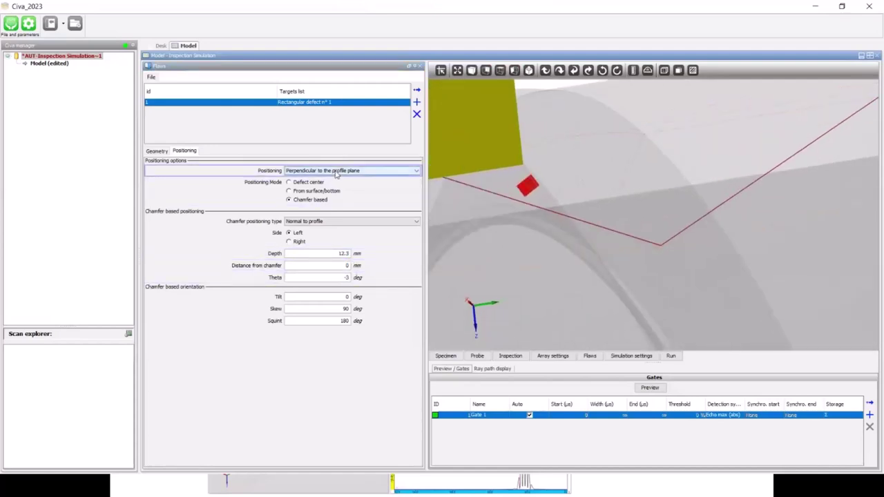
pyautogui.click(333, 220)
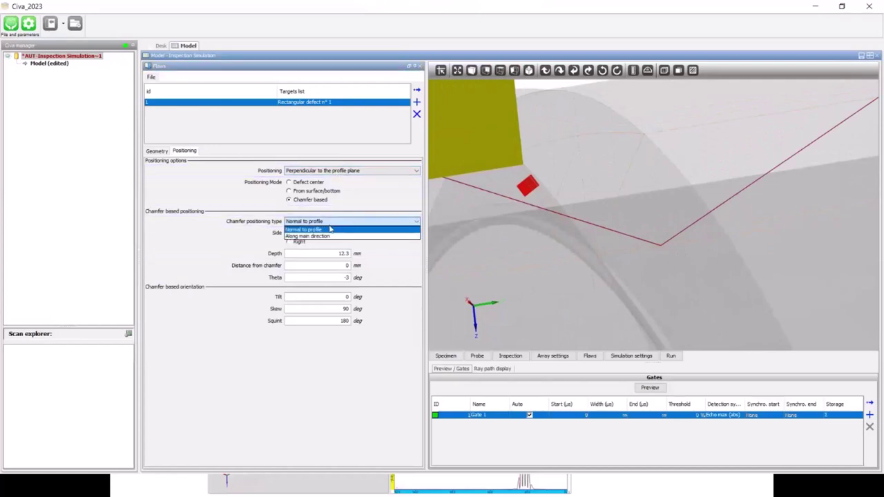
pyautogui.click(337, 174)
pyautogui.click(337, 171)
pyautogui.click(336, 179)
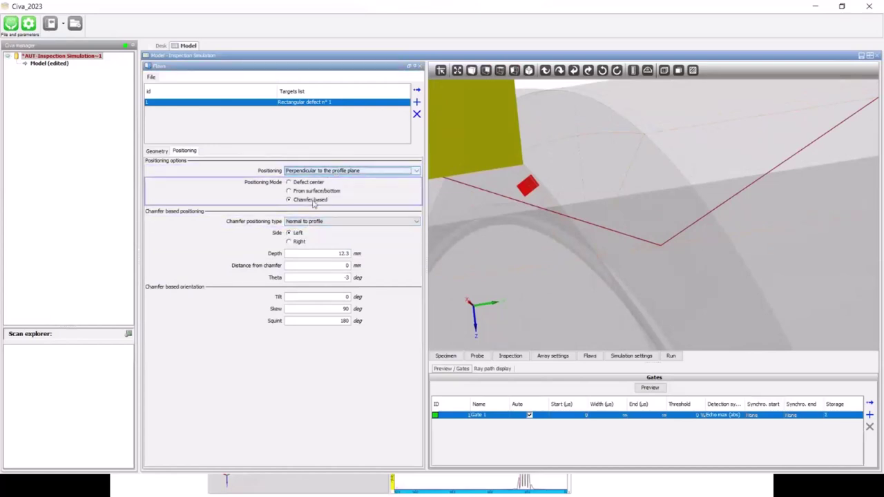
pyautogui.moveTo(570, 262); pyautogui.dragTo(529, 265)
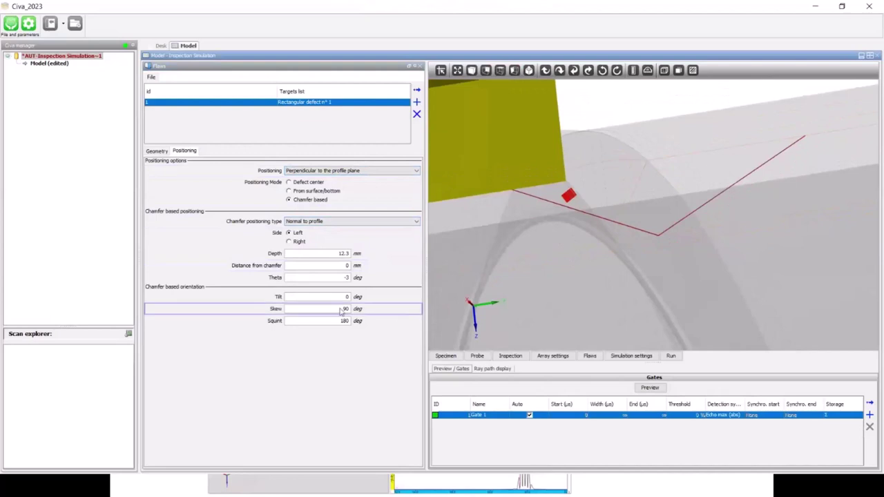
# Step: Set the rectangular defect's skew, squint and theta angles to 0 deg
pyautogui.write('0')
pyautogui.press('Tab')
pyautogui.write('0')
pyautogui.moveTo(540, 265)
pyautogui.mouseDown()
pyautogui.moveTo(546, 259)
pyautogui.moveTo(522, 268)
pyautogui.moveTo(533, 267)
pyautogui.mouseUp()
pyautogui.click(346, 277)
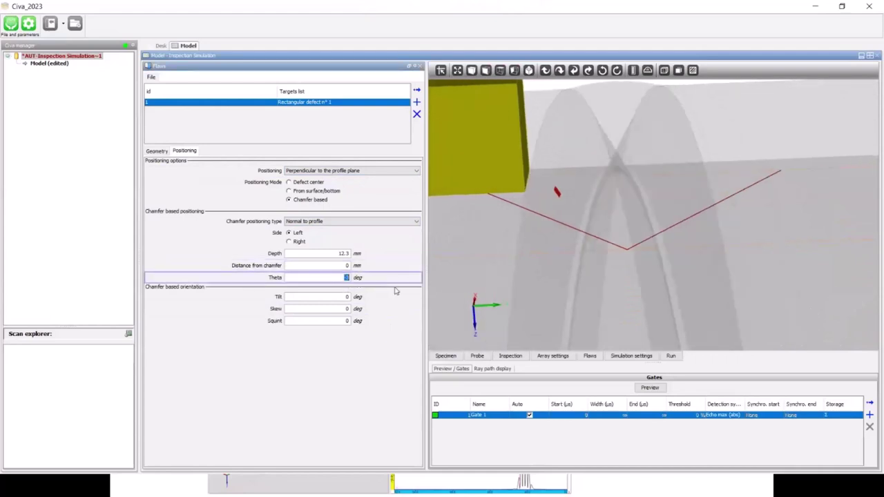
pyautogui.write('0')
pyautogui.press('Tab')
pyautogui.moveTo(564, 232)
pyautogui.mouseDown()
pyautogui.moveTo(565, 244)
pyautogui.moveTo(563, 237)
pyautogui.mouseUp()
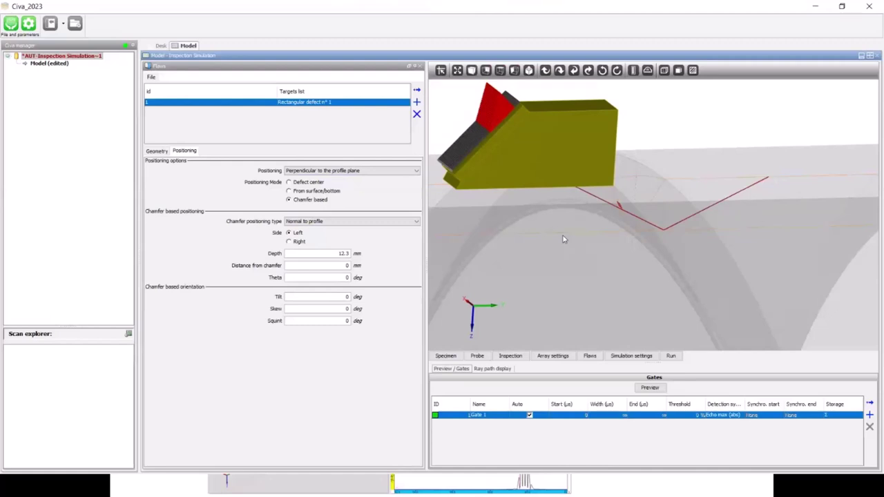
# Step: Open the sequences editor in the array settings and stop treating the transmission and reception patterns as identical
pyautogui.moveTo(548, 235); pyautogui.dragTo(545, 327)
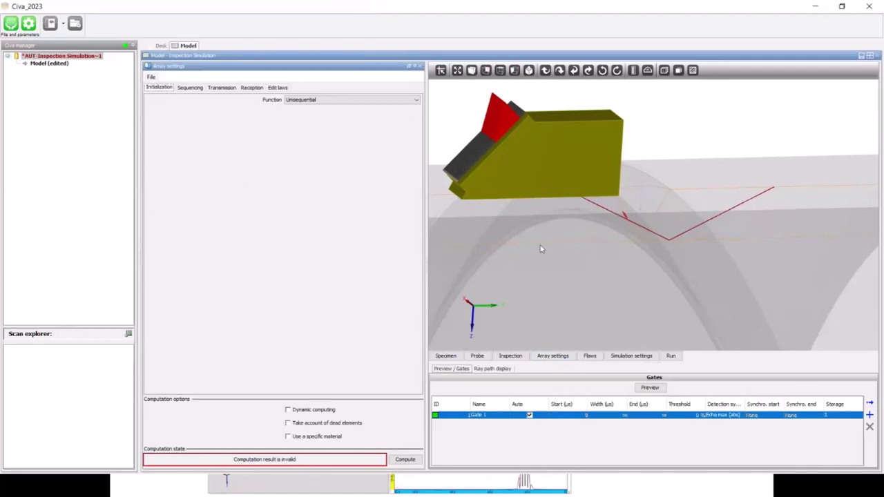
pyautogui.click(190, 88)
pyautogui.moveTo(509, 245); pyautogui.dragTo(531, 252)
pyautogui.scroll(3, 532, 252)
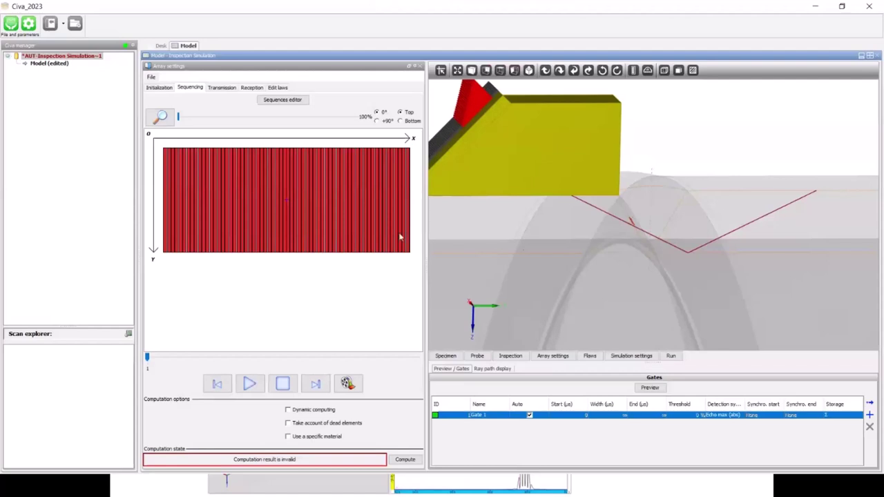
pyautogui.click(282, 99)
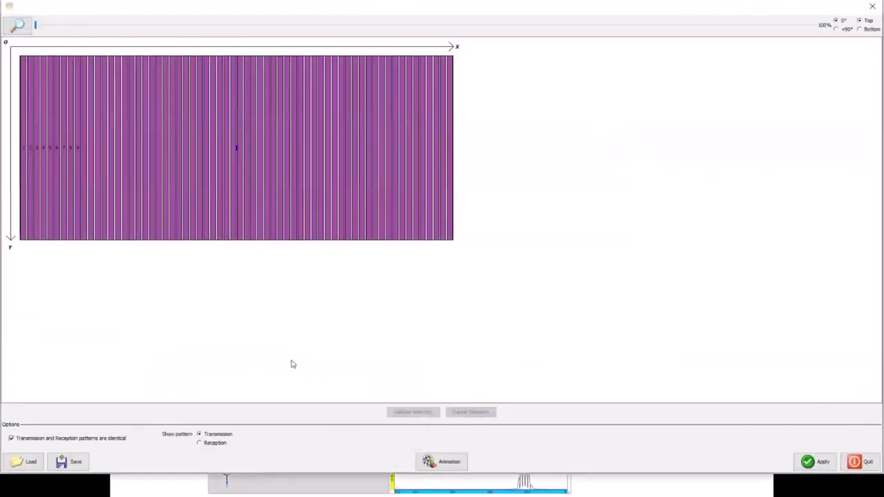
pyautogui.click(11, 437)
# Step: Assign probe elements 1 to 16 to the transmission pattern and validate the selection
pyautogui.click(28, 223)
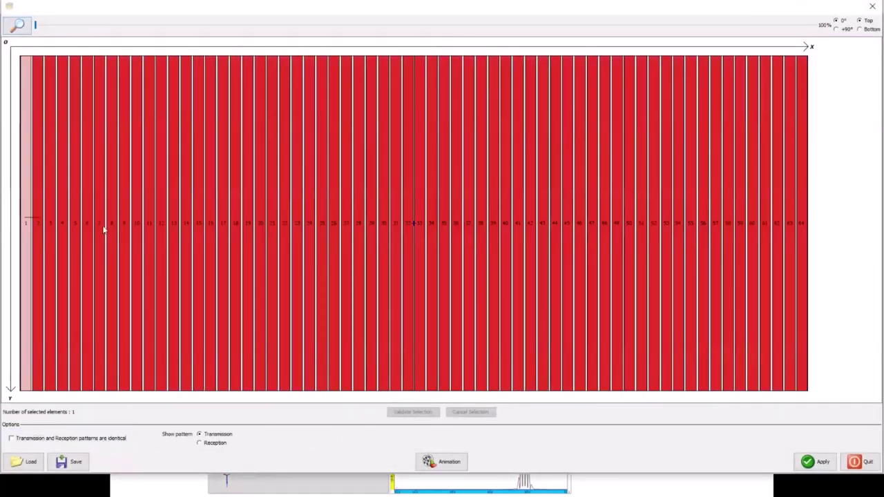
pyautogui.moveTo(103, 230); pyautogui.dragTo(214, 231)
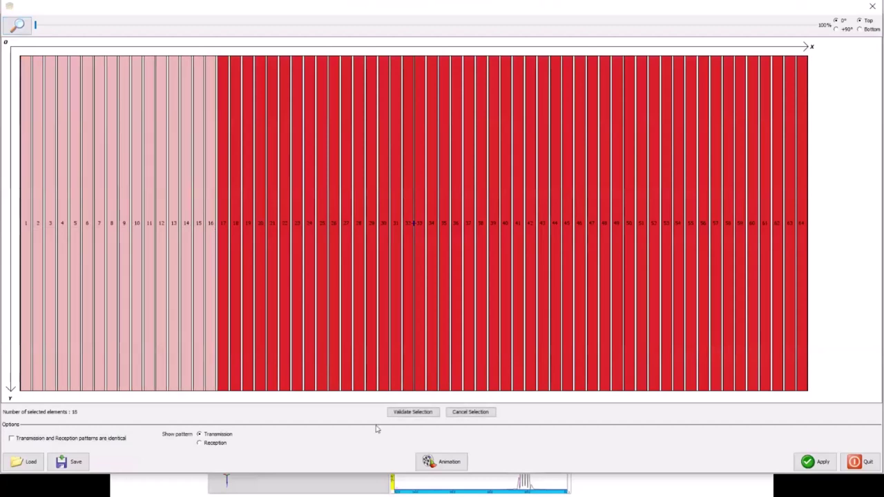
pyautogui.click(412, 412)
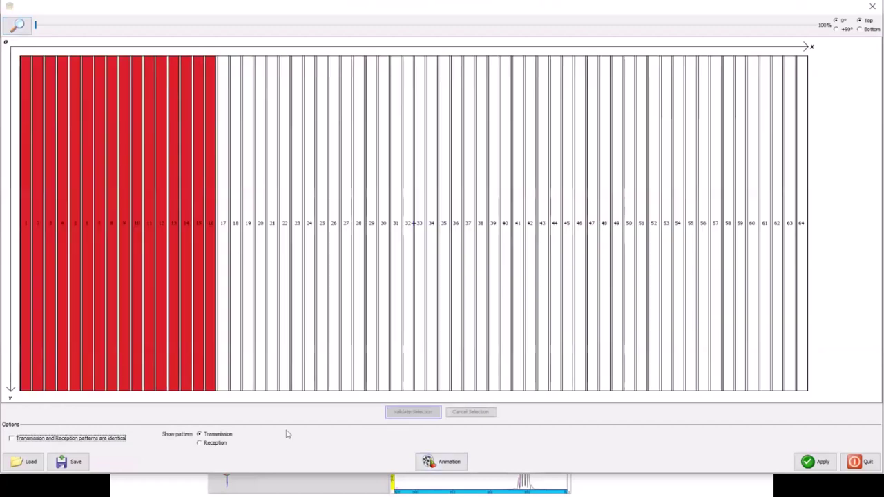
# Step: Assign probe elements 14 to 29 to the reception pattern, validate the selection and apply the sequences
pyautogui.click(215, 444)
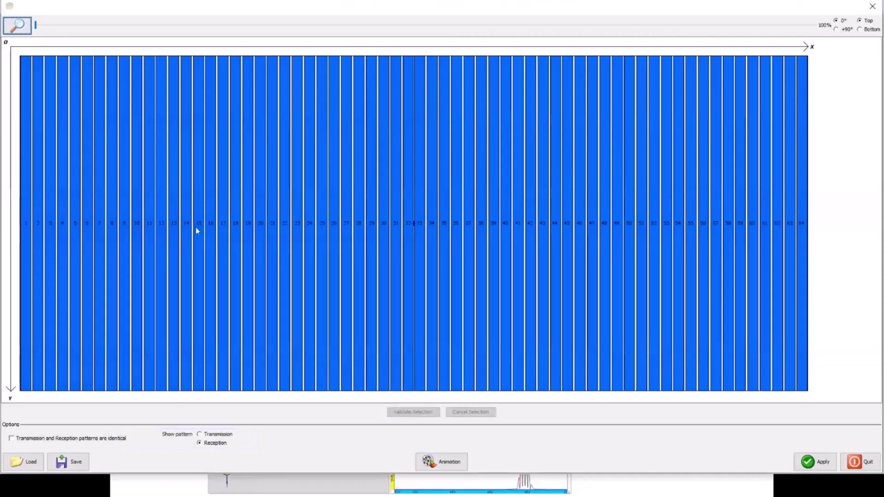
pyautogui.moveTo(196, 231); pyautogui.dragTo(376, 239)
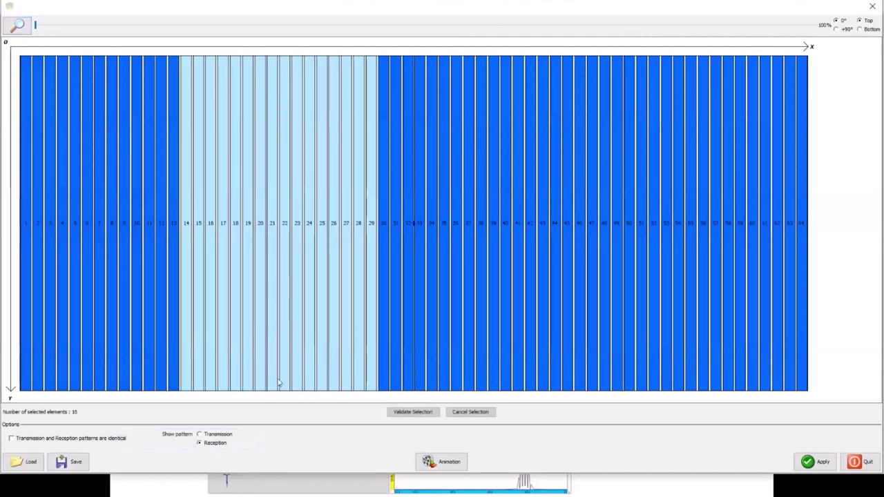
pyautogui.click(412, 412)
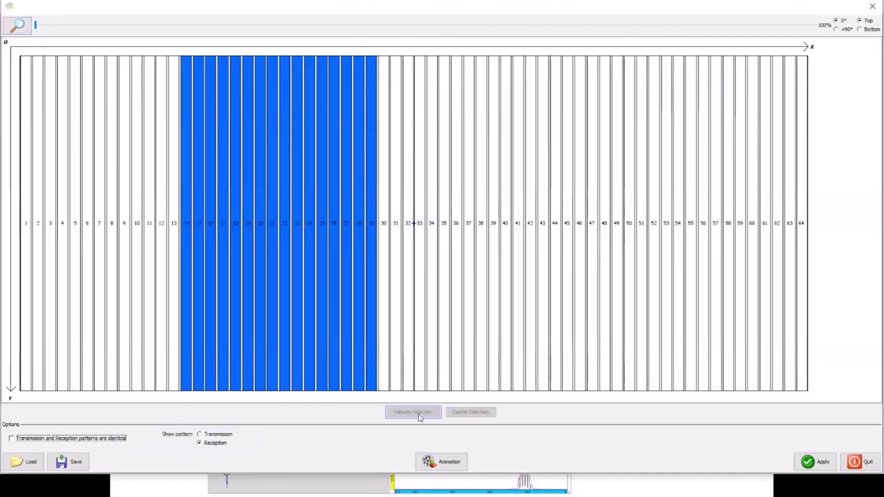
pyautogui.click(814, 462)
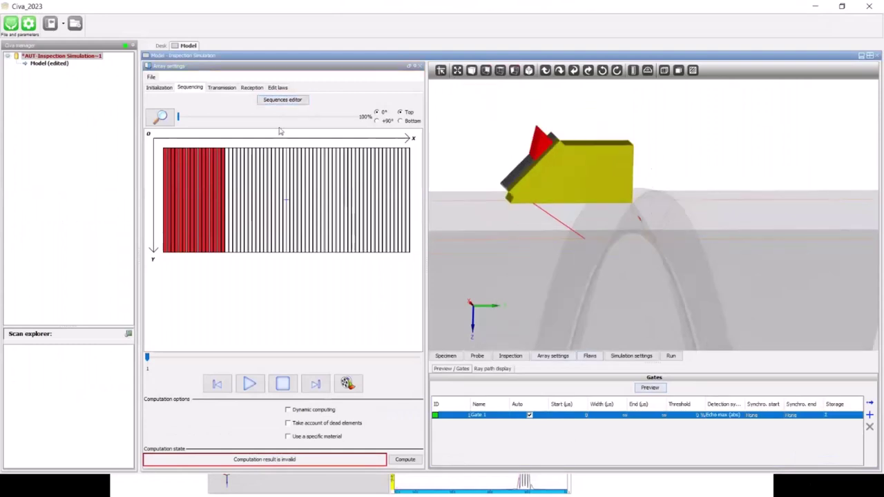
# Step: Set the transmission law to Single point focusing, positioned in the inspection plane with Arbitrary orientation
pyautogui.click(224, 90)
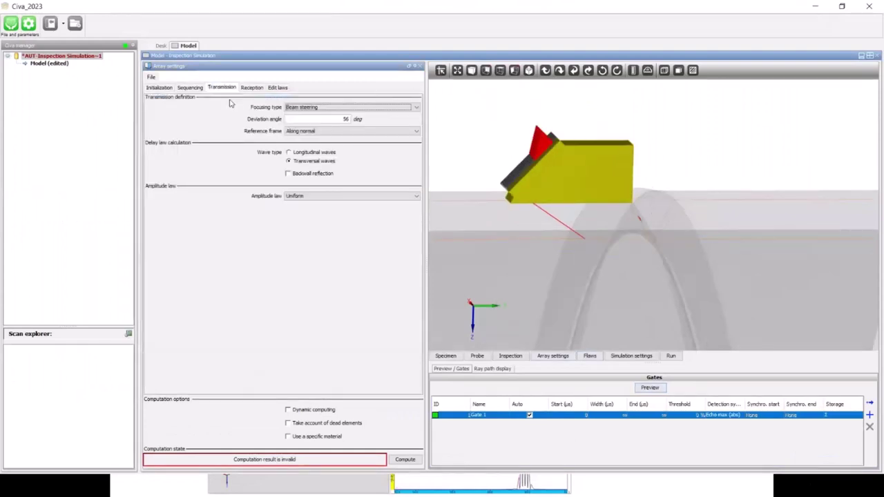
pyautogui.click(311, 109)
pyautogui.scroll(1, 314, 120)
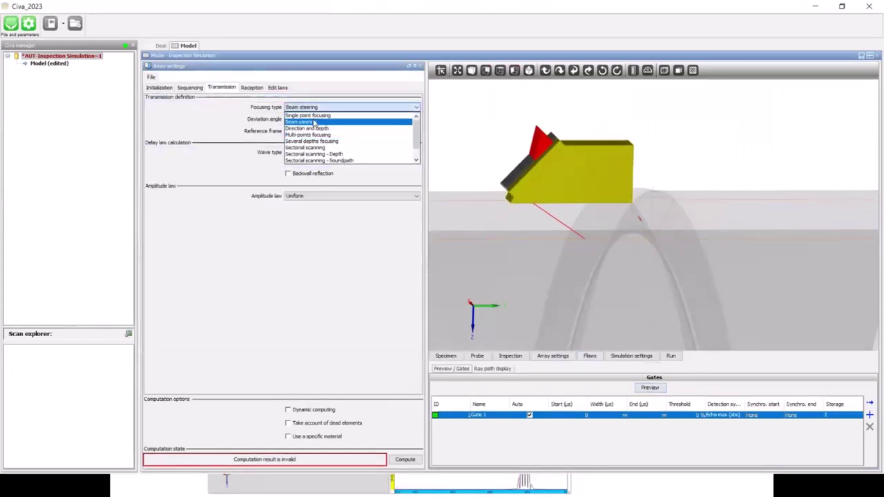
pyautogui.click(312, 116)
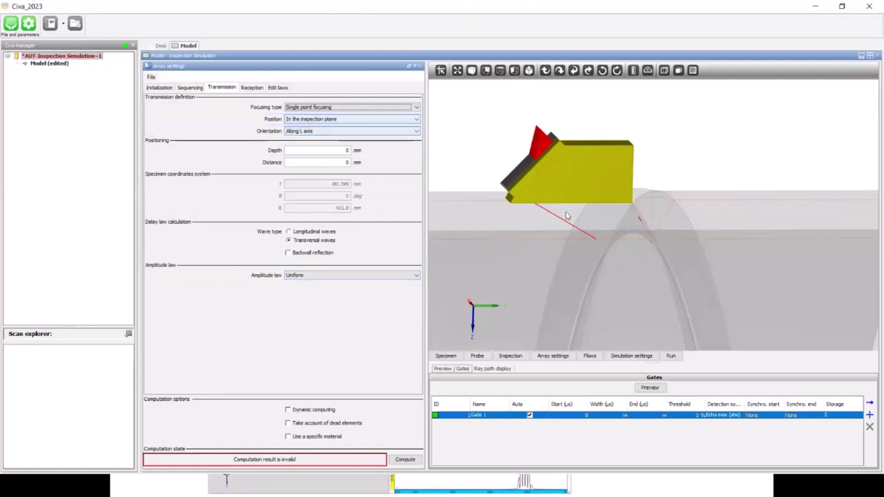
pyautogui.click(335, 120)
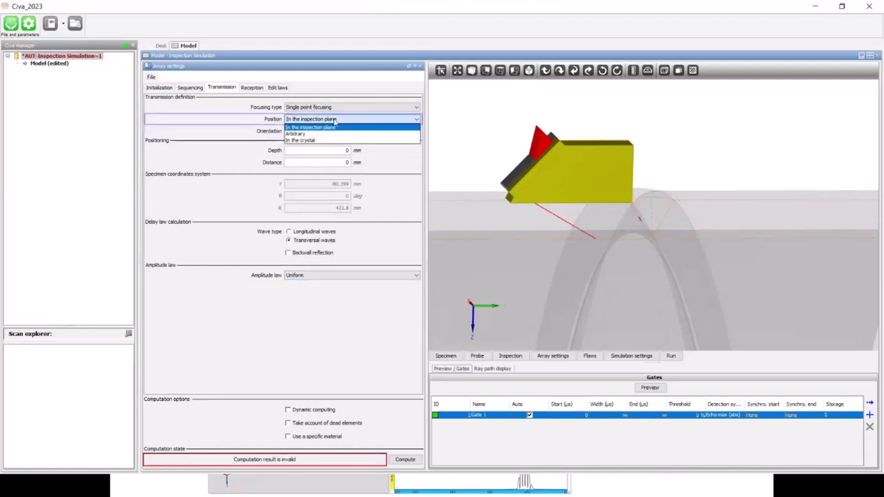
pyautogui.click(336, 127)
pyautogui.click(335, 131)
pyautogui.click(335, 143)
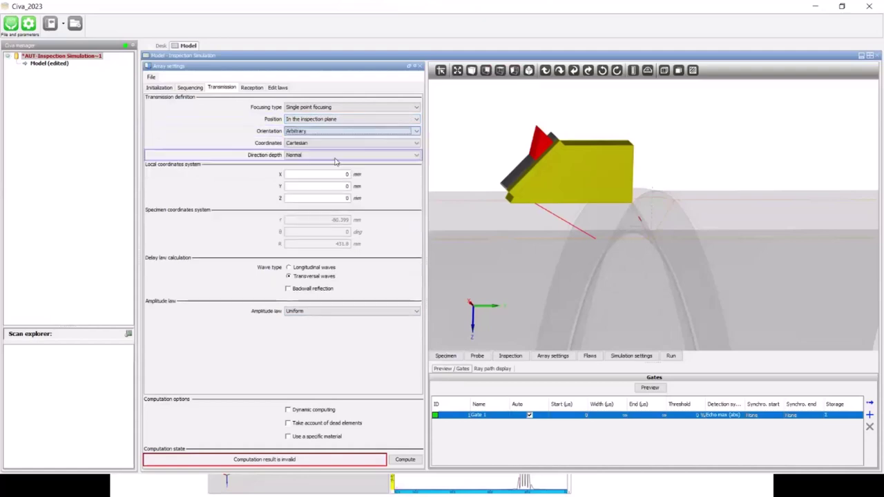
# Step: Set the transmission focal point's Z to 13 mm and enable backwall reflection
pyautogui.click(333, 200)
pyautogui.write('13')
pyautogui.press('Tab')
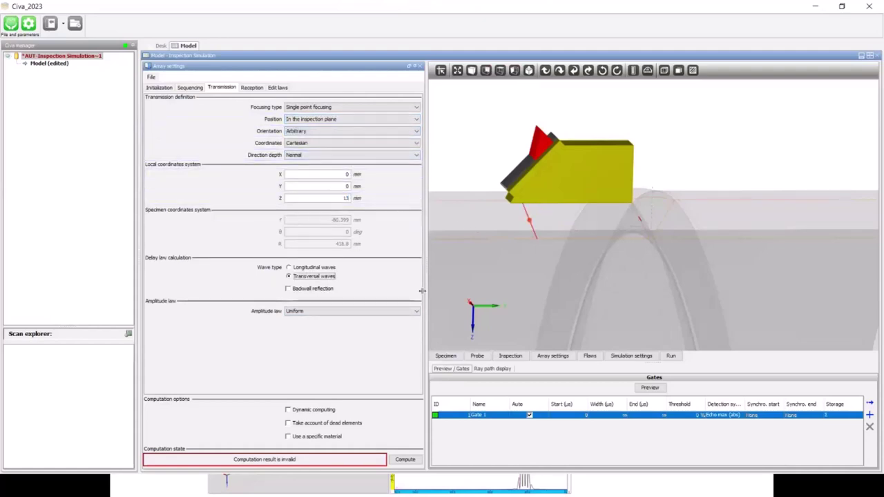
pyautogui.click(288, 289)
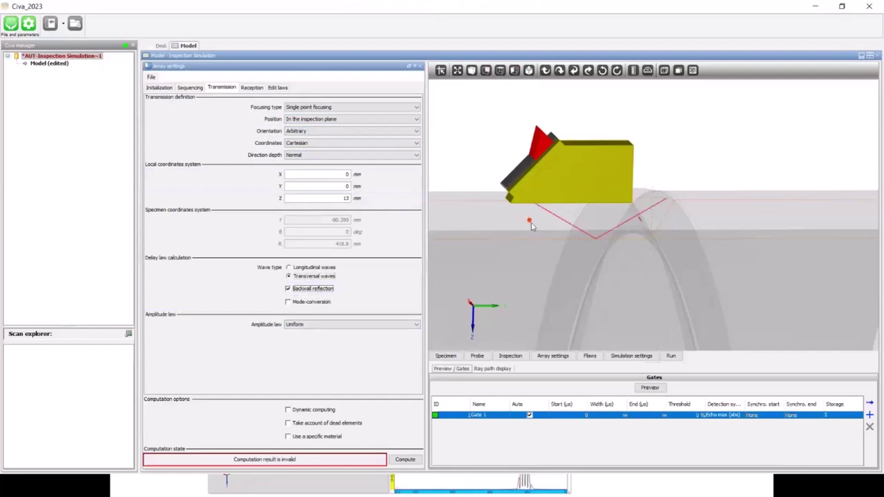
# Step: Move the transmission focal point horizontally in the 3D view onto the defect, at X 73 mm
pyautogui.click(530, 225)
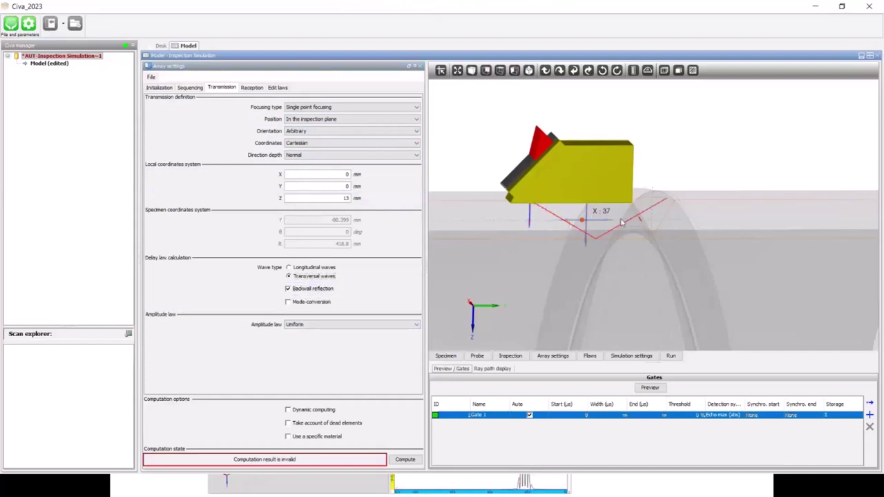
pyautogui.click(645, 238)
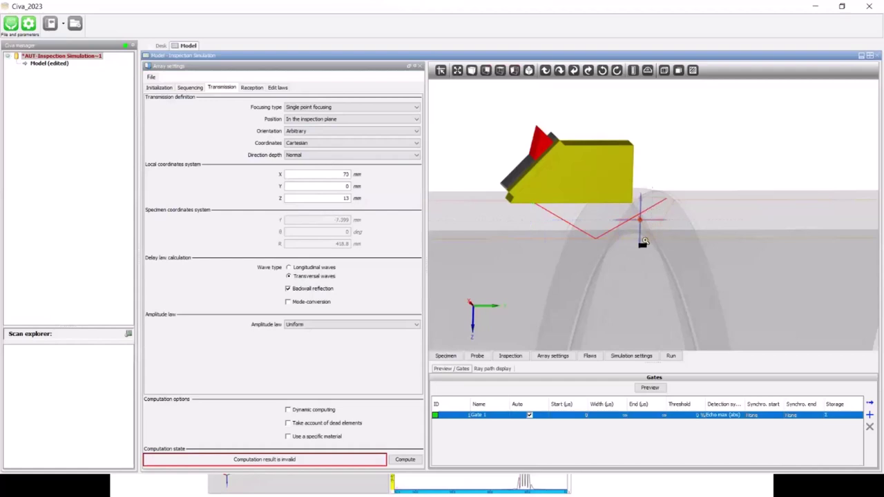
pyautogui.scroll(3, 641, 266)
pyautogui.scroll(2, 642, 266)
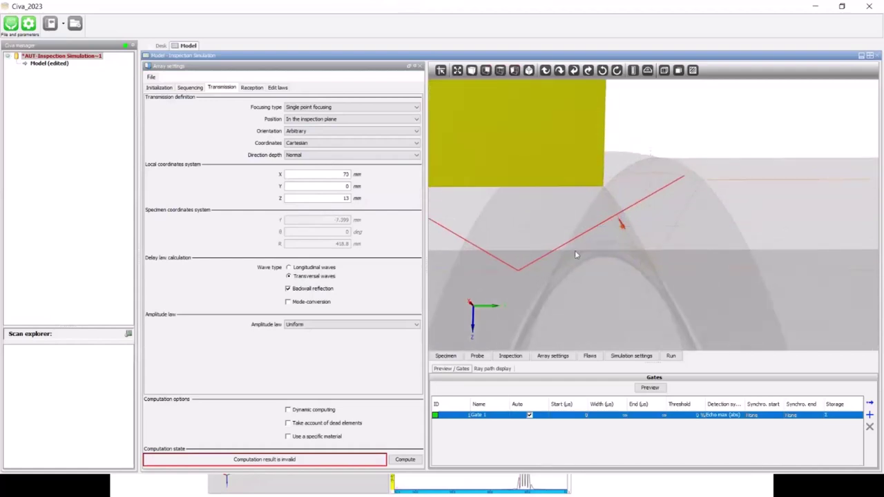
pyautogui.scroll(-1, 524, 269)
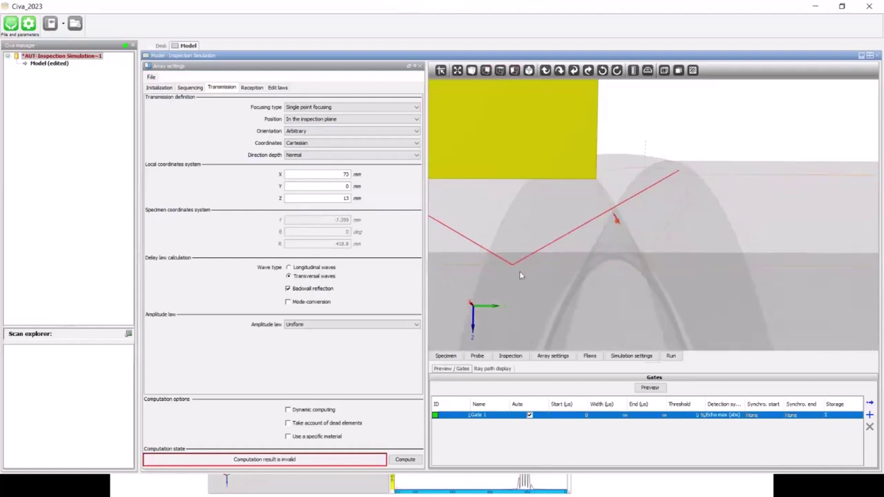
# Step: Decouple reception from transmission, copy the transmission parameters into it and use Transversal waves
pyautogui.click(251, 88)
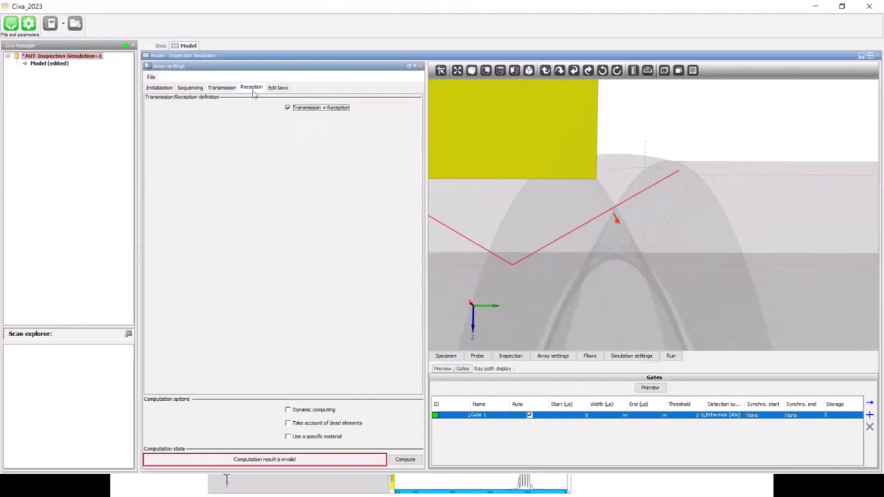
pyautogui.click(306, 109)
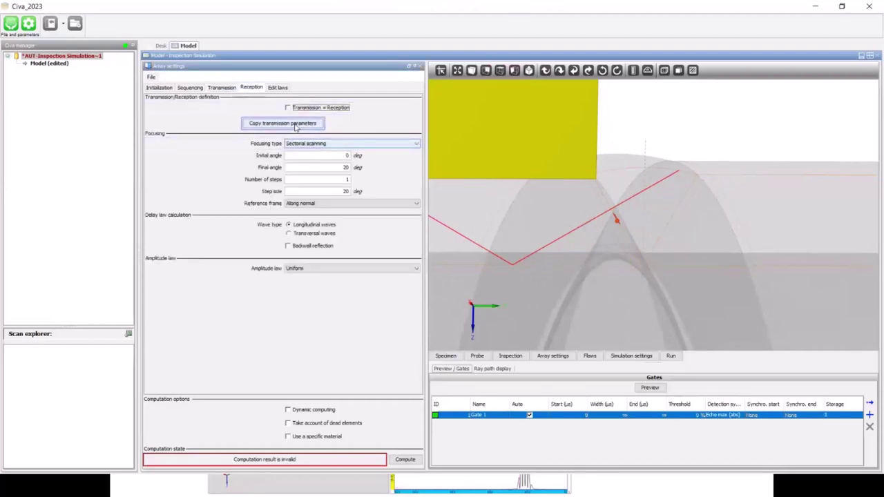
pyautogui.click(304, 123)
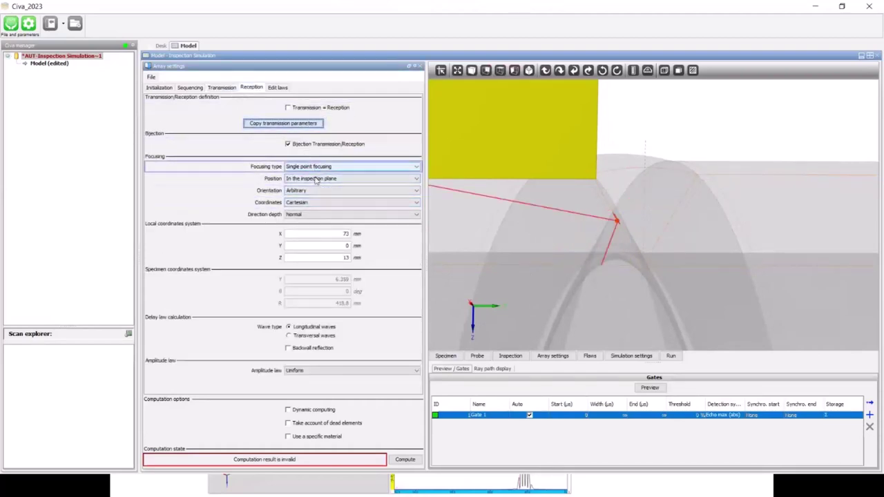
pyautogui.click(312, 336)
pyautogui.scroll(-2, 567, 264)
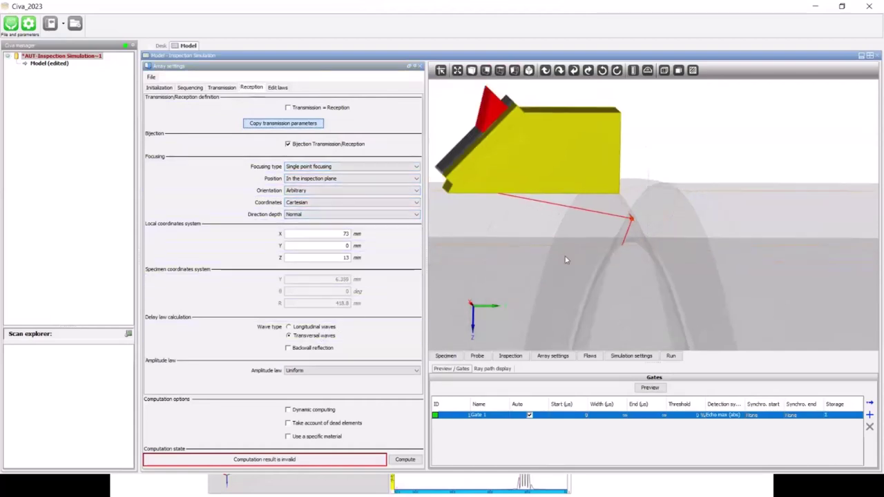
# Step: Show the Reception ray path and move the reception focal point horizontally onto the defect in the 3D view
pyautogui.click(492, 368)
pyautogui.click(452, 399)
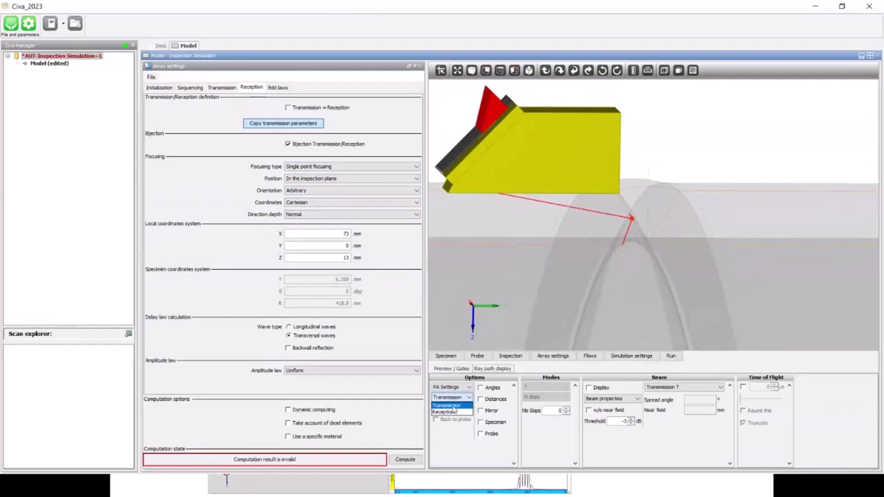
pyautogui.click(446, 412)
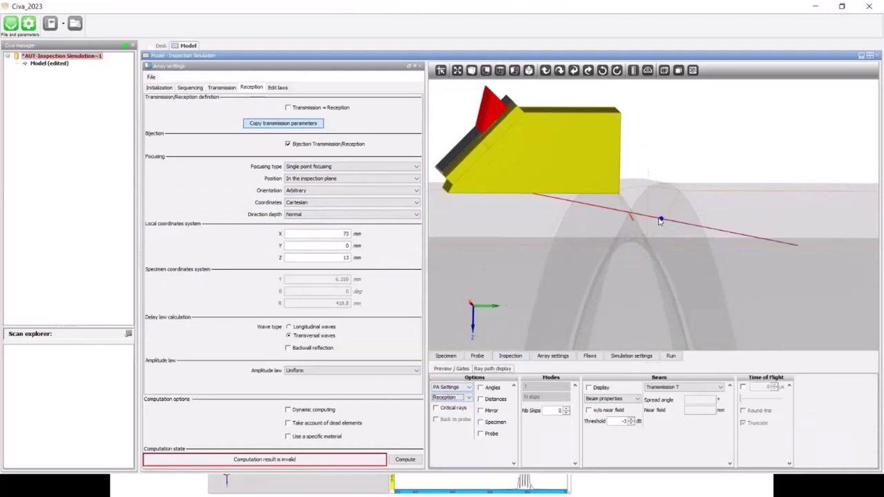
pyautogui.scroll(2, 661, 221)
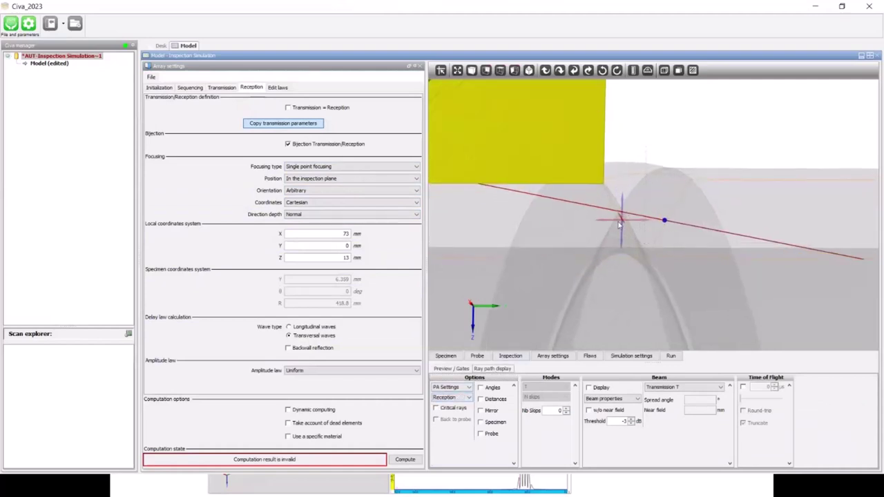
pyautogui.click(579, 219)
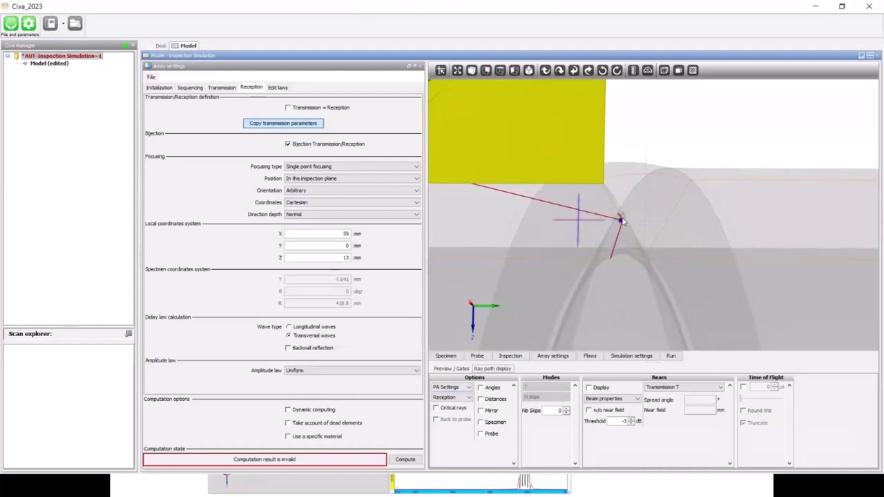
# Step: Enable backwall reflection for both the reception and transmission focusing, and compute the focal laws
pyautogui.click(288, 347)
pyautogui.click(224, 87)
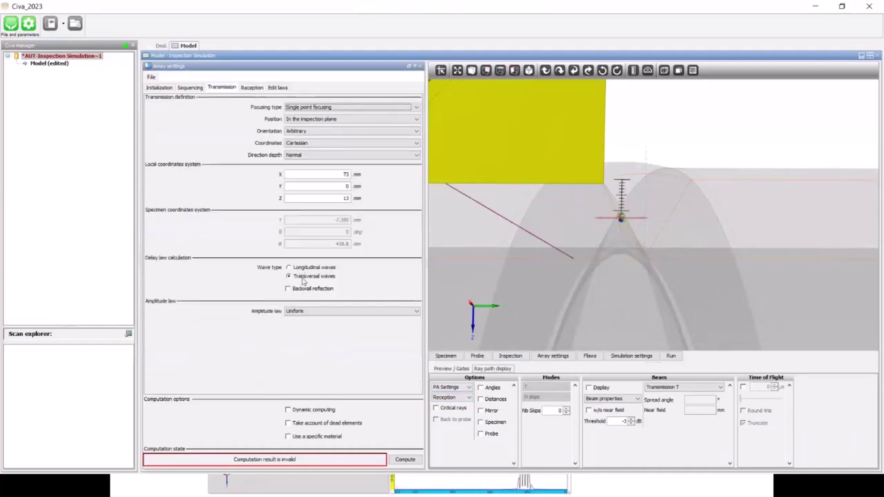
pyautogui.click(289, 288)
pyautogui.click(405, 459)
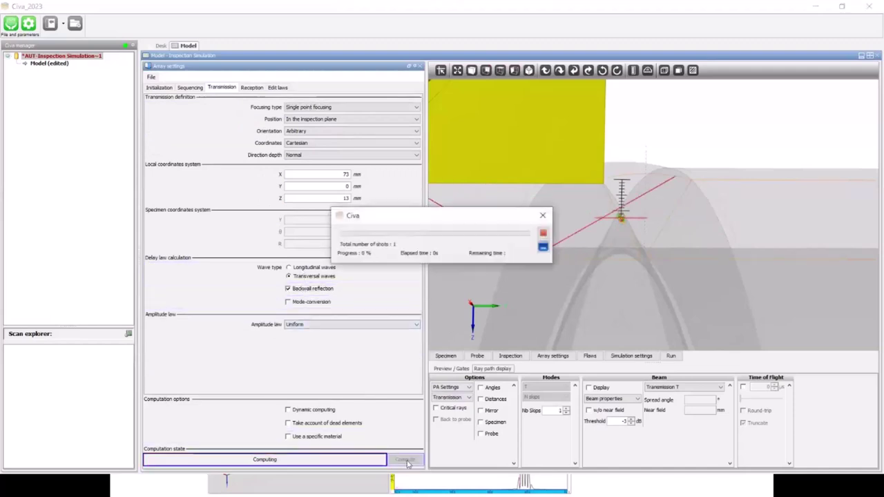
# Step: Examine the computed ray paths in the 3D view and the reception law, and close the array settings
pyautogui.moveTo(545, 311); pyautogui.dragTo(622, 231)
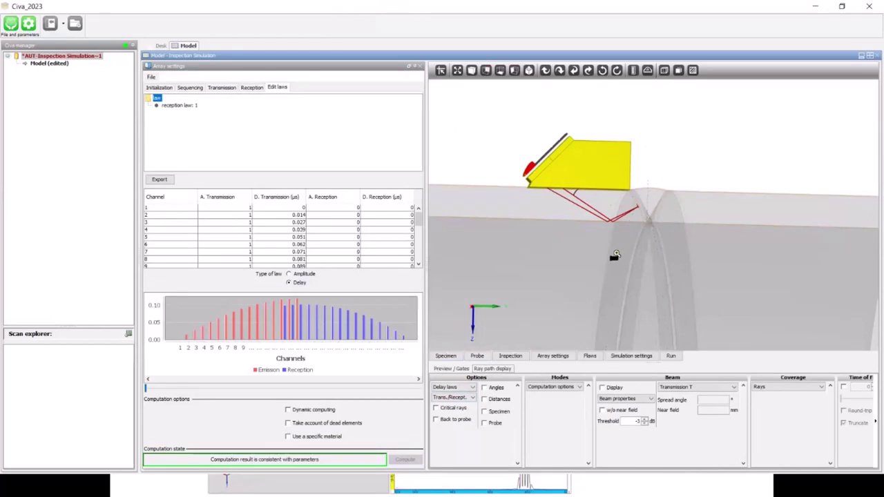
pyautogui.scroll(2, 611, 253)
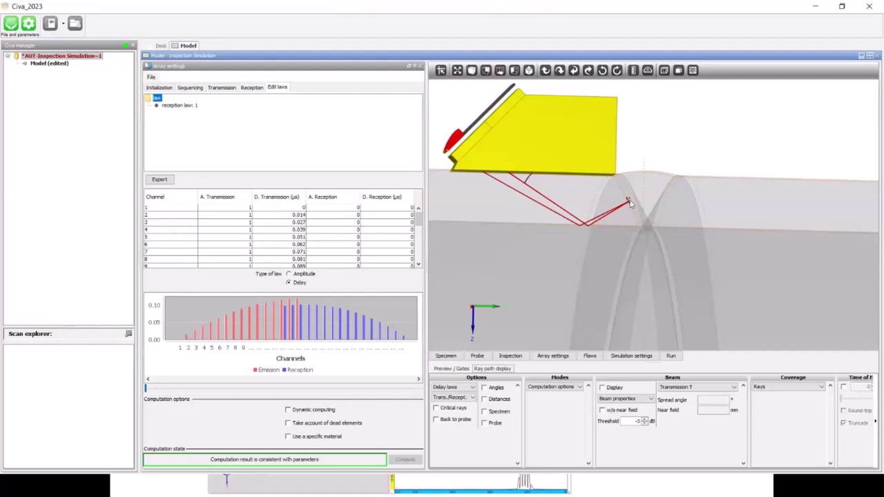
pyautogui.click(197, 107)
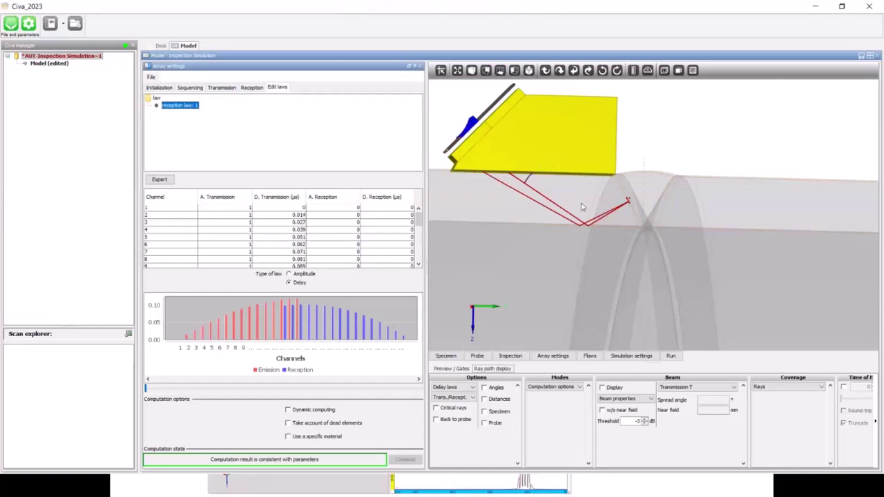
pyautogui.moveTo(531, 243); pyautogui.dragTo(531, 249)
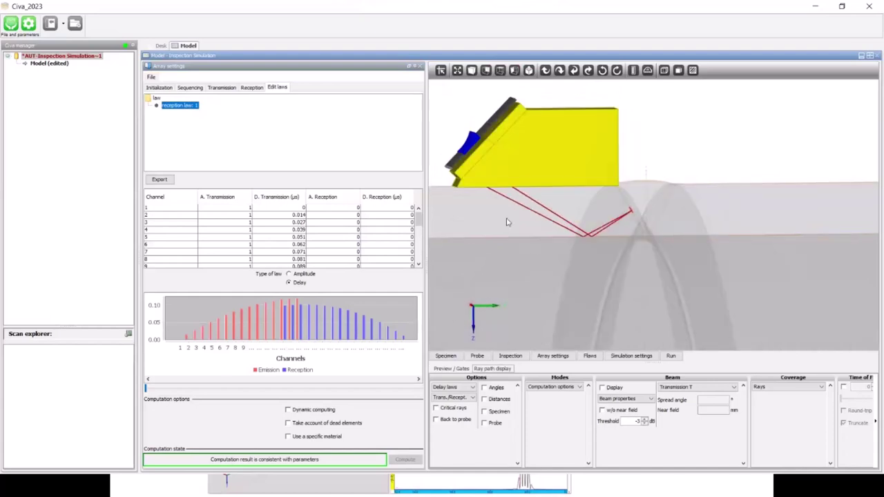
pyautogui.click(415, 66)
pyautogui.moveTo(348, 267); pyautogui.dragTo(395, 301)
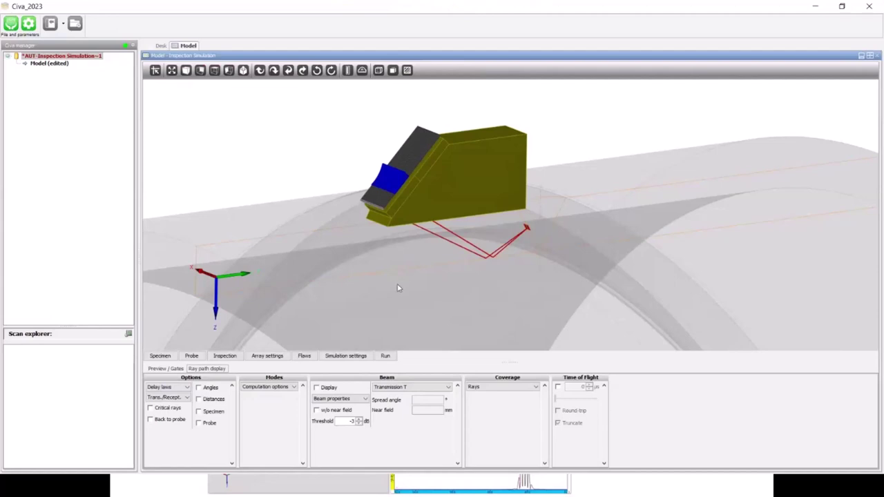
# Step: Set the computation control in the simulation settings to Half skip and close them
pyautogui.click(353, 357)
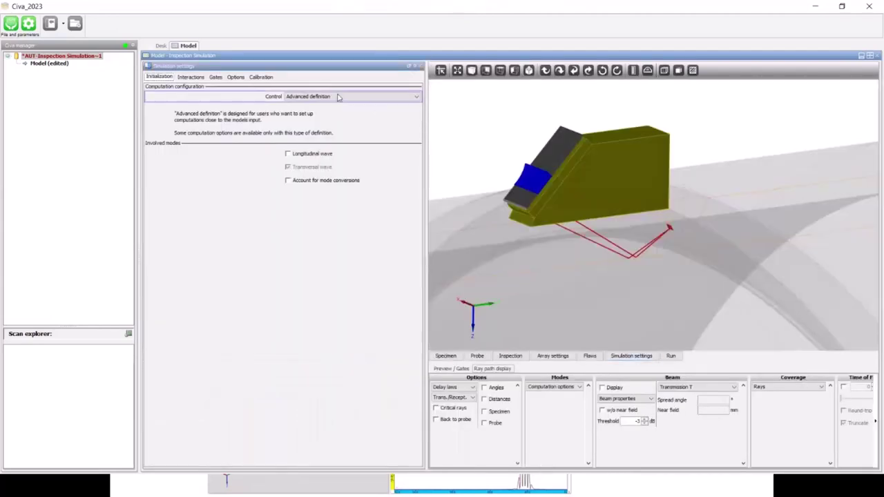
pyautogui.click(325, 97)
pyautogui.click(320, 118)
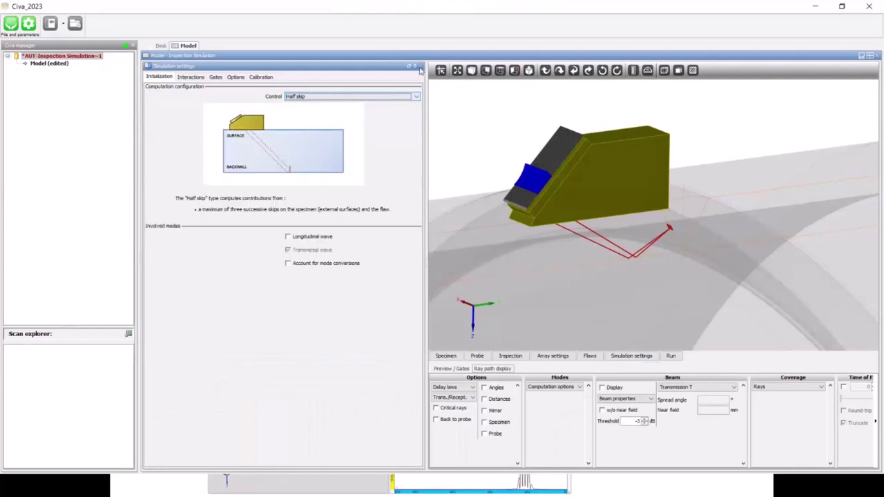
pyautogui.click(415, 66)
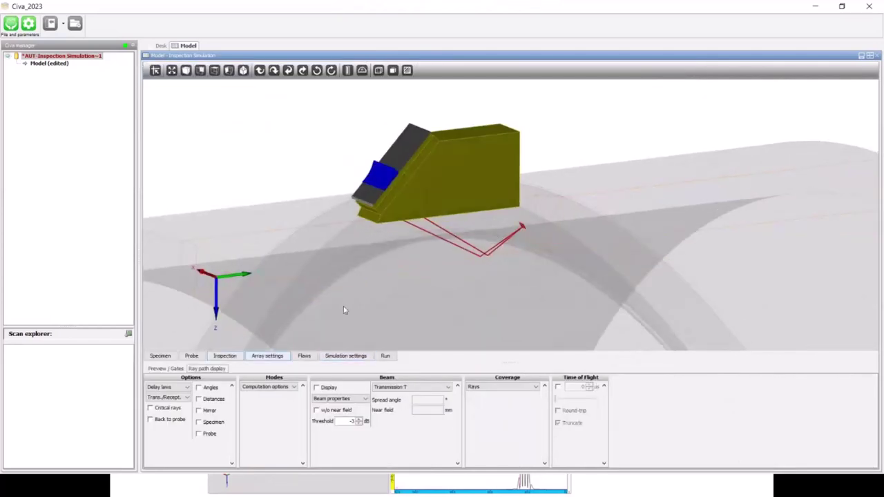
# Step: Set the angular offset of the probe's reference point to -3 deg in the inspection positioning
pyautogui.moveTo(492, 243); pyautogui.dragTo(542, 244)
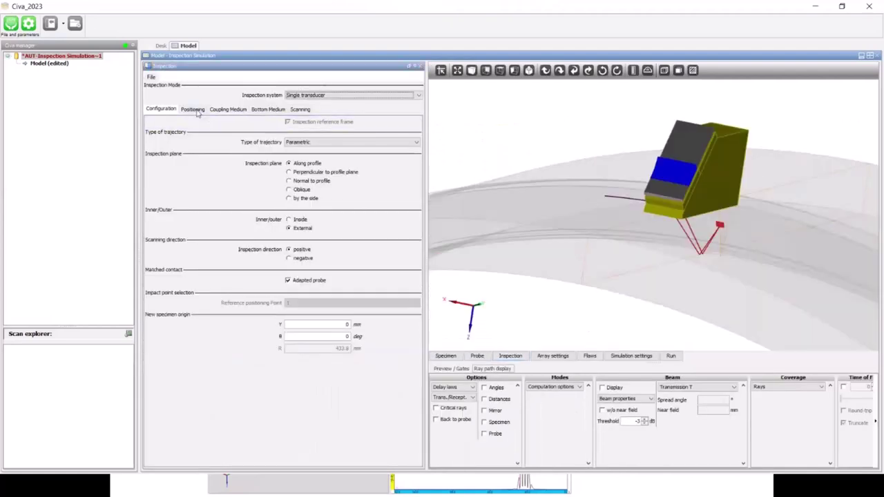
pyautogui.click(196, 110)
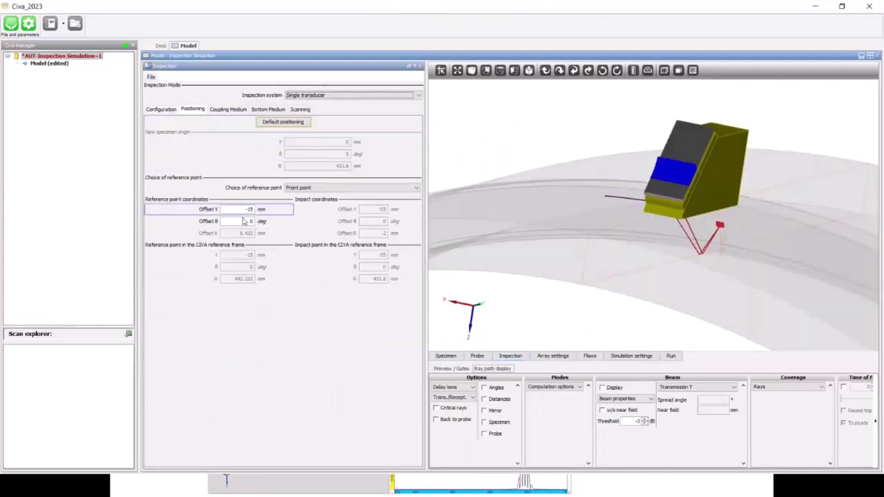
pyautogui.doubleClick(243, 221)
pyautogui.write('-3')
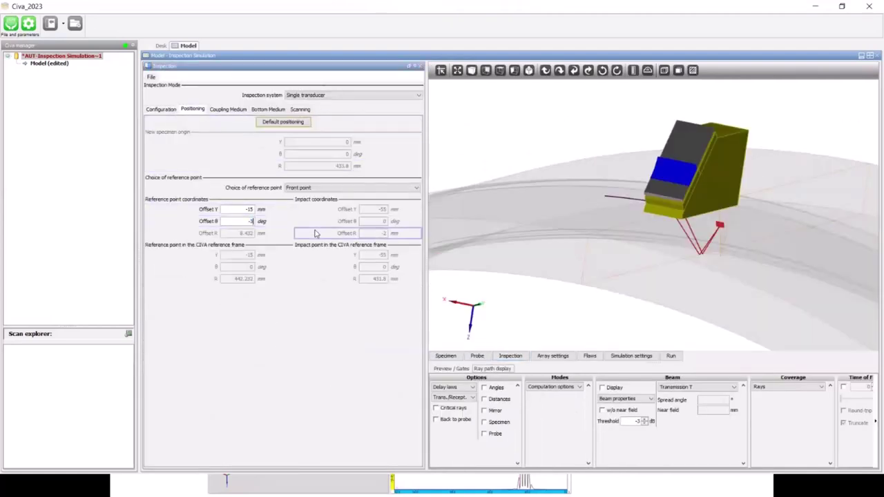
pyautogui.press('Tab')
# Step: Set the theta rotation scan to a step of 1 with 6 steps, and preview the probe positions
pyautogui.click(304, 109)
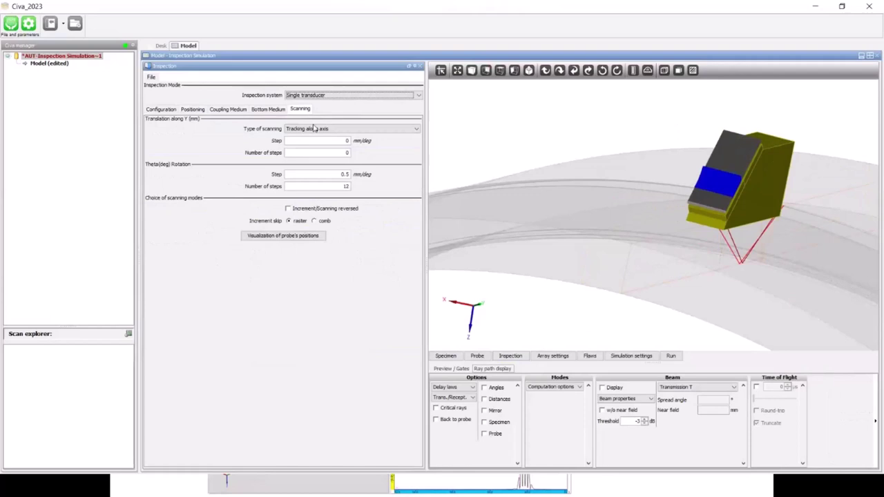
pyautogui.doubleClick(339, 174)
pyautogui.write('1')
pyautogui.press('Tab')
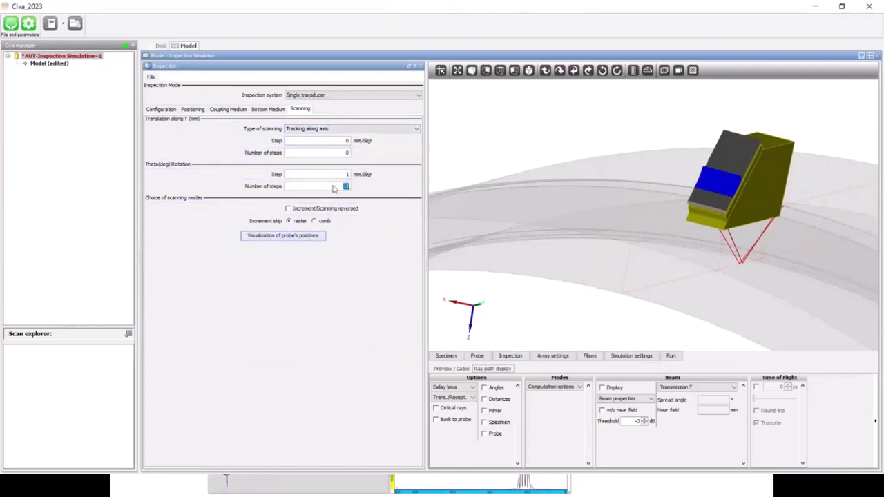
pyautogui.write('6')
pyautogui.click(323, 236)
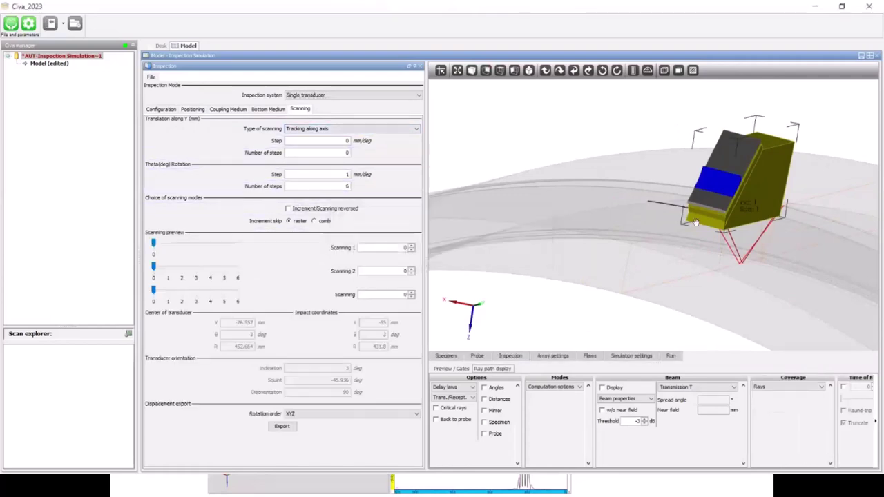
pyautogui.moveTo(661, 215); pyautogui.dragTo(675, 358)
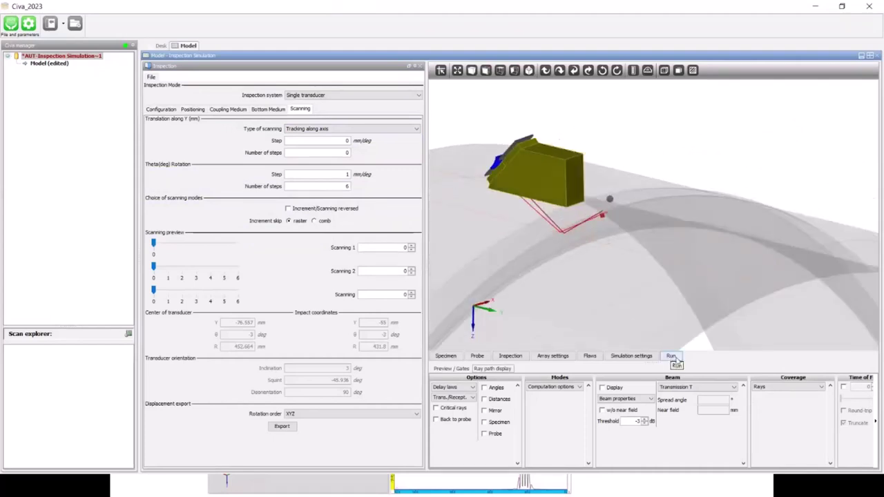
# Step: Recompute the delay laws in the array settings and run the inspection simulation
pyautogui.click(672, 356)
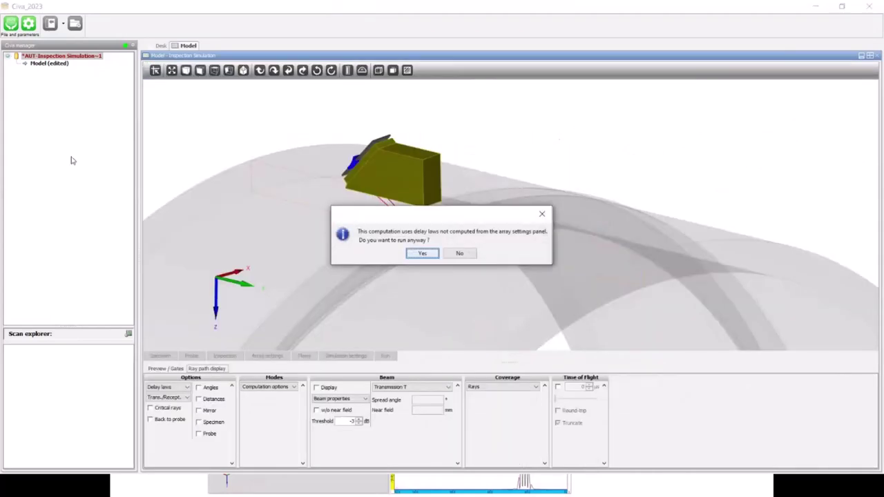
pyautogui.click(460, 254)
pyautogui.click(269, 356)
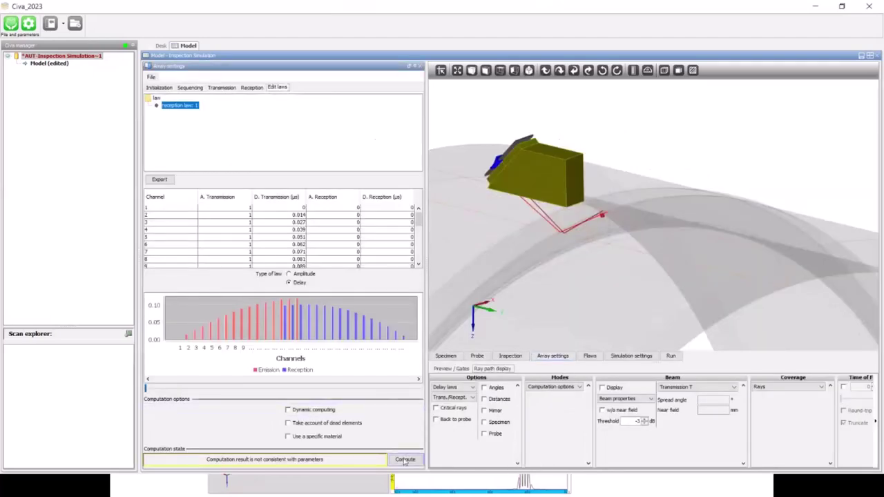
pyautogui.click(405, 460)
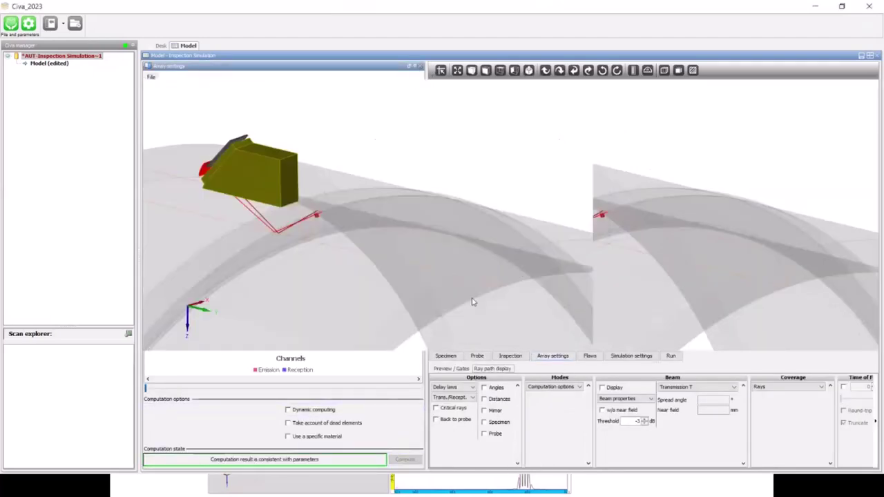
pyautogui.click(387, 356)
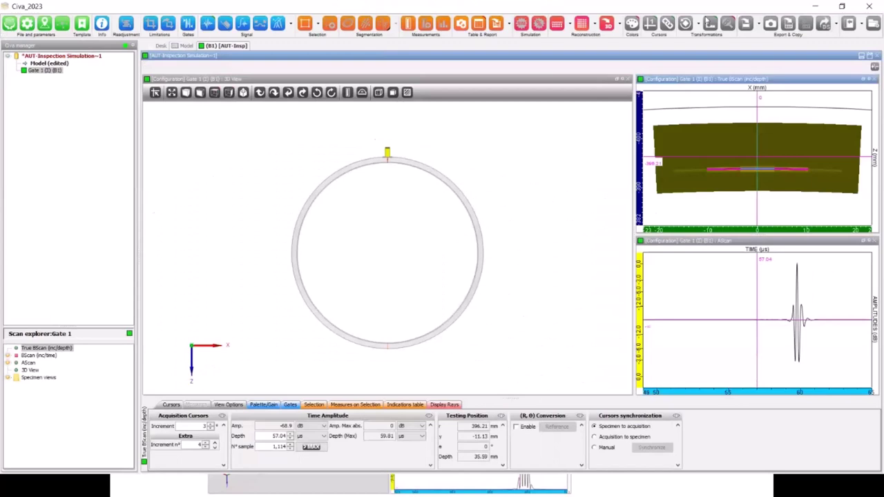
# Step: Examine the probe in the 3D result view at an off-flaw scan position and at the central echo on the True BScan
pyautogui.moveTo(351, 250); pyautogui.dragTo(393, 313)
pyautogui.scroll(5, 390, 302)
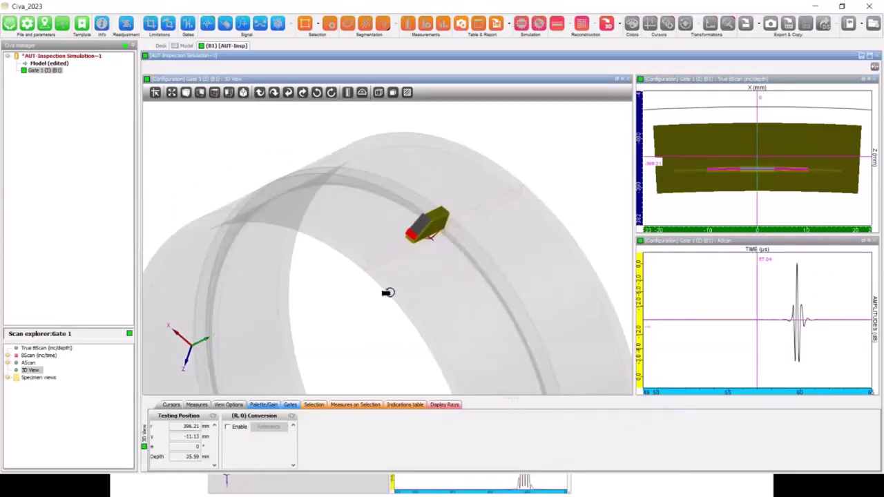
pyautogui.scroll(5, 387, 292)
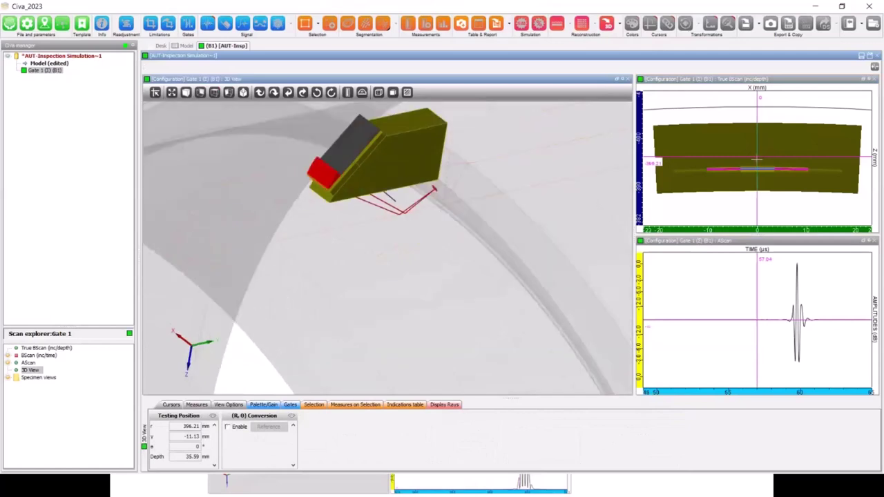
pyautogui.click(689, 164)
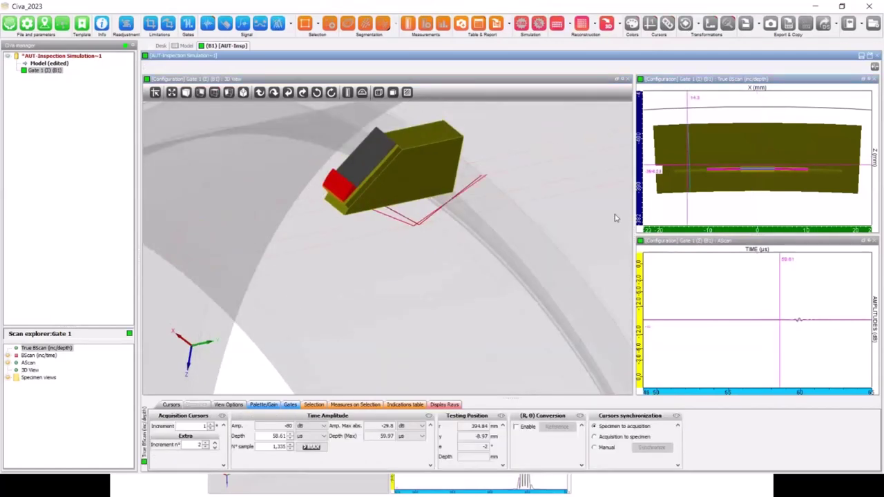
pyautogui.click(758, 168)
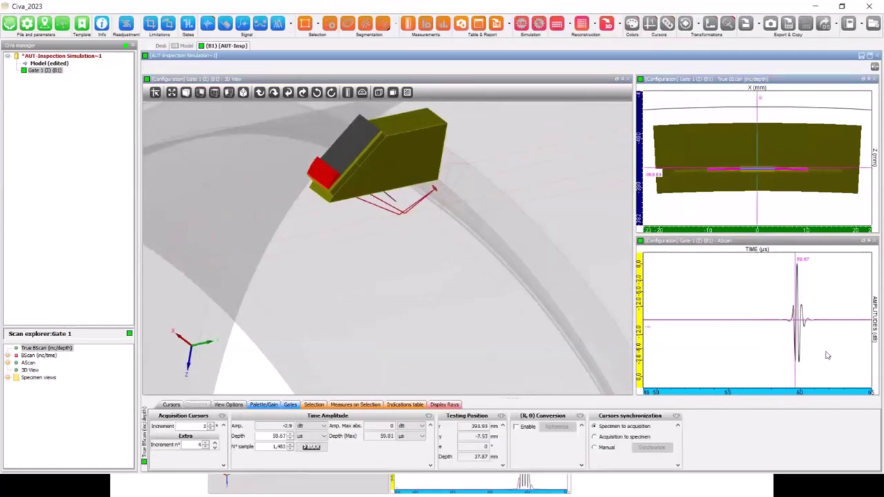
# Step: Display the AScan as a rectified signal and check it while moving the probe along the scan in the 3D view
pyautogui.click(827, 356)
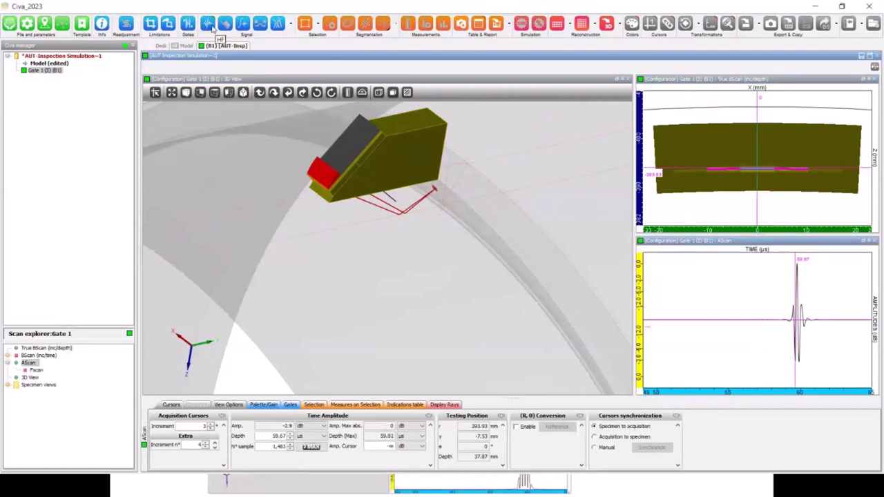
pyautogui.click(384, 169)
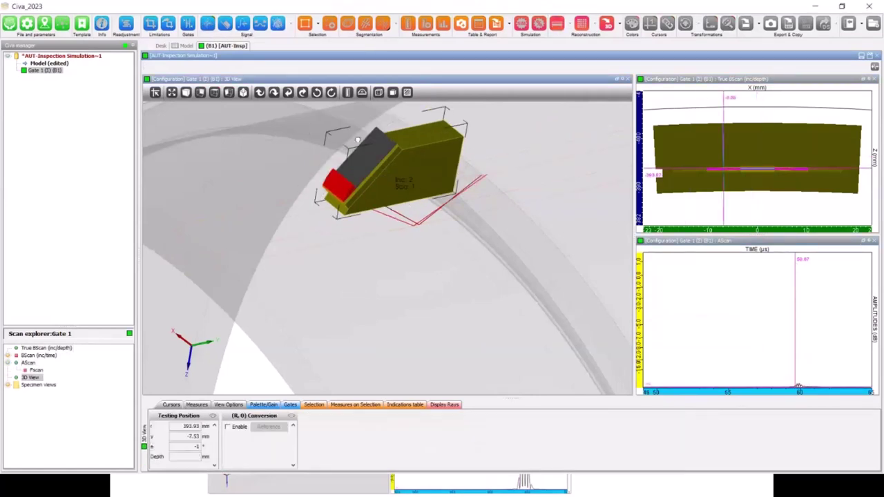
pyautogui.moveTo(357, 149); pyautogui.dragTo(423, 275)
pyautogui.scroll(3, 422, 275)
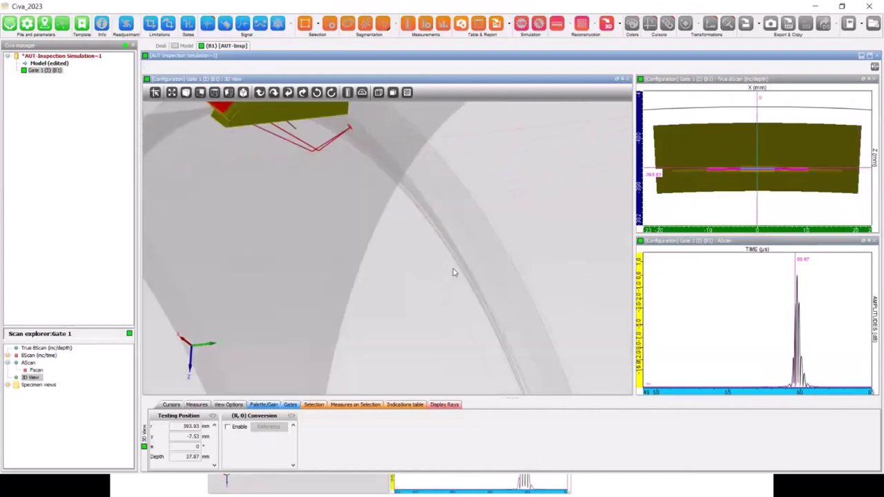
# Step: Overlay the True BScan in the 3D view and set its number of reflections to 1
pyautogui.click(707, 187)
pyautogui.scroll(2, 309, 267)
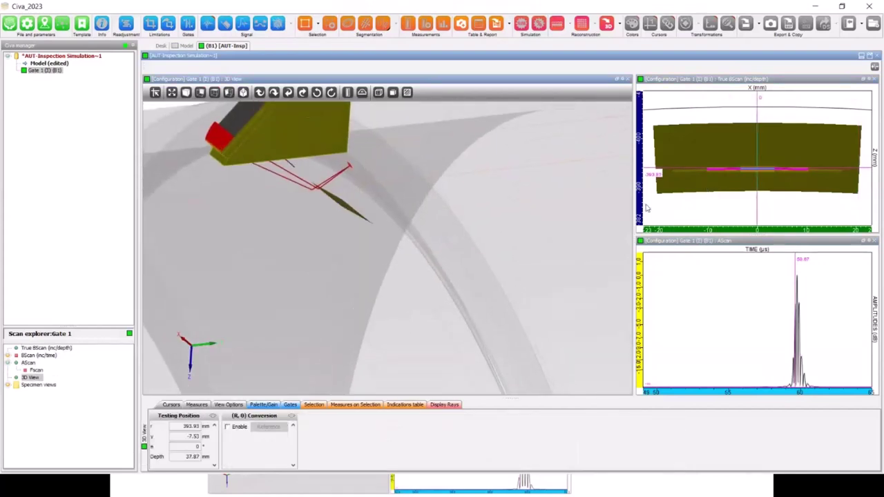
pyautogui.click(230, 404)
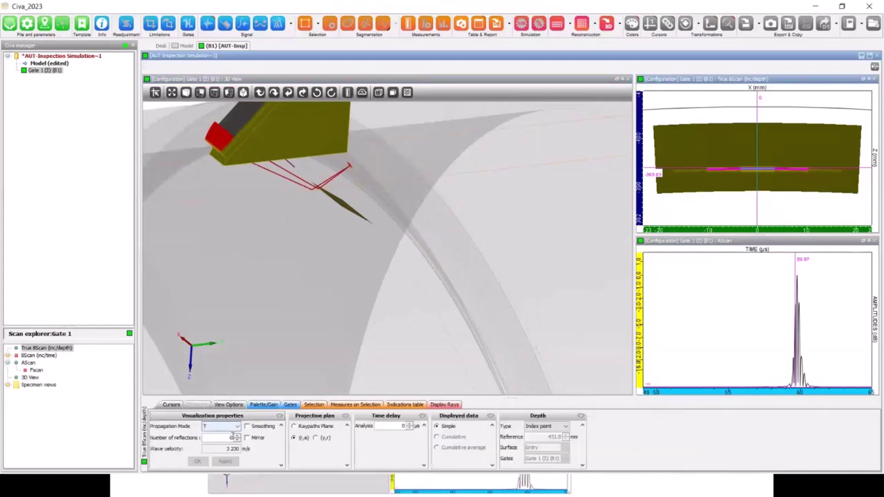
pyautogui.click(198, 461)
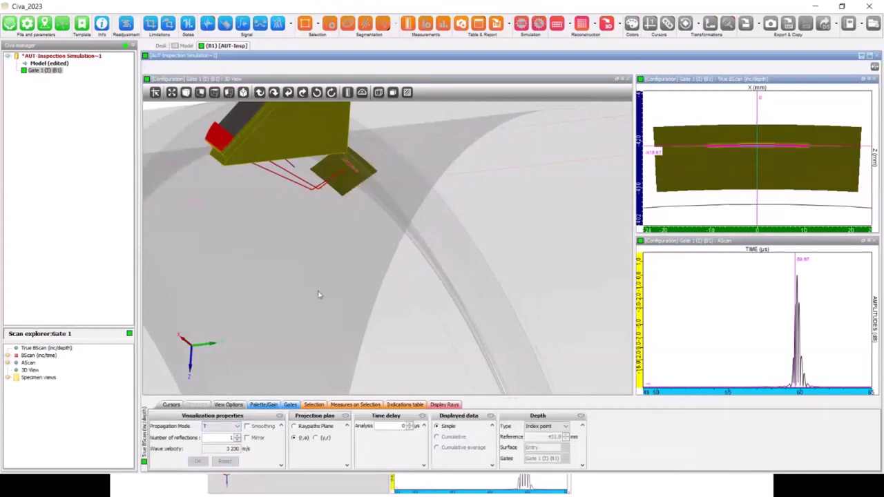
# Step: Examine the True BScan overlay at the weld in the 3D view, and return to the AUT Pipeline desk
pyautogui.moveTo(322, 296); pyautogui.dragTo(428, 185)
pyautogui.click(429, 185)
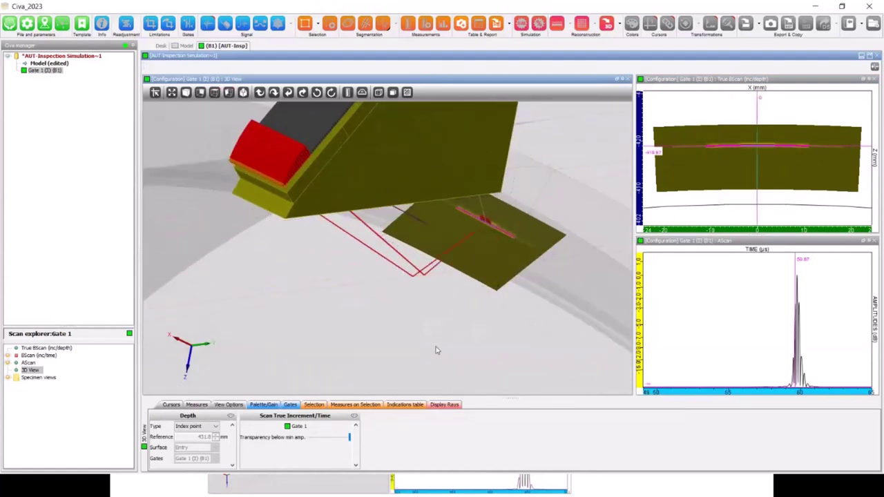
pyautogui.moveTo(415, 378); pyautogui.dragTo(440, 364)
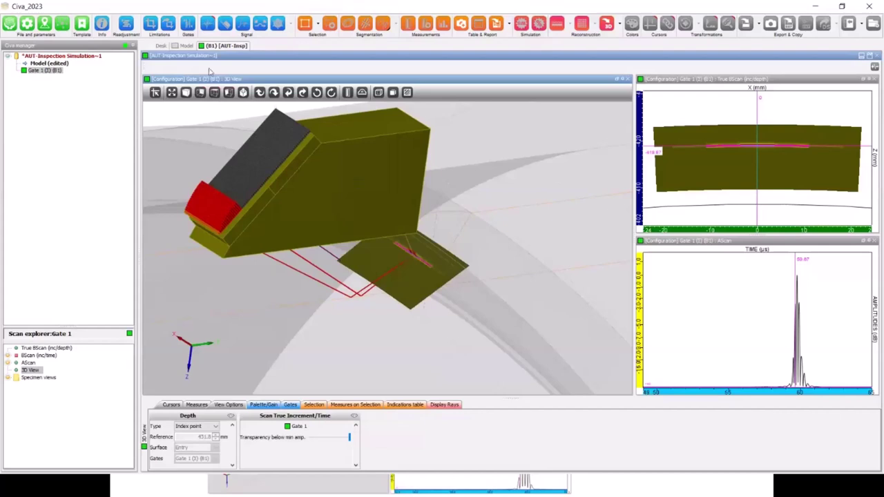
pyautogui.click(187, 45)
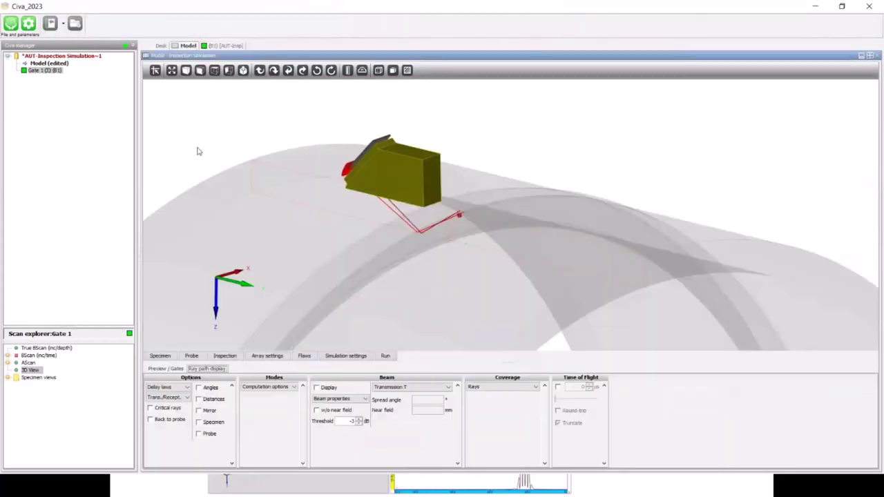
pyautogui.click(160, 46)
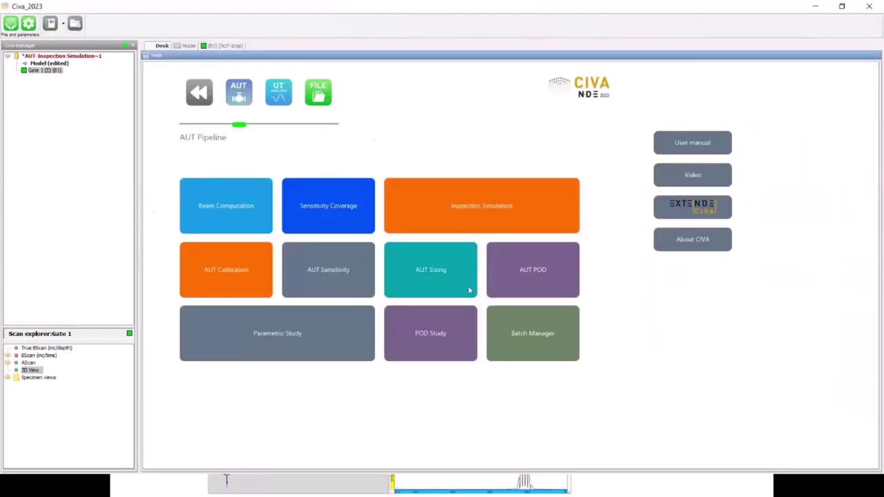
# Step: Create a beam computation from the current configuration and include the specimen's boundary reflection in its simulation settings
pyautogui.click(201, 207)
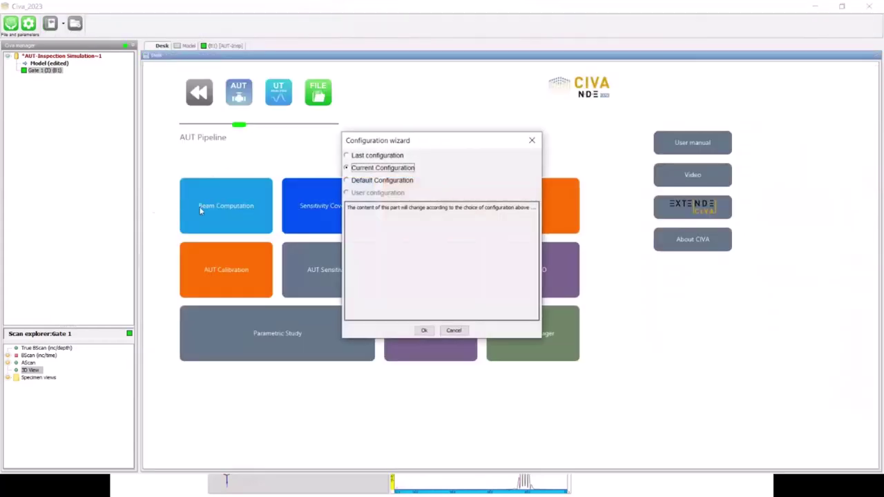
pyautogui.click(430, 331)
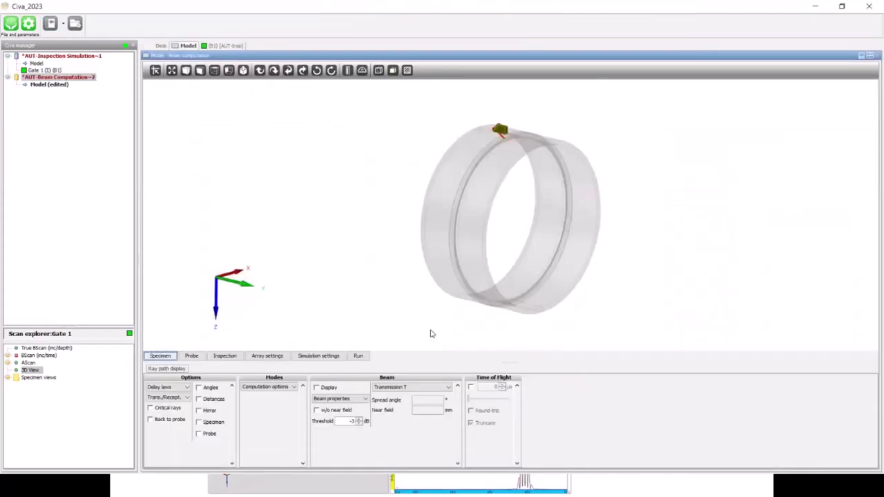
pyautogui.moveTo(476, 277); pyautogui.dragTo(337, 333)
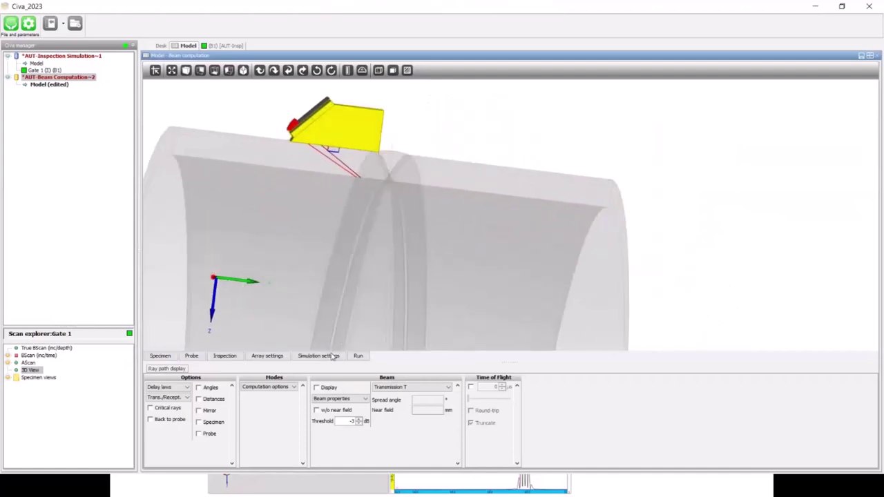
pyautogui.click(334, 354)
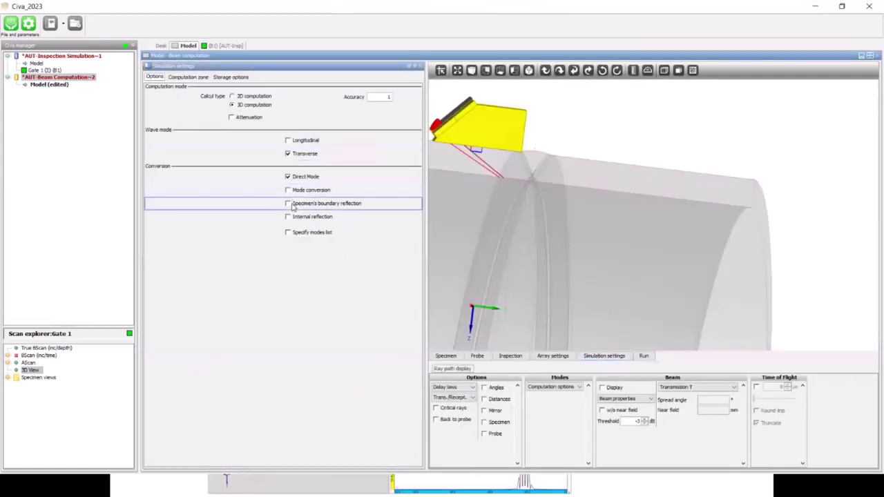
pyautogui.click(288, 203)
# Step: Size the rectangular computation zone to Xzone 50 mm with 50 steps and Zzone 25 mm with 25 steps
pyautogui.click(187, 76)
pyautogui.doubleClick(345, 218)
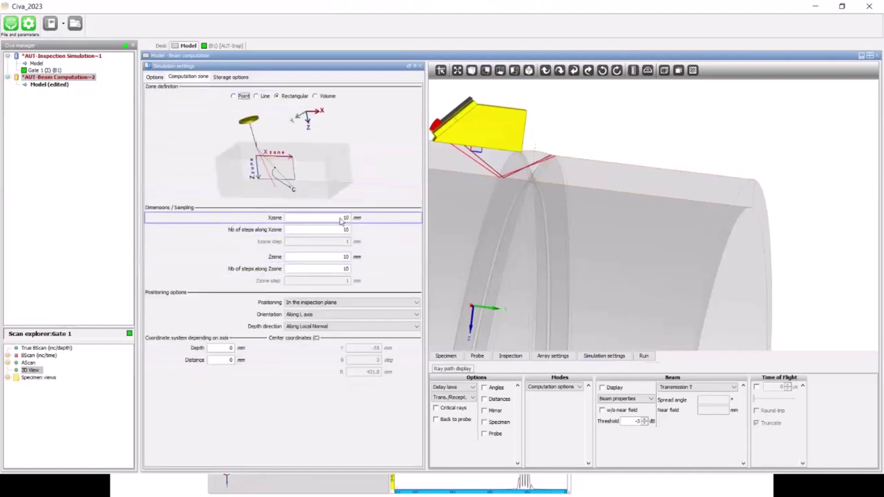
pyautogui.write('50')
pyautogui.click(405, 235)
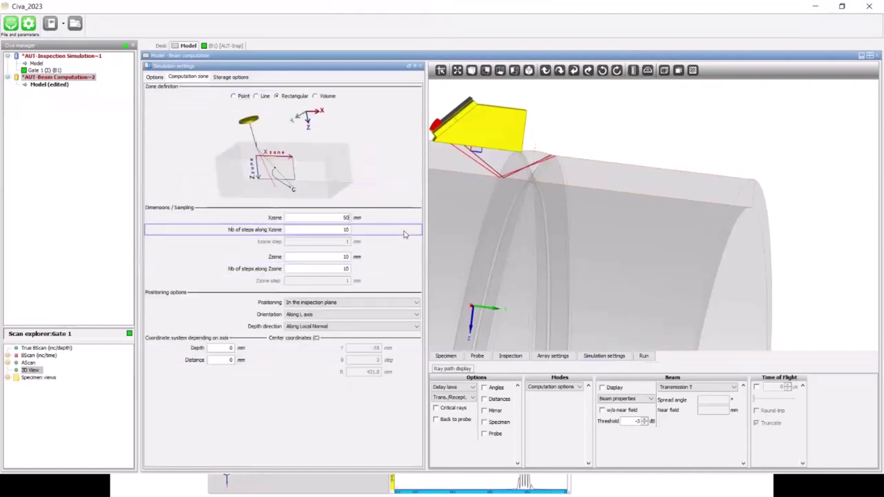
pyautogui.press('Tab')
pyautogui.write('50')
pyautogui.press('Tab')
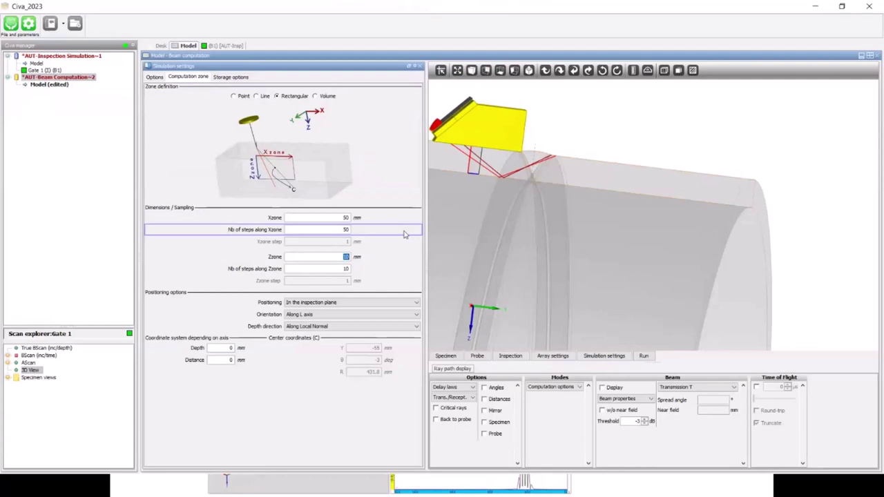
pyautogui.write('25')
pyautogui.press('Tab')
pyautogui.write('25')
pyautogui.press('Tab')
pyautogui.press('Tab')
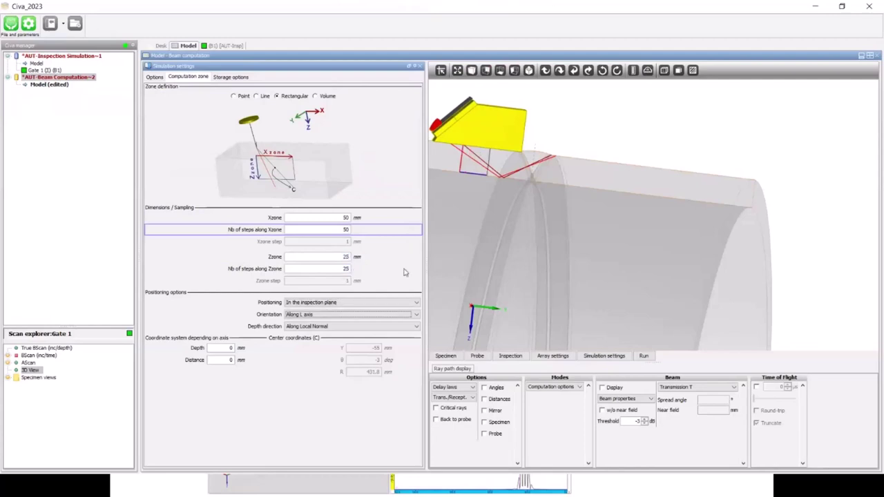
# Step: Set the computation zone's orientation to Arbitrary and its local Cartesian position to X 25 mm and Z 12.5 mm
pyautogui.click(341, 315)
pyautogui.click(331, 331)
pyautogui.click(255, 361)
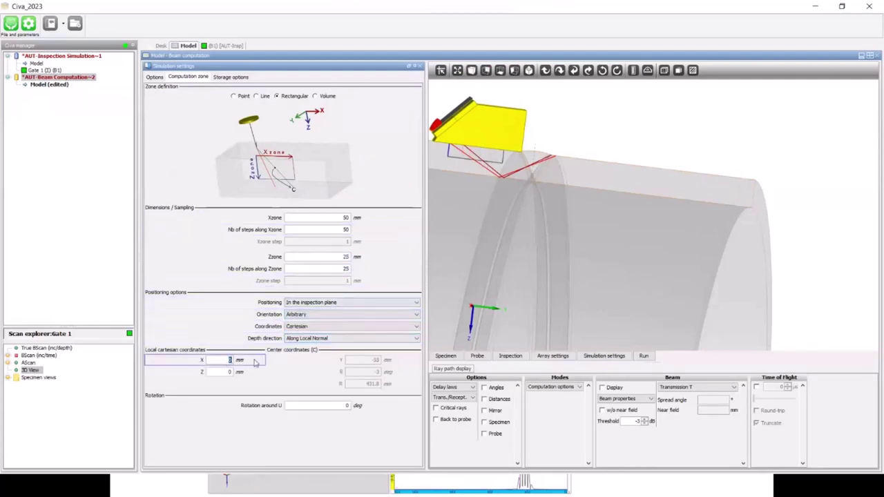
pyautogui.write('25')
pyautogui.press('Tab')
pyautogui.write('12.5')
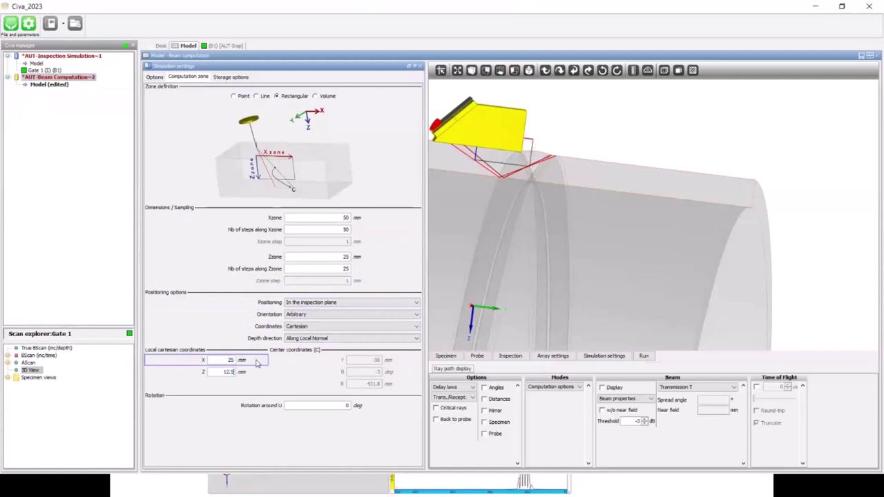
pyautogui.press('Tab')
pyautogui.scroll(-5, 531, 195)
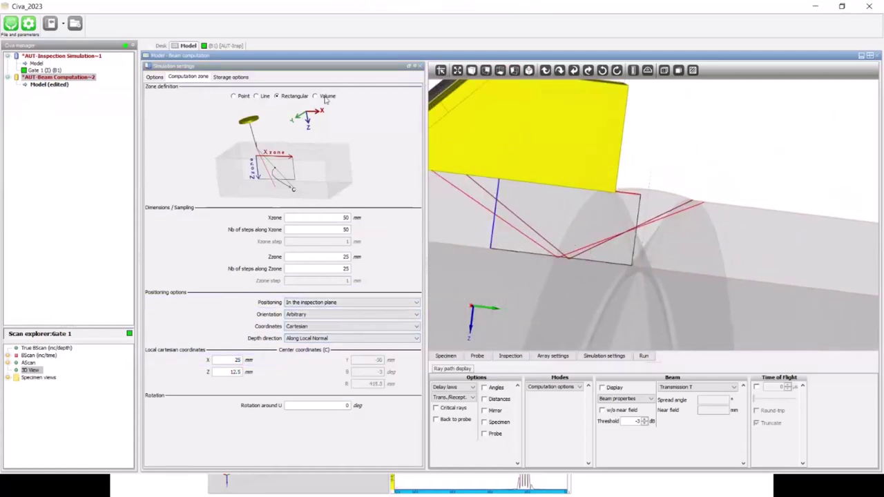
# Step: Include the Transmission/Reception field in the stored results and run the beam computation
pyautogui.click(230, 77)
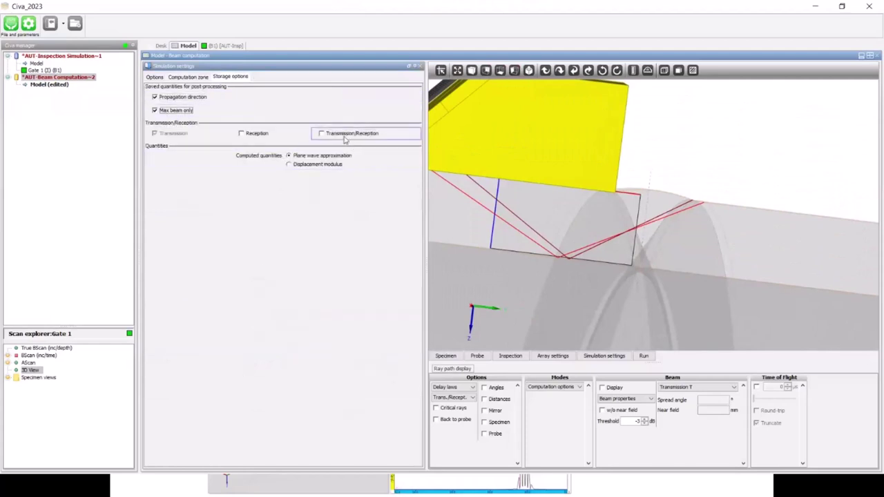
pyautogui.click(322, 133)
pyautogui.click(645, 355)
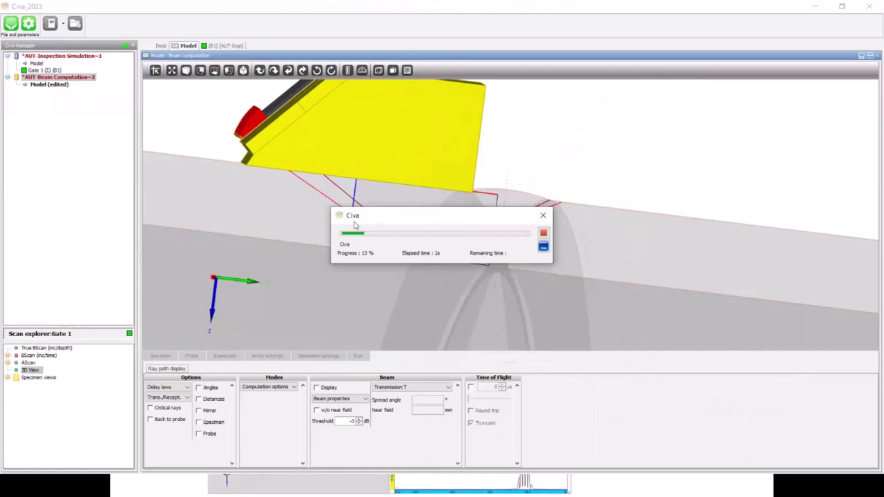
pyautogui.moveTo(379, 216); pyautogui.dragTo(330, 287)
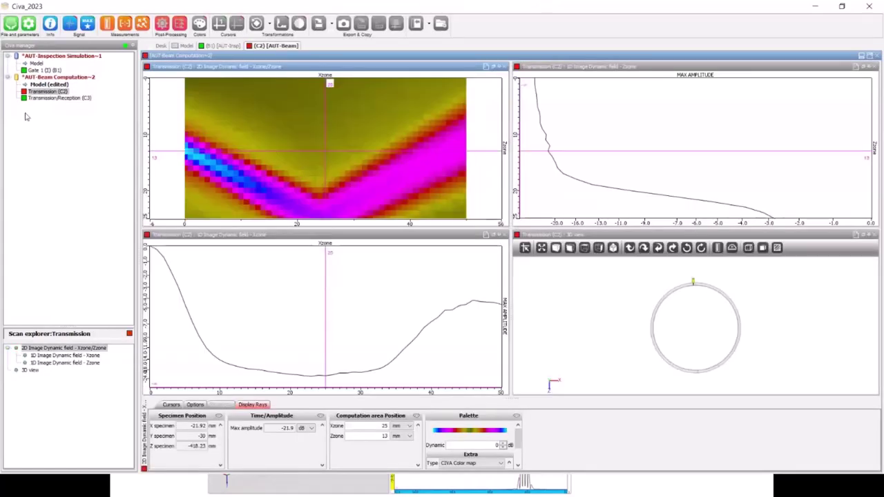
# Step: Remove both 1D dynamic field plots, arrange the 3D view beside the 2D transmission image, and smooth the image
pyautogui.click(501, 236)
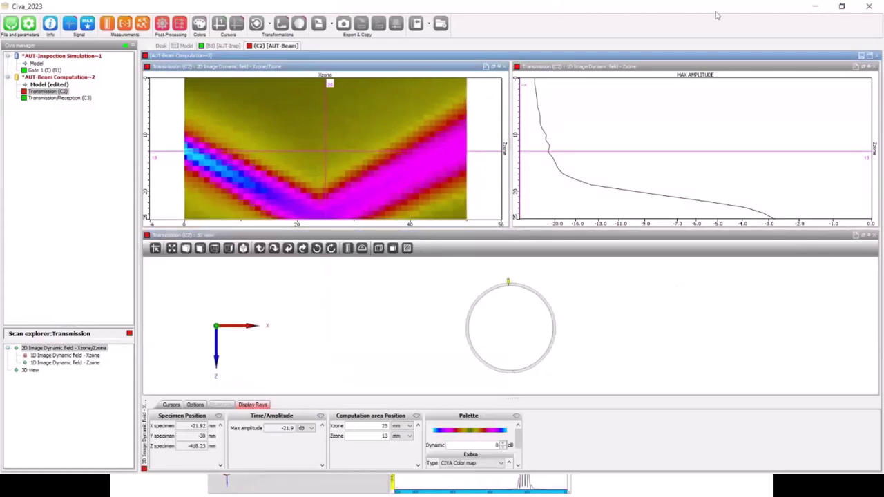
pyautogui.click(873, 66)
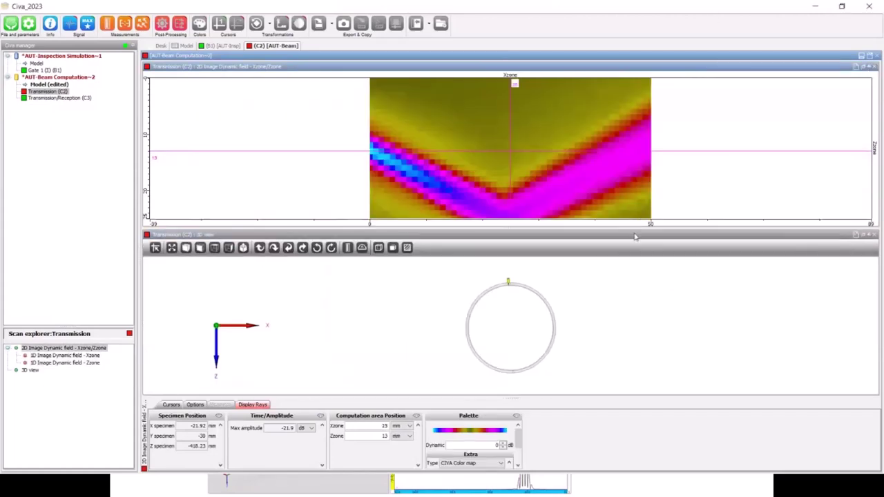
pyautogui.moveTo(561, 234); pyautogui.dragTo(748, 170)
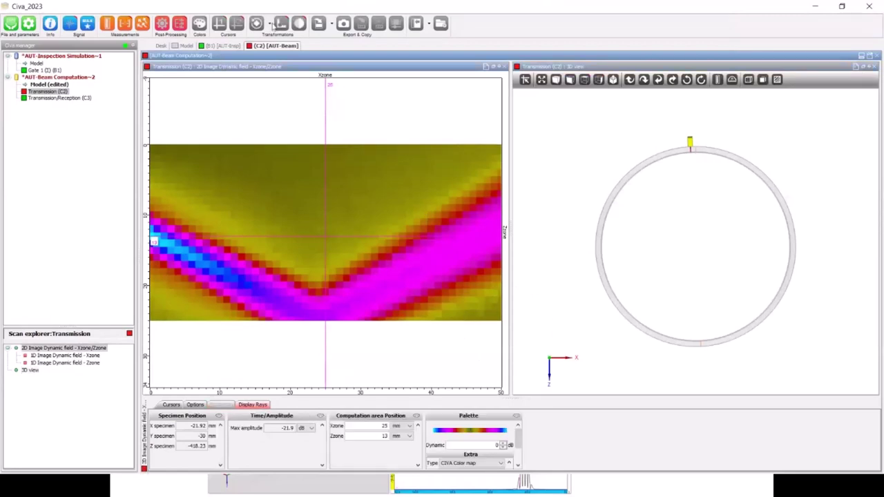
pyautogui.click(299, 23)
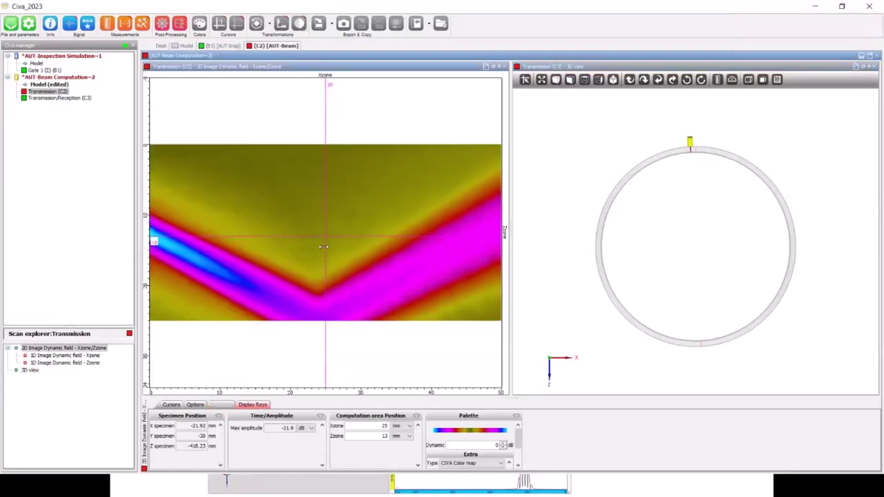
pyautogui.moveTo(328, 235); pyautogui.dragTo(360, 273)
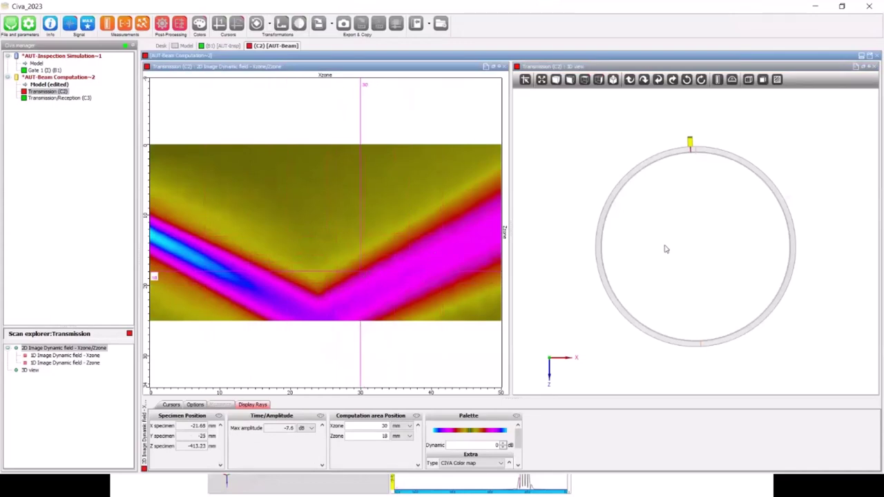
# Step: Show the transmission field under the probe in a side-on 3D view and enable smoothing of its planes
pyautogui.moveTo(665, 249); pyautogui.dragTo(682, 245)
pyautogui.scroll(8, 682, 246)
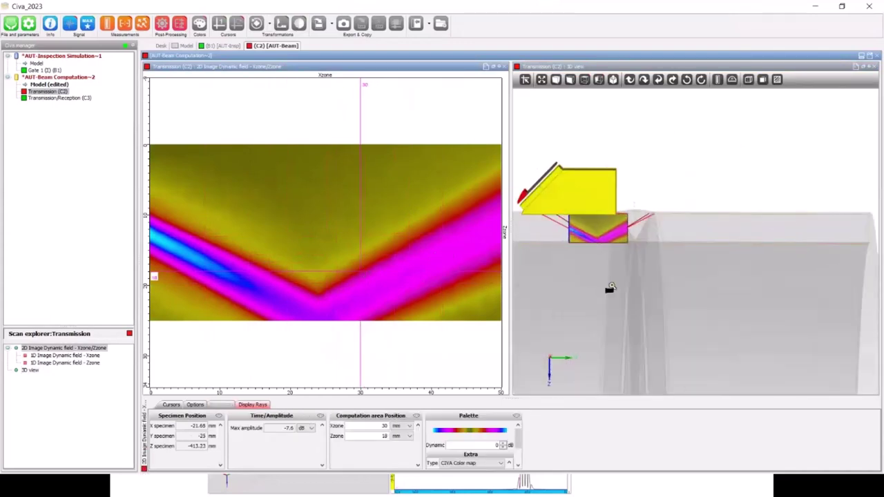
pyautogui.scroll(5, 649, 297)
pyautogui.scroll(-3, 675, 299)
pyautogui.click(214, 406)
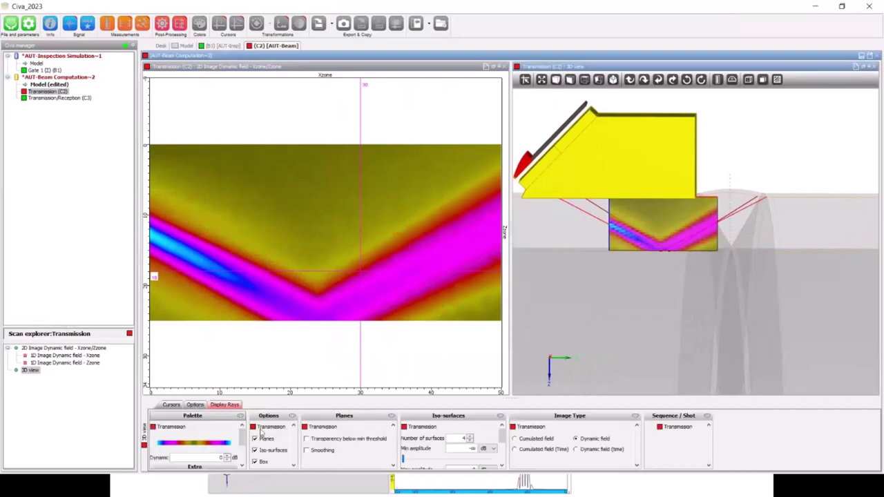
pyautogui.scroll(2, 722, 307)
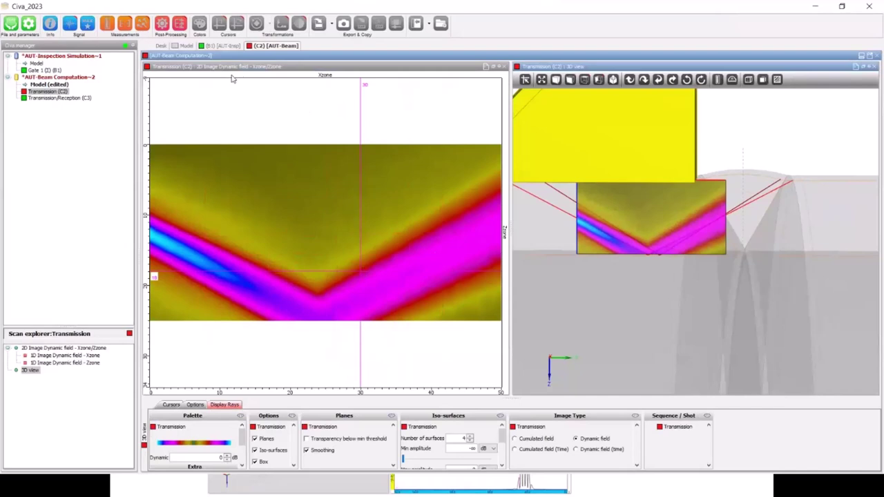
# Step: Return to the beam computation model and save the probe parameters as AUT_Probe.xml in the US_Probes folder
pyautogui.click(182, 46)
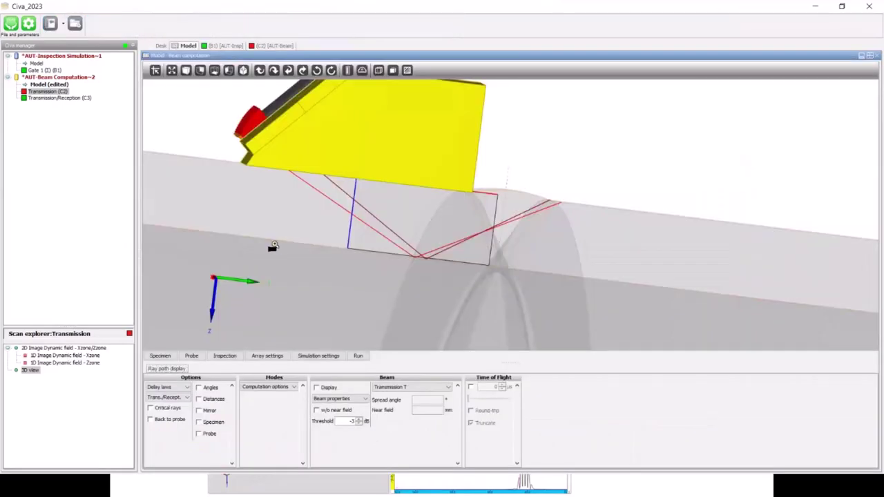
pyautogui.moveTo(273, 245); pyautogui.dragTo(281, 250)
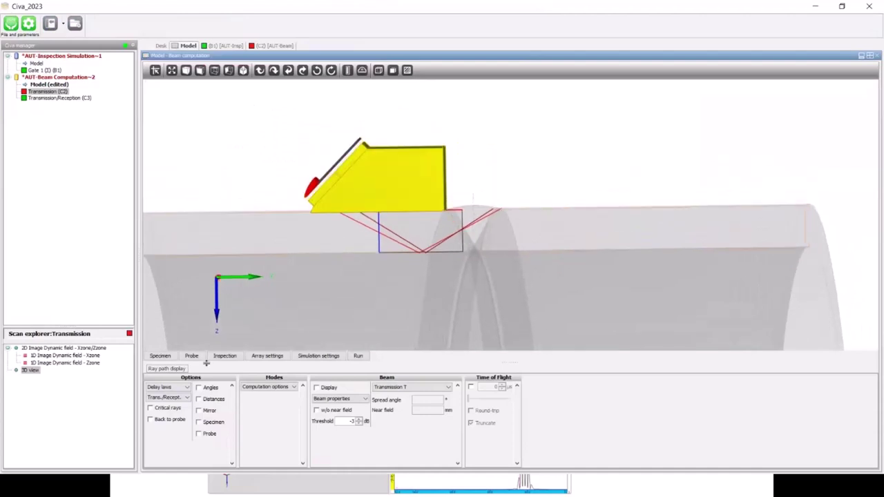
pyautogui.click(192, 356)
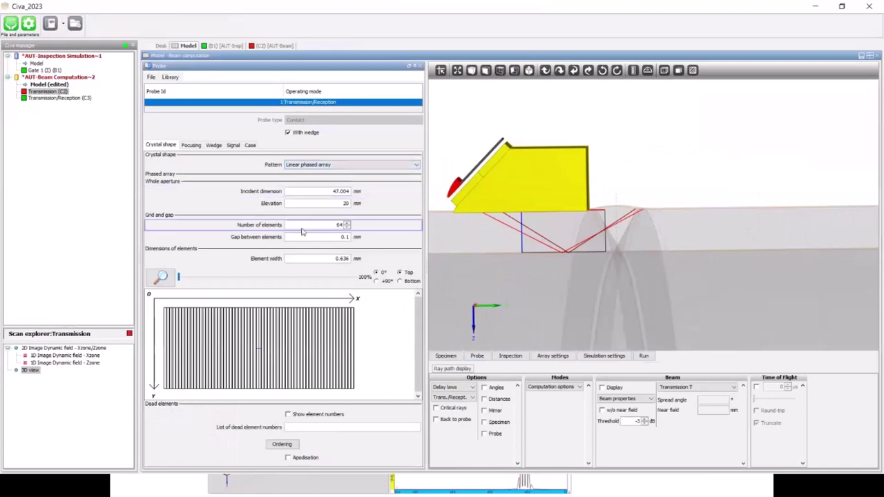
pyautogui.click(150, 77)
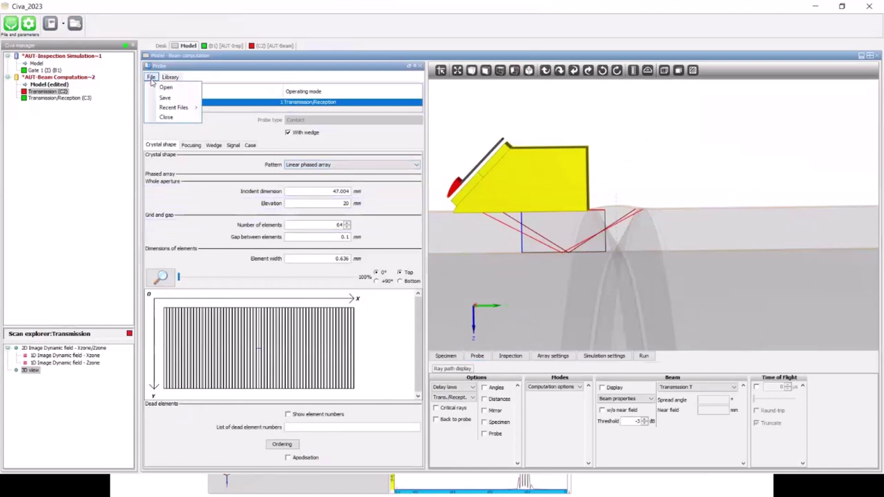
pyautogui.click(165, 98)
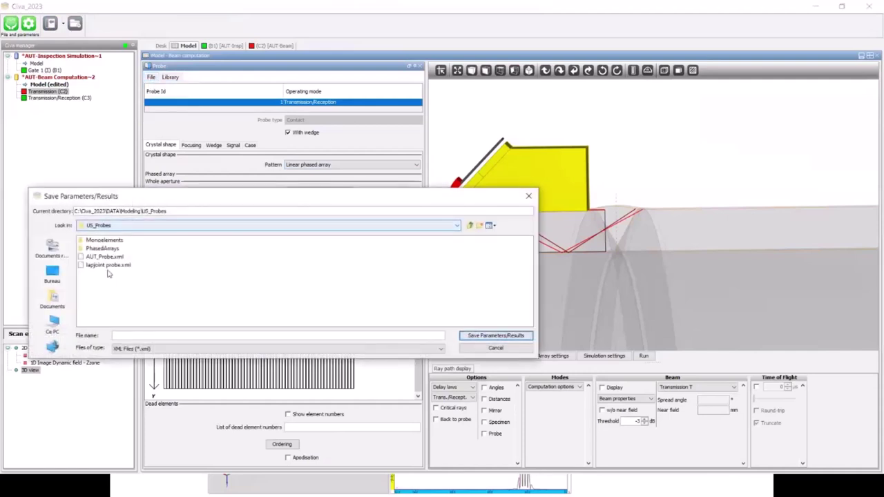
pyautogui.click(105, 256)
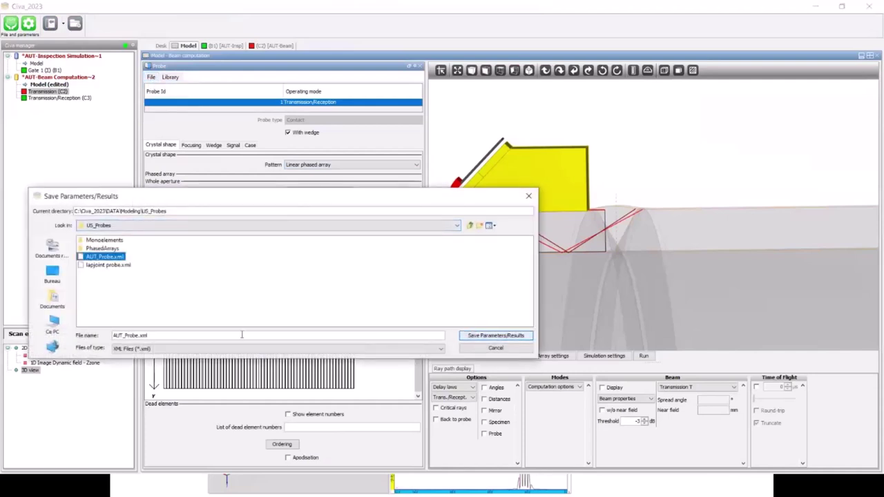
pyautogui.click(495, 335)
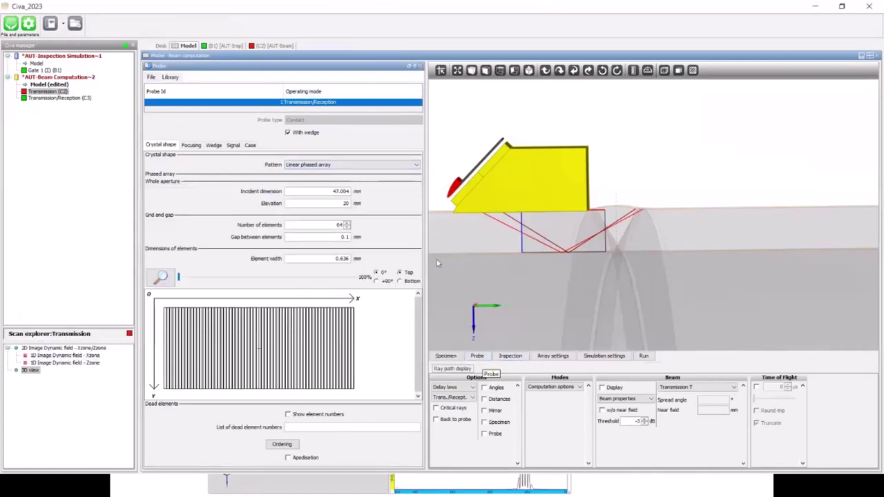
pyautogui.click(419, 69)
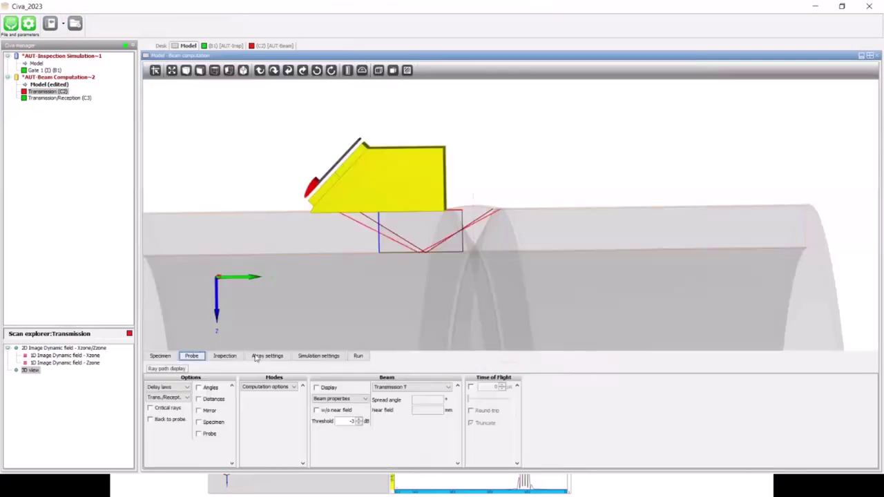
# Step: Save the array settings as Fill4.xml in the US_PhasedArray_Laws folder, replacing the existing file
pyautogui.click(258, 357)
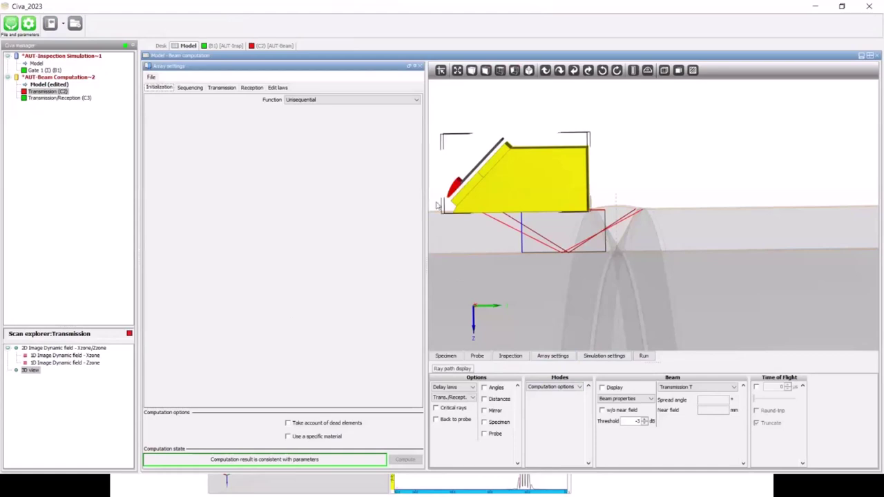
pyautogui.click(151, 76)
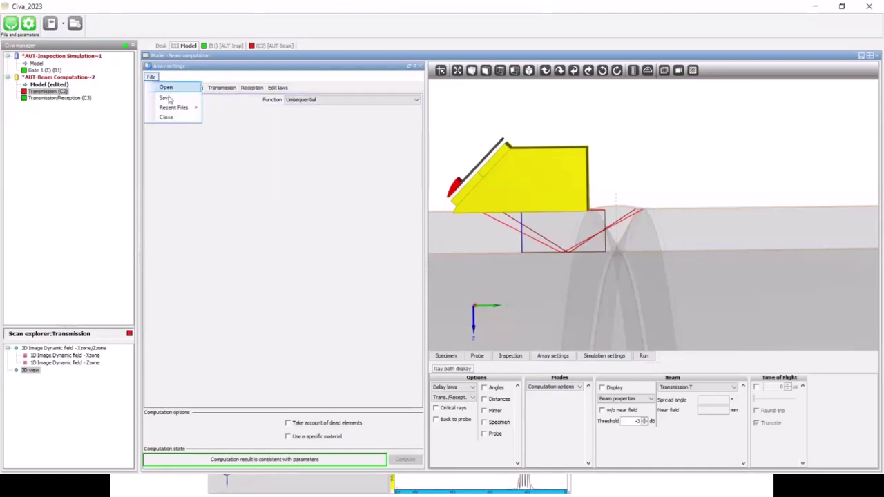
pyautogui.click(351, 283)
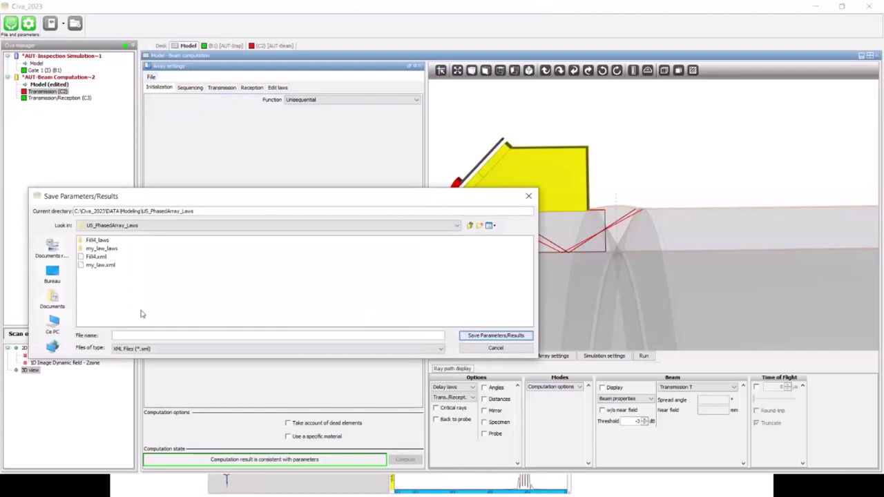
pyautogui.click(98, 267)
pyautogui.click(97, 257)
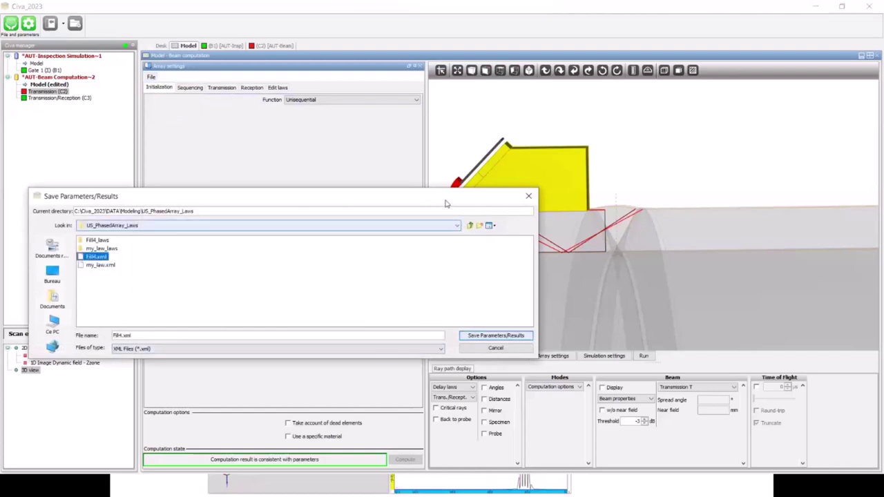
pyautogui.moveTo(446, 203); pyautogui.dragTo(455, 141)
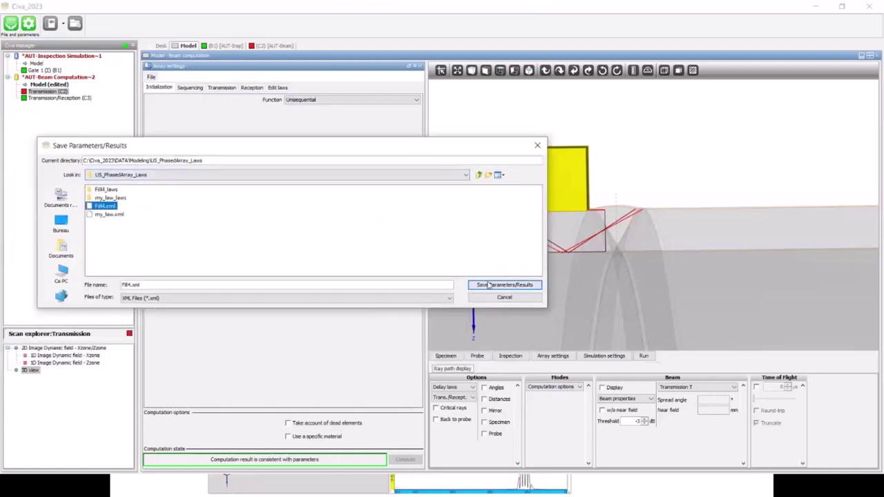
pyautogui.click(484, 280)
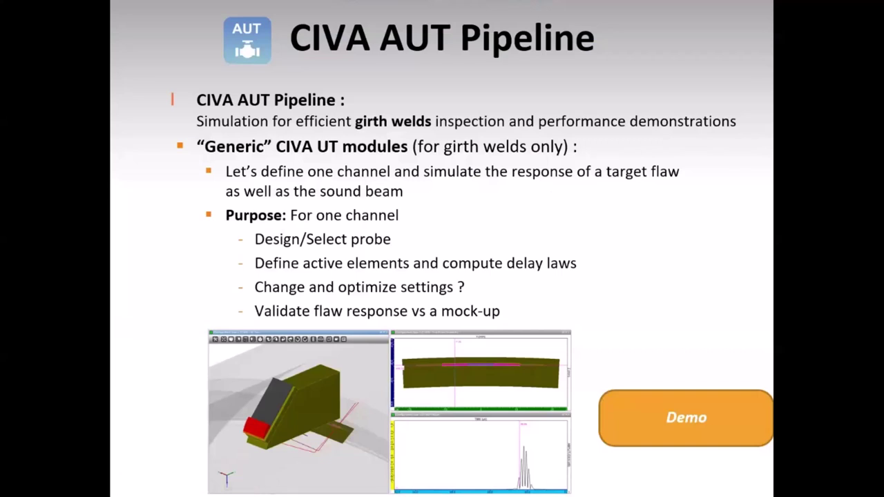
pyautogui.press('Right')
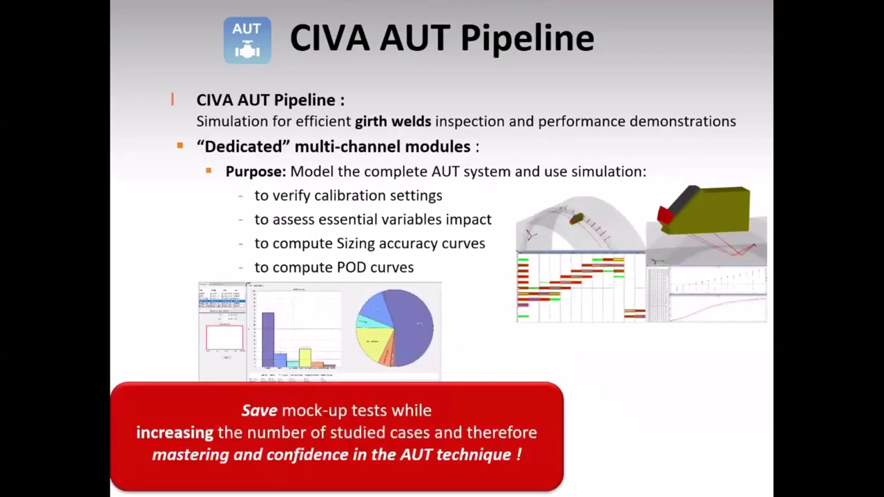
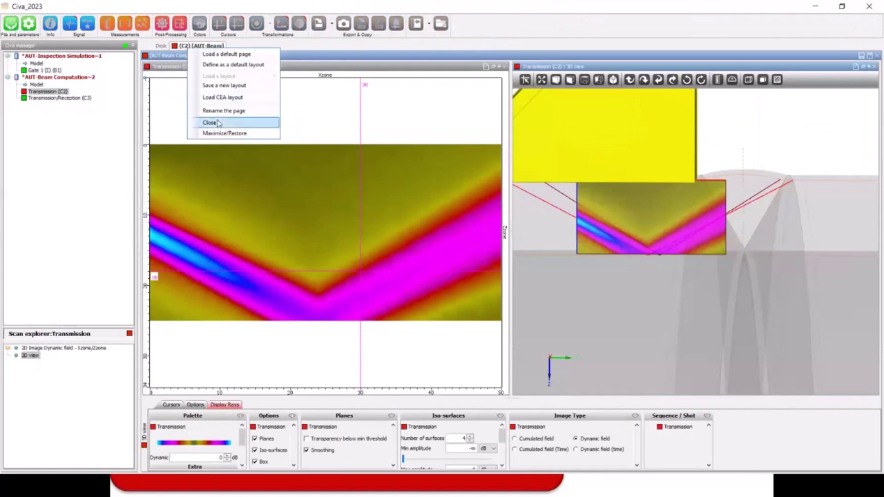
# Step: Close the beam results page and create an AUT Calibration project named test in the CIVA_AUT_Pipeline_Webinar folder
pyautogui.click(221, 122)
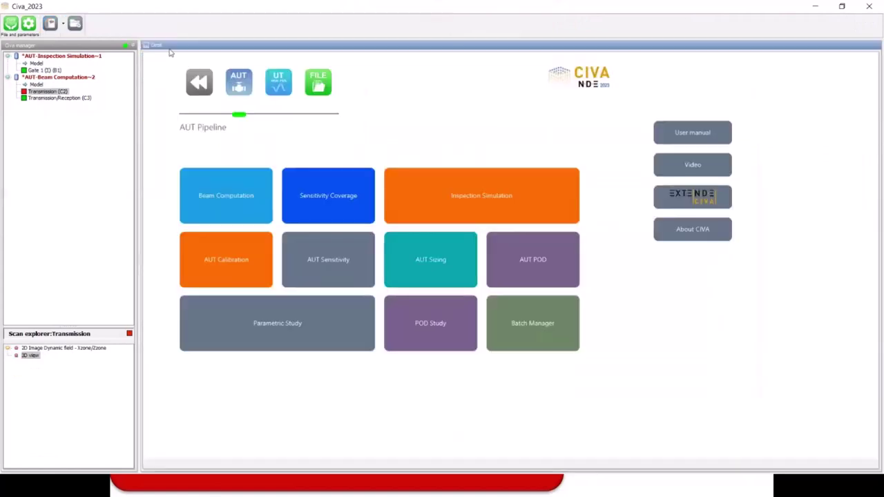
pyautogui.click(222, 260)
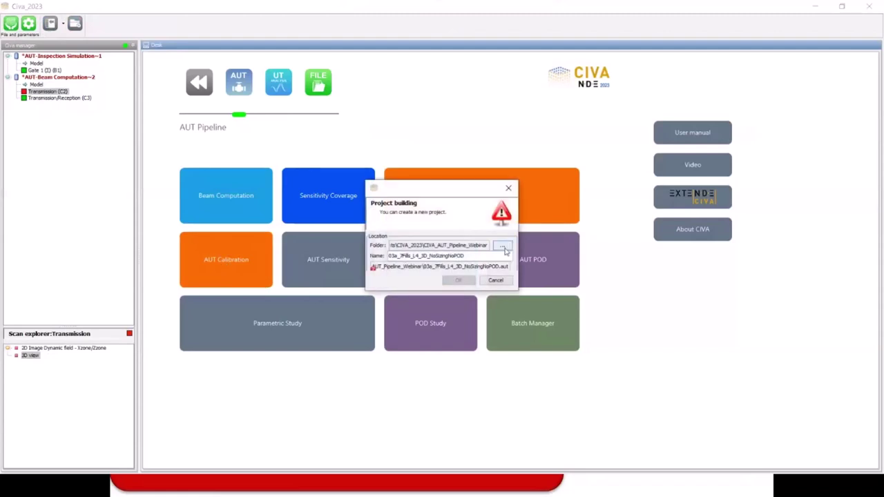
pyautogui.doubleClick(482, 256)
pyautogui.click(477, 257)
pyautogui.hotkey('ctrl', 'a')
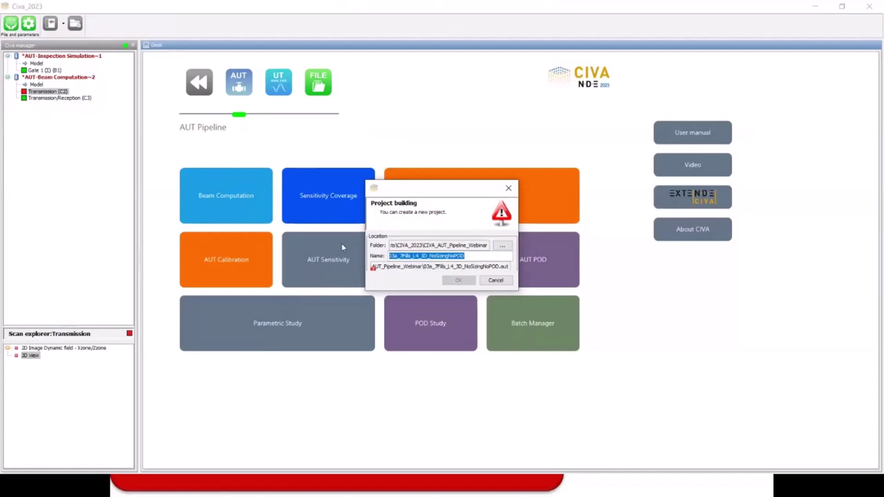
pyautogui.write('test')
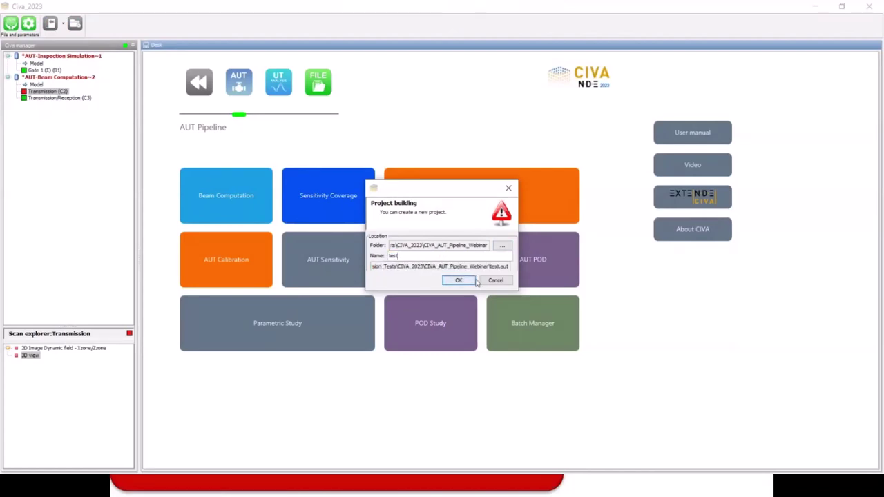
pyautogui.click(458, 280)
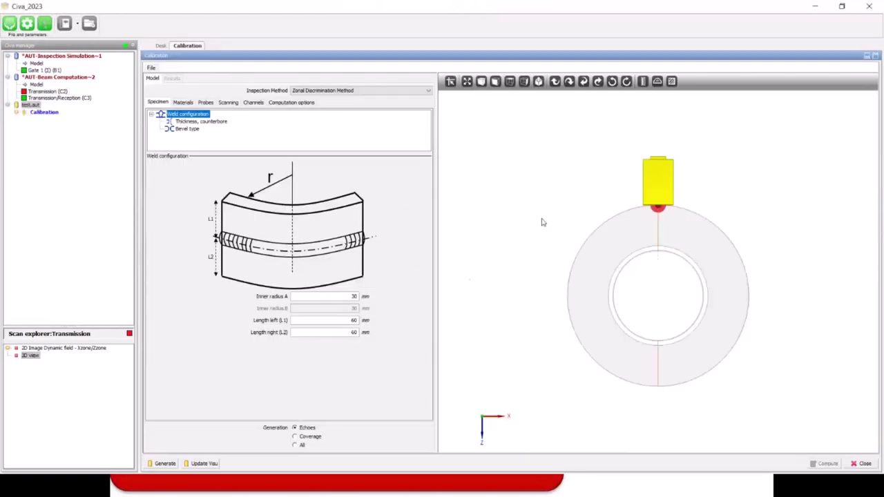
# Step: Choose the Zonal Discrimination Method as the inspection method for the calibration model
pyautogui.moveTo(542, 222); pyautogui.dragTo(600, 231)
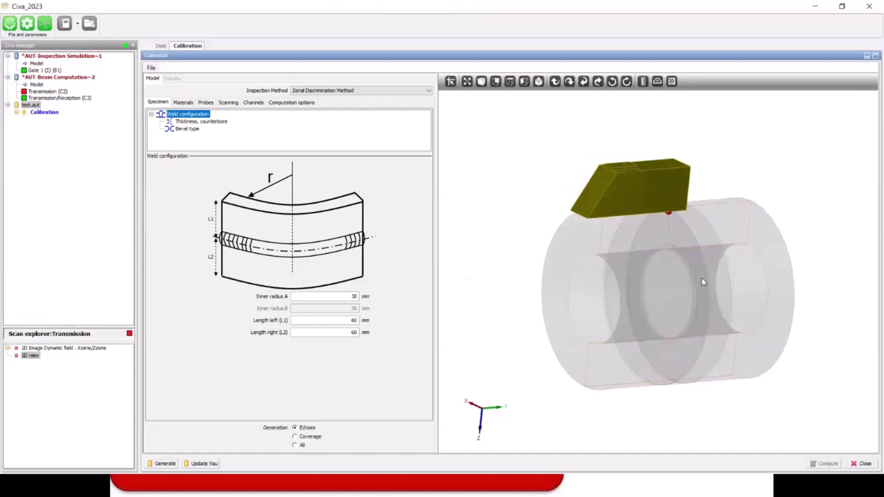
pyautogui.scroll(5, 696, 292)
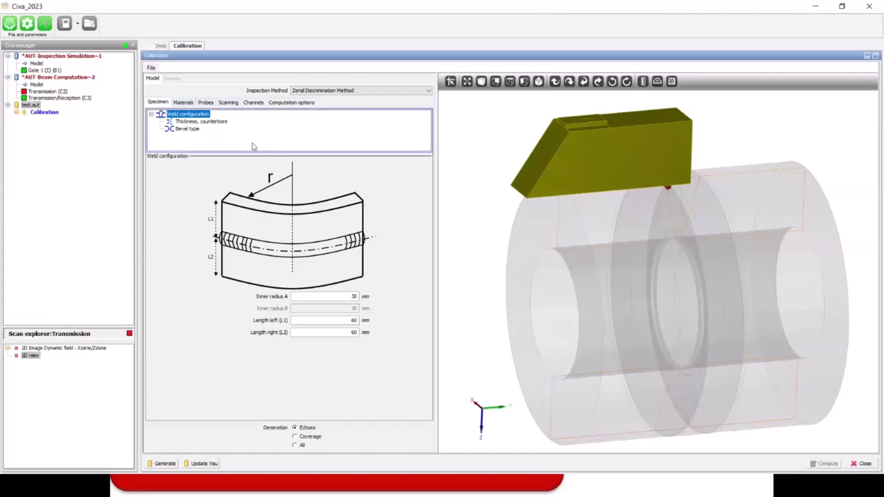
pyautogui.click(414, 90)
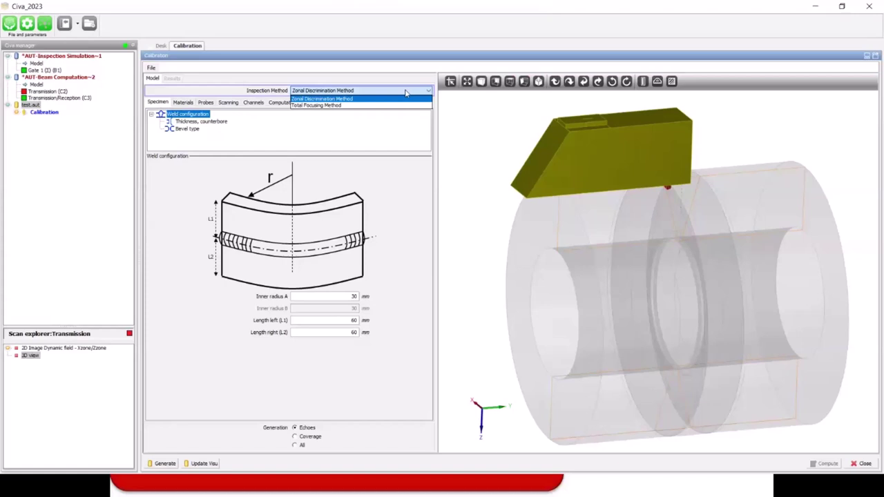
pyautogui.click(387, 99)
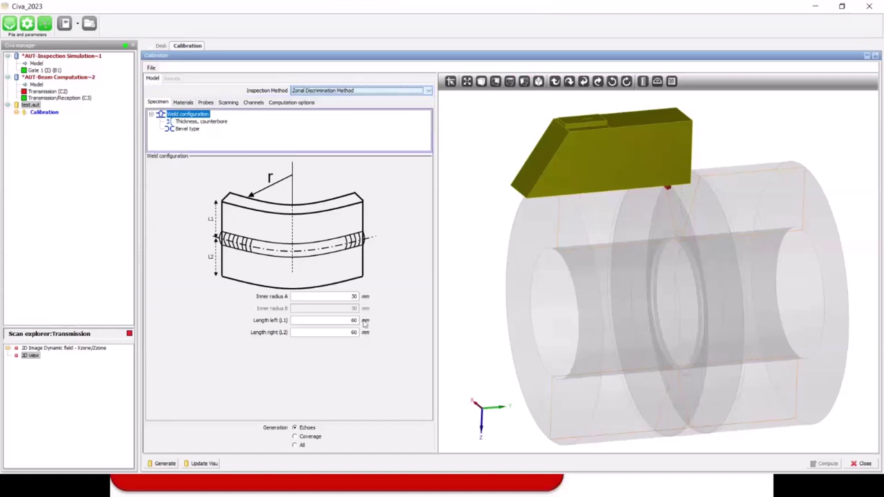
# Step: Set the weld specimen's inner radius A to 406.4 mm and both its left and right lengths to 200 mm
pyautogui.doubleClick(347, 295)
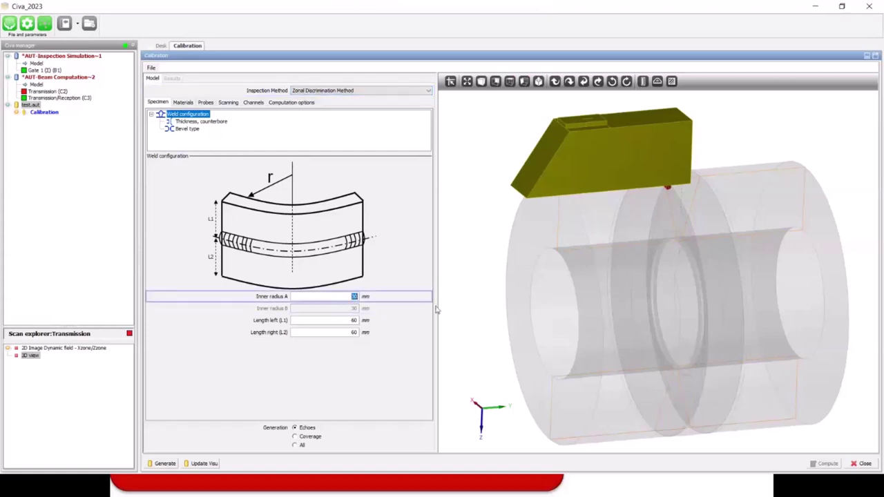
pyautogui.write('160')
pyautogui.press('BackSpace')
pyautogui.press('BackSpace')
pyautogui.press('BackSpace')
pyautogui.write('406.4')
pyautogui.press('Tab')
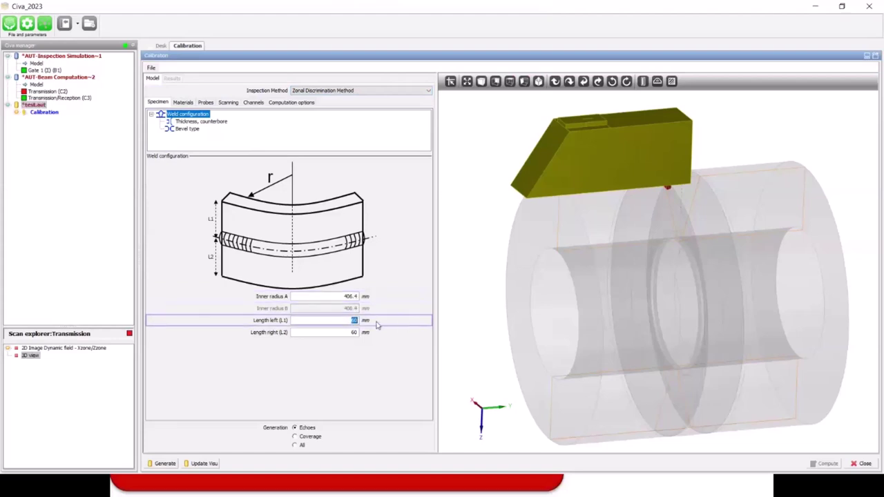
pyautogui.write('200')
pyautogui.press('Tab')
pyautogui.write('200')
pyautogui.press('Tab')
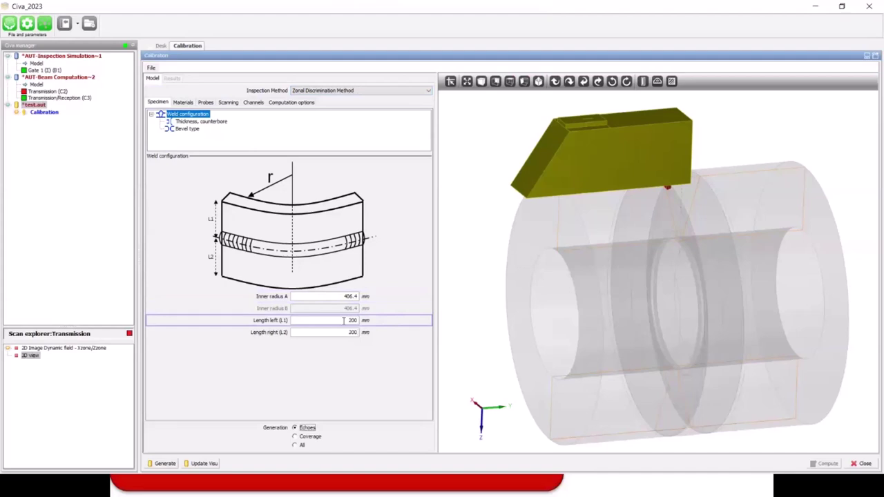
# Step: Set the weld's top and bottom bead heights to 2 mm and the pipe wall thickness to 25.4 mm
pyautogui.click(182, 102)
pyautogui.click(158, 102)
pyautogui.click(203, 121)
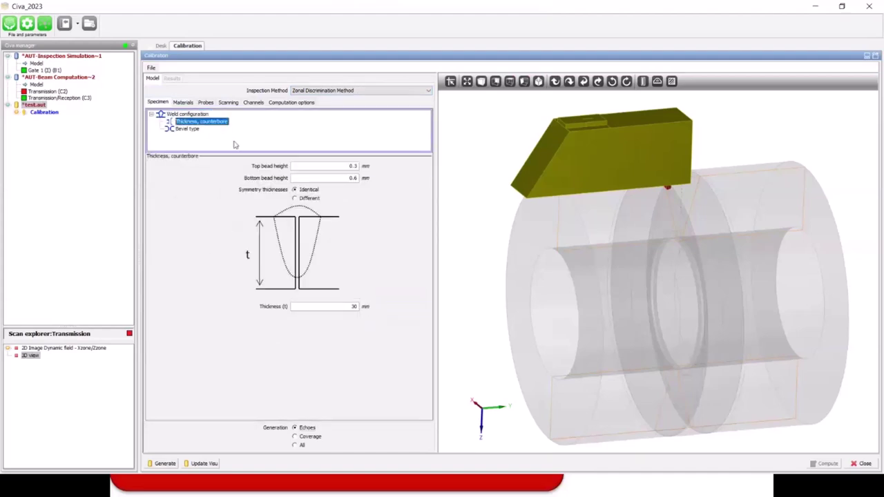
pyautogui.write('2')
pyautogui.press('Tab')
pyautogui.write('2')
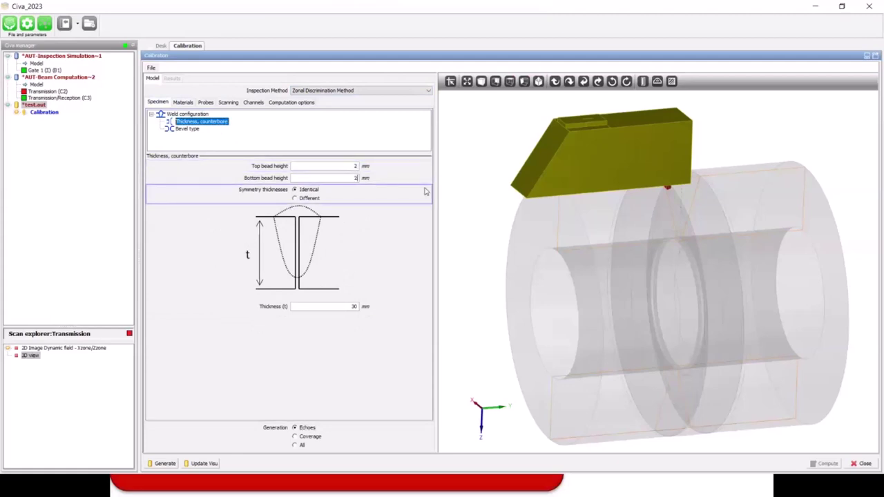
pyautogui.press('Tab')
pyautogui.write('25.4')
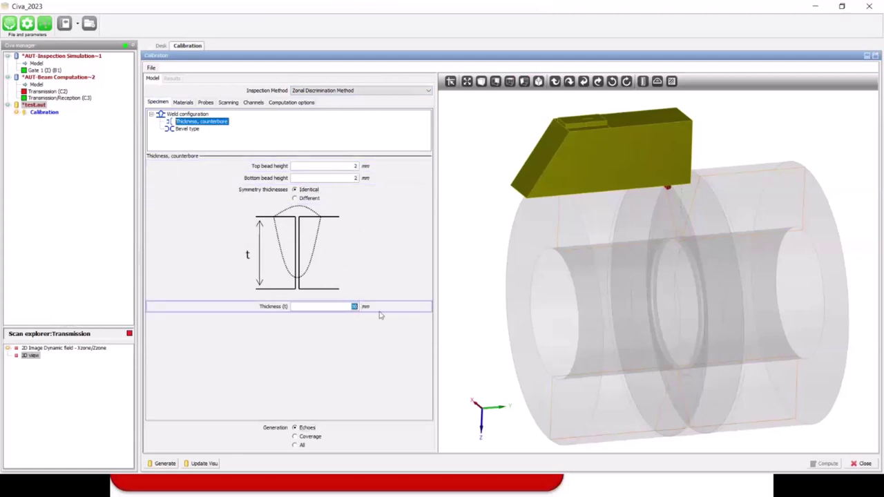
# Step: Examine the parameters of the U and X - VV | V bevel types for the weld
pyautogui.click(194, 129)
pyautogui.click(312, 167)
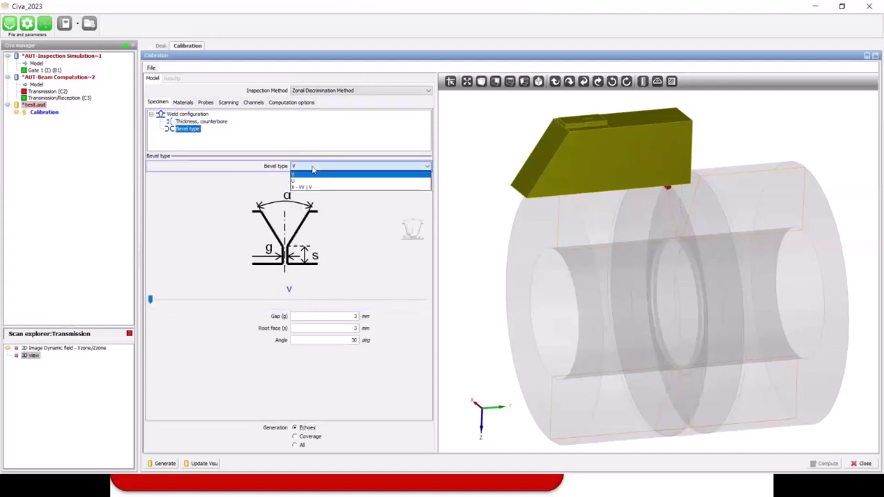
pyautogui.click(310, 180)
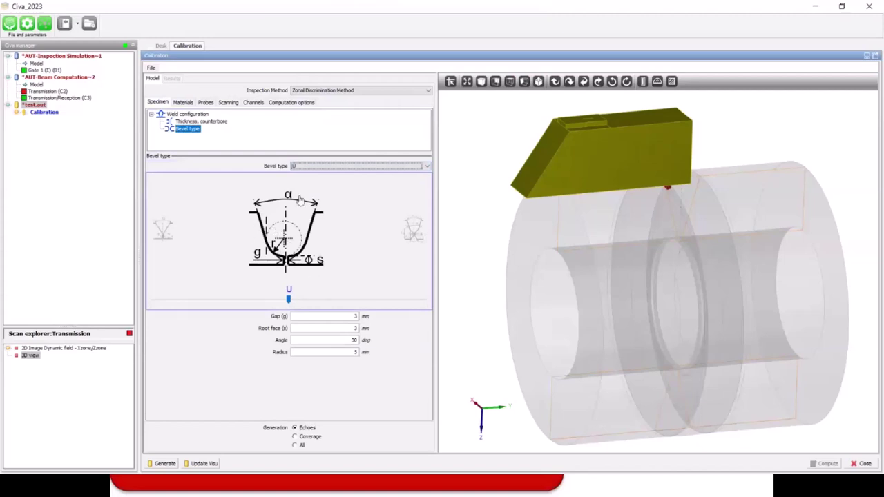
pyautogui.click(302, 167)
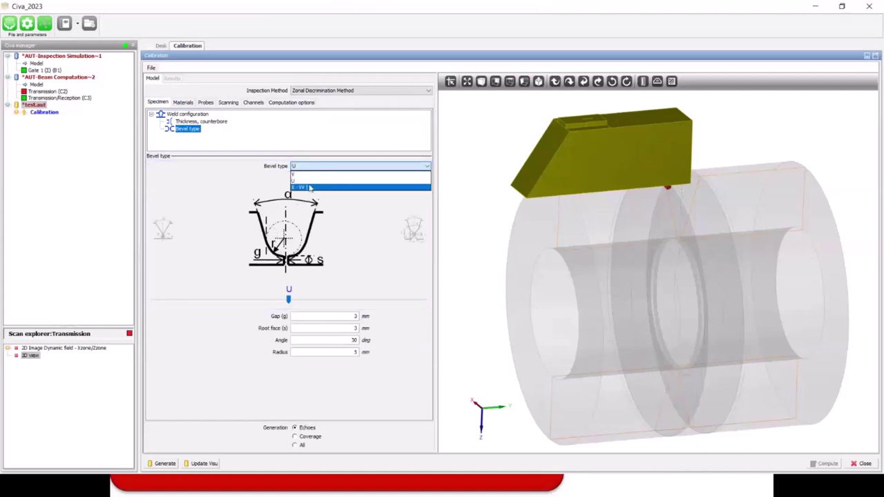
pyautogui.click(310, 188)
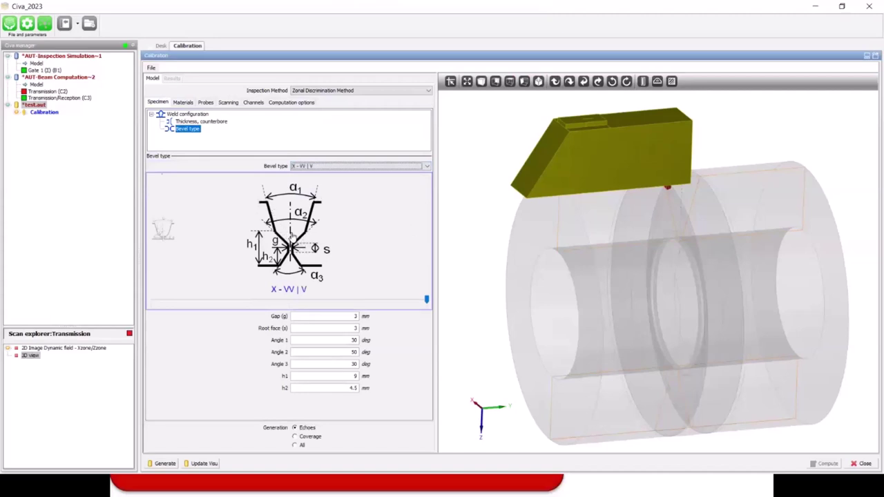
# Step: Choose the V bevel with a 2.5 mm root face and 60 degree angle, and update the 3D view
pyautogui.click(320, 167)
pyautogui.click(325, 177)
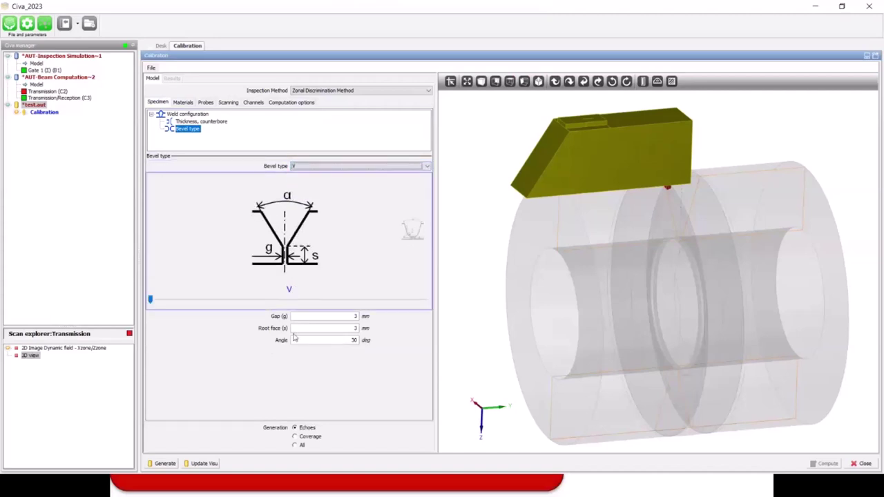
pyautogui.doubleClick(347, 328)
pyautogui.write('2.5')
pyautogui.press('Tab')
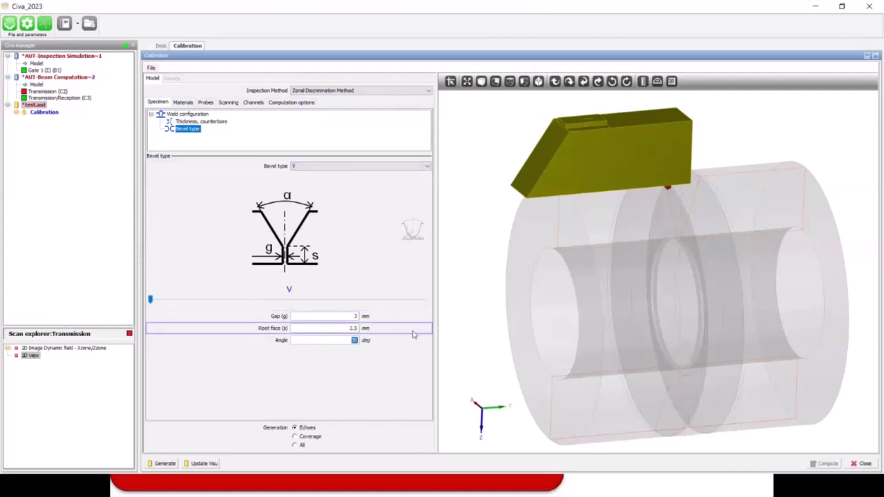
pyautogui.write('60')
pyautogui.press('Tab')
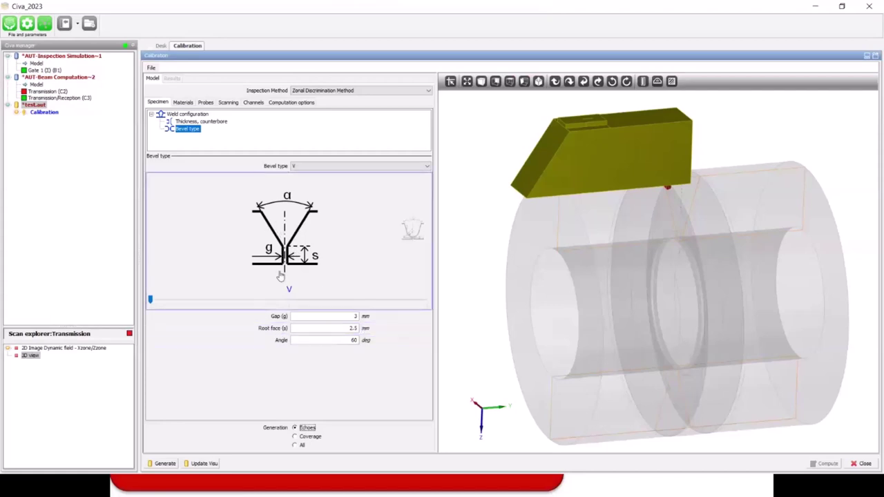
pyautogui.click(203, 464)
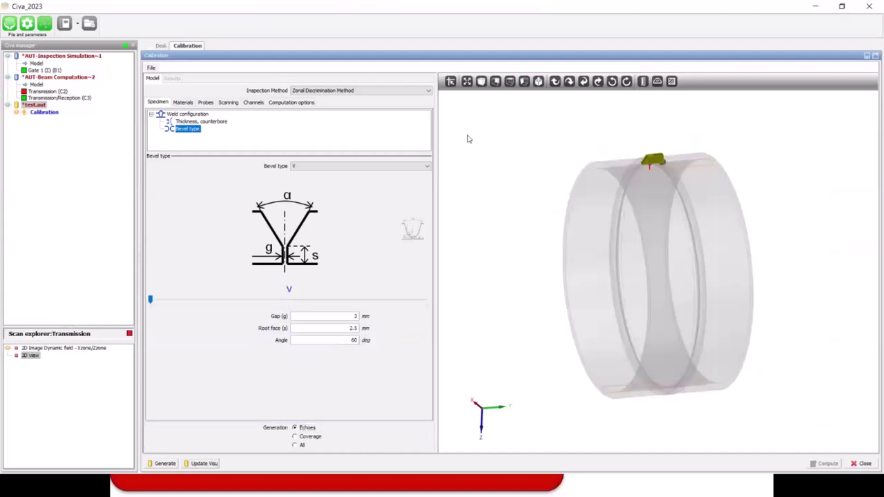
pyautogui.scroll(6, 642, 190)
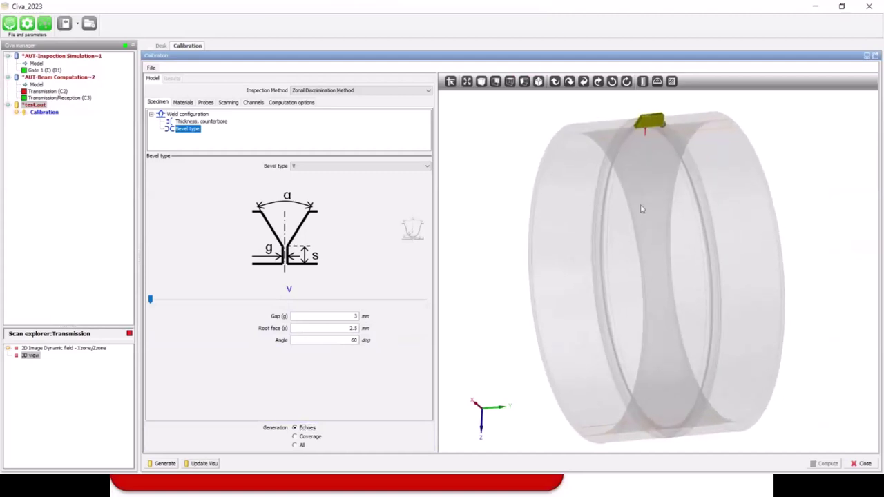
pyautogui.moveTo(611, 308); pyautogui.dragTo(600, 267)
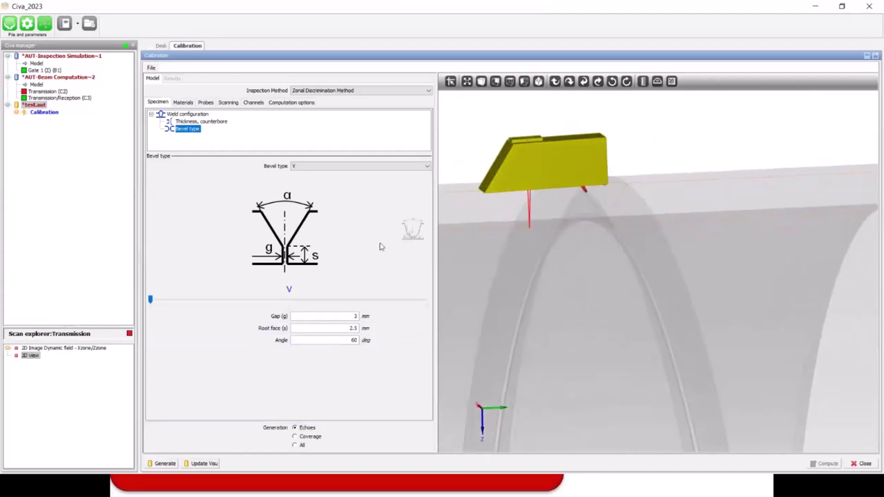
# Step: Load the isotropic Steel.xml material for the weld specimen's volume
pyautogui.click(183, 102)
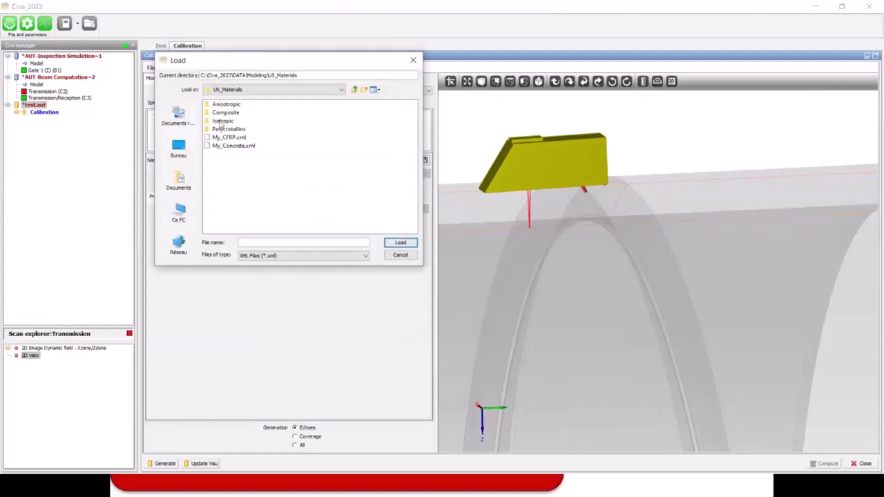
pyautogui.click(217, 121)
pyautogui.doubleClick(217, 121)
pyautogui.click(344, 121)
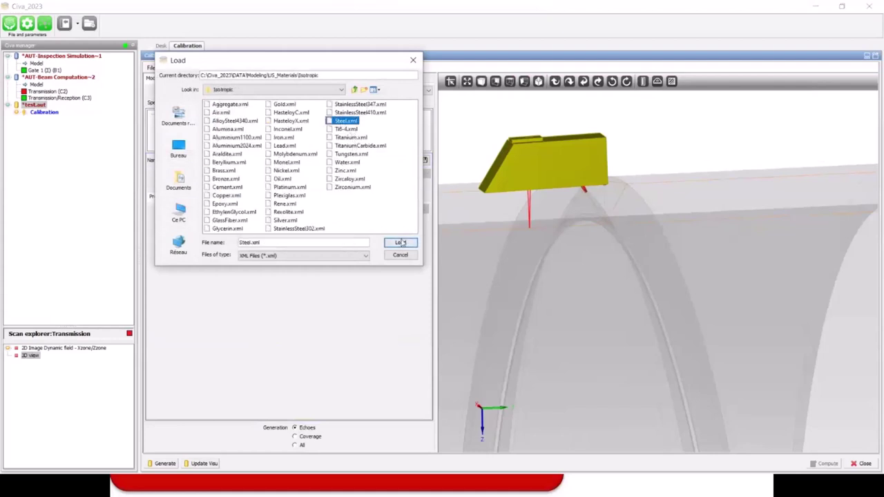
pyautogui.click(401, 242)
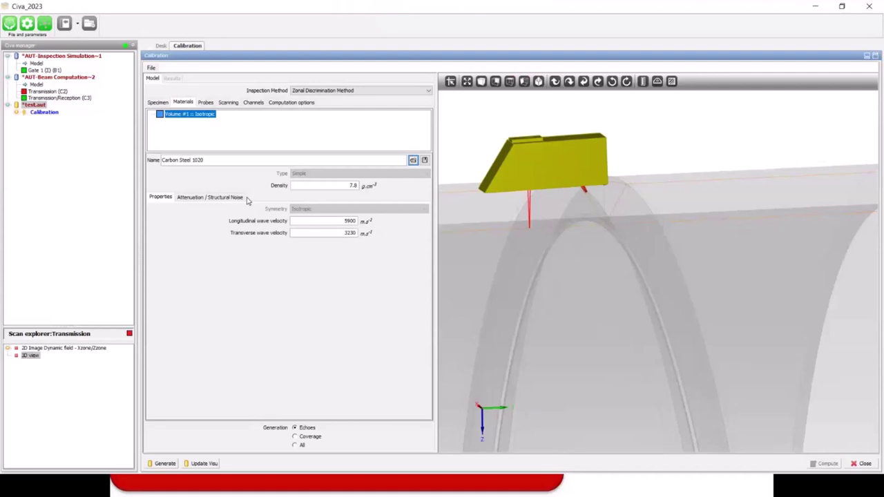
# Step: Import the probe from My_Aut_Probe.xml and delete the default probe reference
pyautogui.click(205, 102)
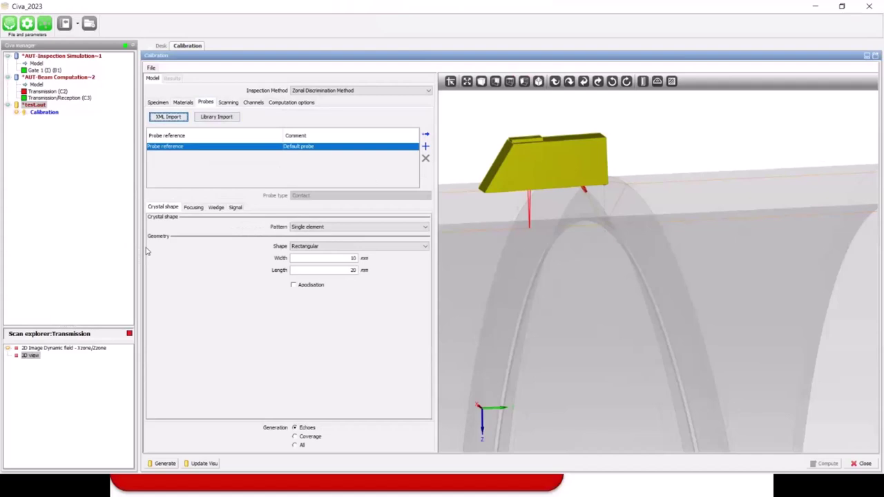
pyautogui.click(170, 118)
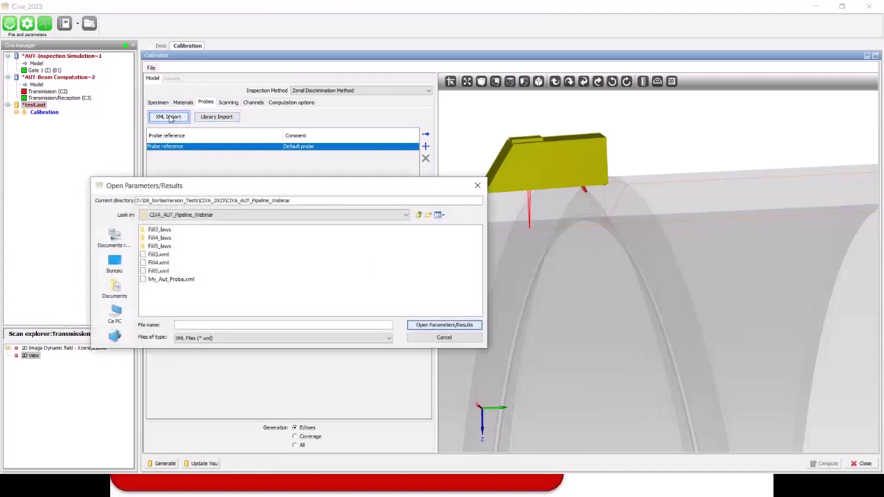
pyautogui.moveTo(247, 187); pyautogui.dragTo(257, 137)
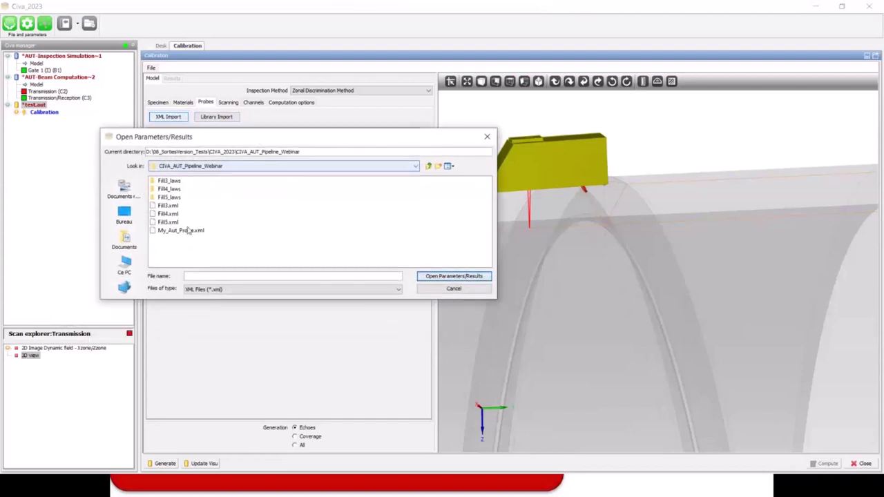
pyautogui.click(175, 233)
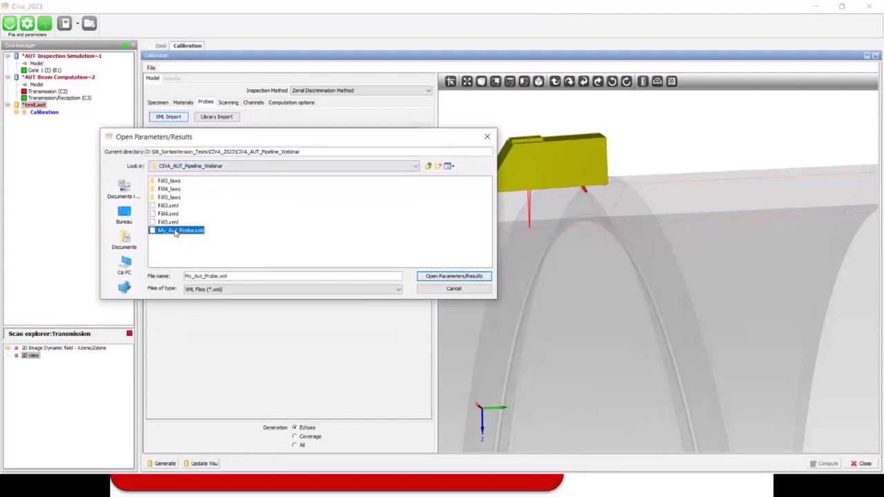
pyautogui.click(428, 280)
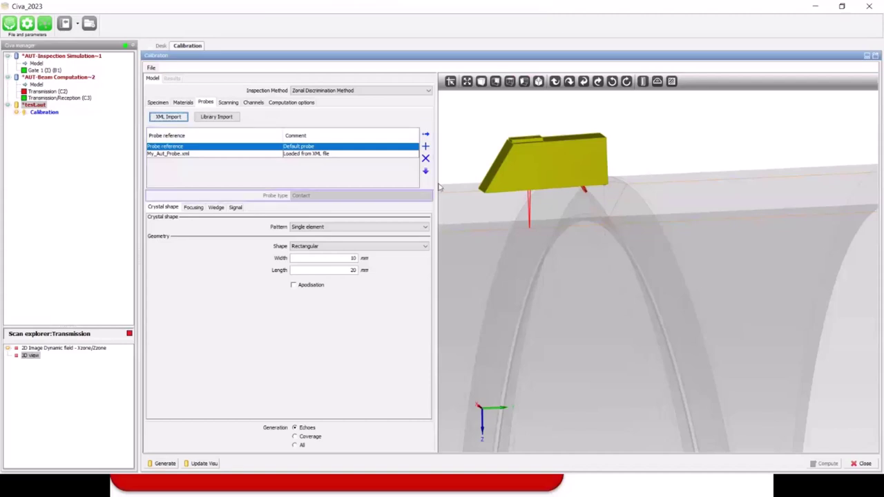
pyautogui.press('Delete')
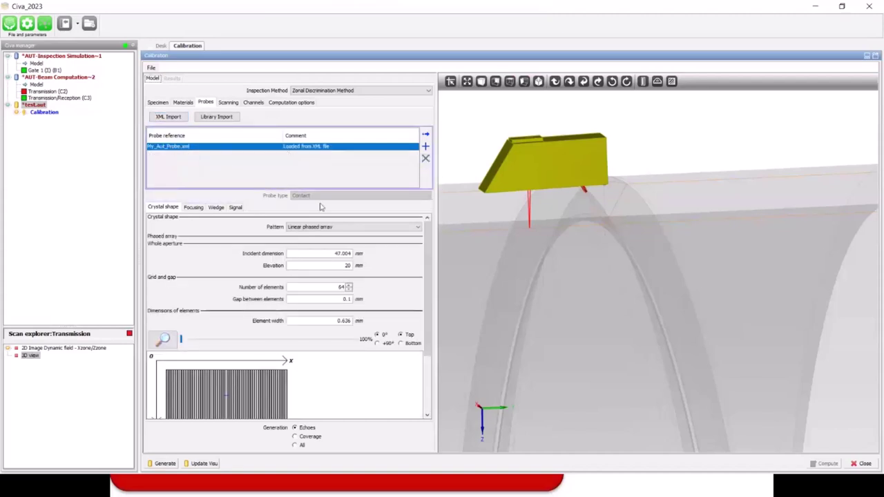
# Step: Review the imported probe's focusing, wedge, signal and crystal shape settings
pyautogui.click(193, 207)
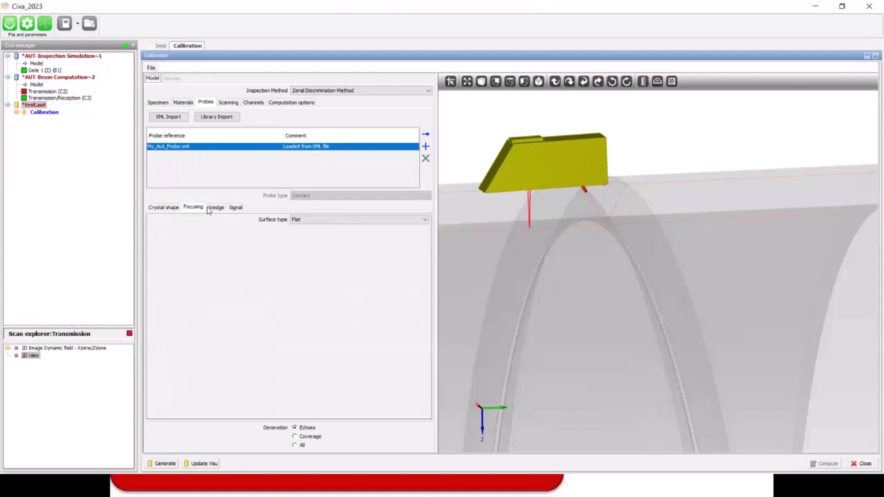
pyautogui.click(215, 207)
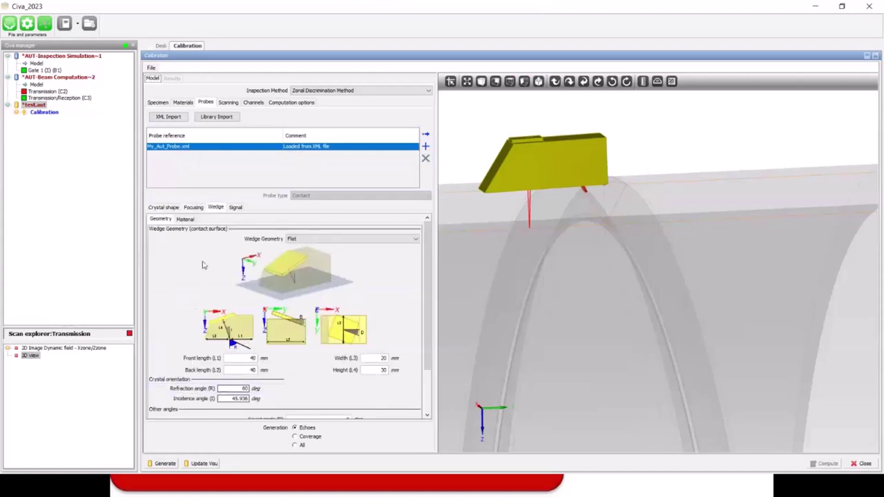
pyautogui.click(234, 207)
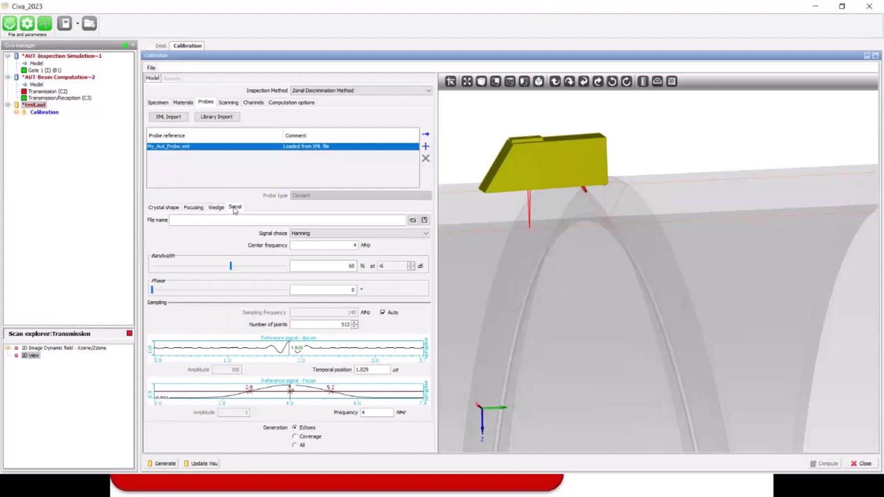
pyautogui.click(163, 208)
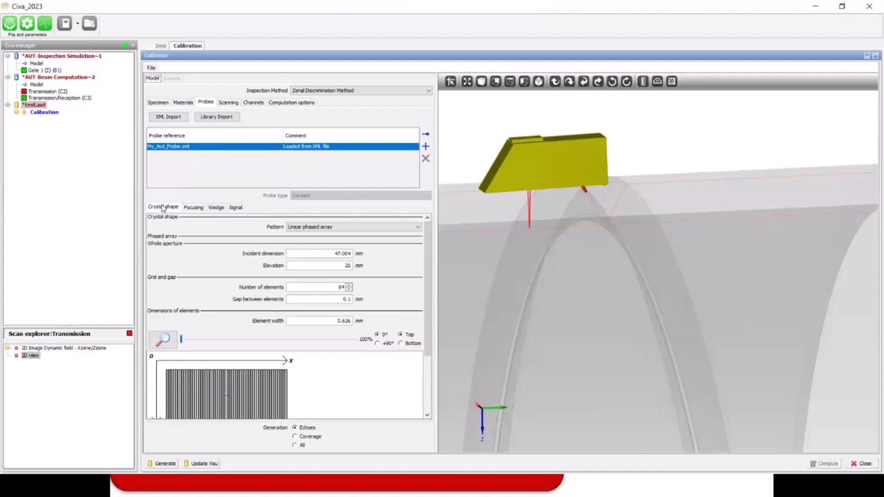
# Step: Switch the default channel's type to Root to view its reference flaw parameters
pyautogui.click(254, 102)
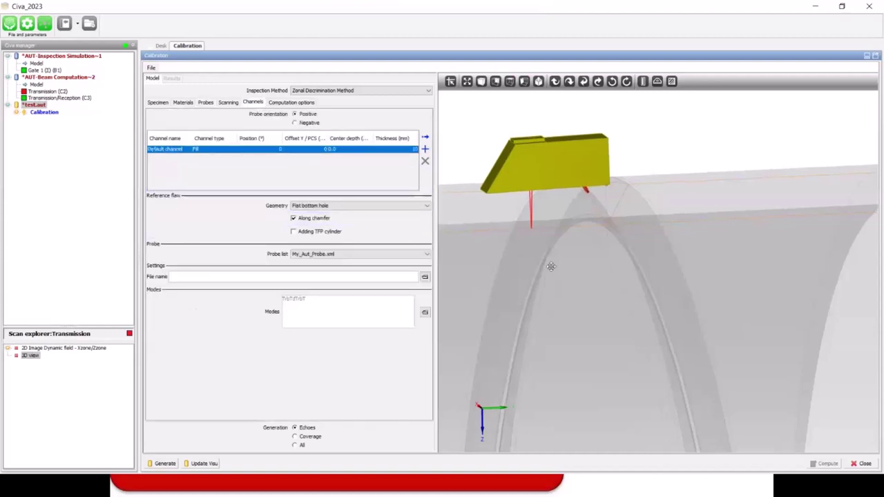
pyautogui.scroll(4, 583, 291)
pyautogui.scroll(3, 583, 291)
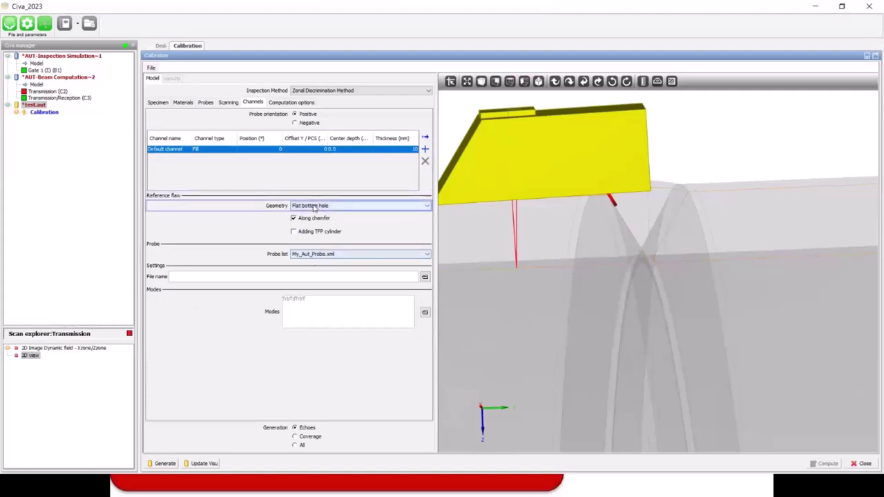
pyautogui.click(173, 149)
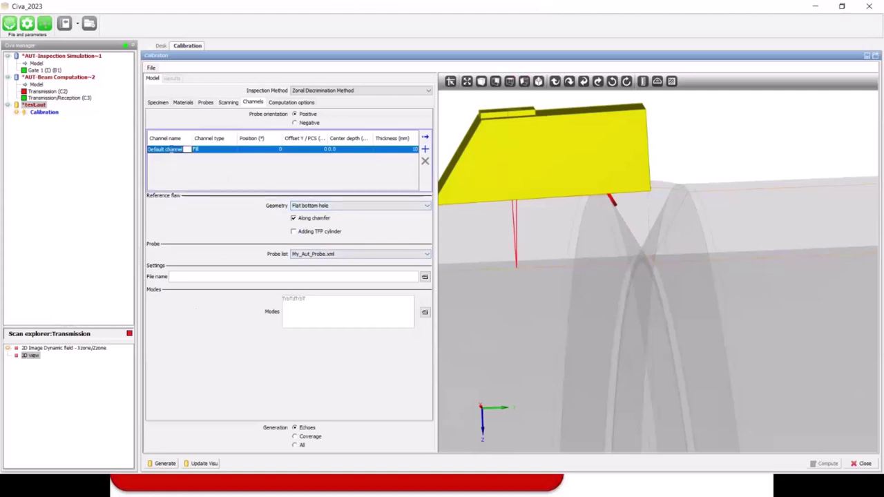
pyautogui.click(205, 151)
pyautogui.click(208, 151)
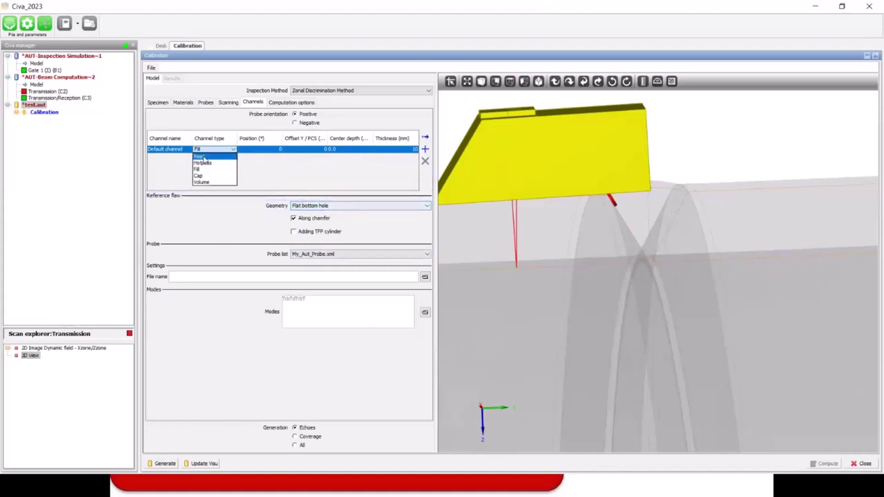
pyautogui.click(204, 157)
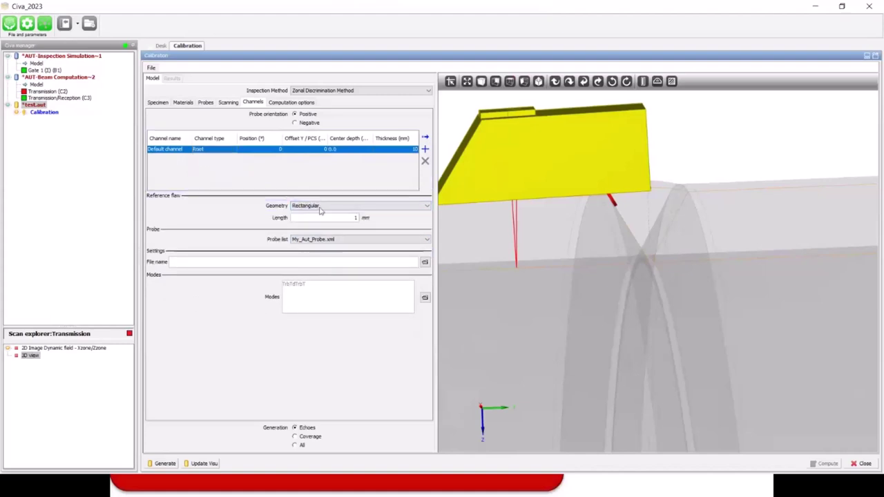
# Step: Switch the default channel's type to Hotpass and compare its flat bottom hole parameters with the weld bevel in the 3D view
pyautogui.click(212, 151)
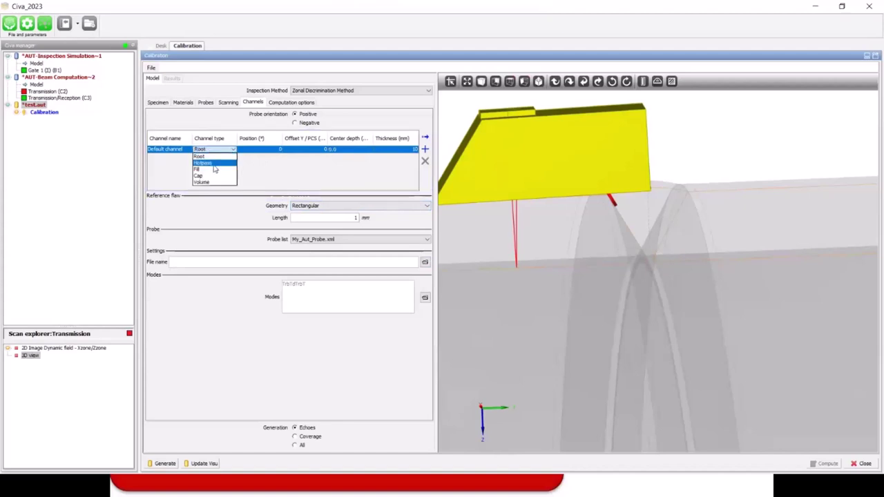
pyautogui.click(214, 166)
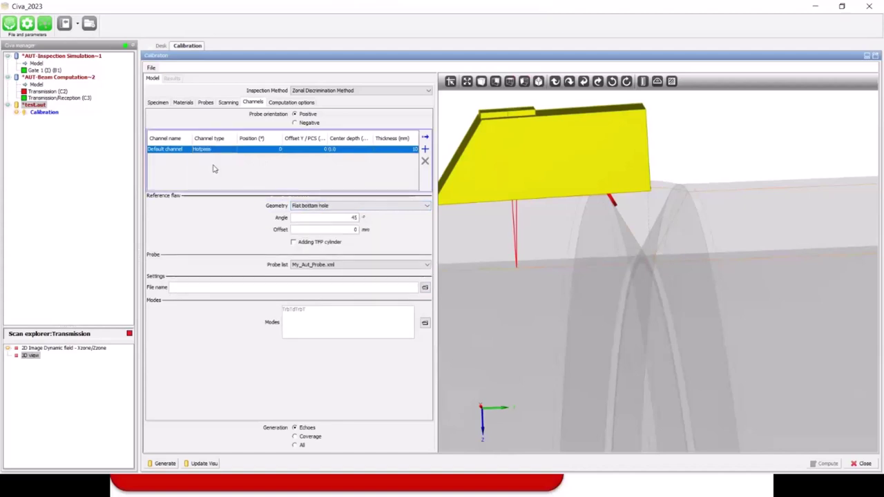
pyautogui.click(335, 217)
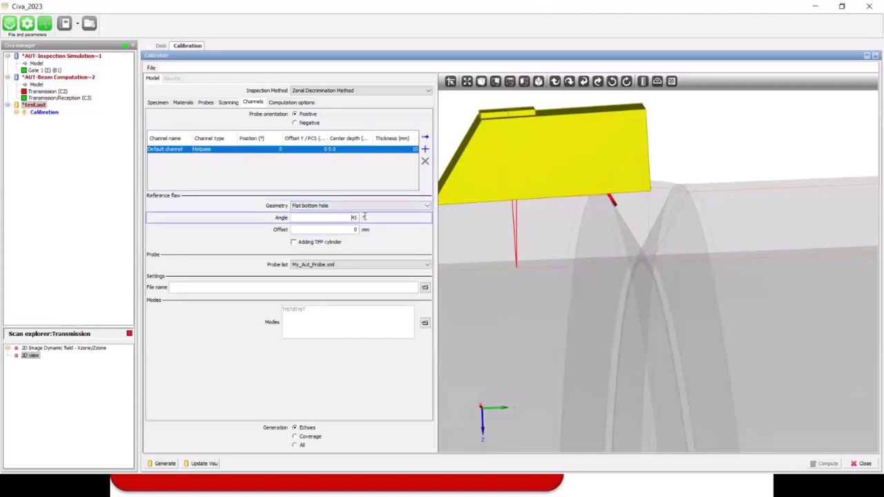
pyautogui.doubleClick(364, 217)
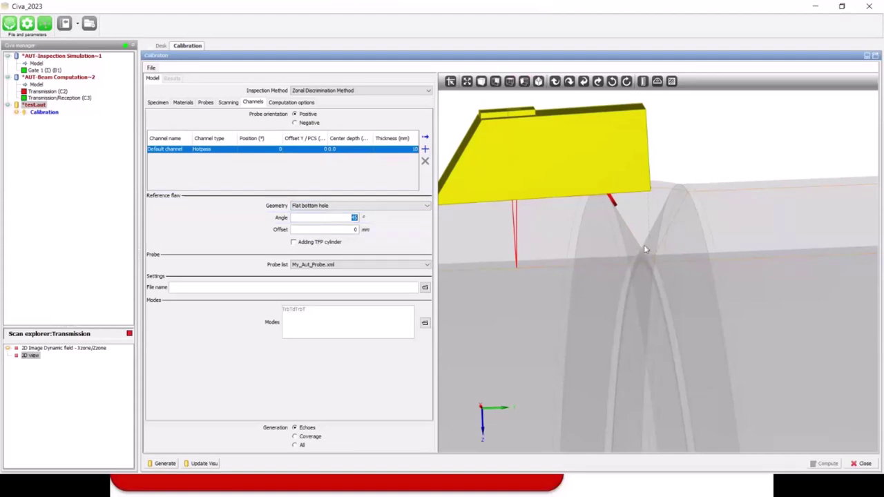
pyautogui.scroll(3, 635, 256)
pyautogui.moveTo(631, 249); pyautogui.dragTo(583, 185, button='middle')
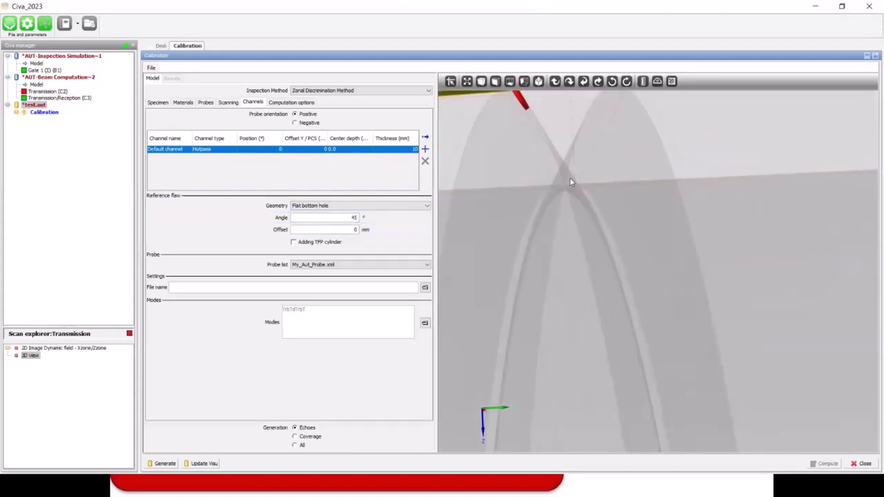
pyautogui.scroll(-2, 561, 200)
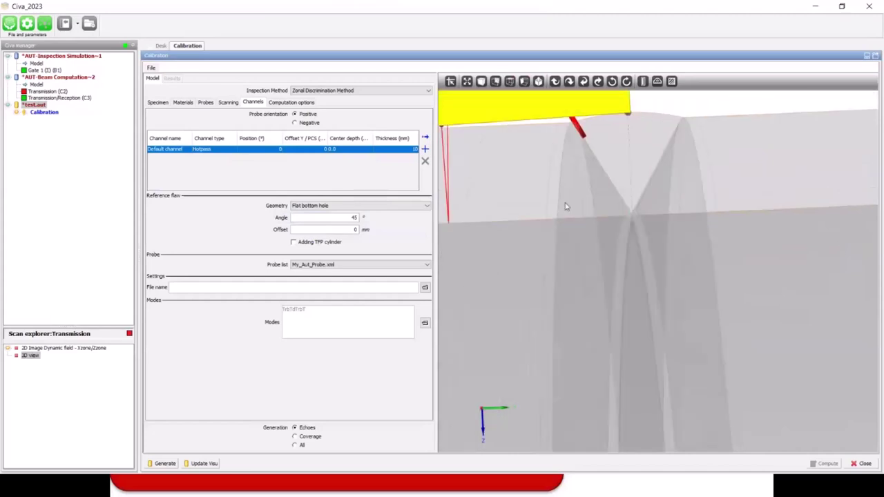
# Step: Switch the default channel's type to Cap and Volume in turn to view their reference flaw parameters
pyautogui.click(218, 152)
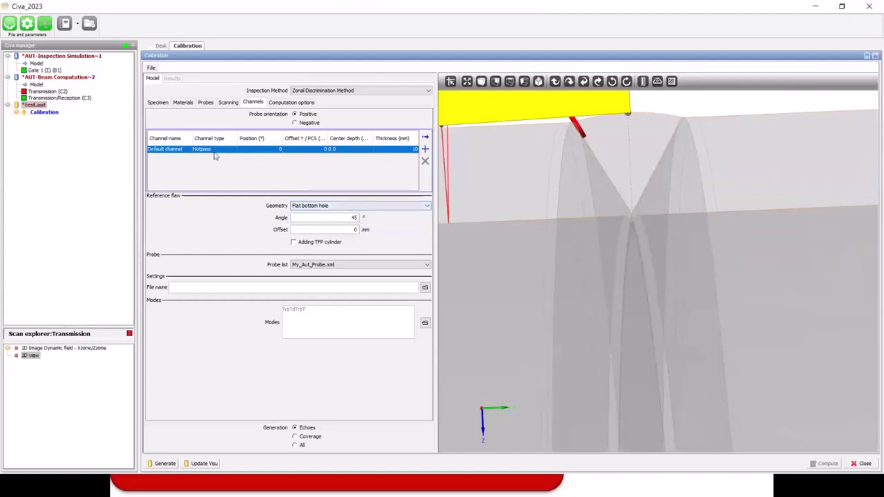
pyautogui.click(216, 151)
pyautogui.click(216, 175)
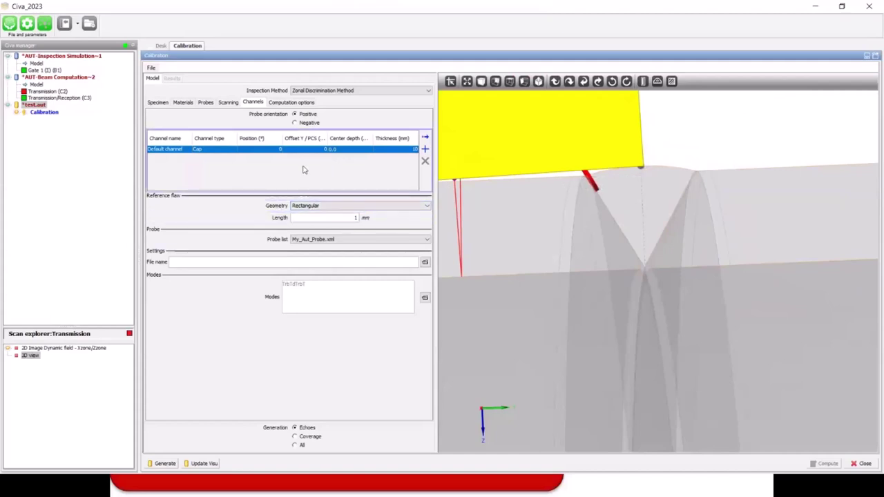
pyautogui.click(215, 151)
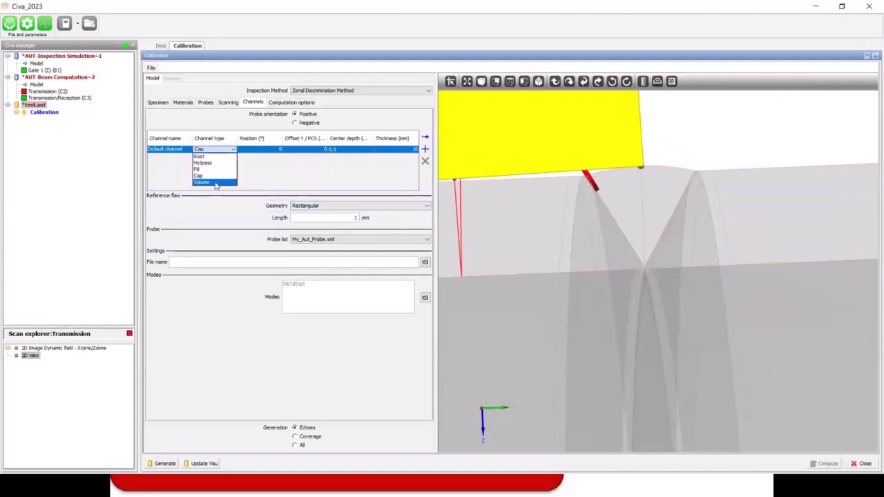
pyautogui.click(214, 182)
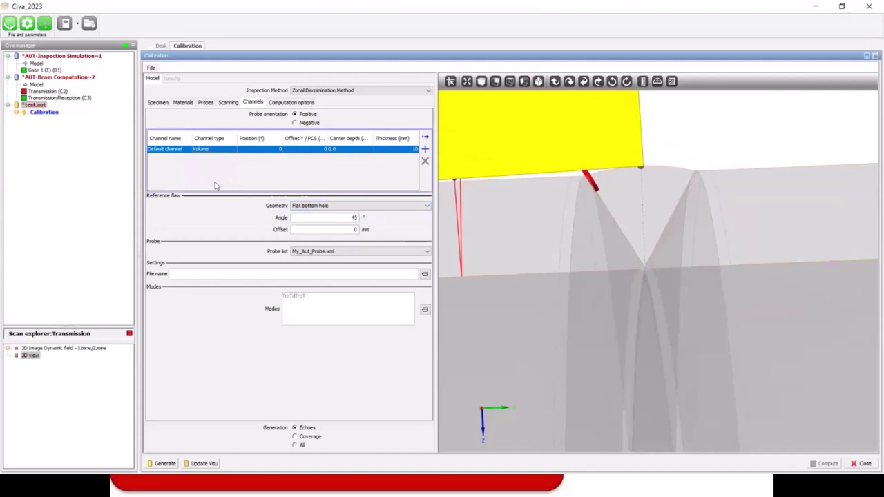
pyautogui.doubleClick(353, 217)
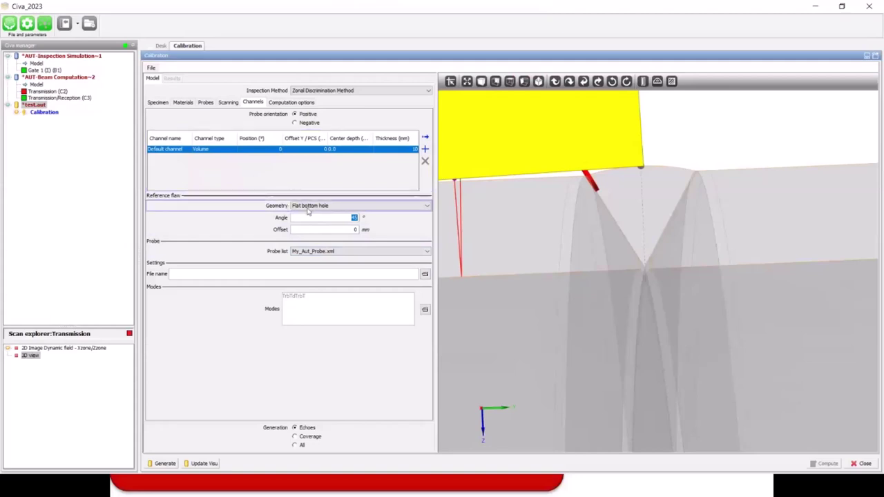
# Step: Rename the default channel as FILL3 and set its channel type to Fill
pyautogui.doubleClick(172, 149)
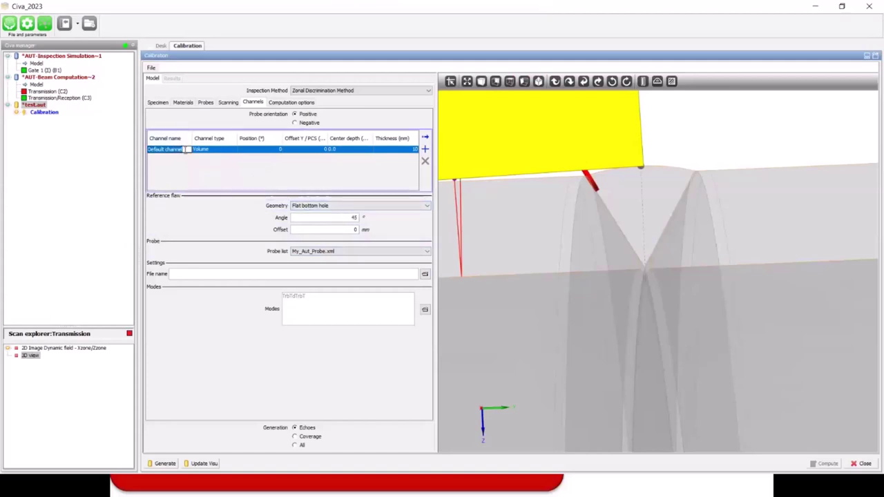
pyautogui.write('FILL1')
pyautogui.click(216, 150)
pyautogui.click(217, 150)
pyautogui.click(215, 170)
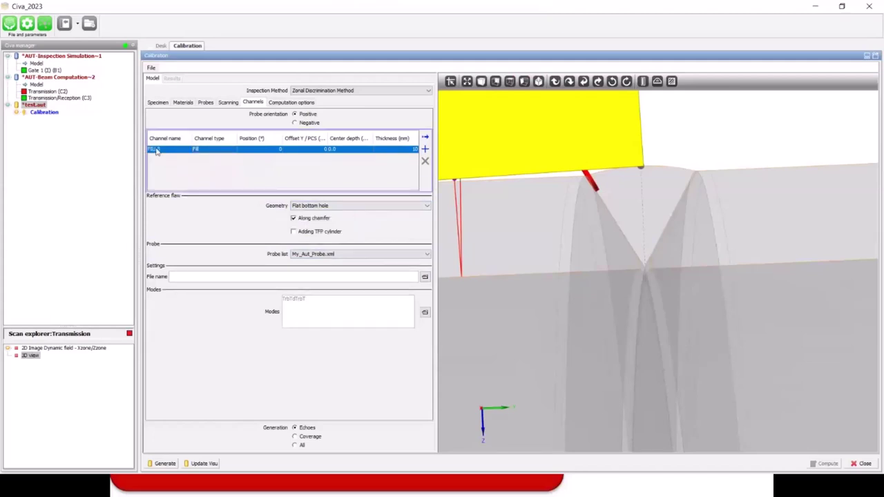
# Step: Set the FILL3 channel's position to -5 degrees and its offset Y / PCS to -15 mm
pyautogui.click(260, 150)
pyautogui.press('Tab')
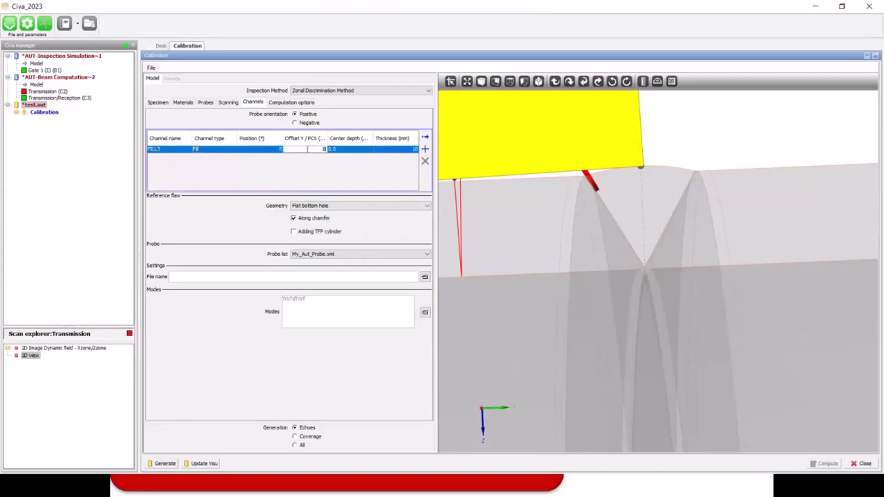
pyautogui.write('-15')
pyautogui.press('Tab')
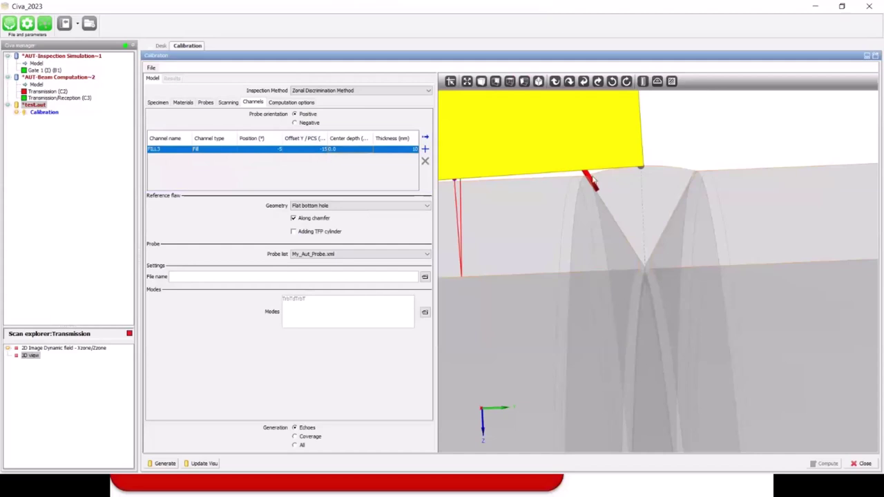
# Step: Set the FILL3 channel's center depth to 14.9 mm and its thickness to 3 mm
pyautogui.doubleClick(354, 151)
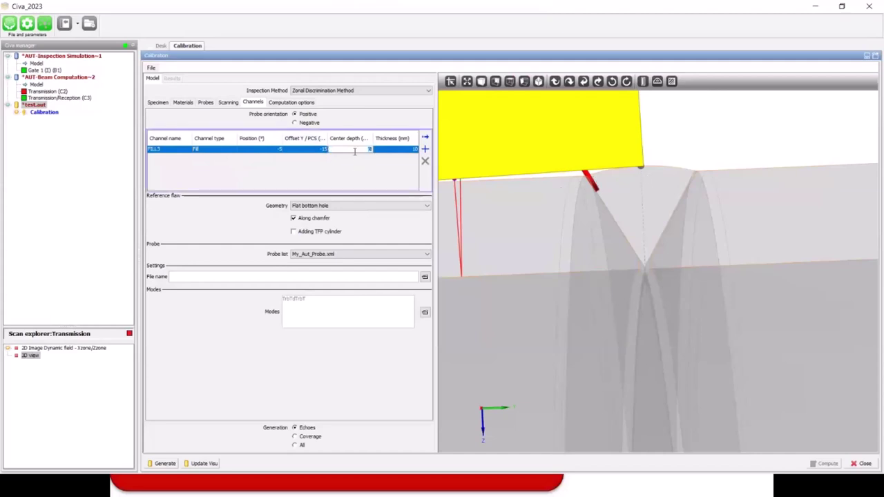
pyautogui.write('14.9')
pyautogui.press('Return')
pyautogui.doubleClick(403, 151)
pyautogui.write('3')
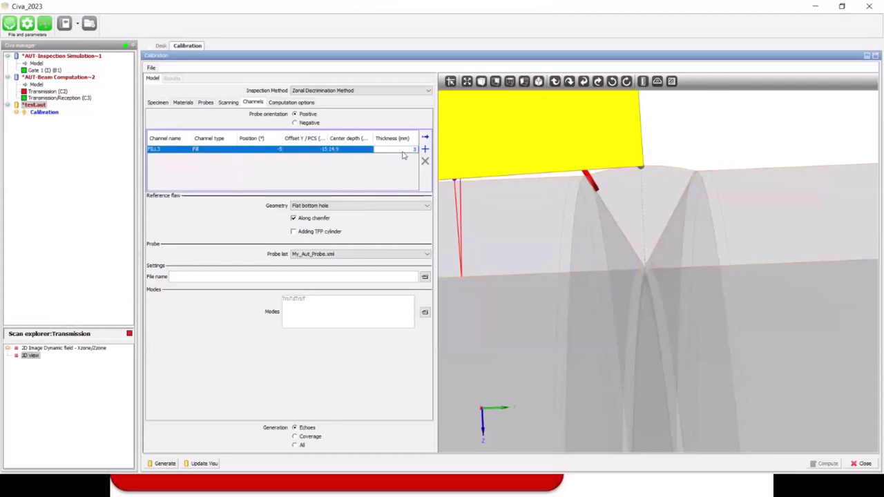
# Step: Assign the My_Aut_Probe.xml probe to the FILL3 channel and check that probe's definition
pyautogui.press('Return')
pyautogui.click(323, 255)
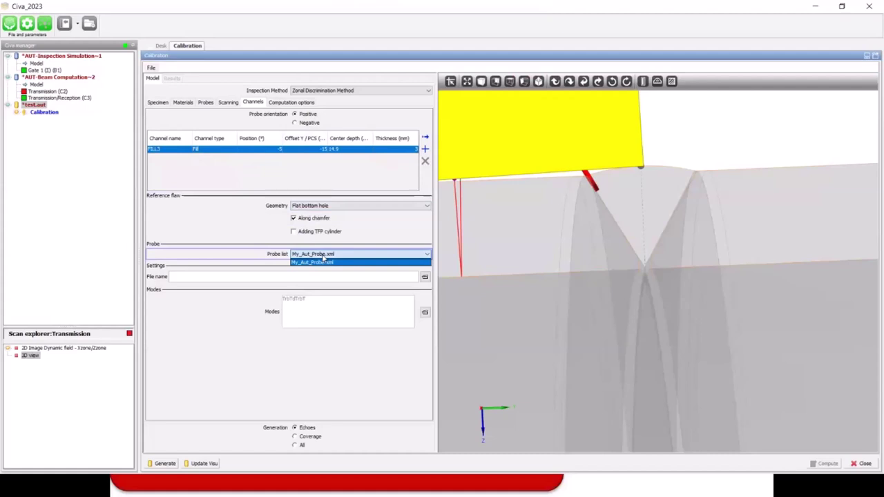
pyautogui.click(321, 263)
pyautogui.click(206, 103)
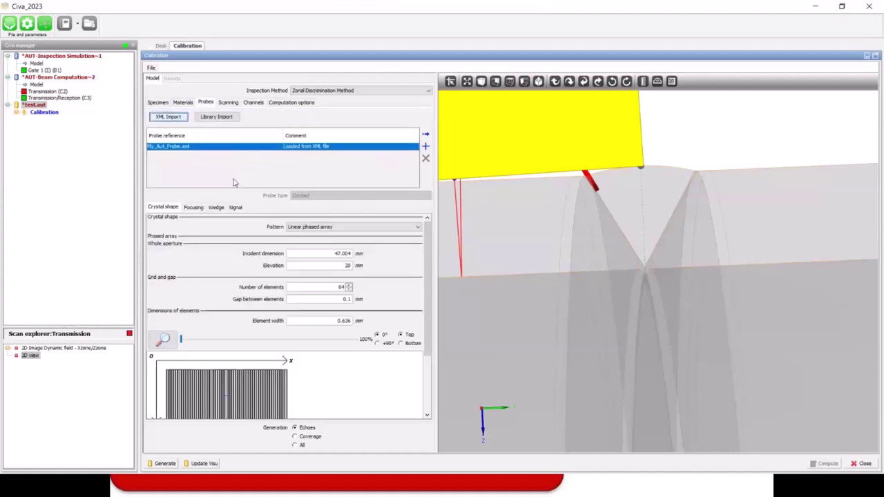
pyautogui.click(253, 103)
# Step: Load the XML settings file Fill3.xml from the CIVA_AUT_Pipeline_Webinar folder for the FILL3 channel
pyautogui.click(237, 277)
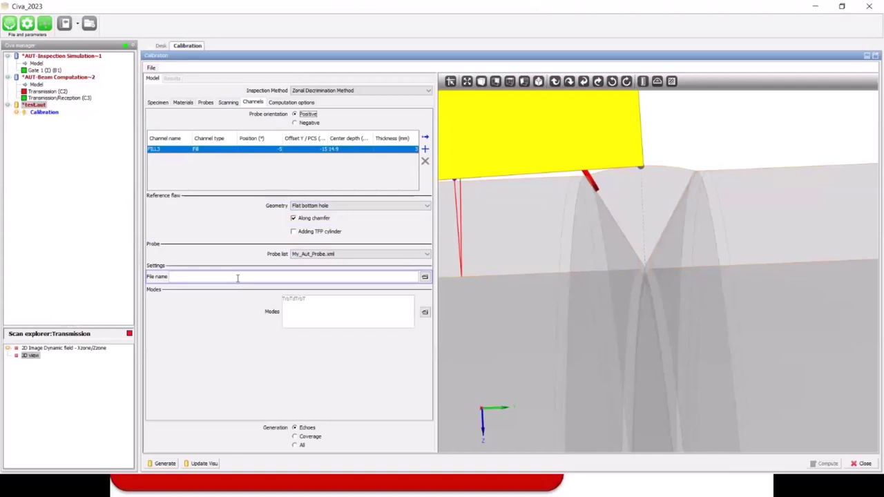
pyautogui.click(425, 277)
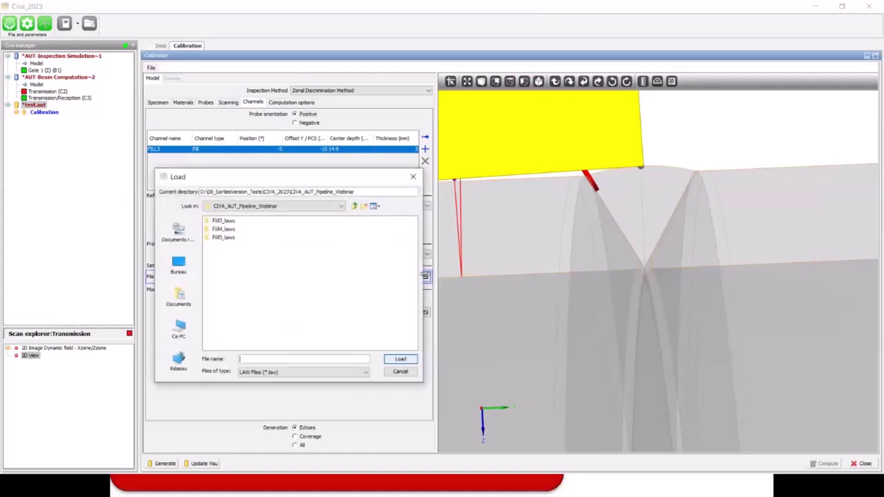
pyautogui.click(280, 374)
pyautogui.click(273, 393)
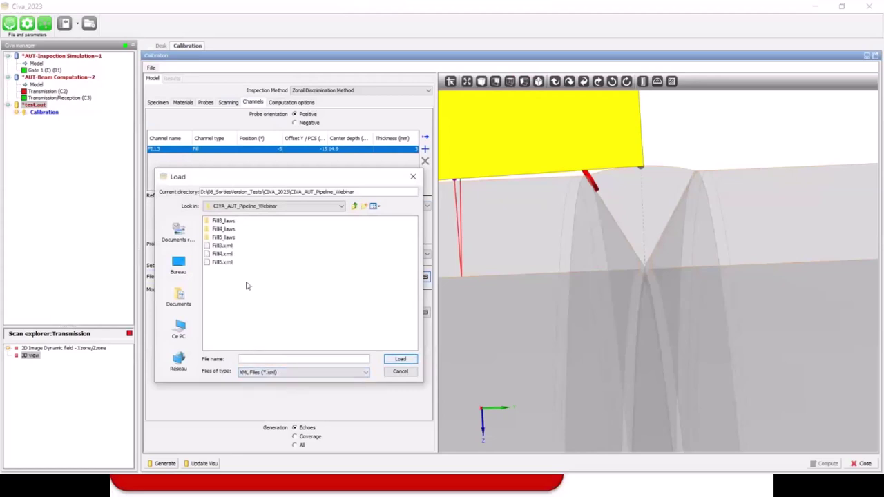
pyautogui.click(221, 247)
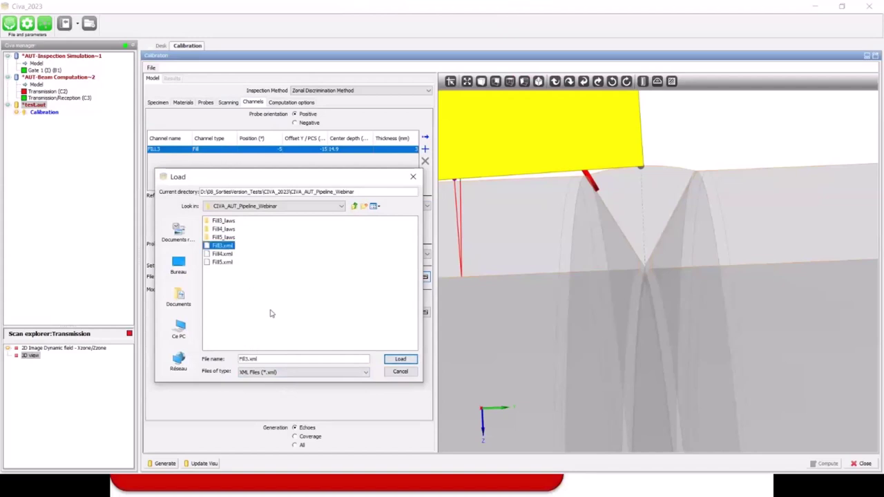
pyautogui.click(400, 359)
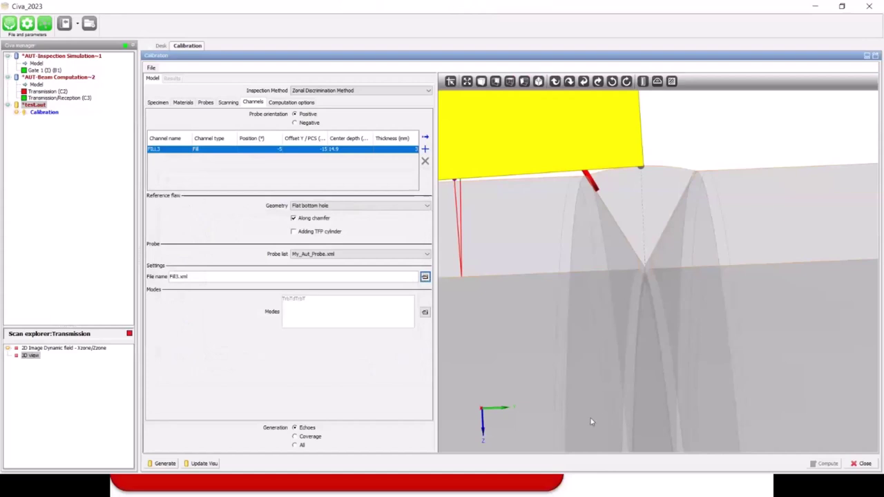
# Step: Update the 3D visualization and frame the probe, the beam path and the FILL3 reference flaw at the weld
pyautogui.click(197, 463)
pyautogui.scroll(5, 669, 288)
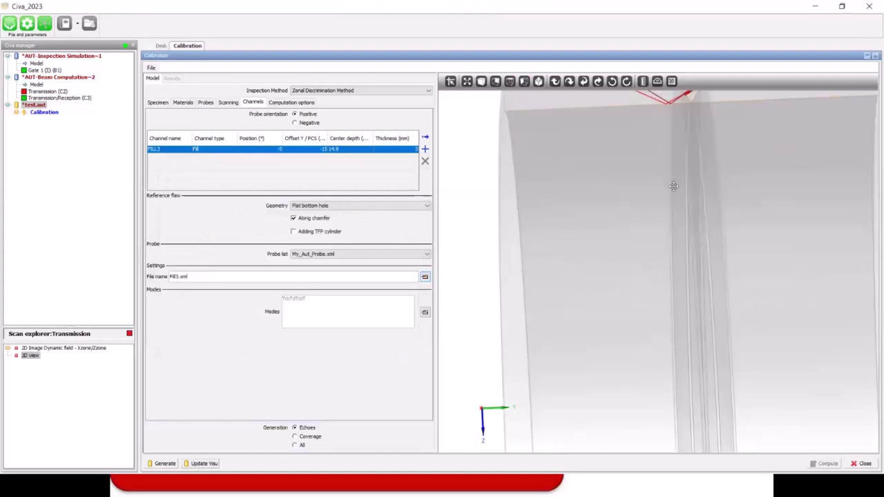
pyautogui.moveTo(642, 237); pyautogui.dragTo(553, 214)
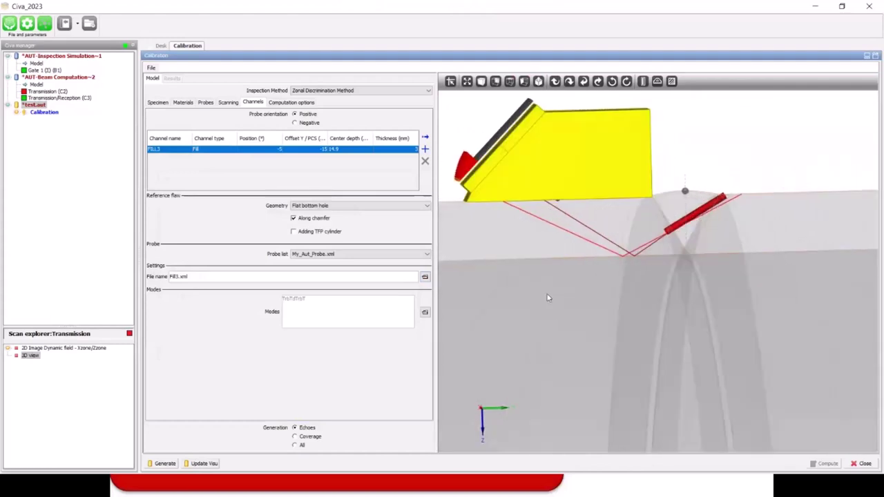
# Step: Add a second channel below FILL3, name it FILL4, and open its position value for editing
pyautogui.click(425, 149)
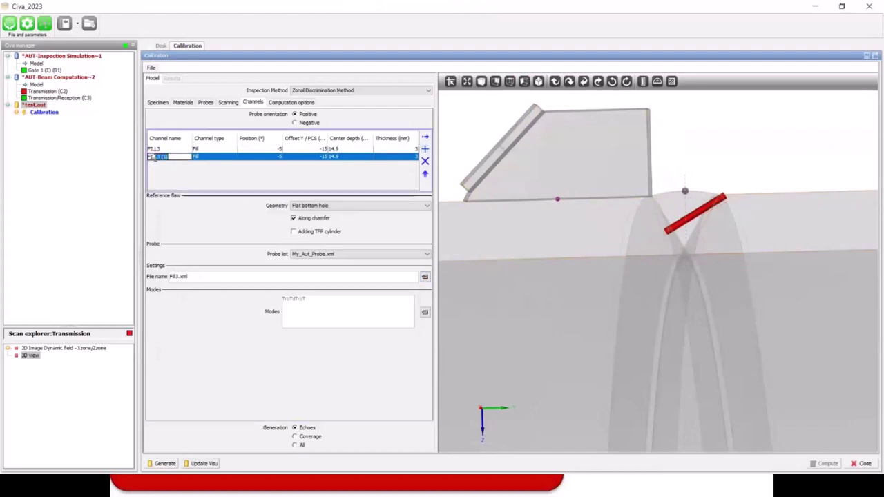
pyautogui.write('FILL4')
pyautogui.click(205, 157)
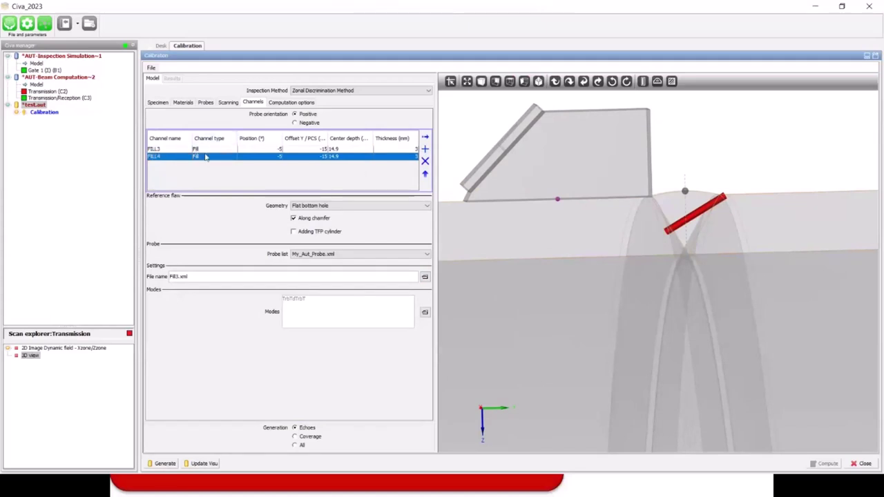
pyautogui.click(259, 156)
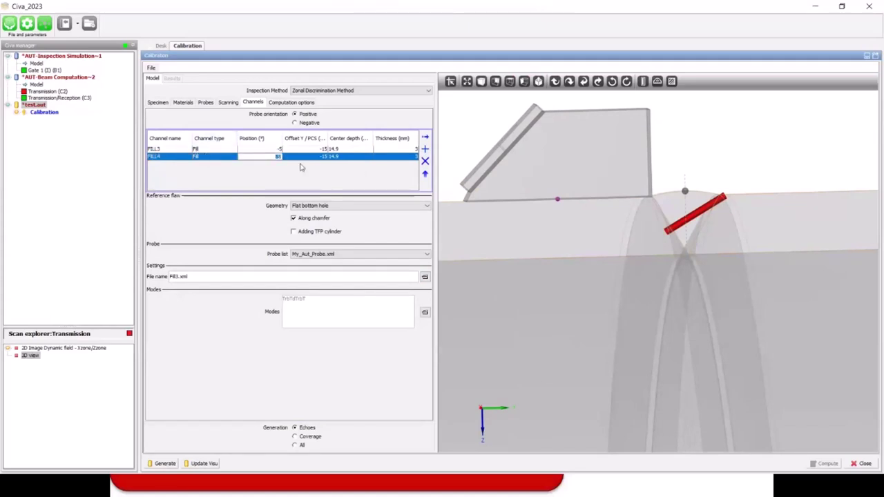
# Step: Set the FILL4 channel's position to -10° and its center depth to 12.3 mm
pyautogui.write('-10')
pyautogui.press('Return')
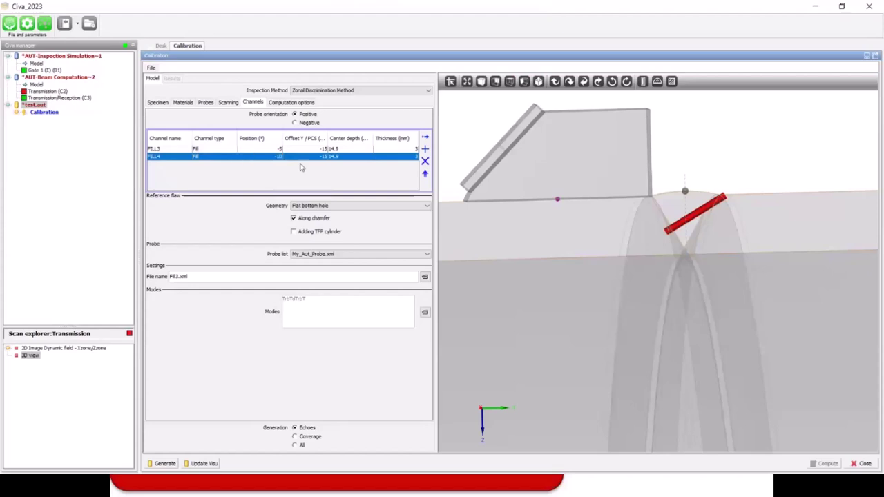
pyautogui.click(342, 157)
pyautogui.write('11')
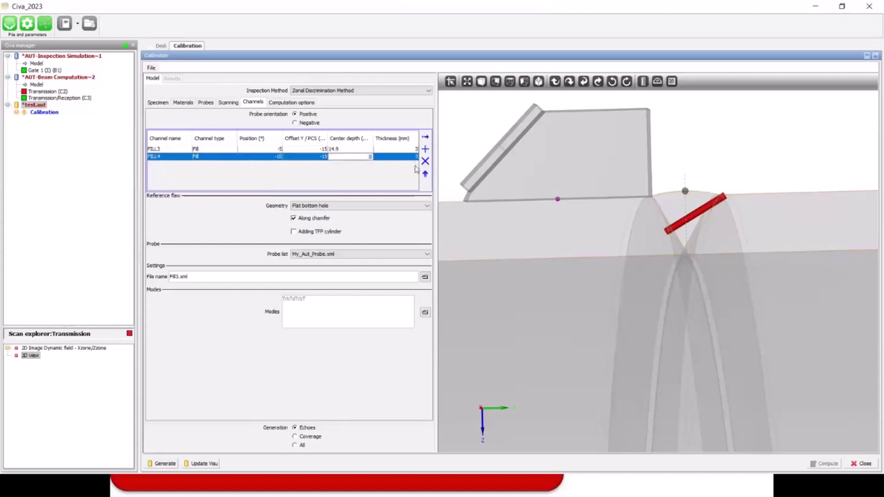
pyautogui.press('Return')
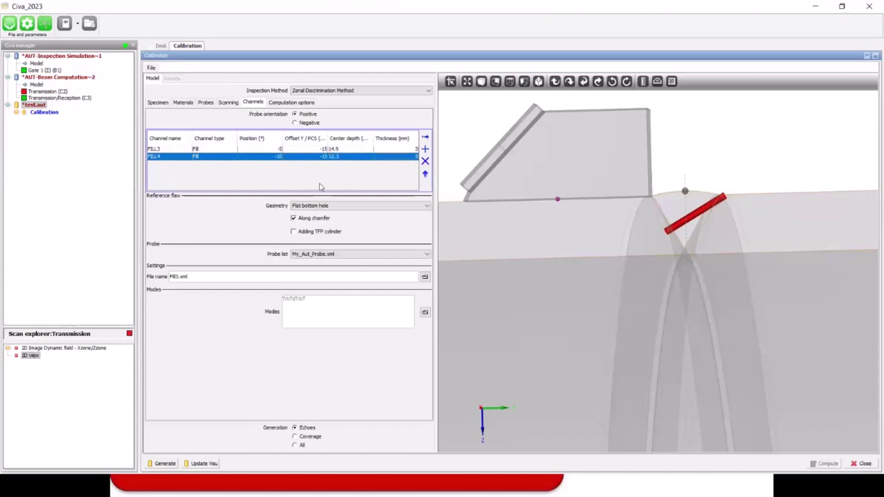
# Step: Load Fill4.xml as the settings file of the FILL4 channel
pyautogui.click(425, 277)
pyautogui.click(223, 253)
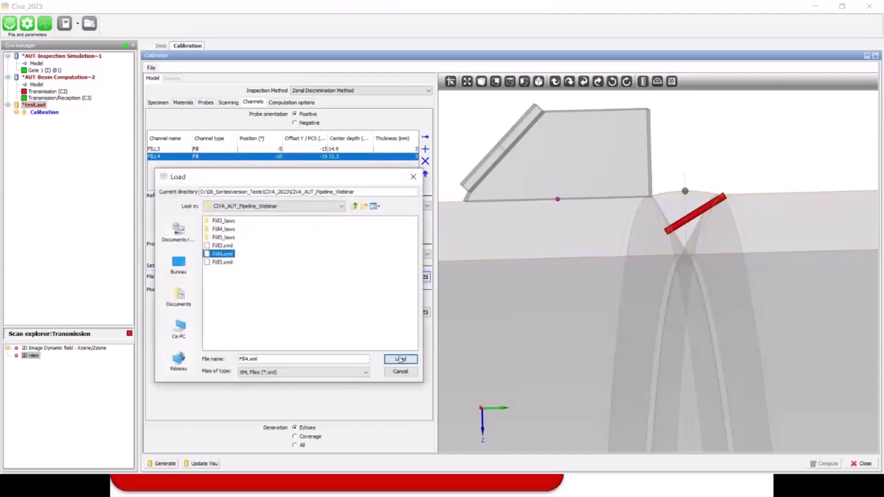
pyautogui.click(401, 360)
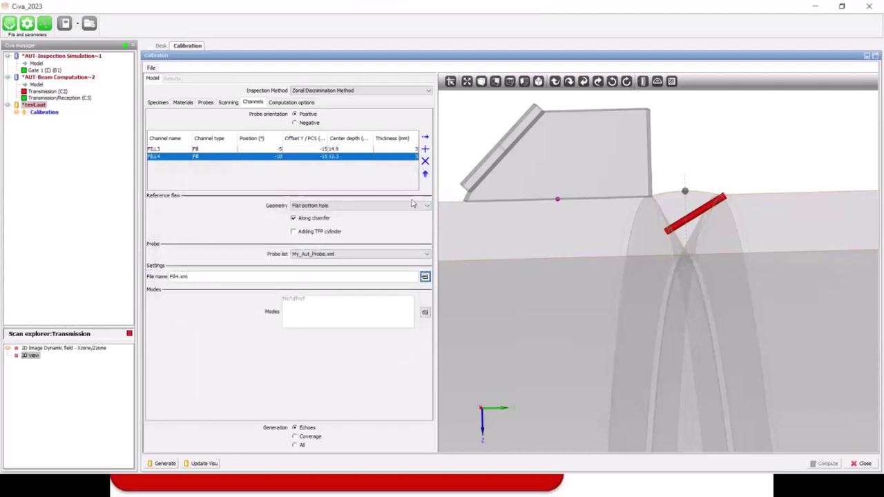
# Step: Add another channel after FILL4, name it FILL5 and set its position to -15°
pyautogui.click(424, 149)
pyautogui.doubleClick(170, 163)
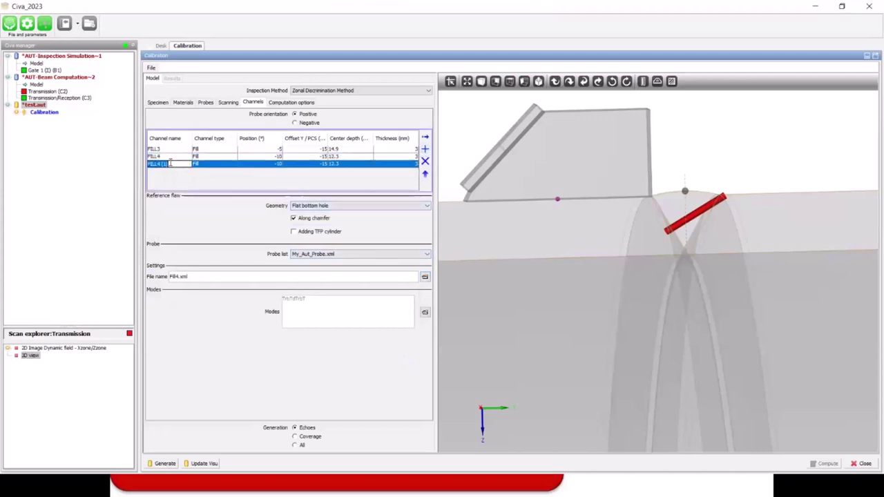
pyautogui.write('FILL5')
pyautogui.doubleClick(269, 164)
pyautogui.write('-15')
pyautogui.click(561, 262)
pyautogui.moveTo(611, 301); pyautogui.dragTo(624, 298)
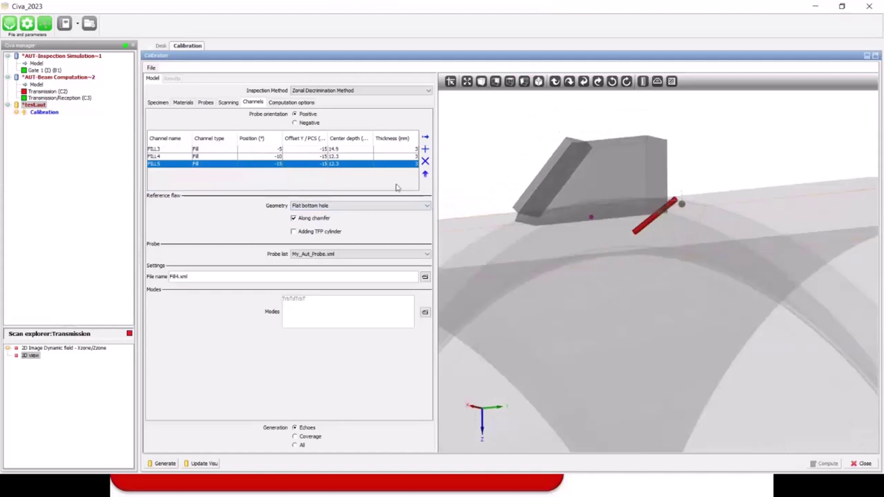
# Step: Set the FILL5 channel's center depth to 9.7 mm and load Fill5.xml as its settings file
pyautogui.doubleClick(345, 163)
pyautogui.write('9.1')
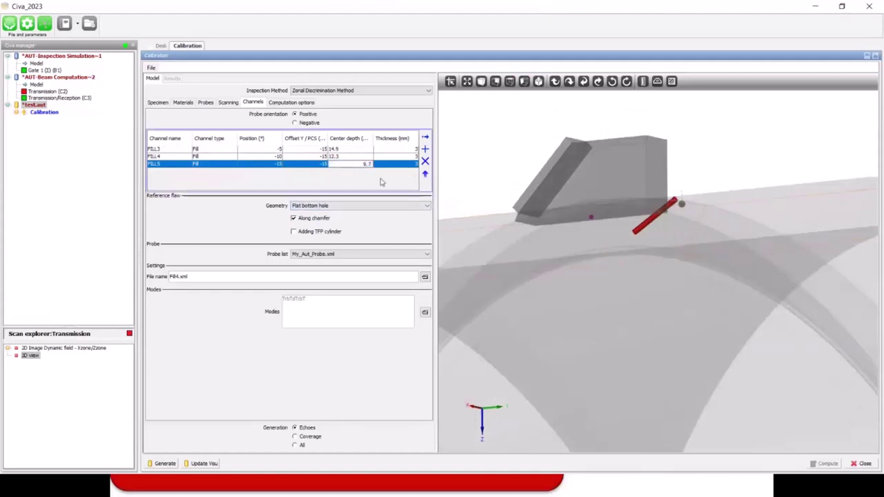
pyautogui.press('Return')
pyautogui.click(425, 276)
pyautogui.click(222, 263)
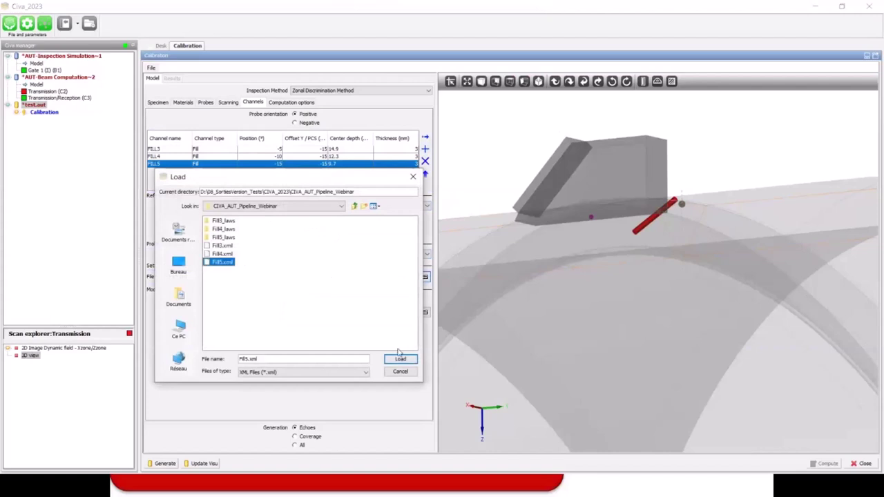
pyautogui.click(401, 359)
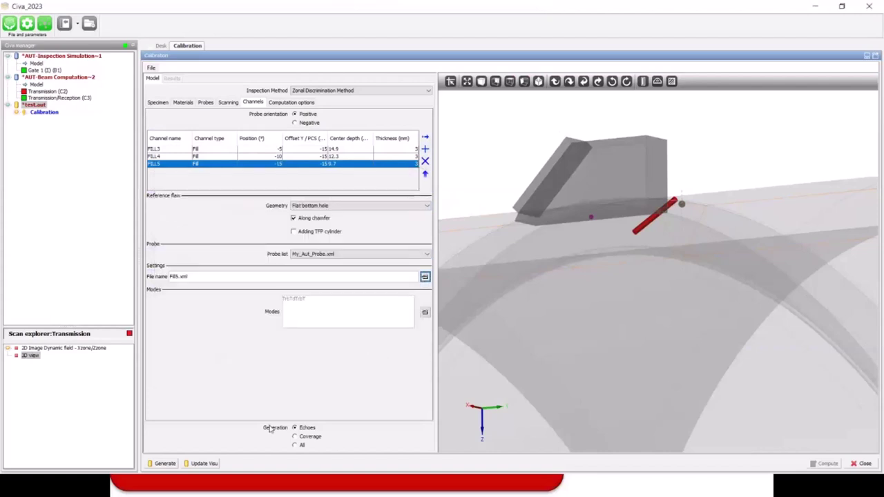
# Step: Set the scanning angular portion to 20° and the angular step to 5°
pyautogui.click(228, 102)
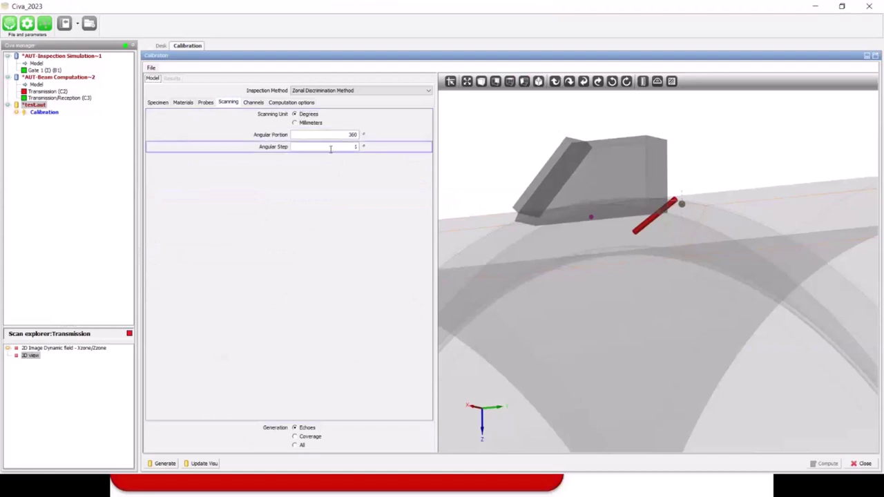
pyautogui.click(335, 136)
pyautogui.moveTo(335, 136); pyautogui.dragTo(392, 142)
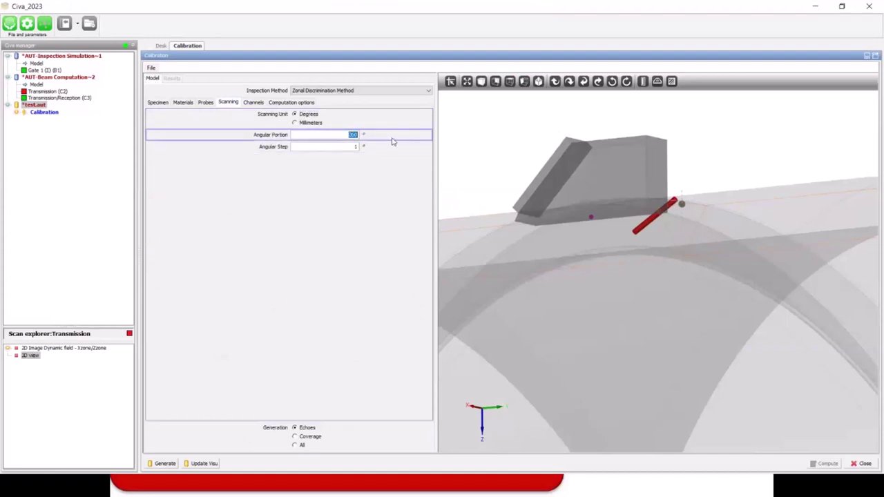
pyautogui.write('20')
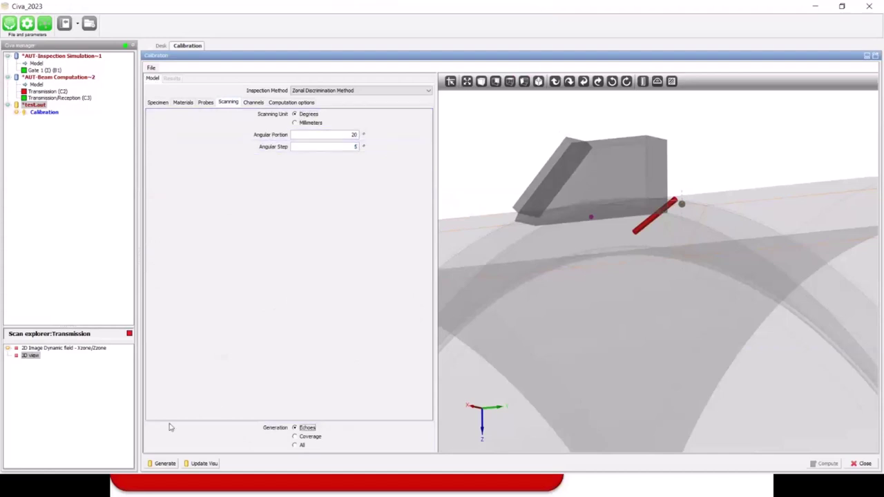
# Step: Update the 3D visualization from the channel definitions and inspect the reference flaws along the weld near the probe
pyautogui.click(255, 104)
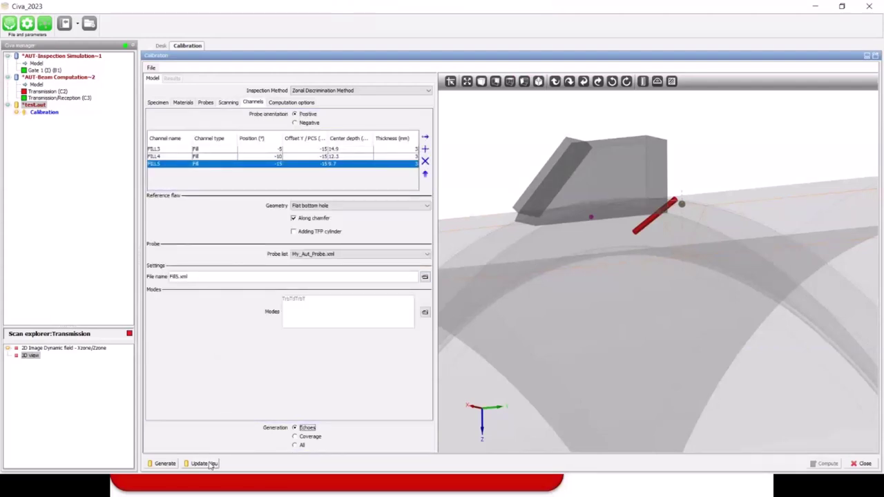
pyautogui.click(203, 464)
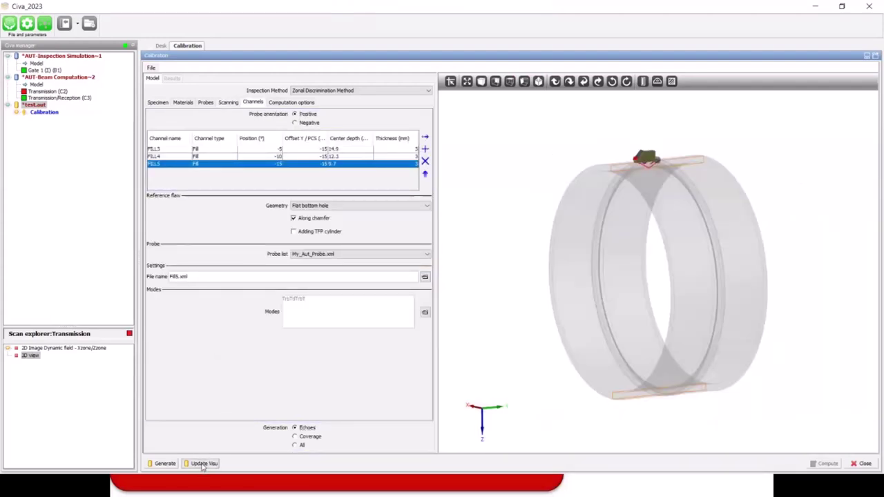
pyautogui.moveTo(639, 228); pyautogui.dragTo(642, 254)
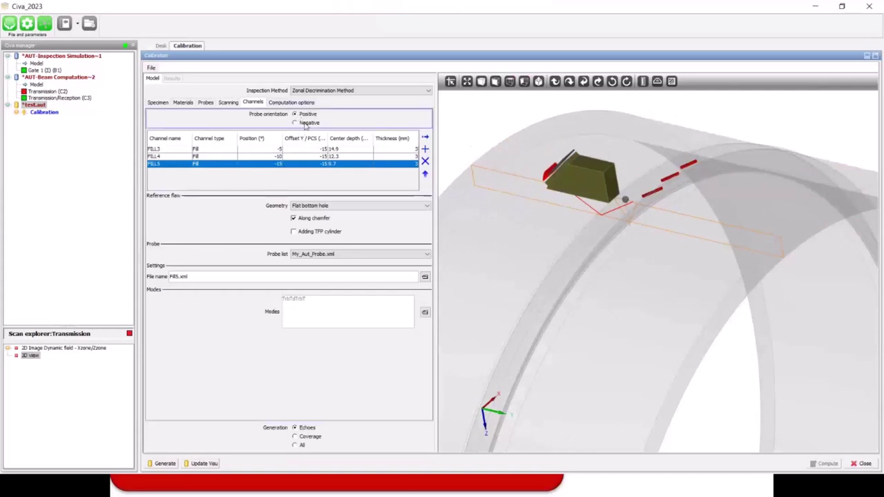
# Step: Set the computation type to 2D and the channels computation type to Partial
pyautogui.click(304, 103)
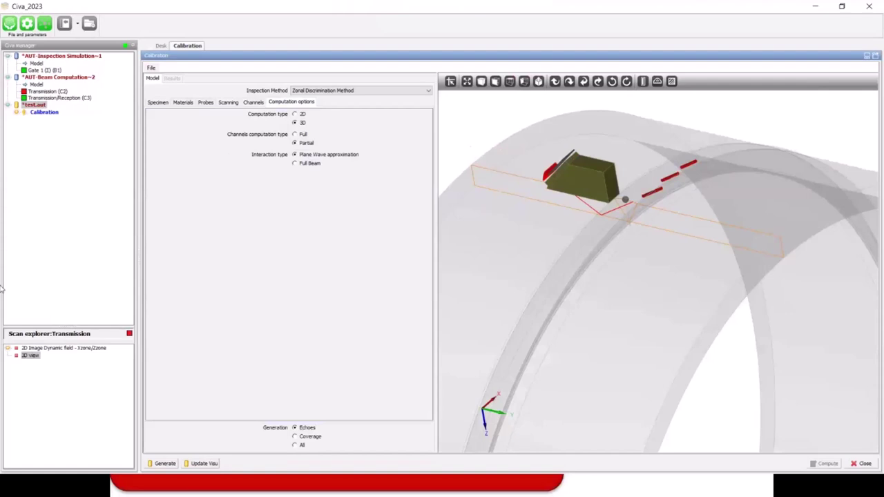
pyautogui.click(295, 134)
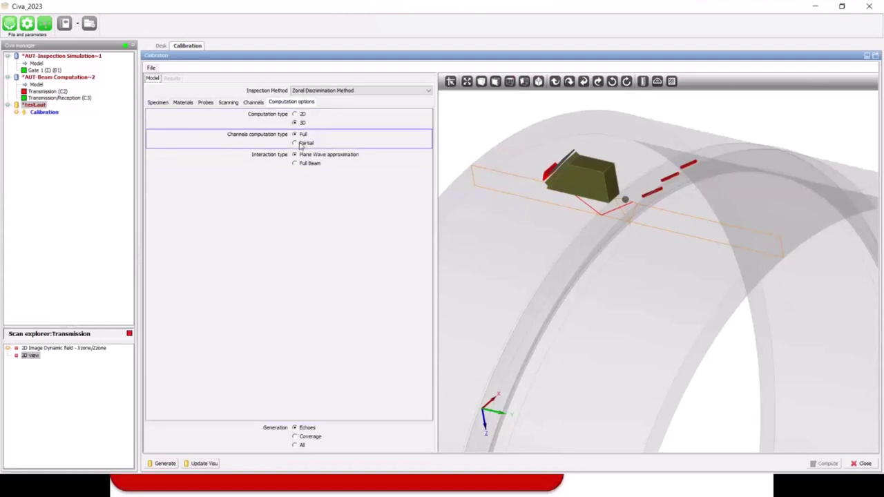
pyautogui.click(295, 114)
pyautogui.click(295, 143)
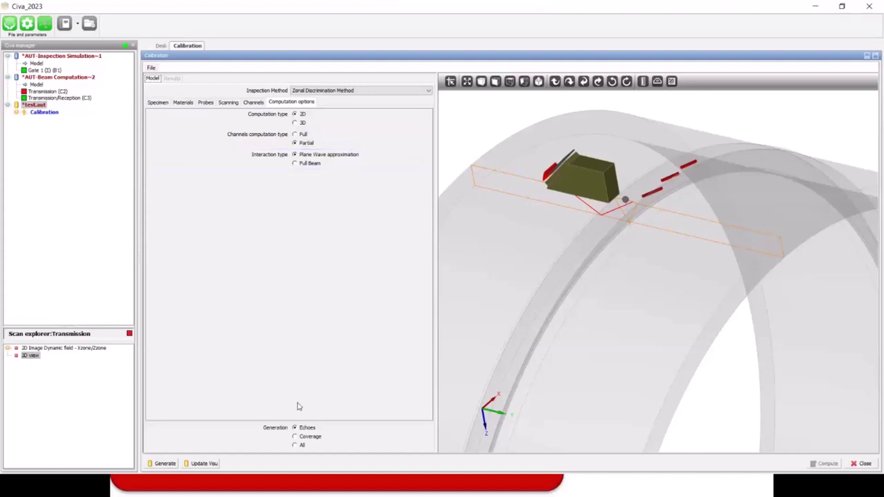
# Step: Generate the echoes configuration files for the calibration and list them under Config elem
pyautogui.click(167, 463)
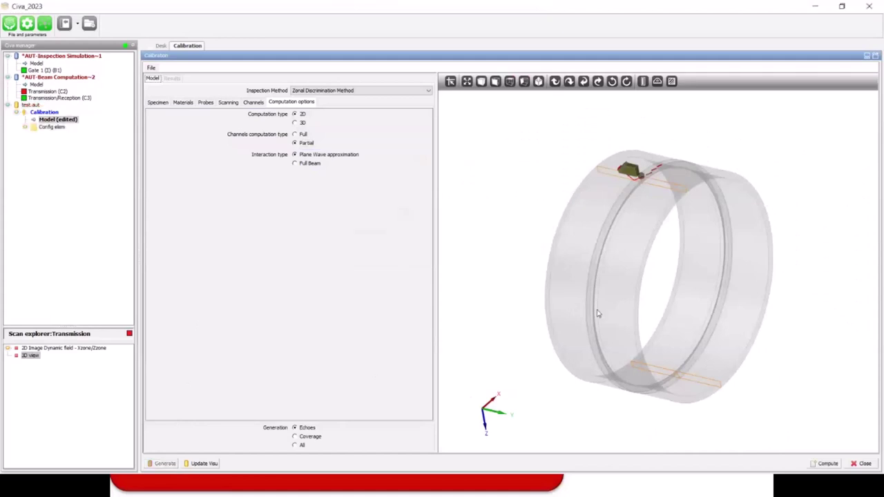
pyautogui.scroll(2, 564, 280)
pyautogui.scroll(1, 564, 280)
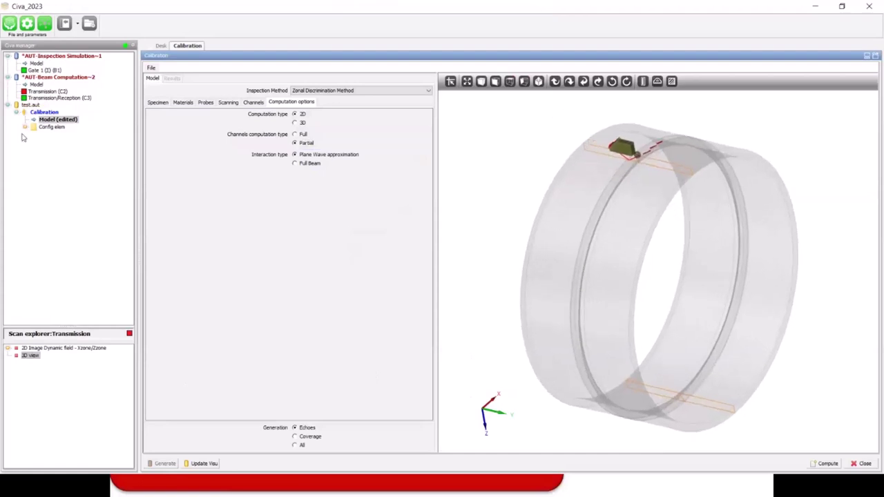
pyautogui.click(24, 128)
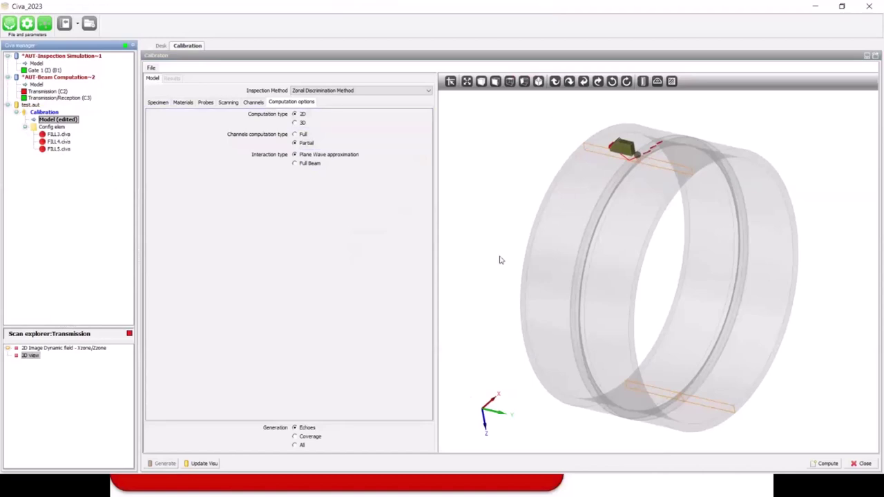
pyautogui.scroll(3, 556, 221)
pyautogui.moveTo(543, 209); pyautogui.dragTo(607, 289)
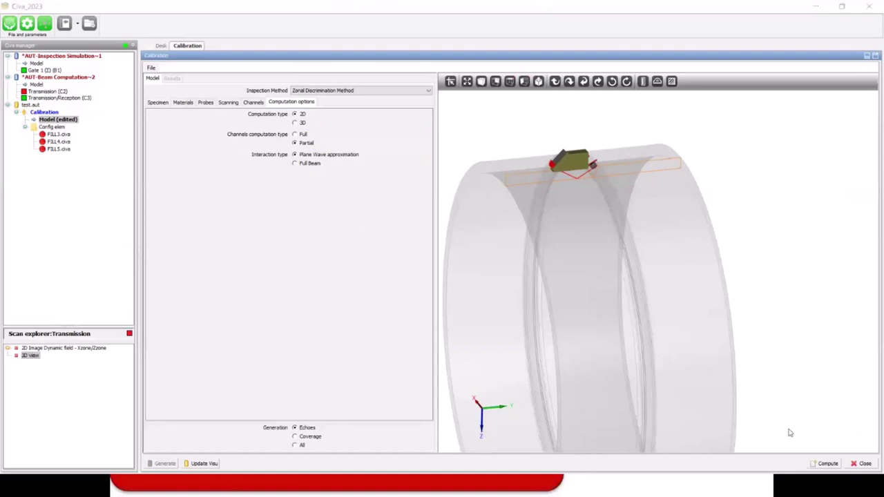
# Step: Compute the calibration for the three fill channels and display the results table in CIVA
pyautogui.click(830, 464)
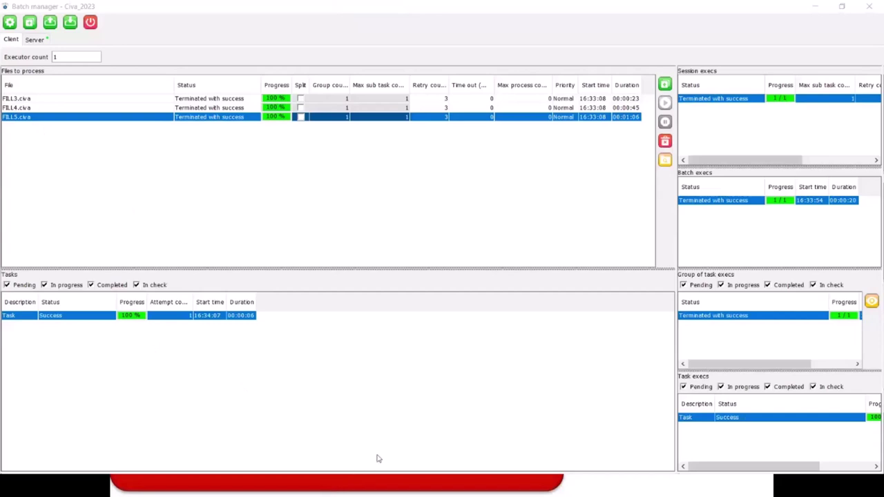
pyautogui.hotkey('alt', 'Tab')
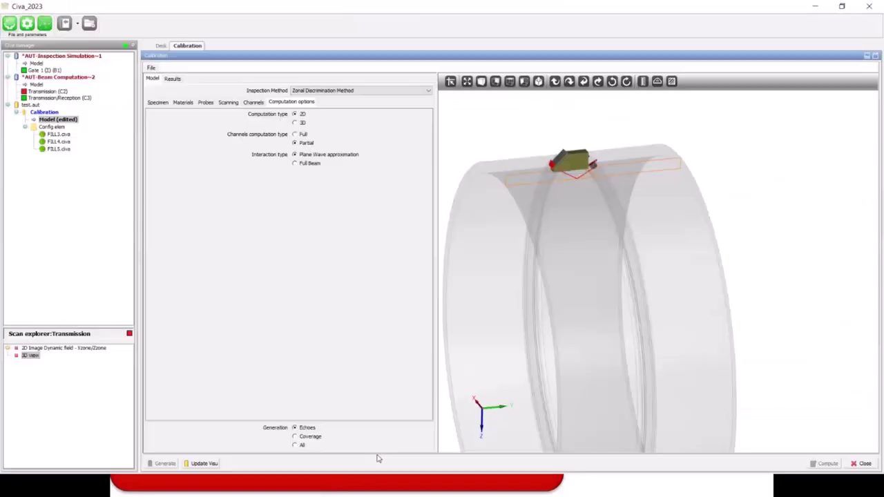
pyautogui.click(172, 78)
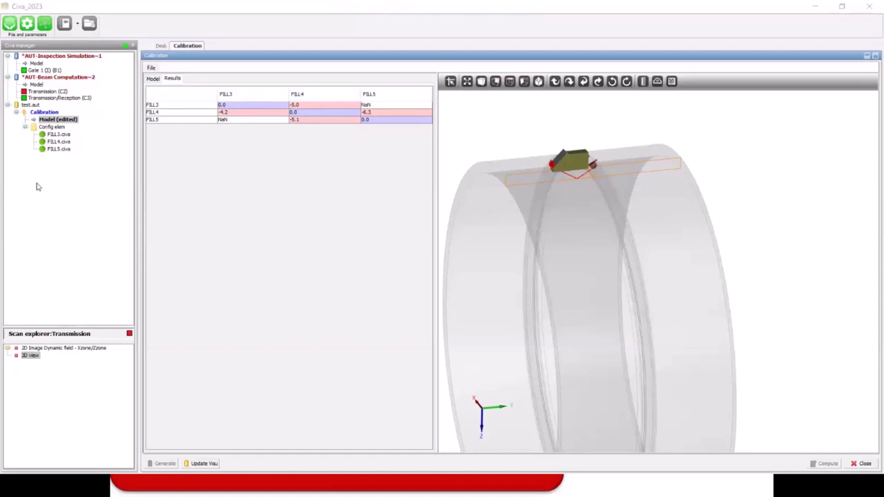
# Step: Open 01a_AllChannelsAndVolume_CalibrationOnly.aut from the CIVA_AUT_Pipeline_Webinar bookmark and expand its Calibration entry
pyautogui.click(158, 47)
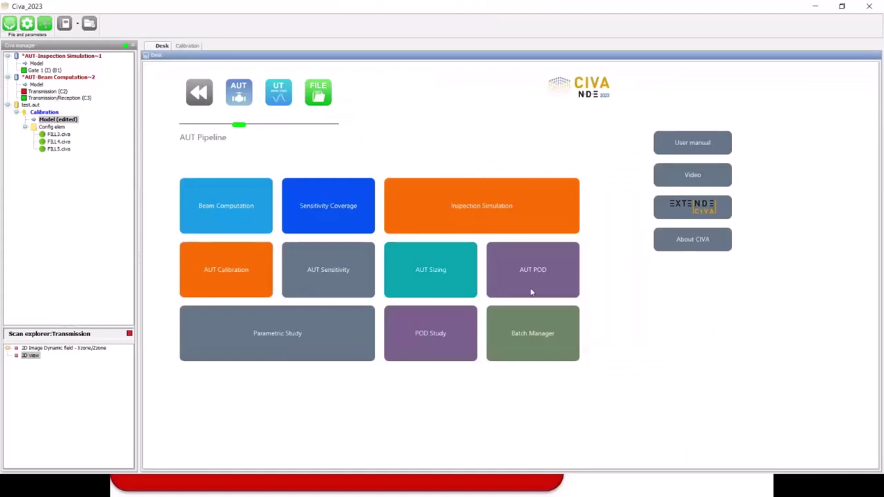
pyautogui.click(322, 98)
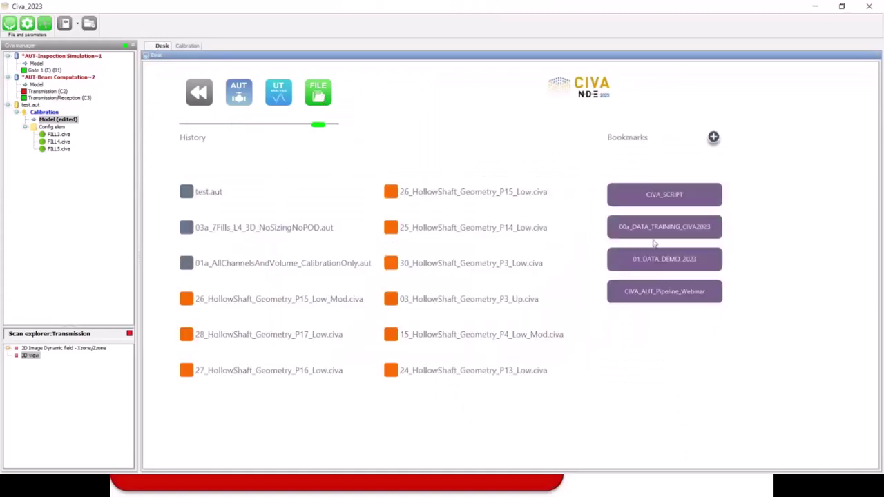
pyautogui.click(659, 292)
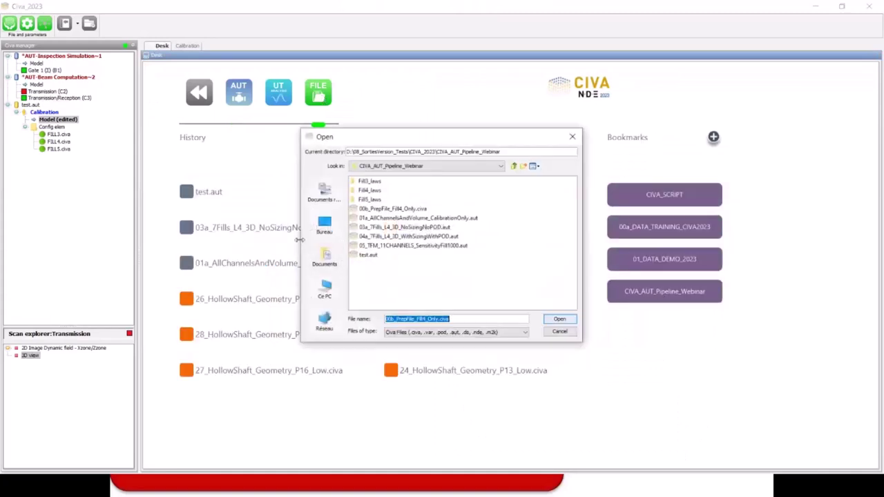
pyautogui.click(387, 218)
pyautogui.click(559, 320)
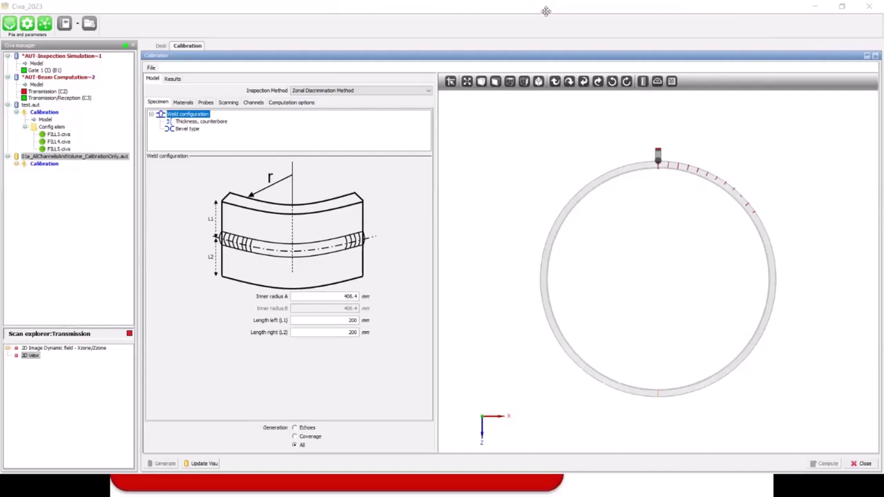
pyautogui.click(17, 164)
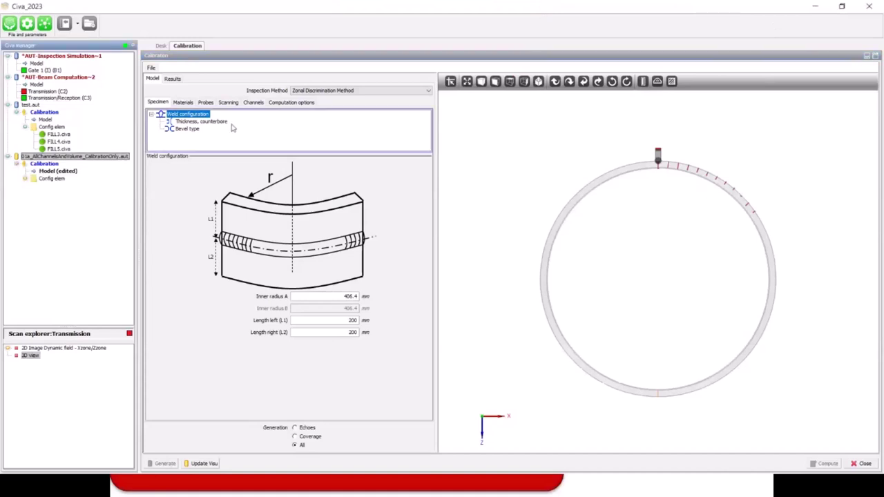
# Step: Review the channel definitions of the opened calibration from CAP to VOL2 and display its results matrix
pyautogui.click(253, 103)
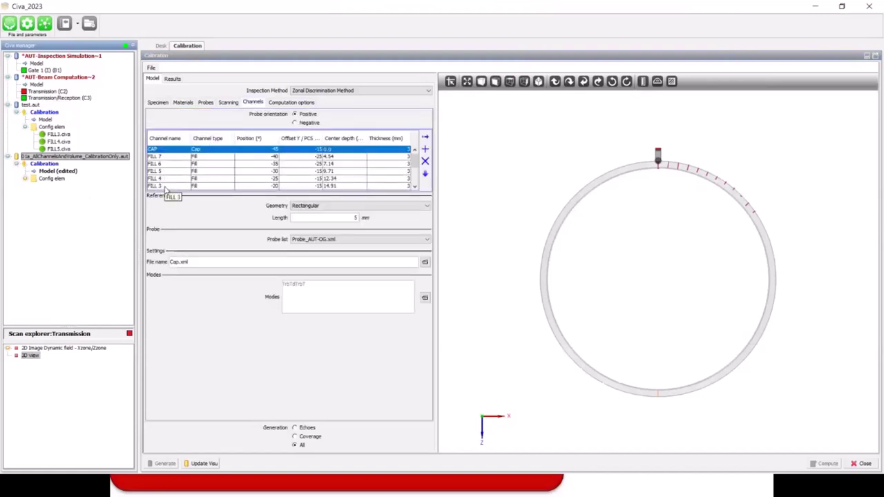
pyautogui.scroll(-2, 165, 187)
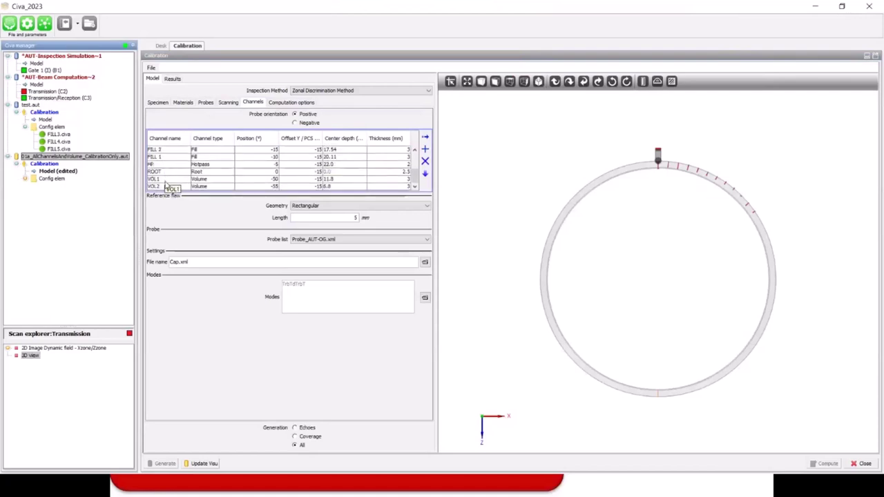
pyautogui.scroll(2, 167, 183)
pyautogui.scroll(1, 167, 184)
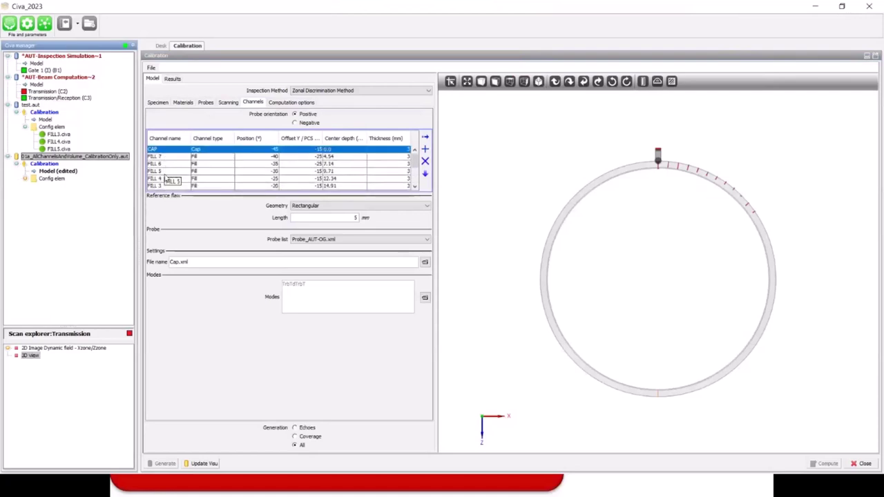
pyautogui.scroll(-1, 166, 179)
pyautogui.scroll(1, 165, 178)
pyautogui.click(175, 80)
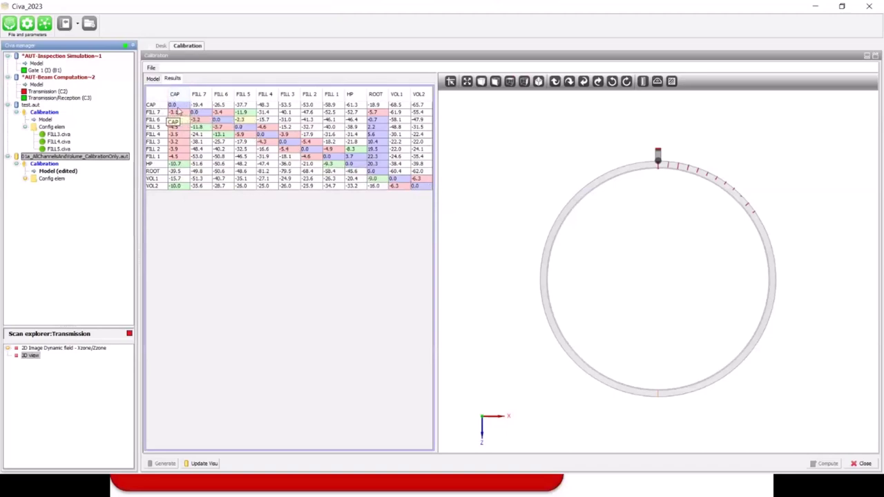
# Step: Create a Stripchart multi-source named StripChart from the Gate 1 data of all channels, CAP through VOL2
pyautogui.click(153, 79)
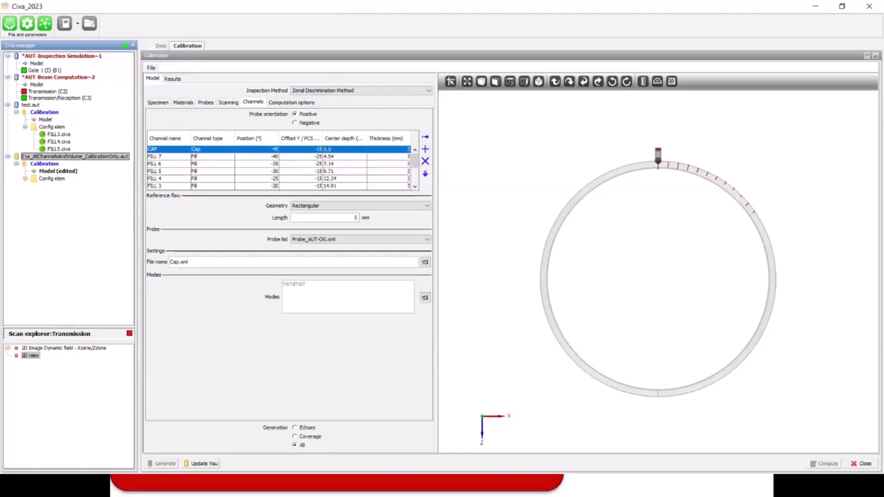
pyautogui.click(694, 5)
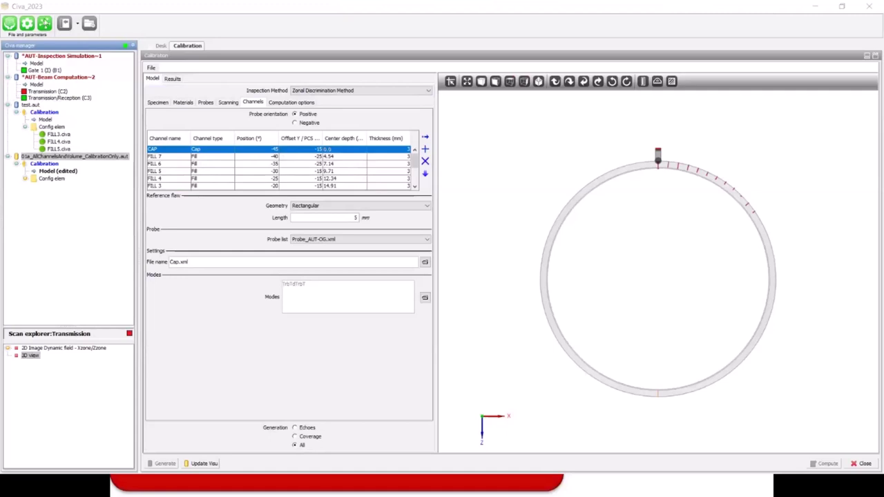
pyautogui.click(46, 24)
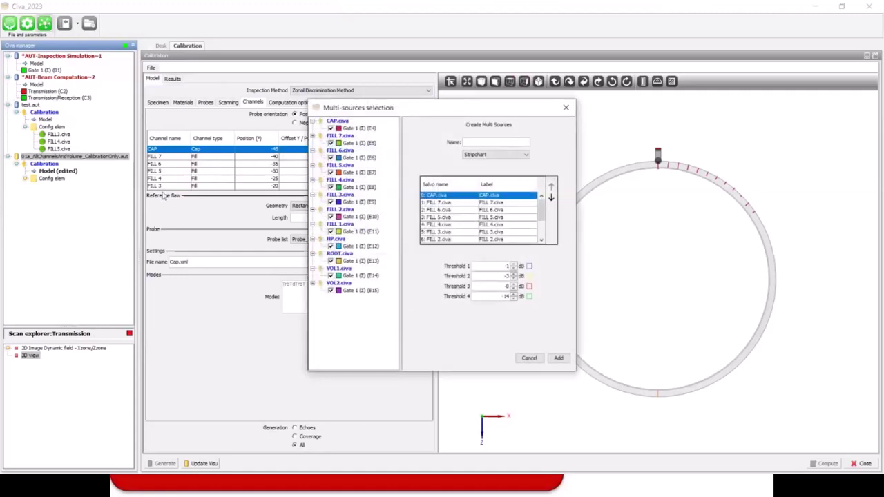
pyautogui.click(472, 142)
pyautogui.write('StripChart')
pyautogui.click(558, 358)
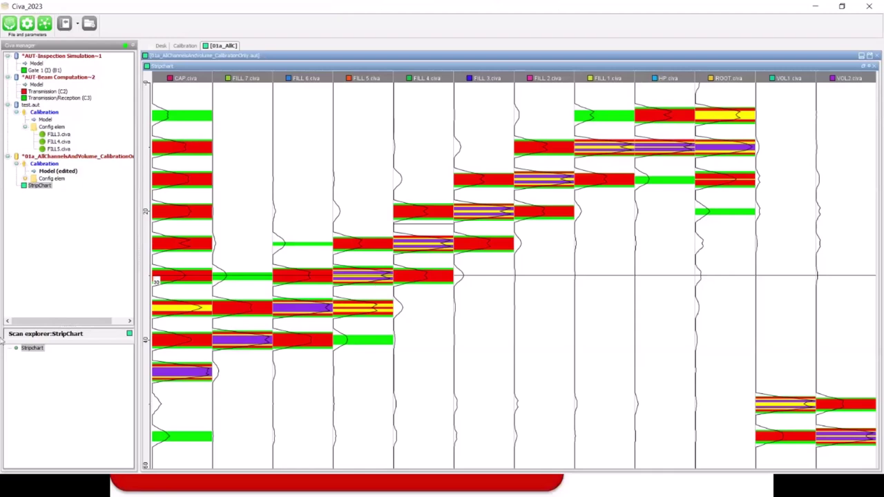
# Step: Expand the calibration's Config elem with FILL 3.civa and FILL 4.civa, and display the default page of FILL 4's Gate 1
pyautogui.click(25, 179)
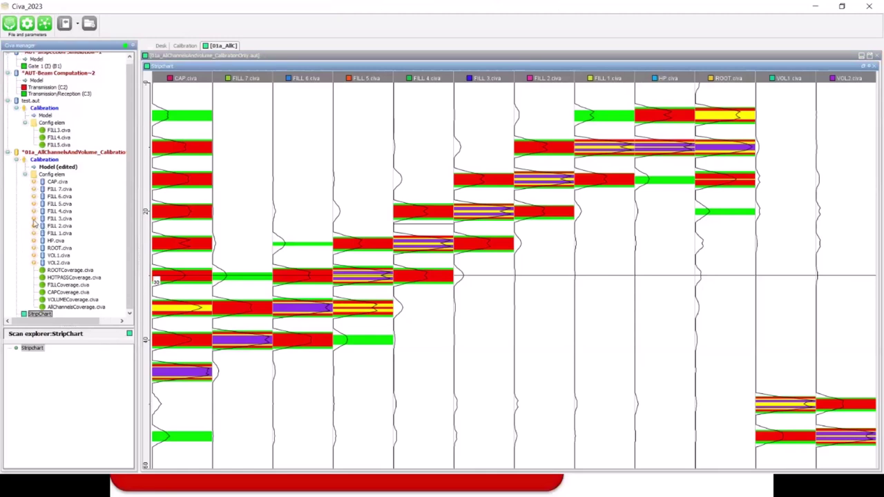
pyautogui.click(34, 218)
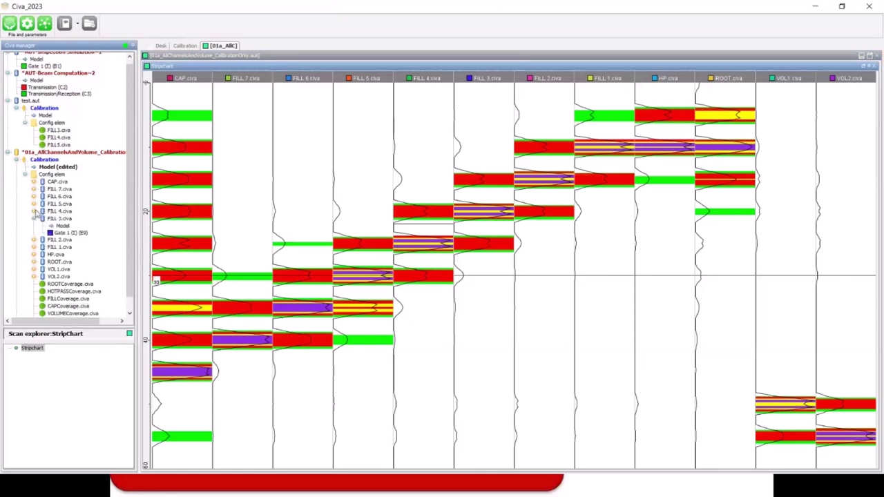
pyautogui.click(34, 211)
pyautogui.rightClick(63, 225)
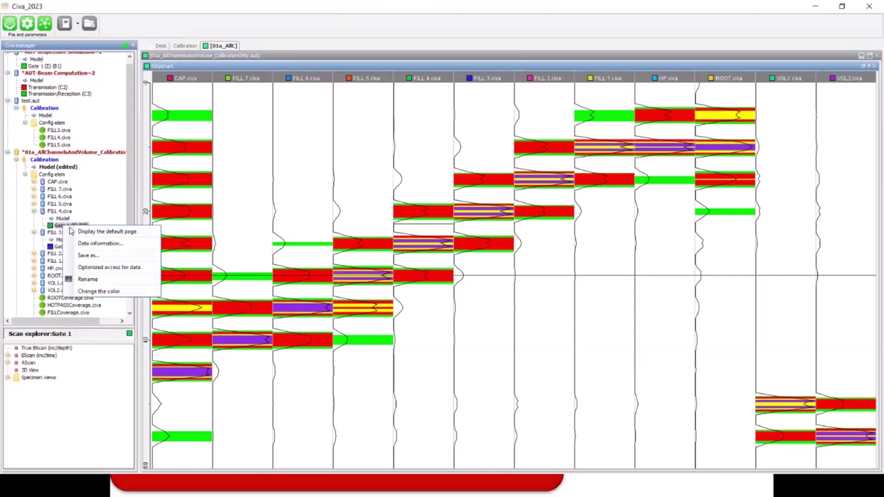
pyautogui.click(104, 232)
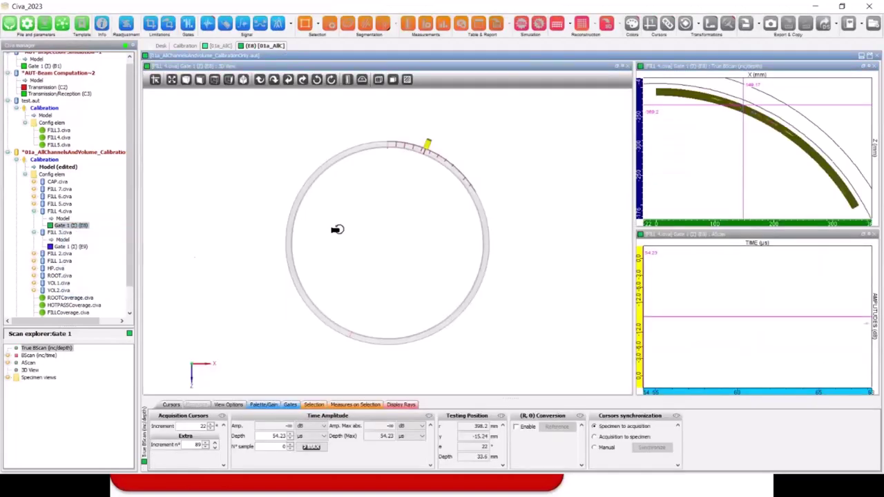
# Step: Switch the FILL 4 A-scan from HF to rectified display and place the cursor on the echo peak
pyautogui.moveTo(337, 230); pyautogui.dragTo(389, 270)
pyautogui.scroll(4, 373, 282)
pyautogui.moveTo(363, 236)
pyautogui.mouseDown()
pyautogui.moveTo(322, 231)
pyautogui.moveTo(294, 247)
pyautogui.moveTo(360, 244)
pyautogui.moveTo(350, 292)
pyautogui.moveTo(289, 191)
pyautogui.moveTo(357, 223)
pyautogui.mouseUp()
pyautogui.scroll(3, 370, 225)
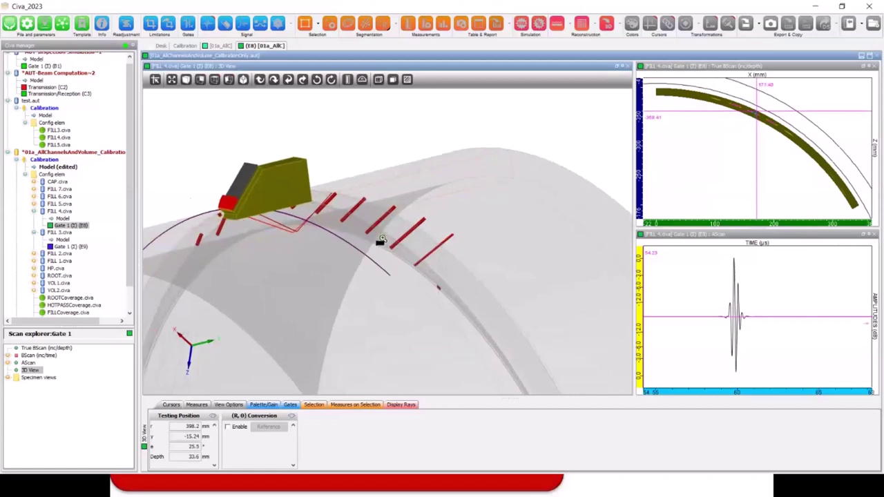
pyautogui.scroll(2, 386, 278)
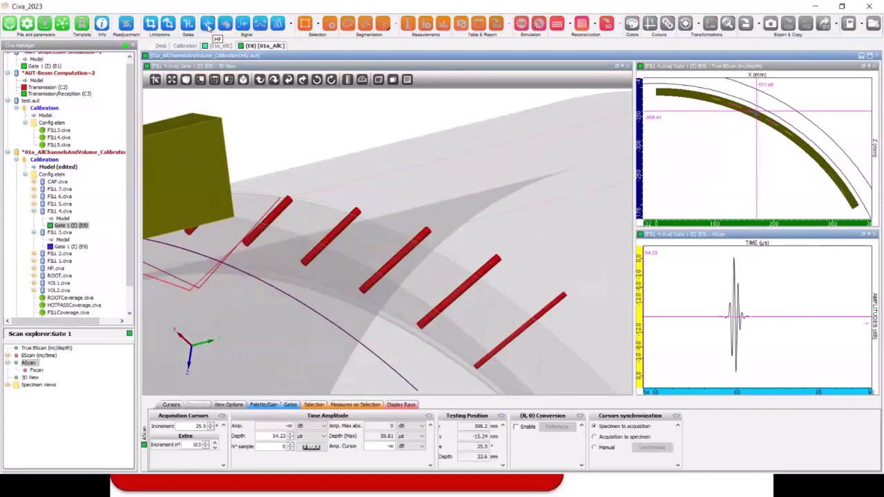
pyautogui.click(207, 24)
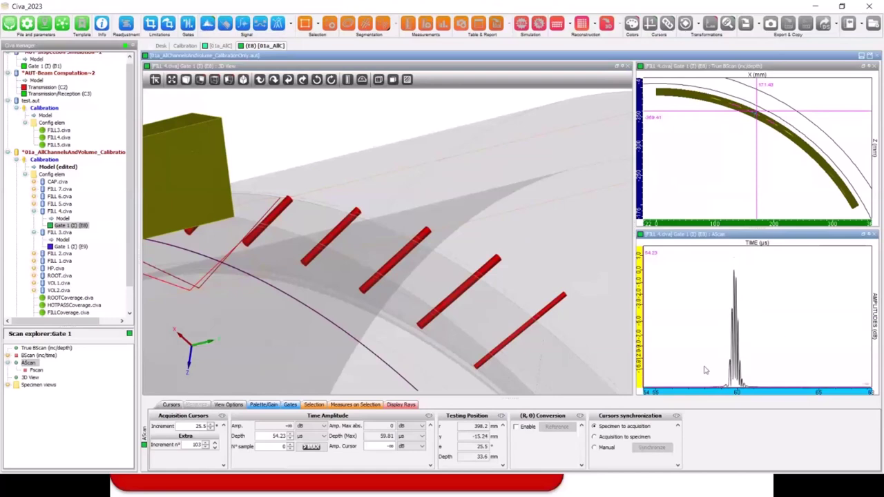
pyautogui.moveTo(705, 366); pyautogui.dragTo(734, 287)
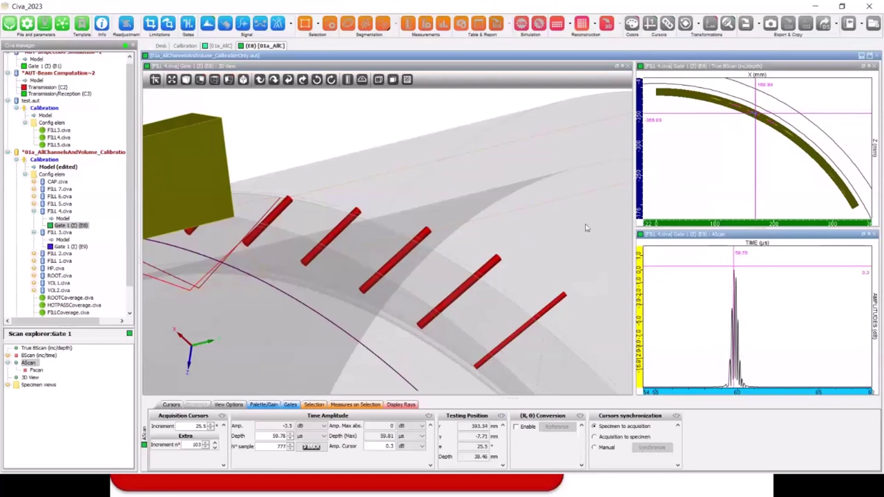
# Step: Set the FILL 4 True BScan to propagation mode T with 1 reflection and examine it overlaid in the 3D view
pyautogui.moveTo(499, 203); pyautogui.dragTo(552, 184)
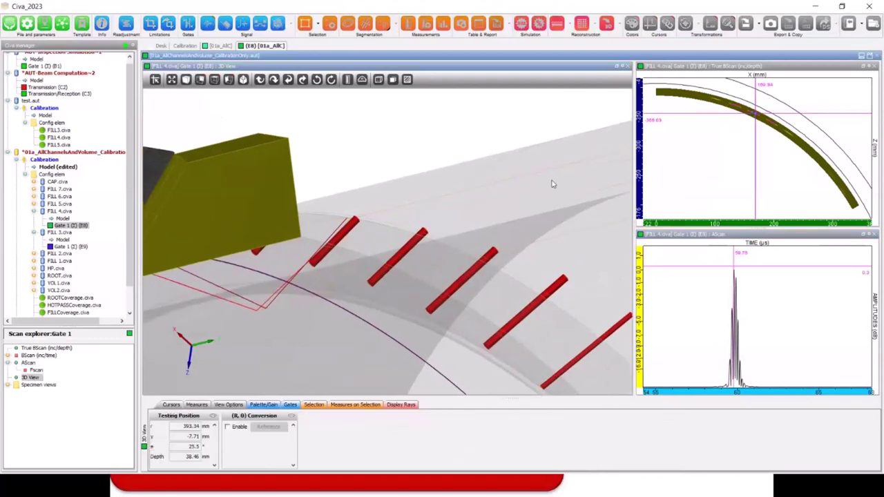
pyautogui.click(710, 104)
pyautogui.click(230, 405)
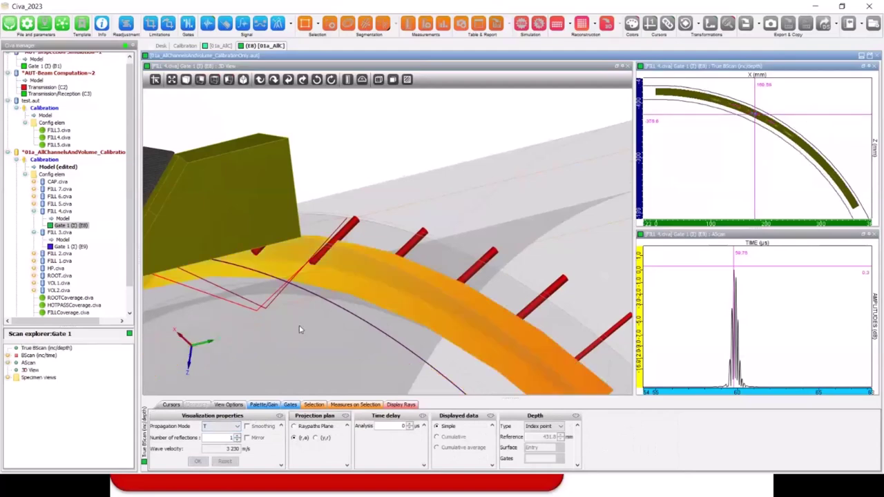
pyautogui.moveTo(300, 327); pyautogui.dragTo(324, 322)
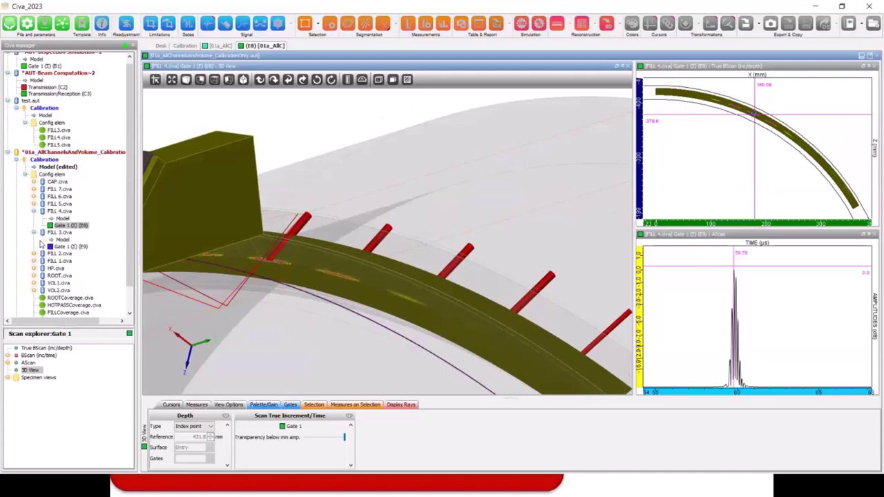
# Step: Load FILLCoverage.civa from the calibration's Config elem and display its All modes (all shots) field
pyautogui.scroll(-2, 41, 246)
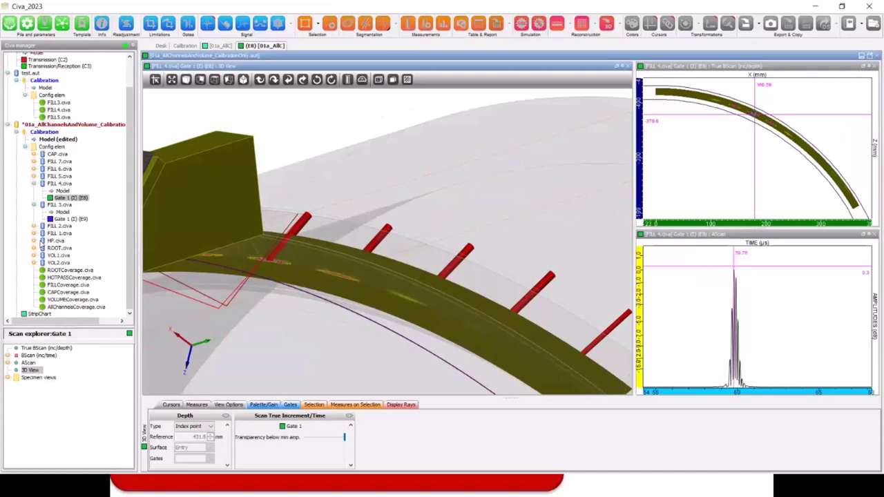
pyautogui.click(196, 47)
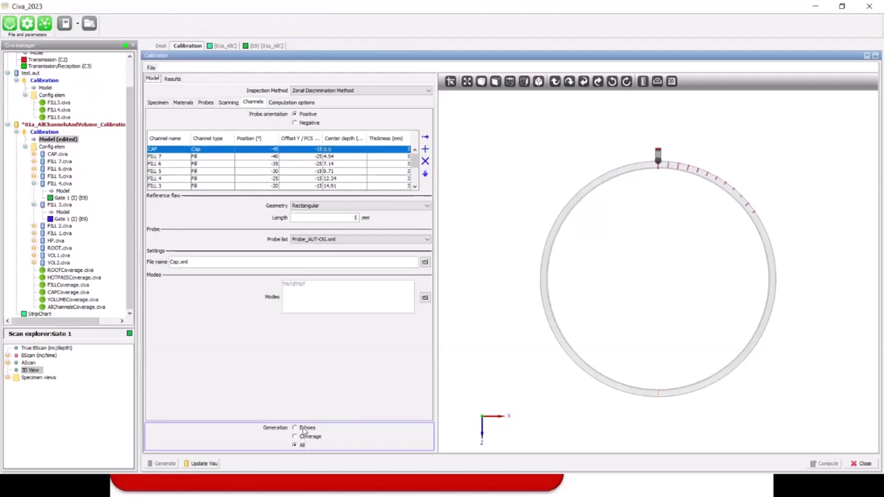
pyautogui.rightClick(67, 286)
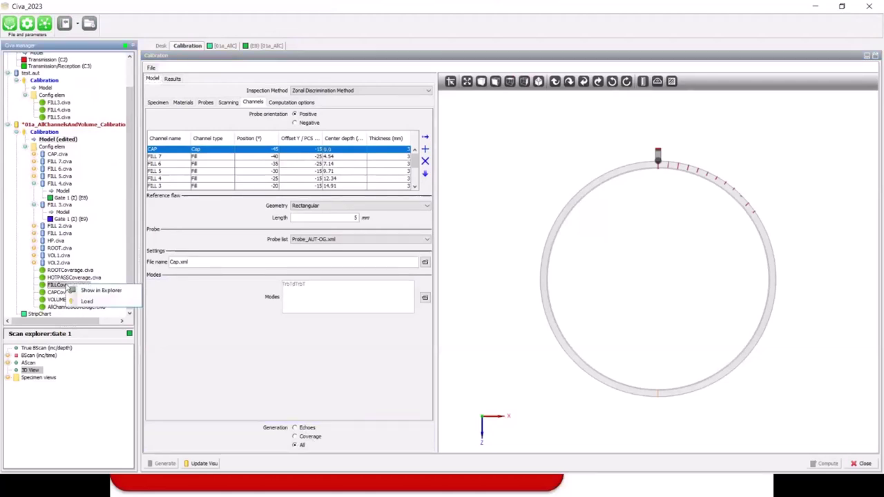
pyautogui.click(86, 301)
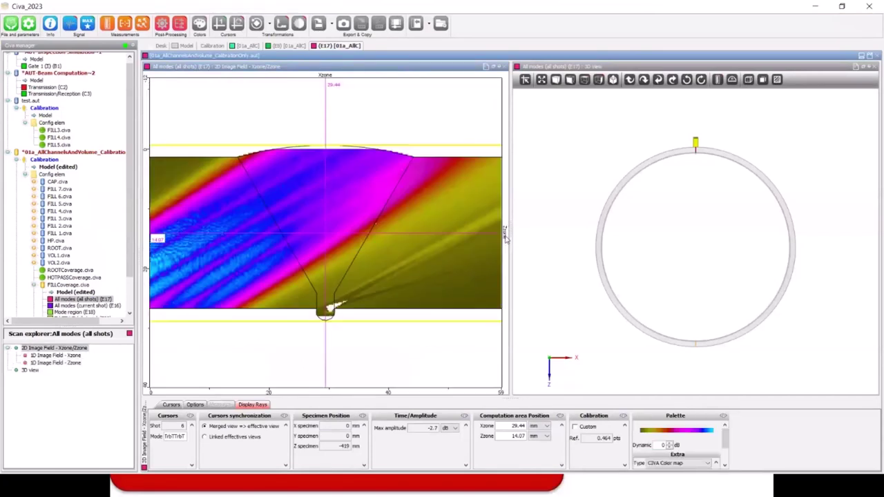
# Step: Examine the fill channels' beam coverage across the weld bevel with the field-image cursors and in the 3D view
pyautogui.moveTo(615, 258); pyautogui.dragTo(521, 321)
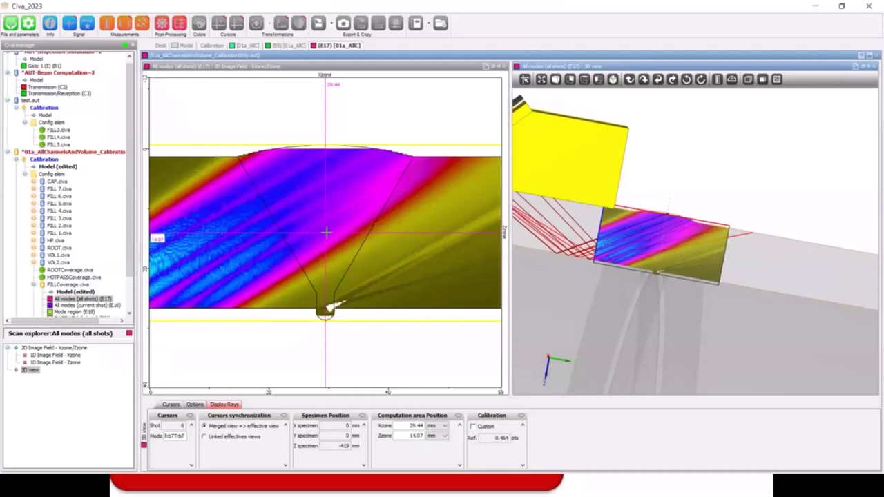
pyautogui.moveTo(301, 231); pyautogui.dragTo(264, 300)
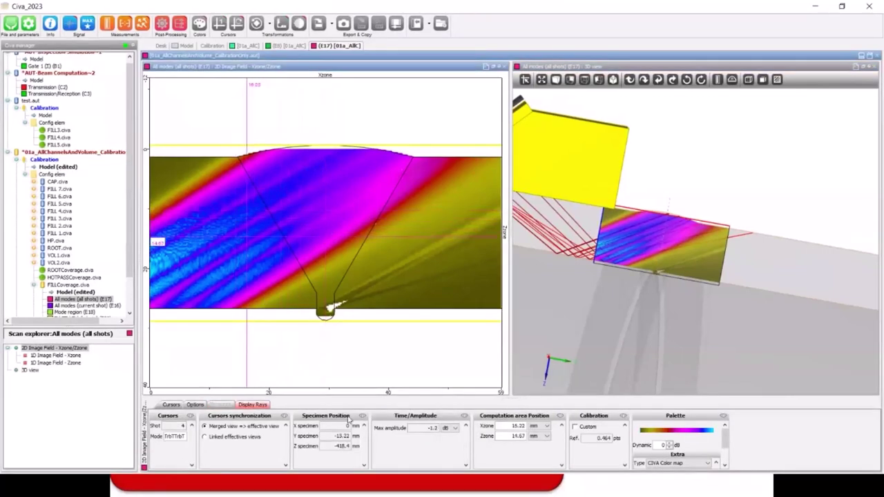
pyautogui.moveTo(243, 237); pyautogui.dragTo(292, 252)
pyautogui.moveTo(586, 300); pyautogui.dragTo(656, 290)
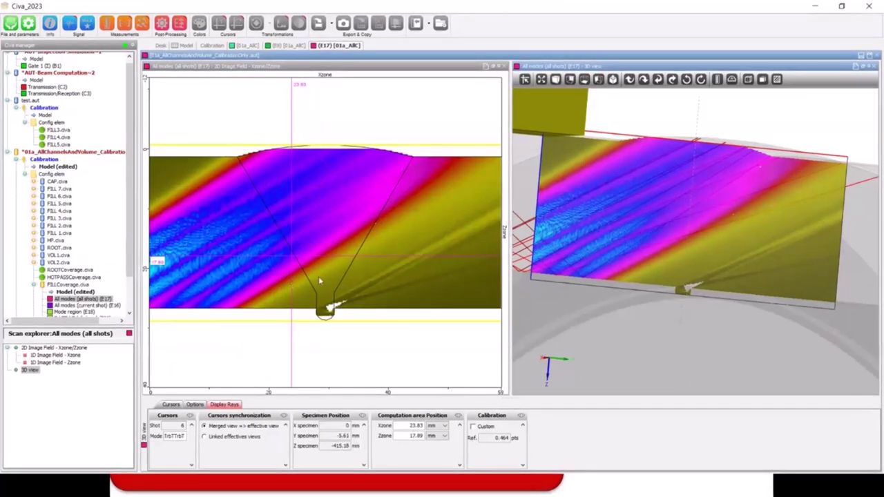
pyautogui.click(292, 258)
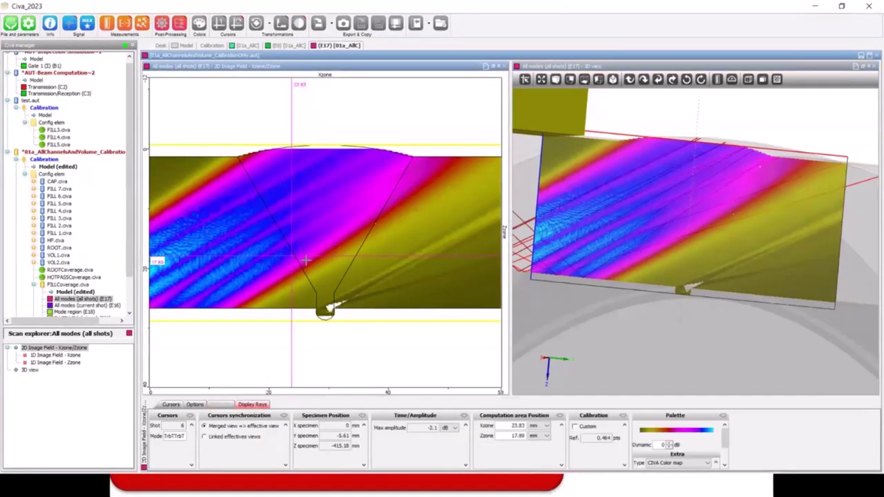
pyautogui.moveTo(293, 258); pyautogui.dragTo(290, 277)
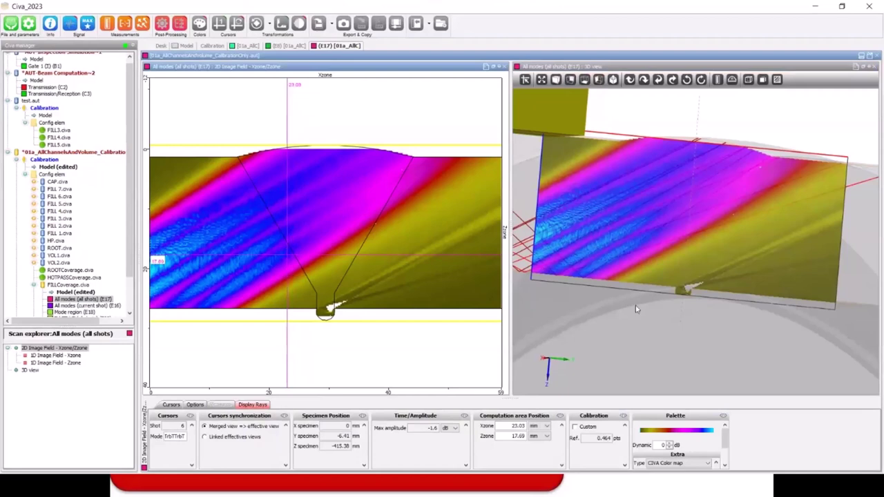
pyautogui.moveTo(658, 357); pyautogui.dragTo(639, 340)
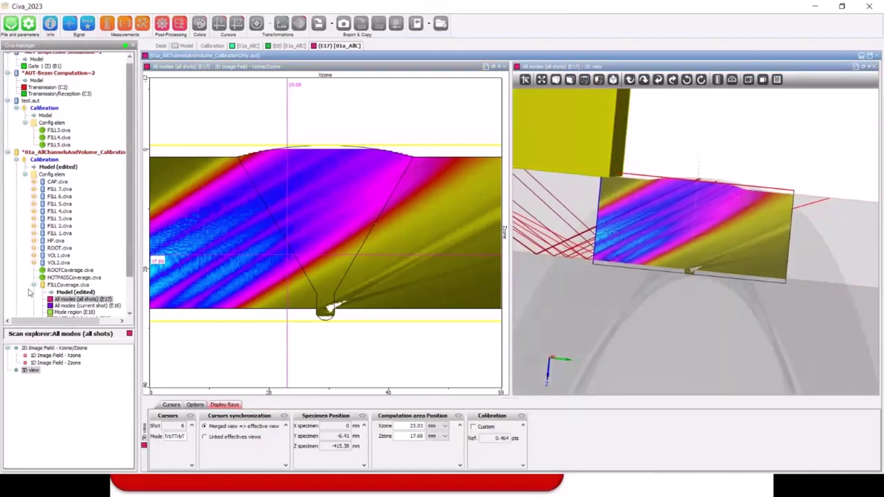
# Step: Collapse Config elem, create an AUT Sensitivity study from the calibration, and display its variables with the channel tuning for FILL 7
pyautogui.click(26, 176)
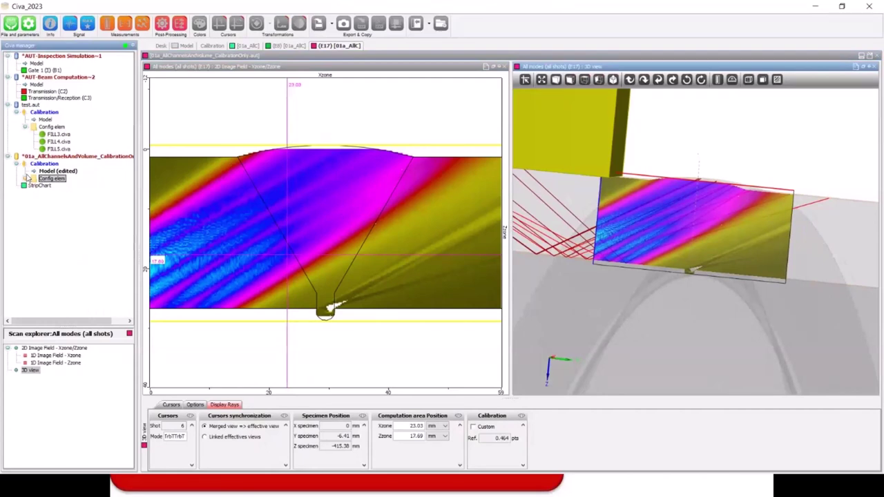
pyautogui.click(159, 47)
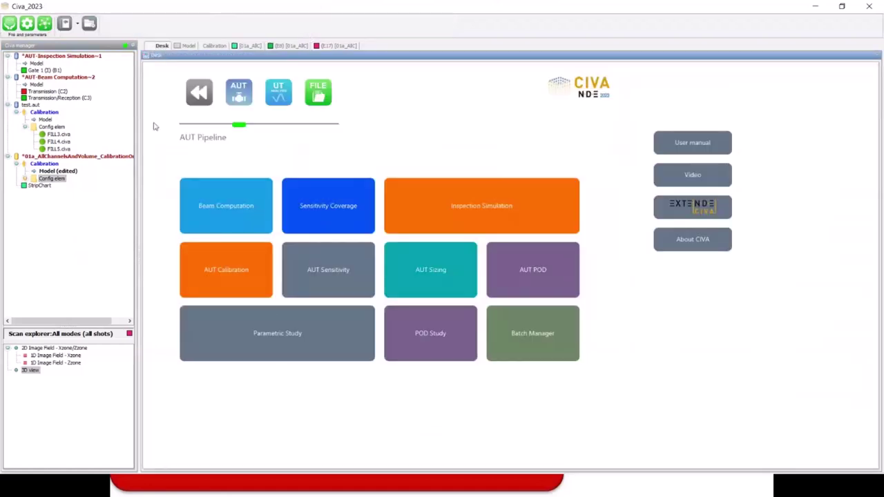
pyautogui.click(318, 271)
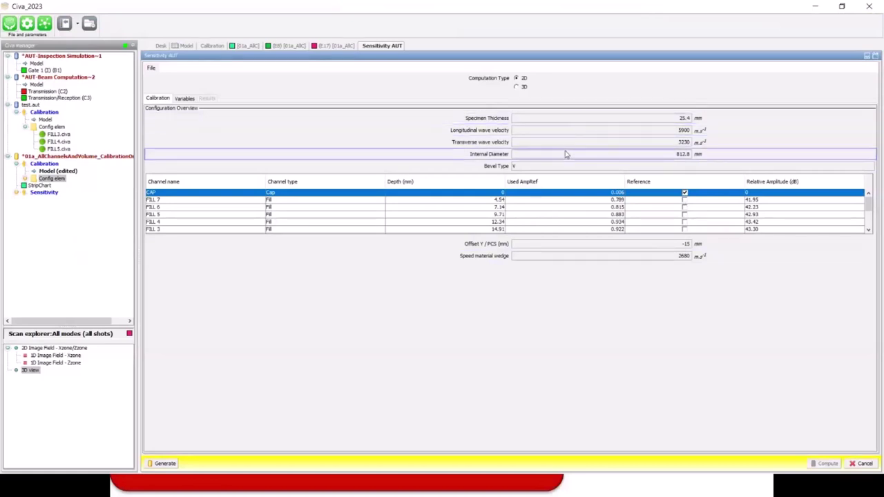
pyautogui.click(191, 101)
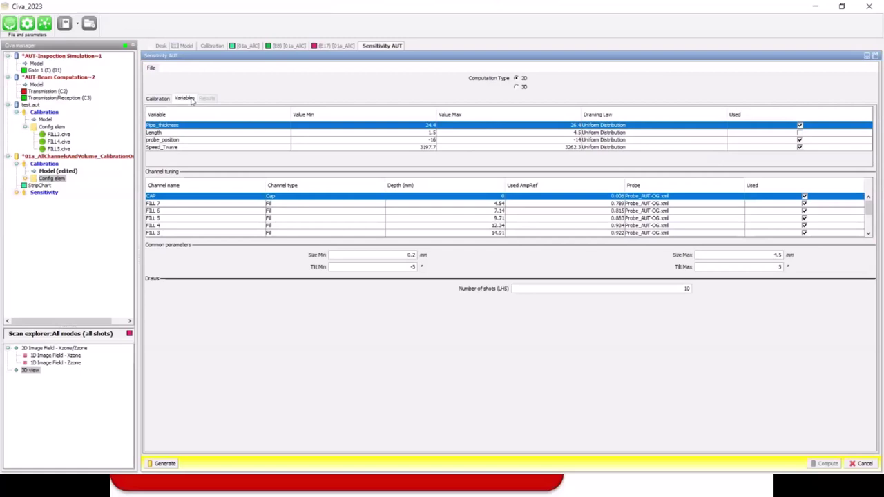
pyautogui.click(231, 205)
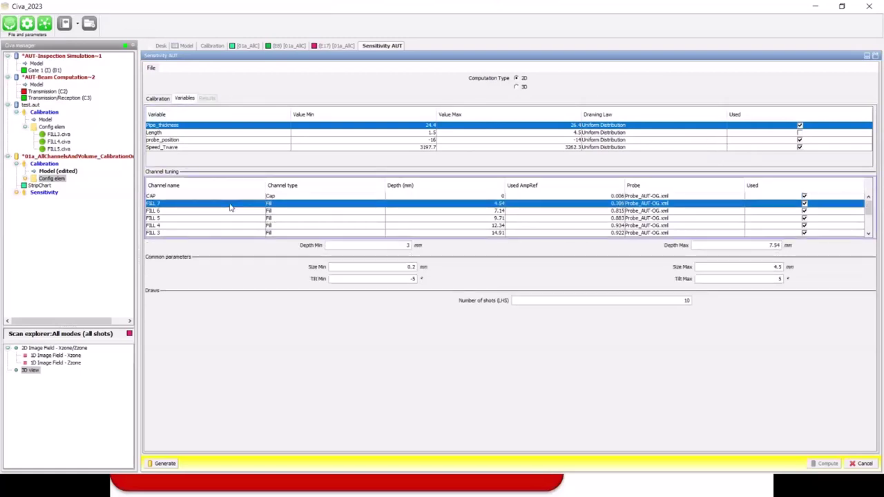
# Step: Set the Pipe_thickness variable's range to a minimum of 24 and a maximum of 27
pyautogui.click(785, 114)
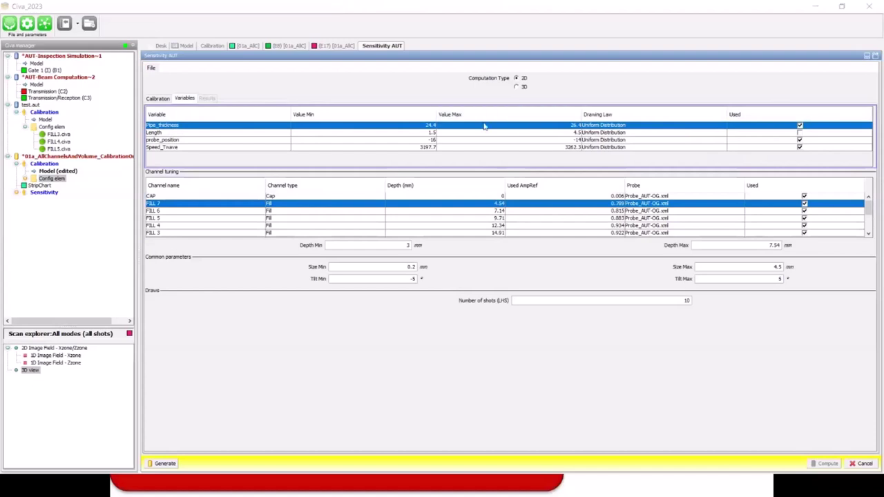
pyautogui.doubleClick(413, 125)
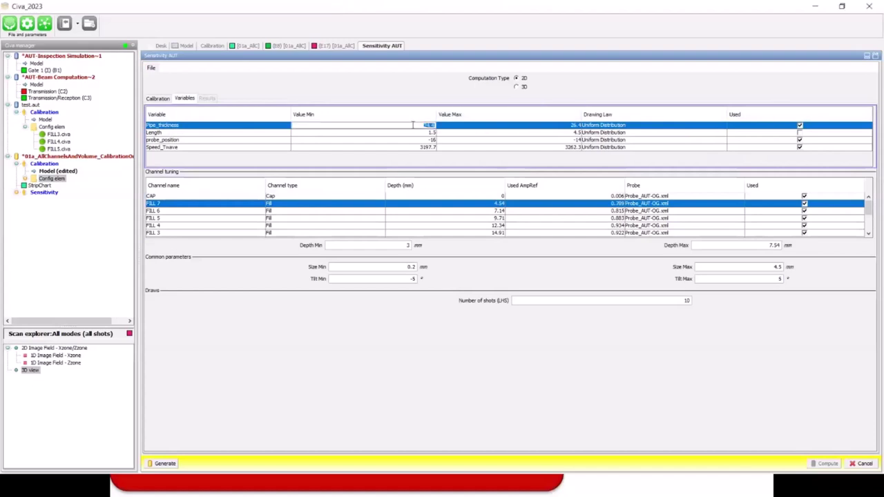
pyautogui.write('24')
pyautogui.press('Return')
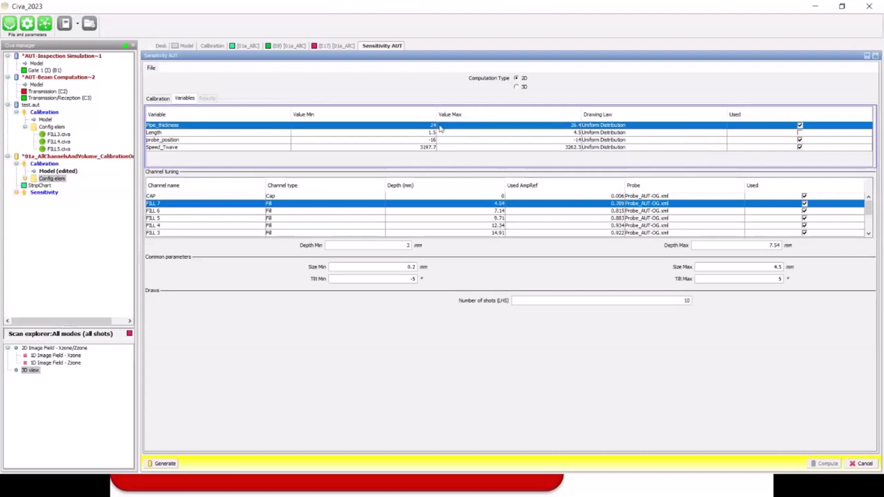
pyautogui.doubleClick(539, 124)
pyautogui.write('37')
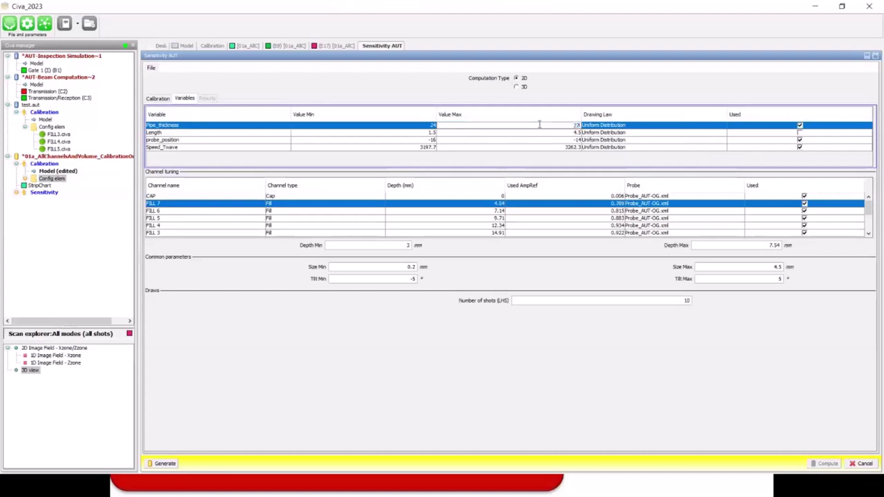
pyautogui.press('Return')
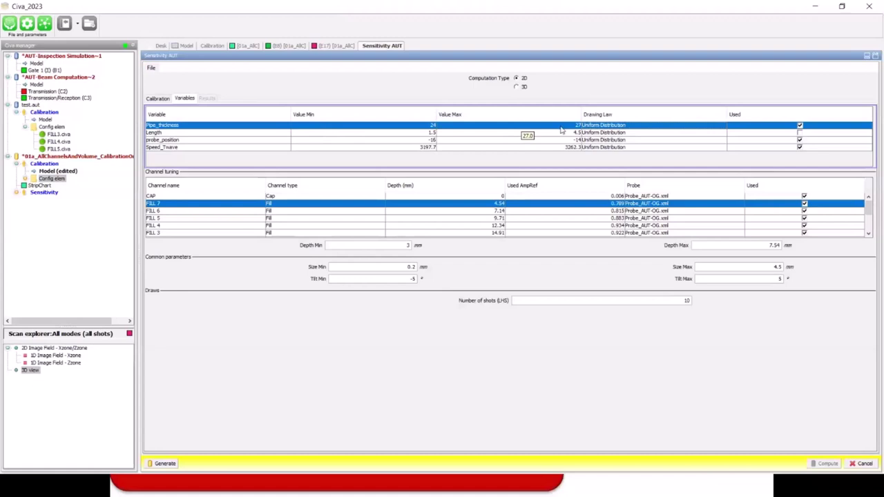
# Step: Set the Speed_Twave variable's range to a minimum of 3130 and a maximum of 3280
pyautogui.click(175, 133)
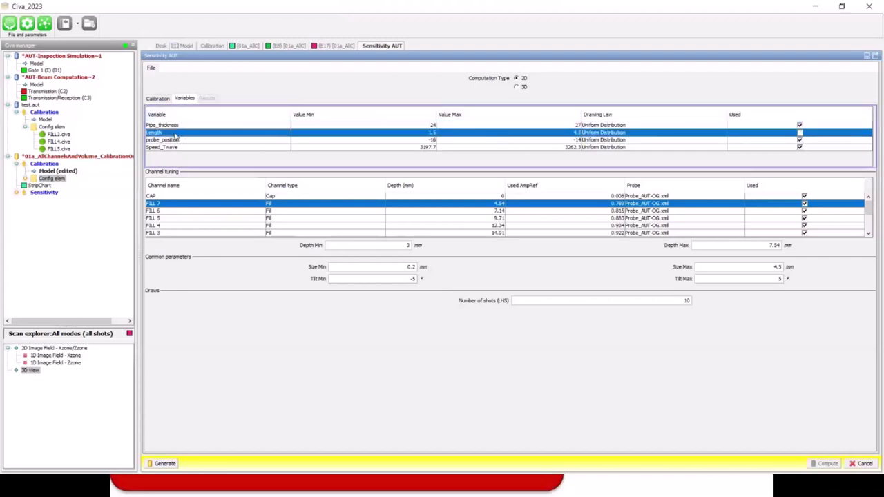
pyautogui.click(179, 141)
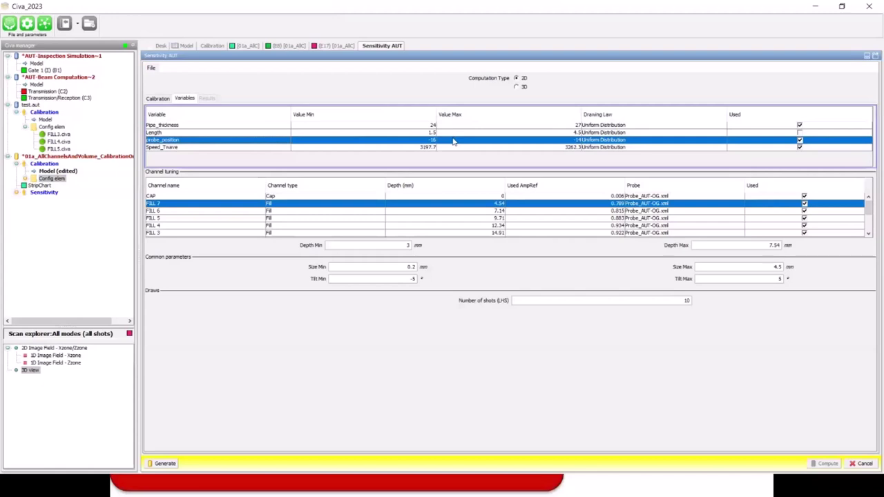
pyautogui.click(194, 149)
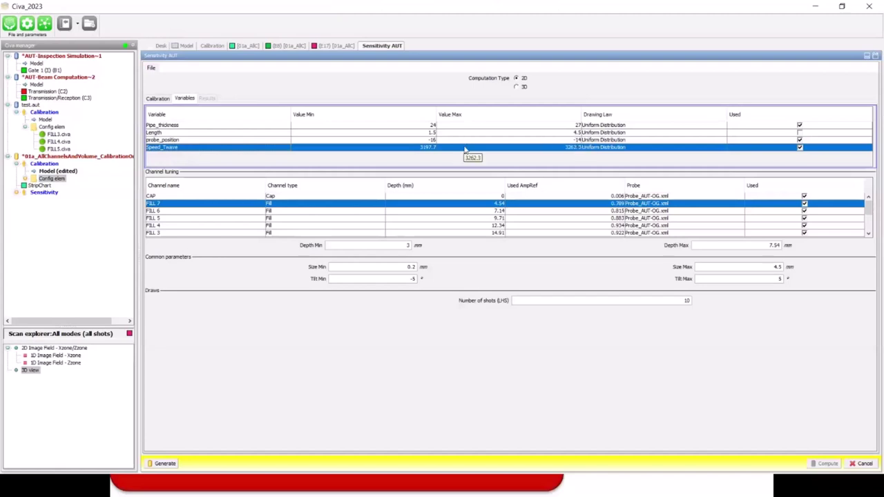
pyautogui.doubleClick(407, 148)
pyautogui.write('31')
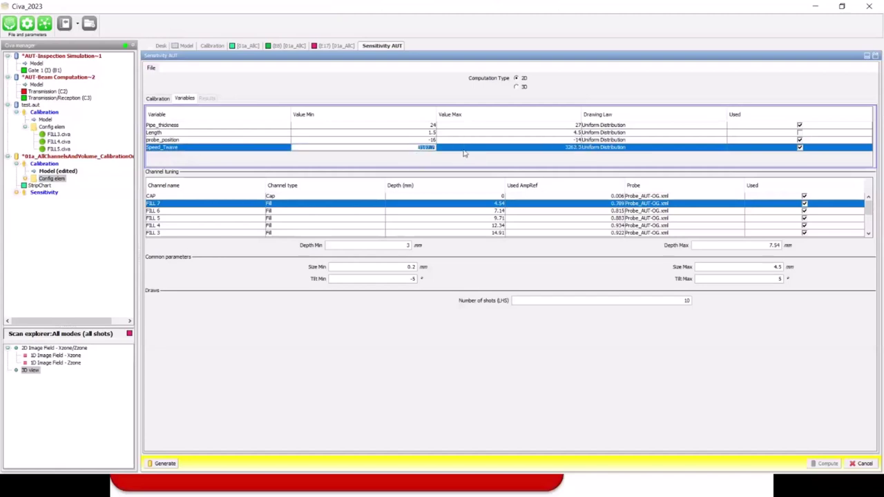
pyautogui.write('30')
pyautogui.press('Return')
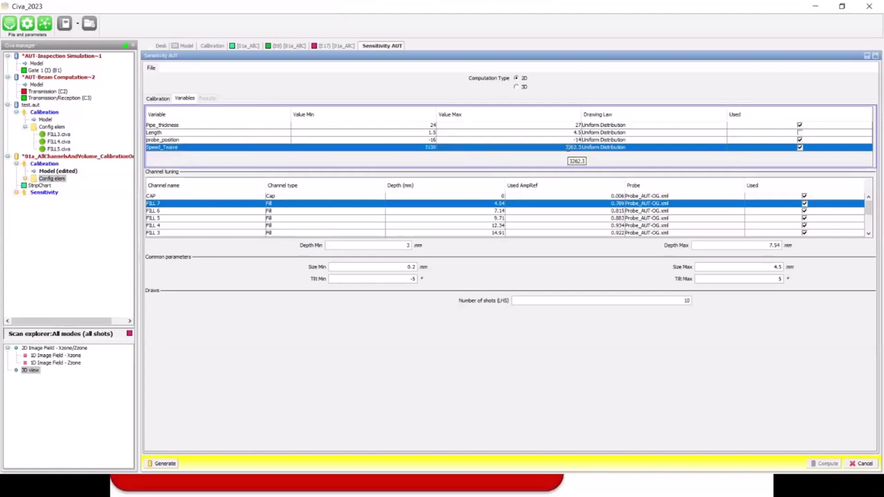
pyautogui.doubleClick(562, 149)
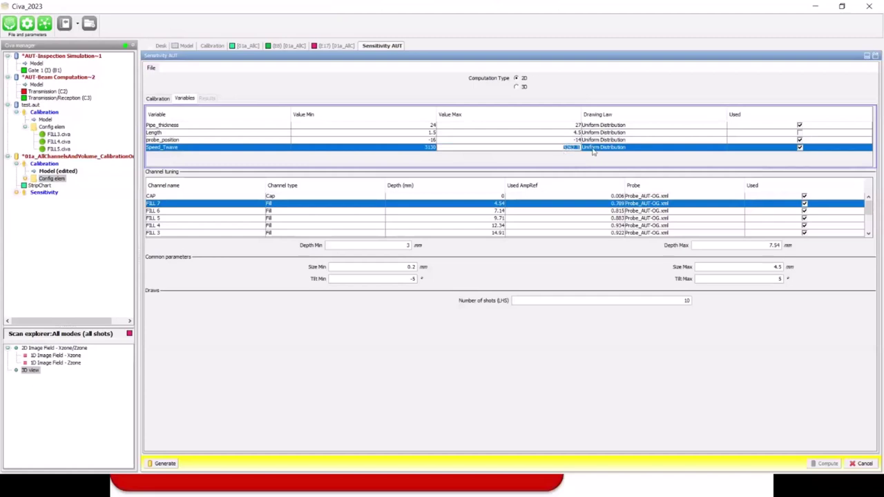
pyautogui.write('3280')
pyautogui.press('Return')
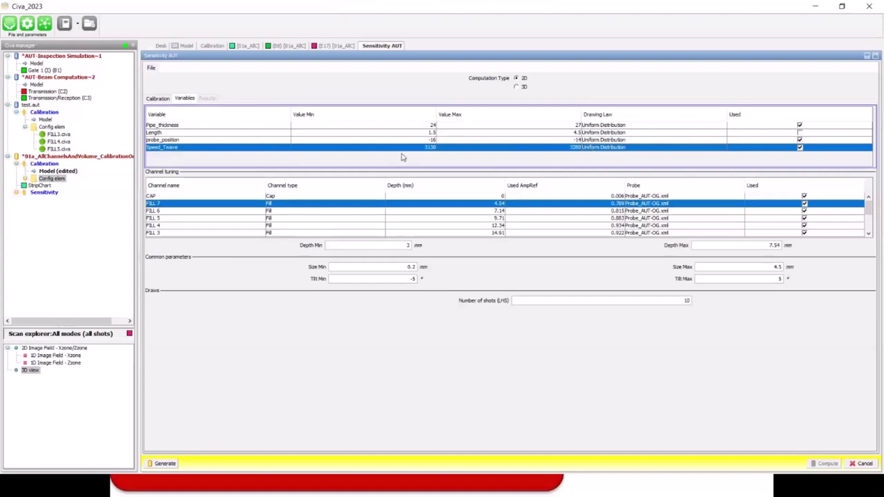
# Step: Review the Length variable's use, FILL 7's depth range, and the common flaw size and tilt limits
pyautogui.click(799, 132)
pyautogui.click(799, 133)
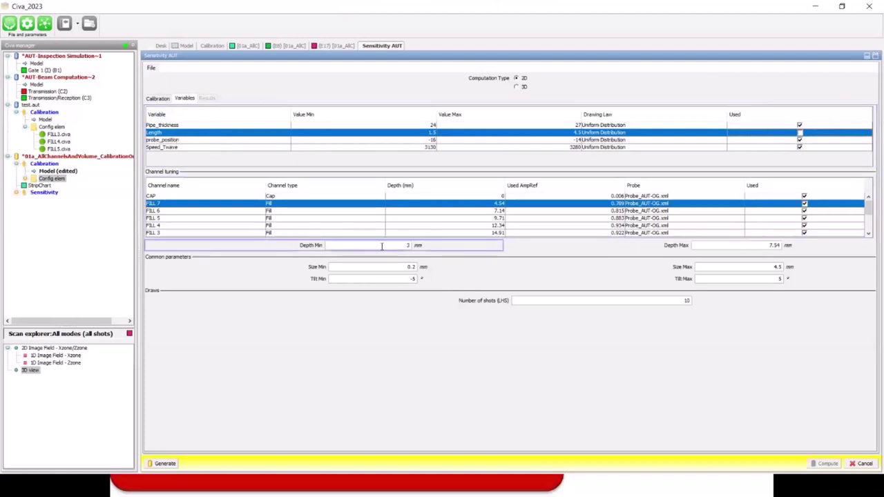
pyautogui.click(414, 246)
pyautogui.doubleClick(413, 246)
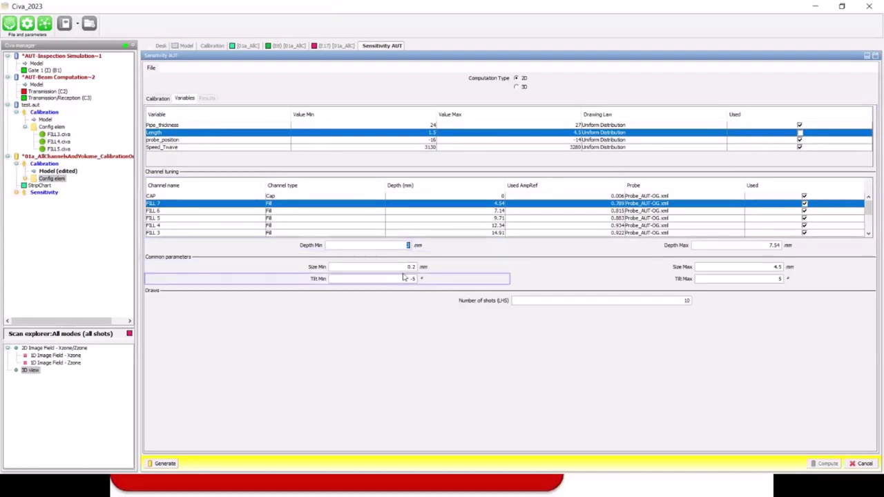
pyautogui.doubleClick(411, 267)
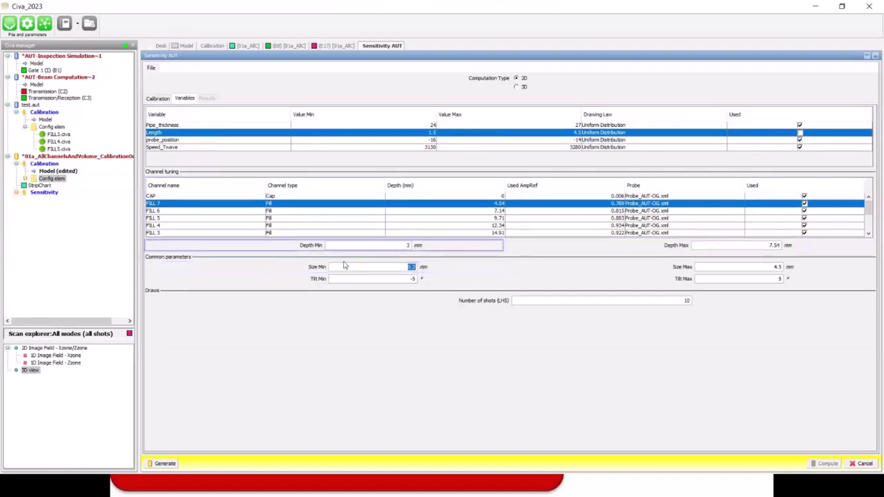
pyautogui.doubleClick(407, 246)
pyautogui.click(739, 245)
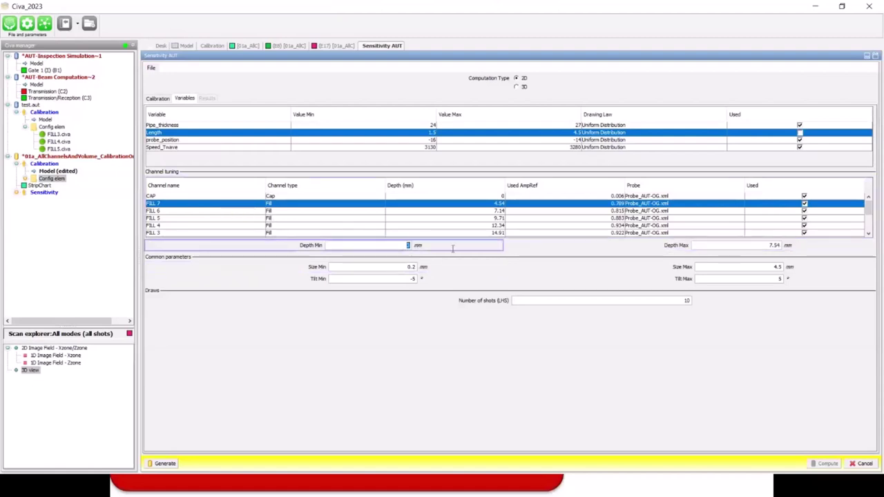
pyautogui.press('Tab')
pyautogui.click(400, 244)
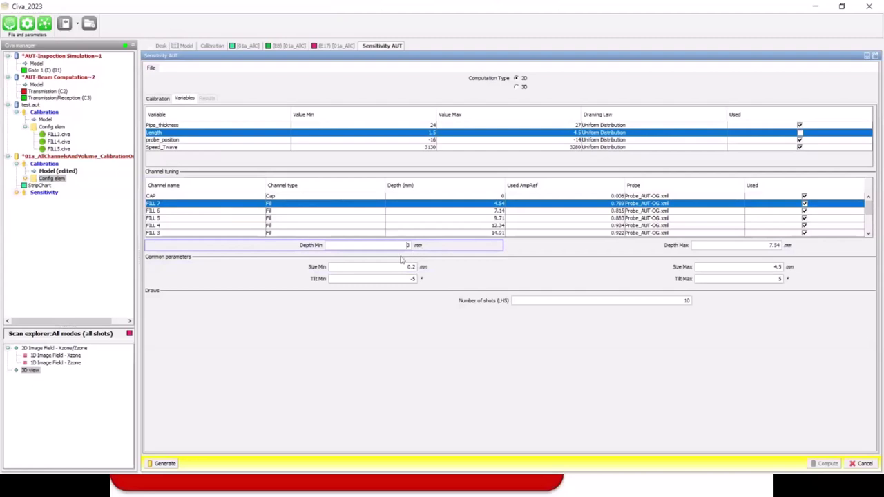
pyautogui.press('Tab')
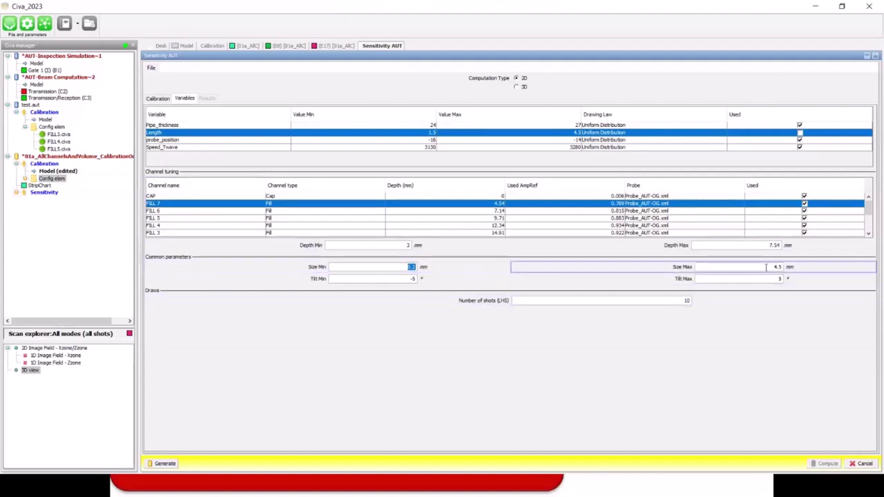
pyautogui.click(406, 278)
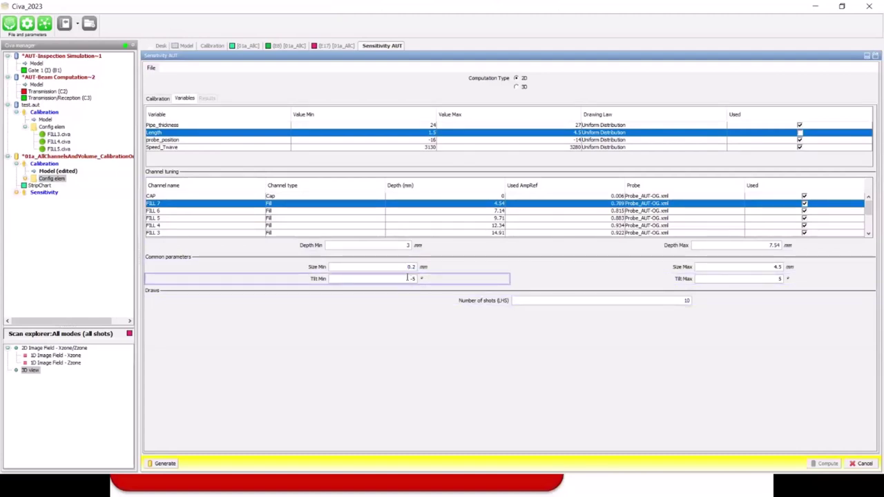
pyautogui.moveTo(403, 278); pyautogui.dragTo(437, 283)
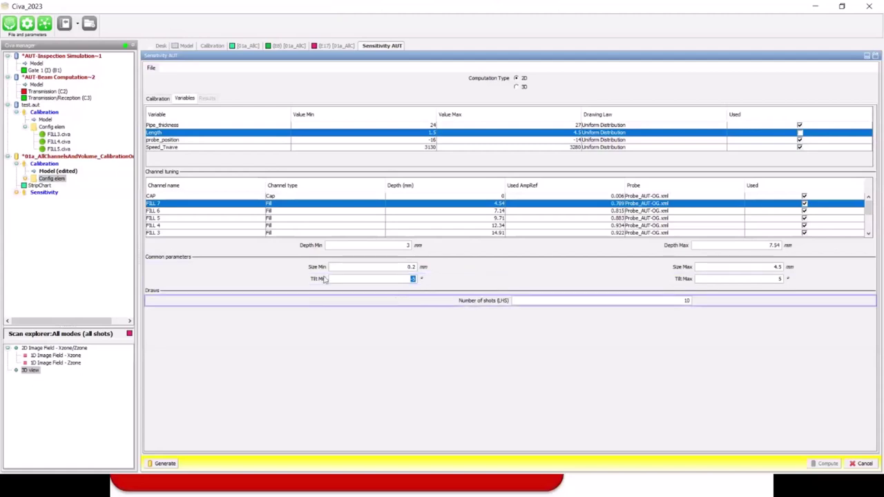
pyautogui.click(802, 203)
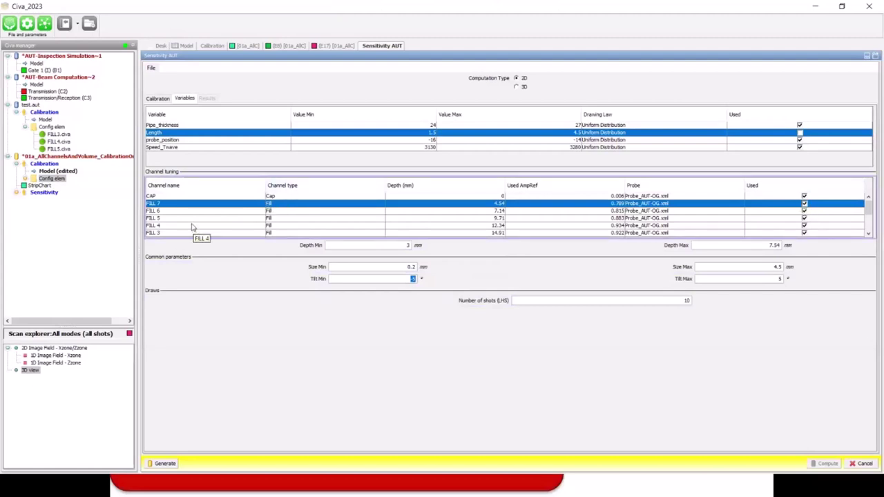
# Step: Set the number of LHS shots to 1000 and generate the sensitivity study's configuration files
pyautogui.click(676, 299)
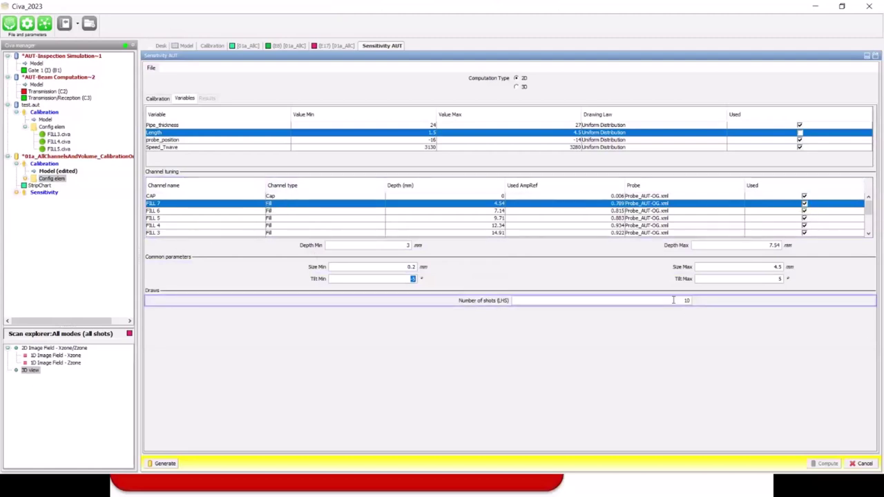
pyautogui.doubleClick(729, 308)
pyautogui.write('1000')
pyautogui.press('Tab')
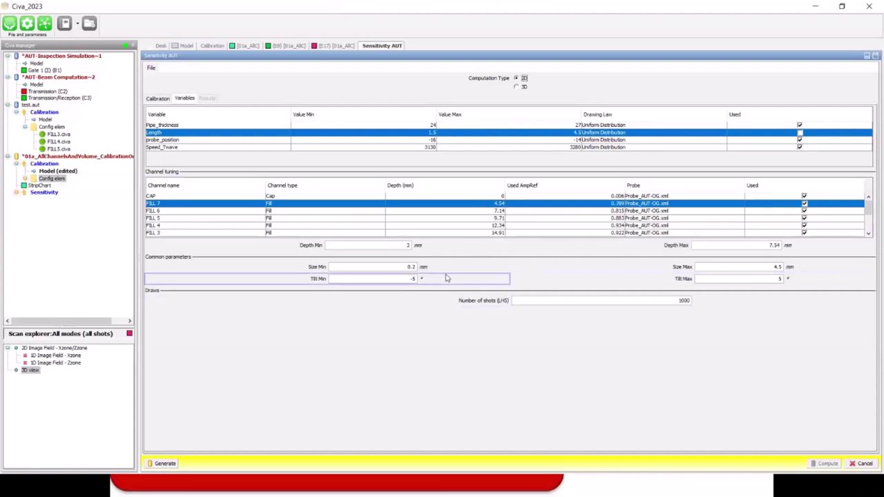
pyautogui.click(164, 464)
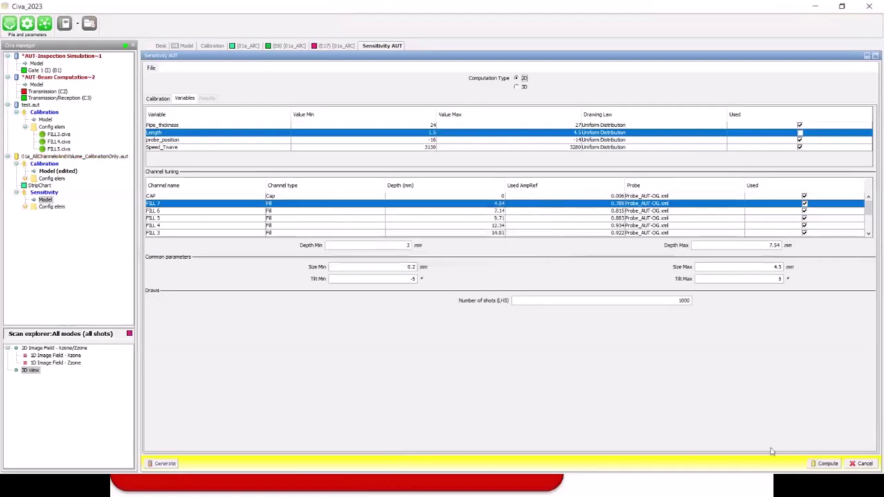
# Step: Start computing the sensitivity study and inspect its queued .var files in the Batch manager
pyautogui.click(825, 464)
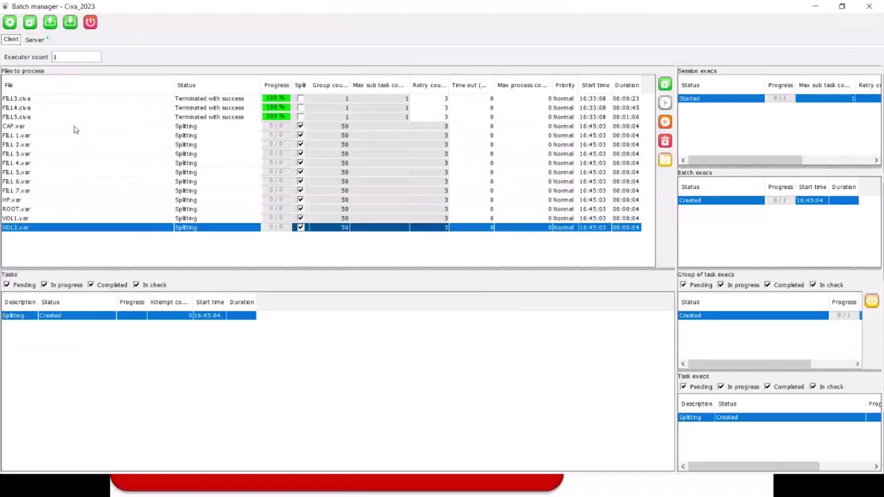
pyautogui.click(75, 129)
pyautogui.click(75, 138)
pyautogui.click(75, 146)
pyautogui.click(71, 154)
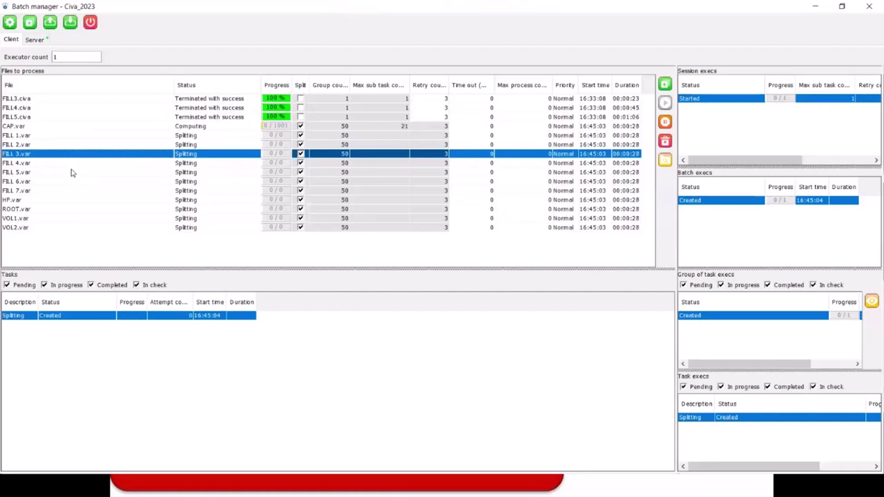
# Step: Remove all sensitivity jobs from CAP.var through VOL2.var from the batch list and close the Batch manager
pyautogui.click(73, 128)
pyautogui.keyDown('shift'); pyautogui.click(66, 227); pyautogui.keyUp('shift')
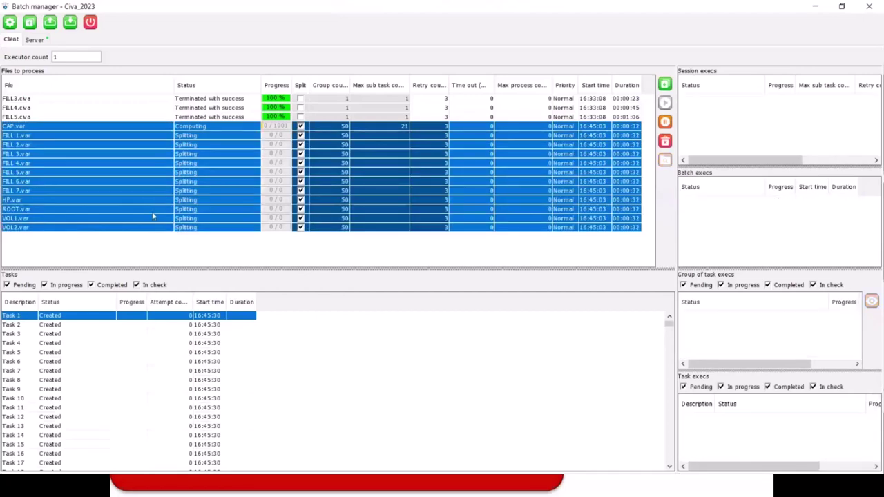
pyautogui.click(664, 140)
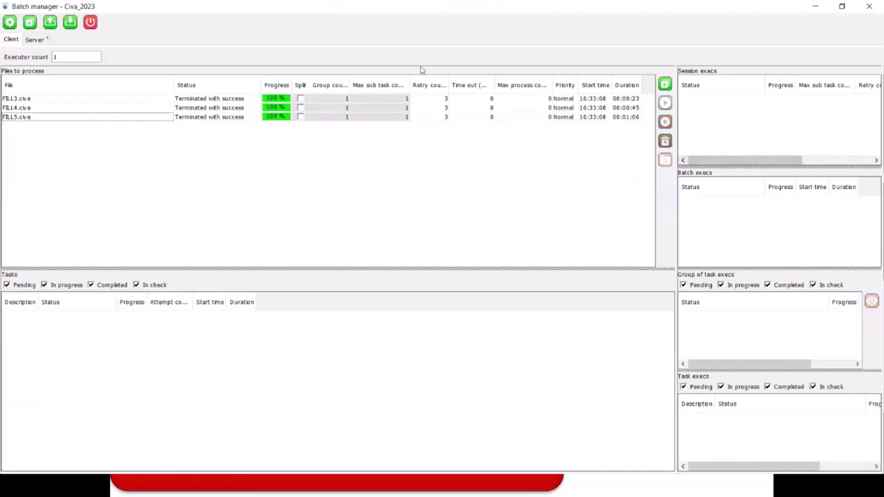
pyautogui.doubleClick(448, 7)
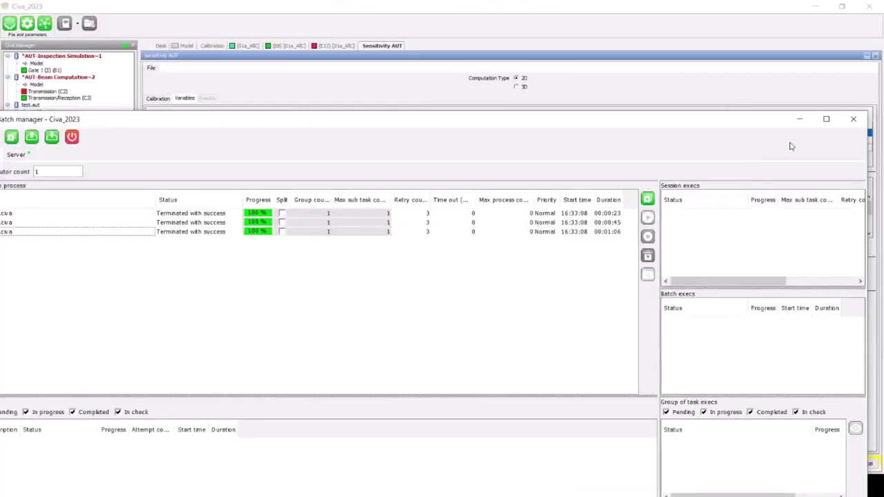
pyautogui.click(851, 121)
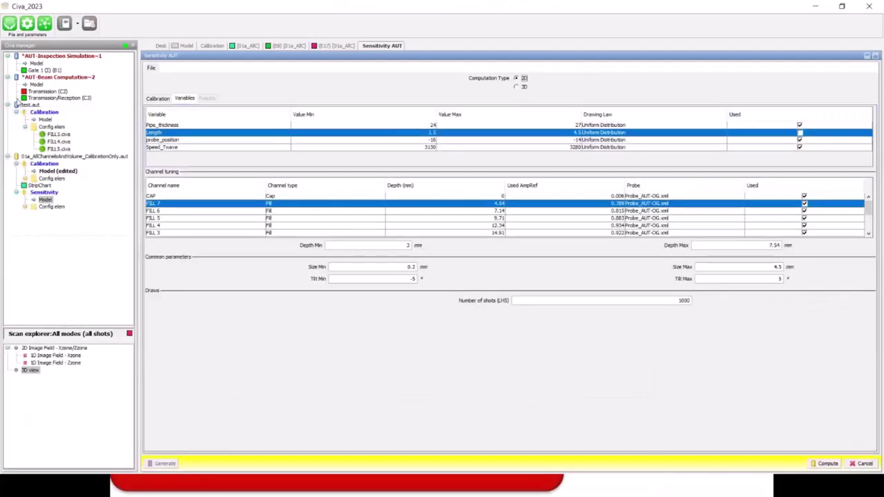
# Step: Open 03a_7Fills_L4_3D_NoSizingNoPOD.aut from the CIVA_AUT_Pipeline_Webinar bookmark
pyautogui.click(159, 46)
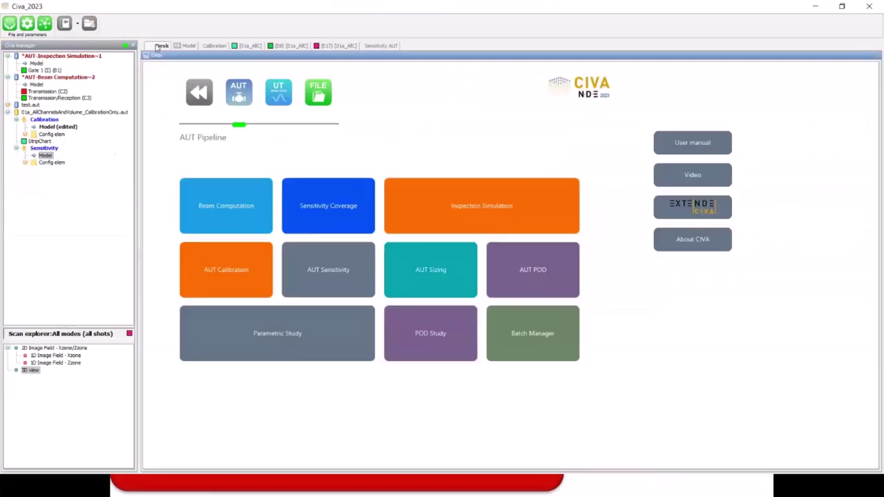
pyautogui.click(322, 97)
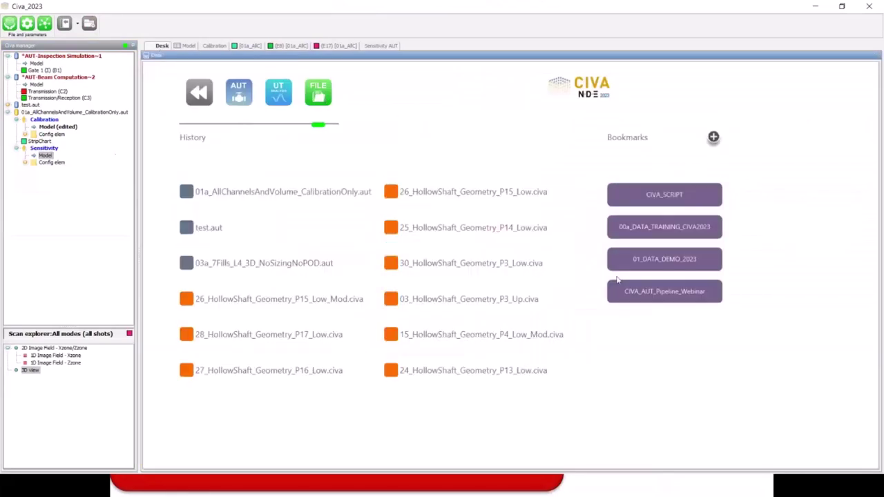
pyautogui.click(662, 290)
pyautogui.click(399, 228)
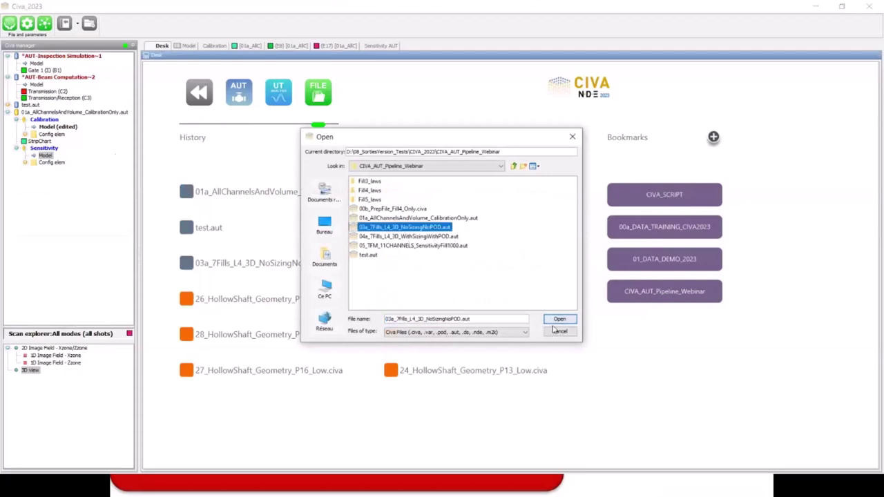
pyautogui.press('Return')
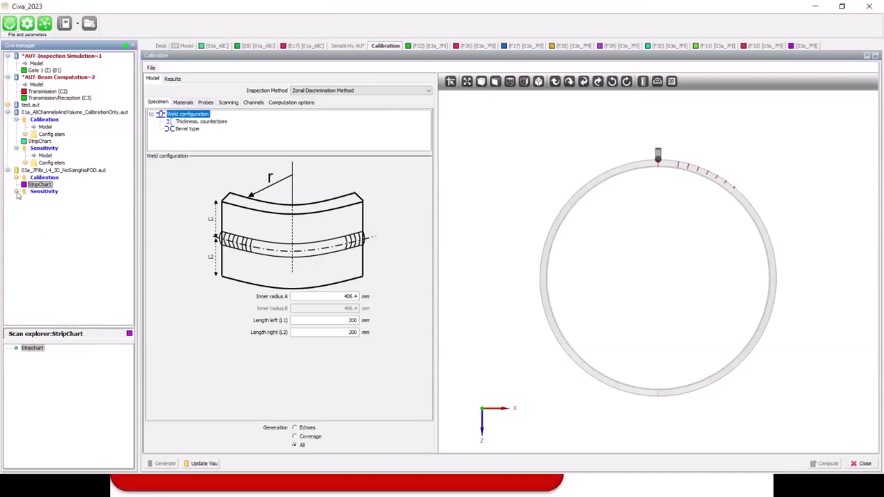
# Step: Open the Sensitivity model of 03a_7Fills_L4_3D_NoSizingNoPOD.aut, review its variables, and display its results
pyautogui.click(17, 192)
pyautogui.click(48, 200)
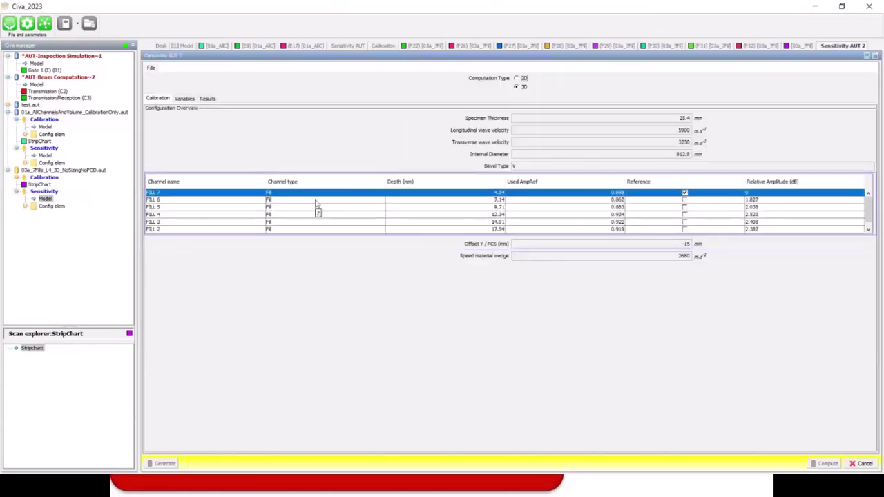
pyautogui.click(189, 100)
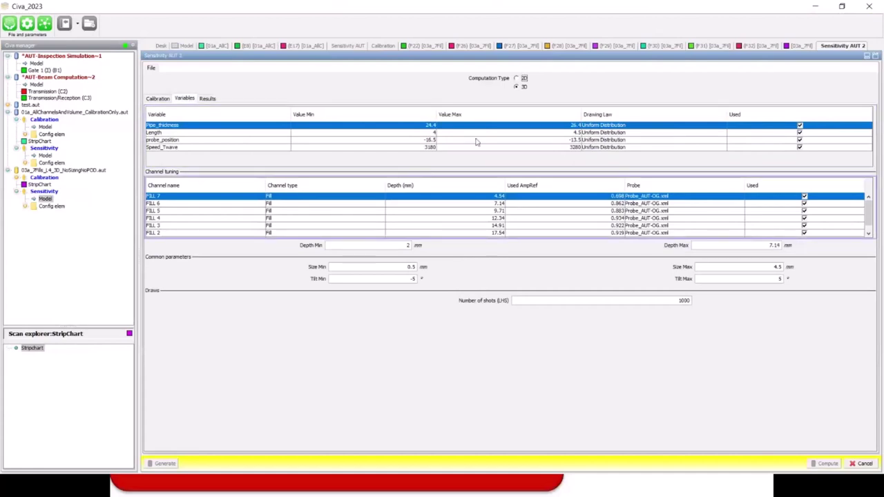
pyautogui.click(207, 99)
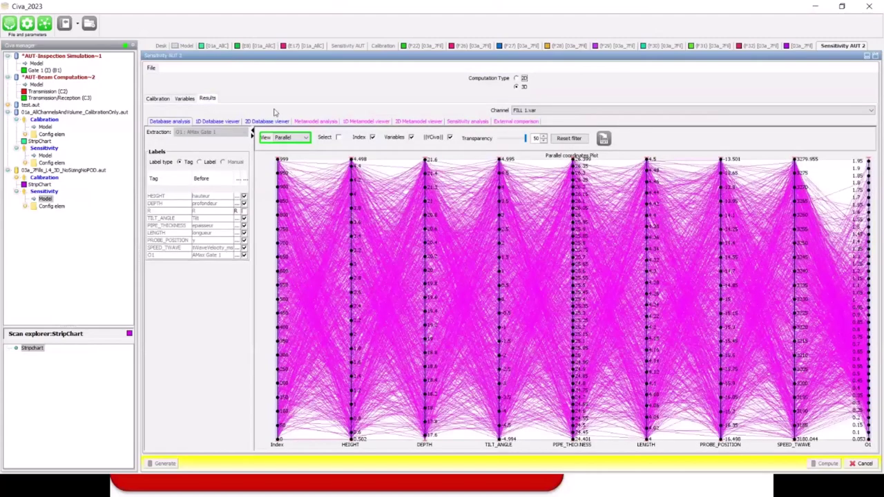
# Step: Display the parallel coordinates plot of the sensitivity results for the FILL 4.var channel
pyautogui.click(538, 112)
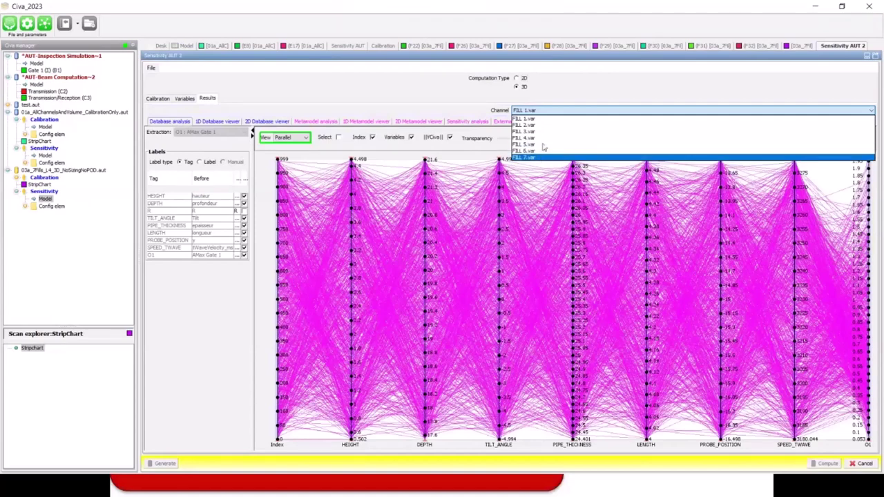
pyautogui.click(402, 166)
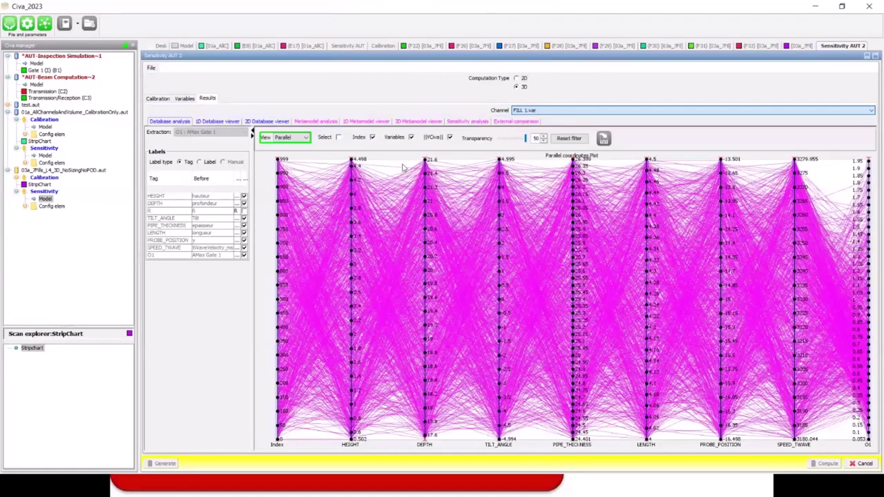
pyautogui.press('Down')
pyautogui.press('Down')
pyautogui.press('Down')
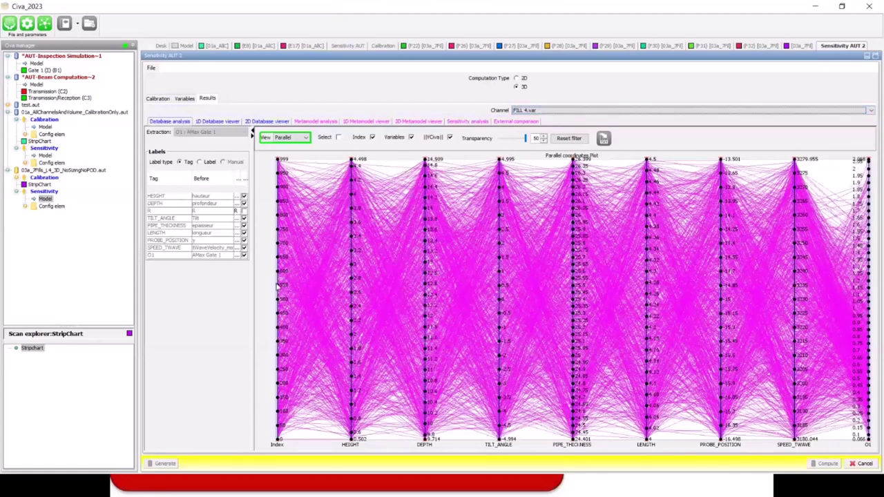
# Step: Display the 1D metamodel curve for FILL 4.var against HEIGHT and place its cursor at a HEIGHT of about 1.713
pyautogui.click(274, 447)
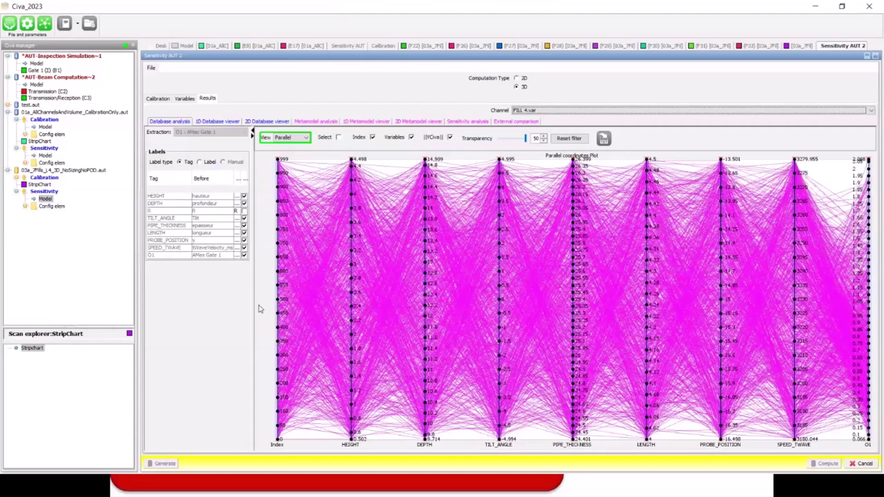
pyautogui.click(364, 122)
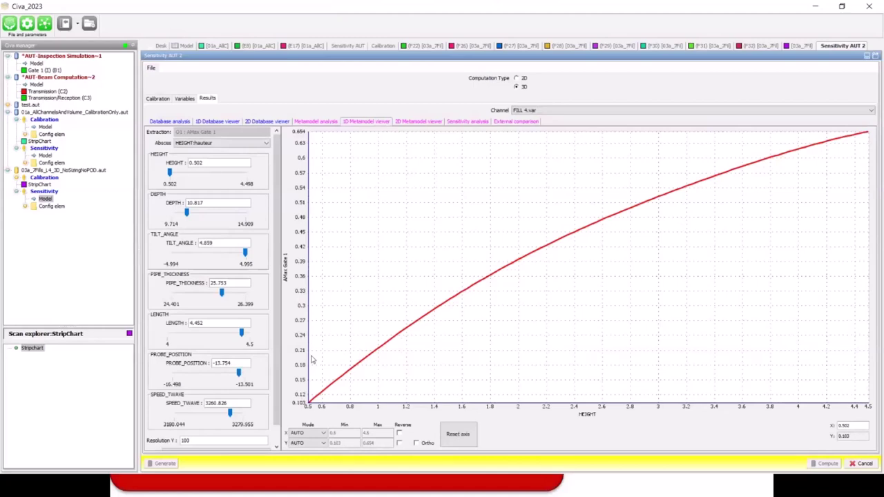
pyautogui.moveTo(310, 400); pyautogui.dragTo(449, 351)
pyautogui.moveTo(619, 255); pyautogui.dragTo(479, 339)
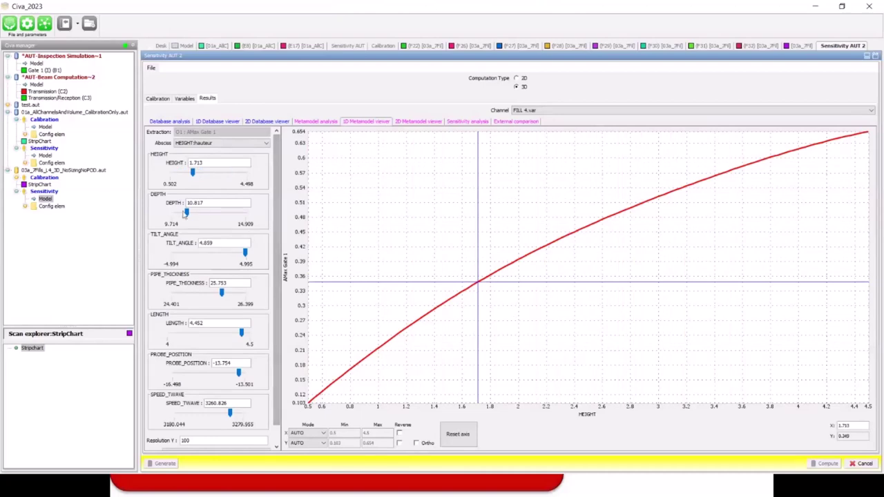
# Step: Set the 1D metamodel's DEPTH to 12.519, TILT_ANGLE to 2.398, PIPE_THICKNESS to 24.741, LENGTH to 4.24, PROBE_POSITION to -15.539 and SPEED_TWAVE to 3240.99
pyautogui.moveTo(187, 215); pyautogui.dragTo(211, 214)
pyautogui.moveTo(244, 253); pyautogui.dragTo(226, 252)
pyautogui.moveTo(221, 293); pyautogui.dragTo(183, 293)
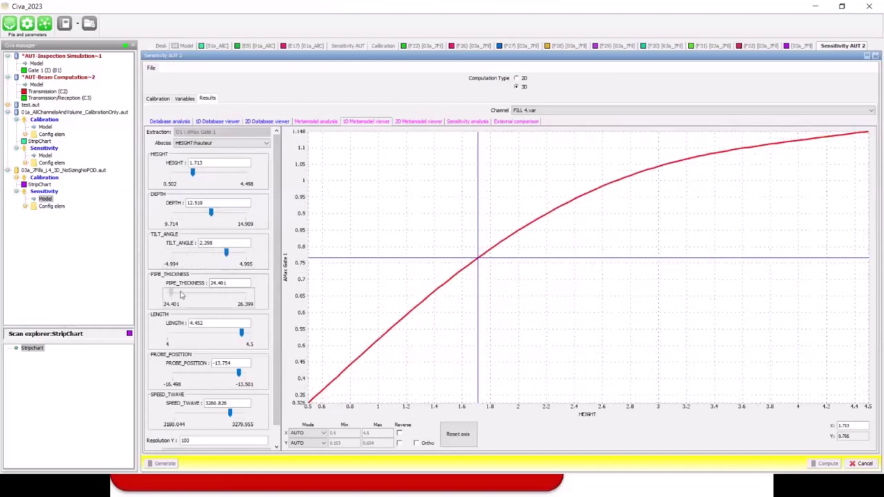
pyautogui.moveTo(237, 337); pyautogui.dragTo(205, 335)
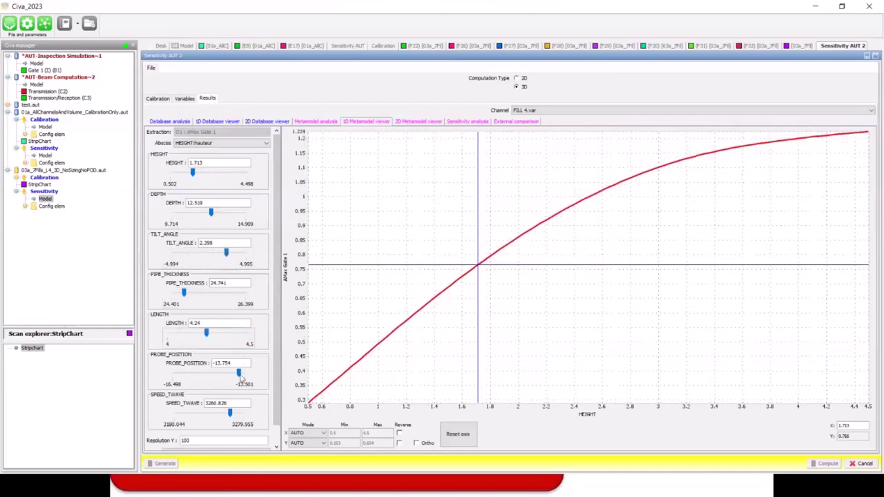
pyautogui.moveTo(239, 373); pyautogui.dragTo(195, 373)
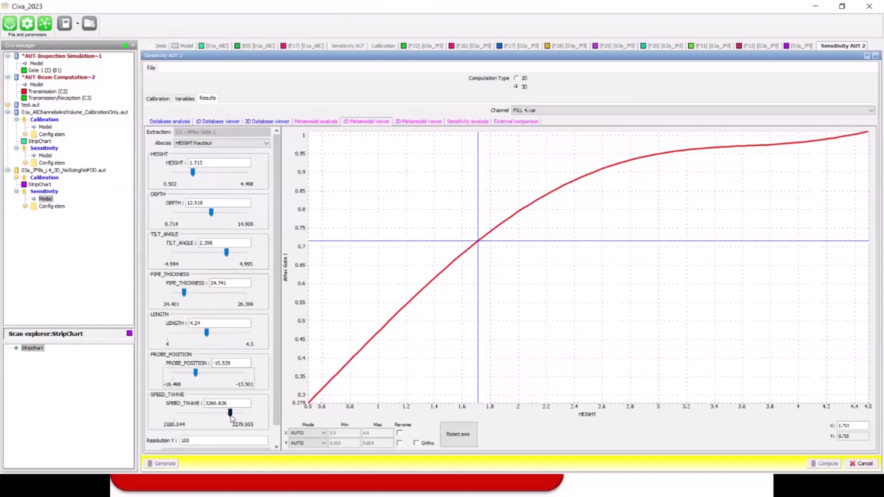
pyautogui.moveTo(231, 413)
pyautogui.mouseDown()
pyautogui.moveTo(167, 417)
pyautogui.moveTo(217, 420)
pyautogui.mouseUp()
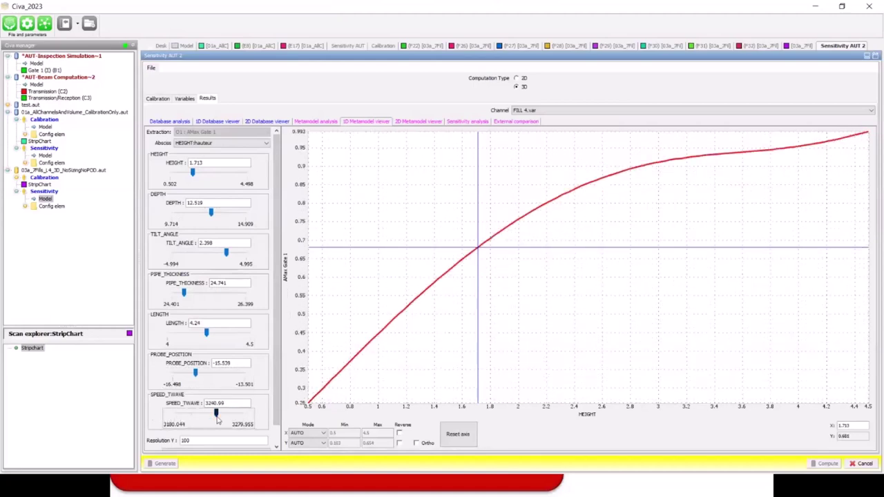
# Step: Plot the 1D metamodel against DEPTH, with HEIGHT at 2.82, TILT_ANGLE at -3.596 and PIPE_THICKNESS at 24.761
pyautogui.click(233, 145)
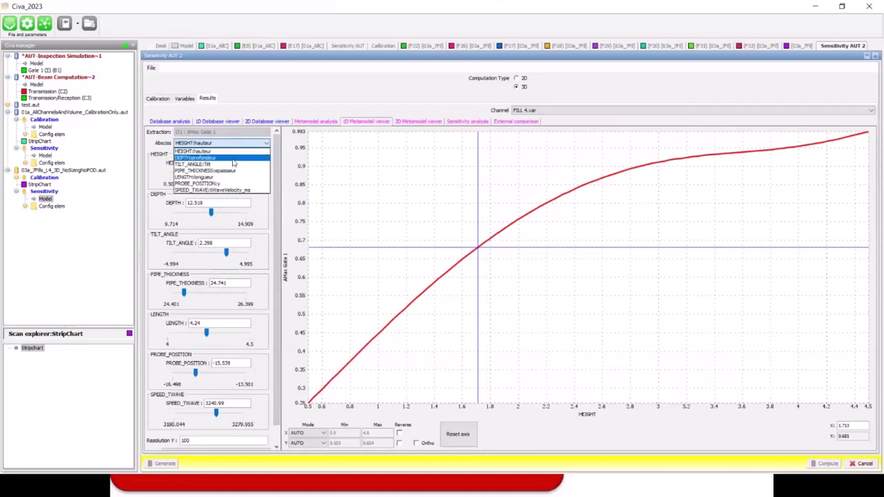
pyautogui.click(221, 157)
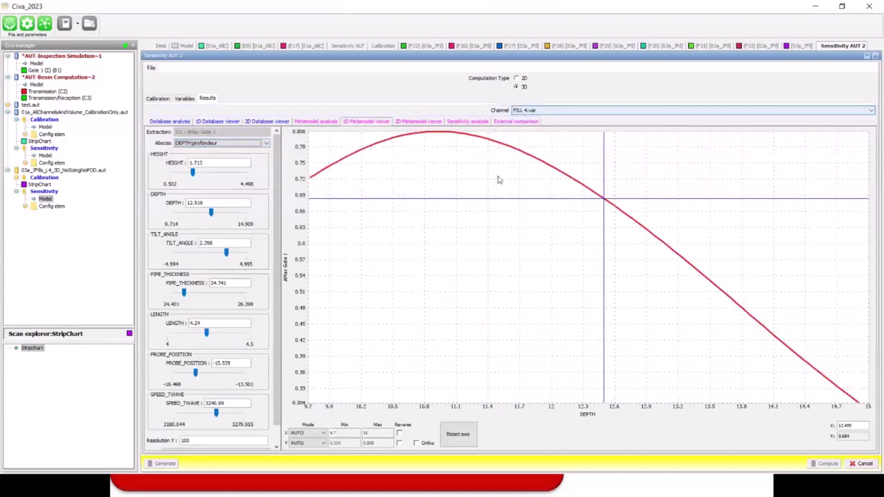
pyautogui.moveTo(193, 172); pyautogui.dragTo(214, 173)
pyautogui.moveTo(225, 254); pyautogui.dragTo(181, 255)
pyautogui.moveTo(185, 294)
pyautogui.mouseDown()
pyautogui.moveTo(221, 293)
pyautogui.moveTo(184, 292)
pyautogui.mouseUp()
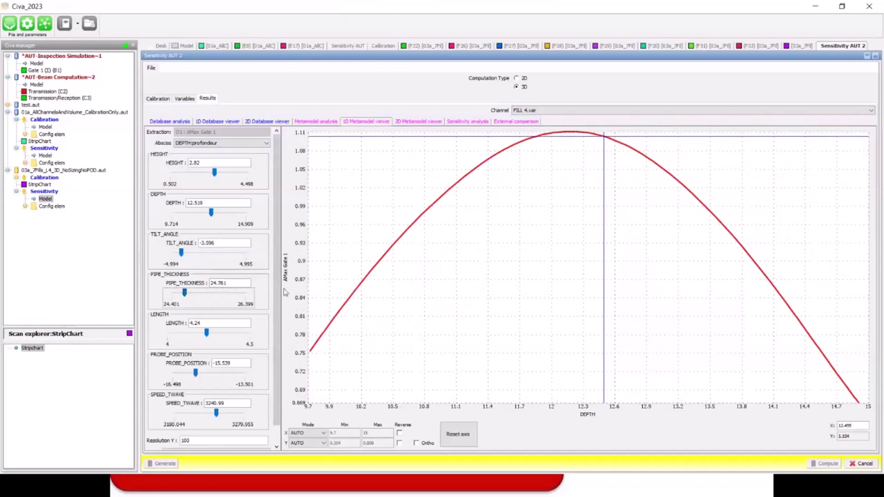
# Step: Change the 1D metamodel curve's amplitude display mode to dB
pyautogui.scroll(-1, 280, 418)
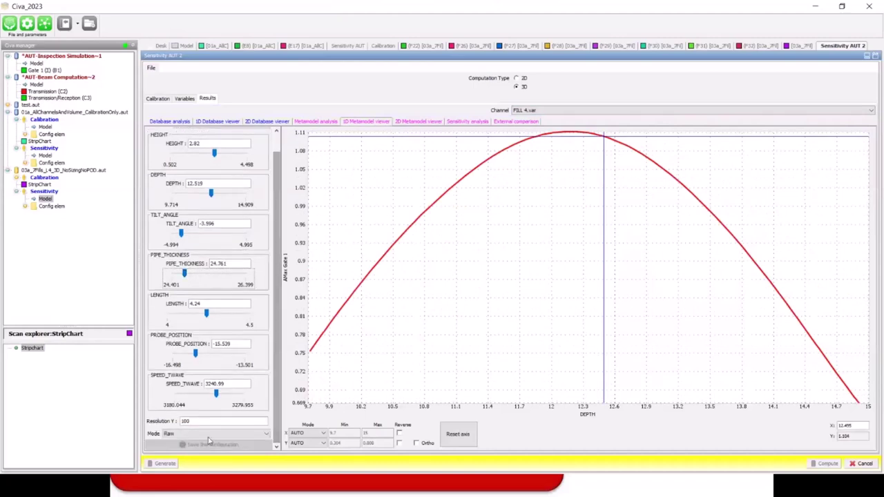
pyautogui.click(208, 435)
pyautogui.click(180, 448)
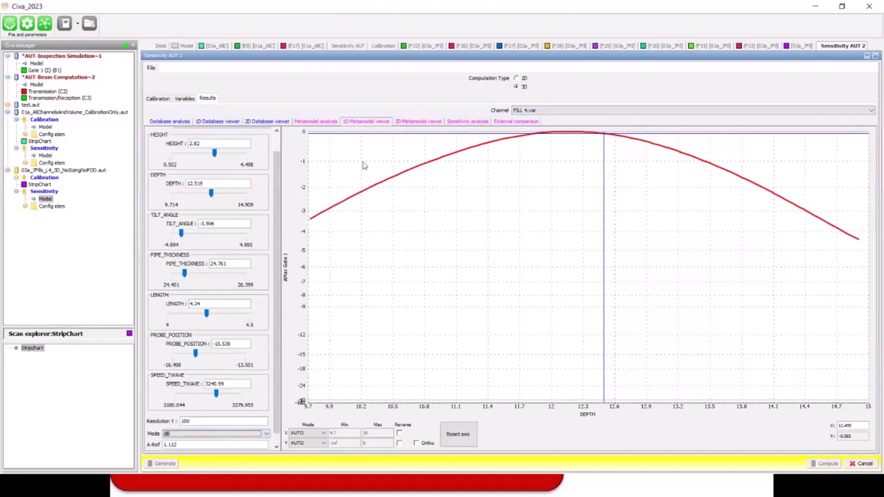
# Step: Display the 2D metamodel map of TILT_ANGLE against DEPTH and place its cursor at TILT_ANGLE -1.195 and DEPTH 11.88
pyautogui.click(413, 121)
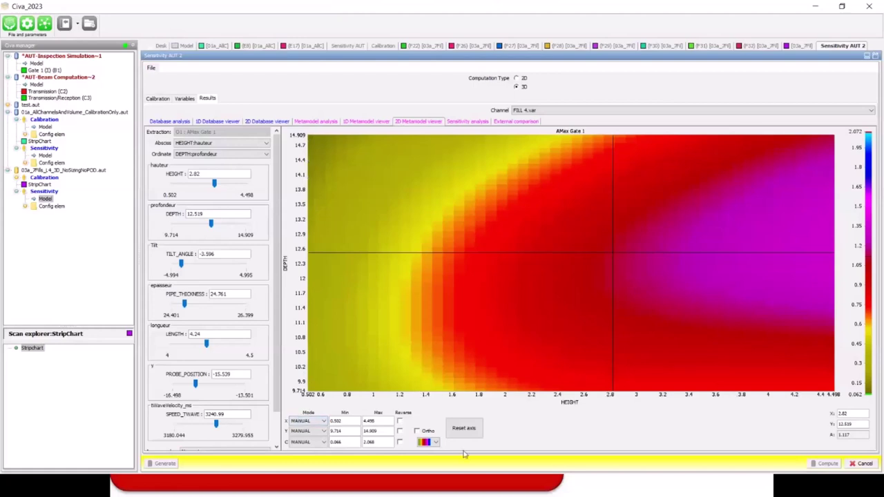
pyautogui.click(212, 144)
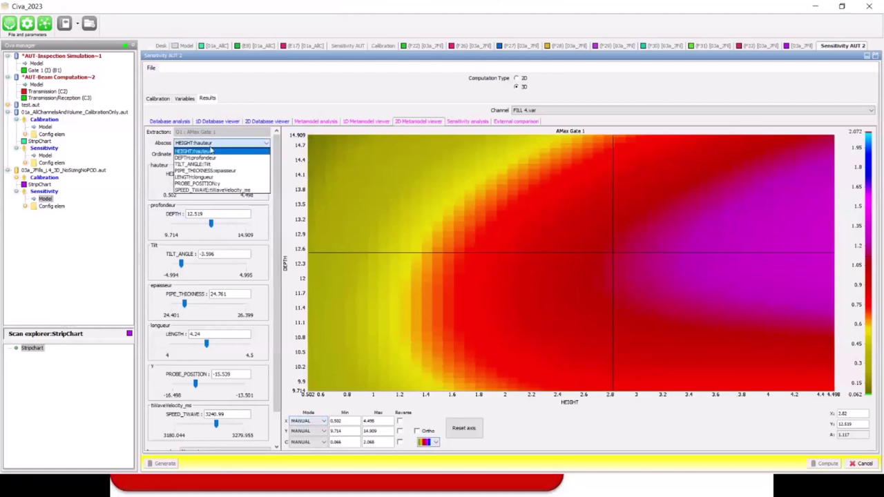
pyautogui.click(207, 163)
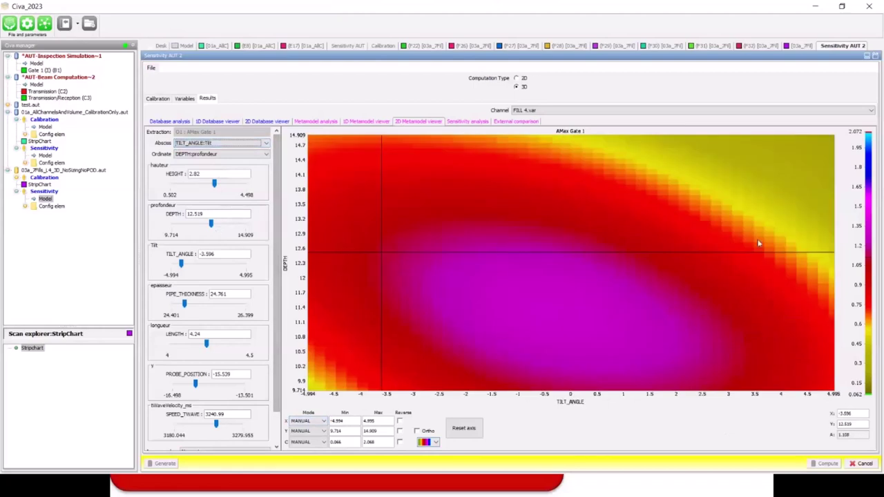
pyautogui.moveTo(382, 255); pyautogui.dragTo(508, 277)
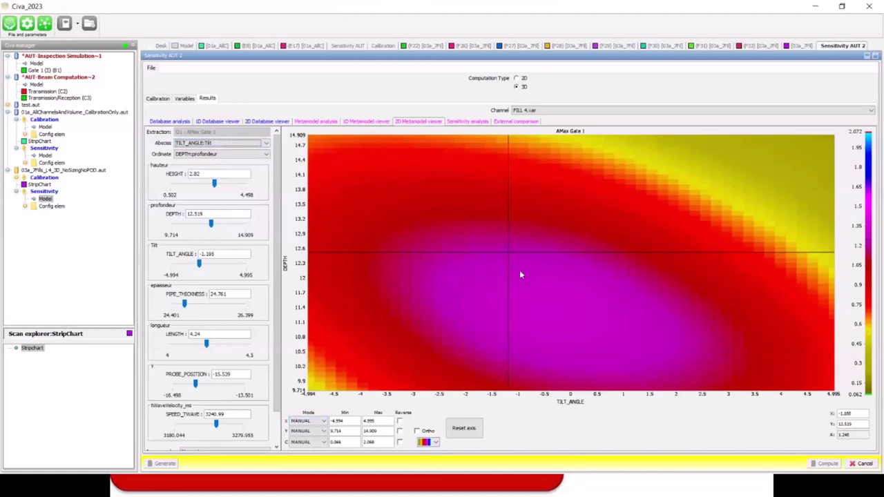
pyautogui.click(509, 285)
# Step: Set the 2D metamodel's PIPE_THICKNESS to 24.821, LENGTH to 4.295 and PROBE_POSITION to -15.179
pyautogui.moveTo(184, 305); pyautogui.dragTo(158, 306)
pyautogui.moveTo(243, 312); pyautogui.dragTo(185, 305)
pyautogui.moveTo(206, 343)
pyautogui.mouseDown()
pyautogui.moveTo(223, 355)
pyautogui.moveTo(216, 345)
pyautogui.mouseUp()
pyautogui.moveTo(195, 386)
pyautogui.mouseDown()
pyautogui.moveTo(183, 385)
pyautogui.moveTo(204, 387)
pyautogui.mouseUp()
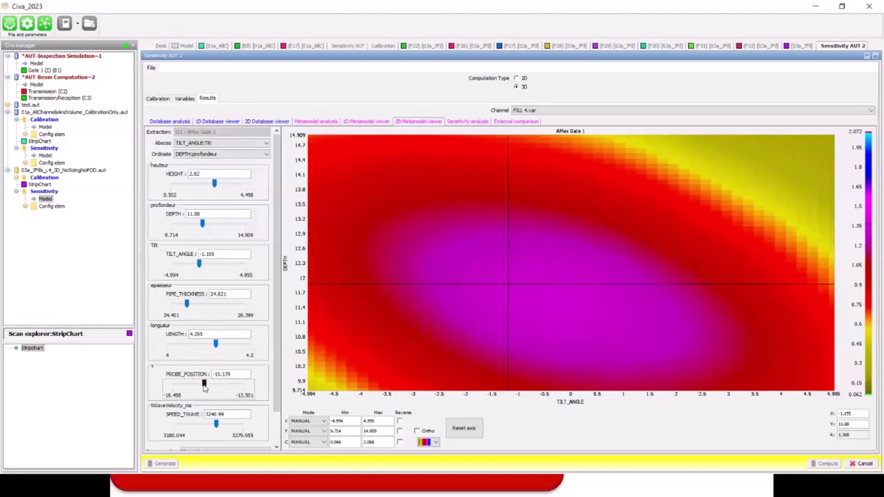
# Step: Display the sensitivity analysis with its total sensitivity charts enlarged over the parallel plot, and widen the variable table
pyautogui.click(473, 122)
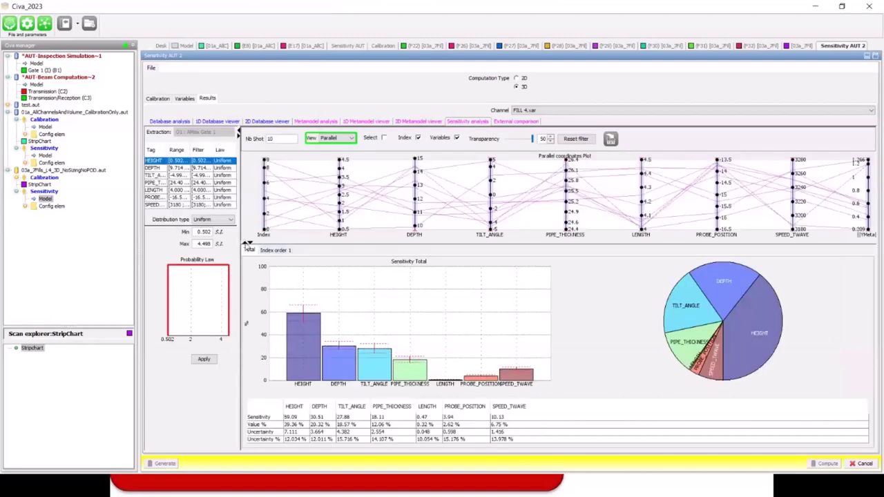
pyautogui.click(247, 244)
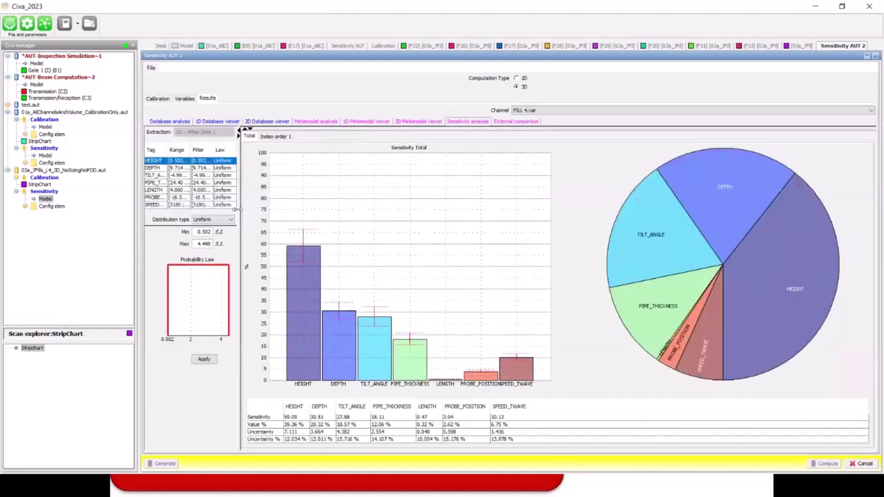
pyautogui.moveTo(237, 209); pyautogui.dragTo(263, 209)
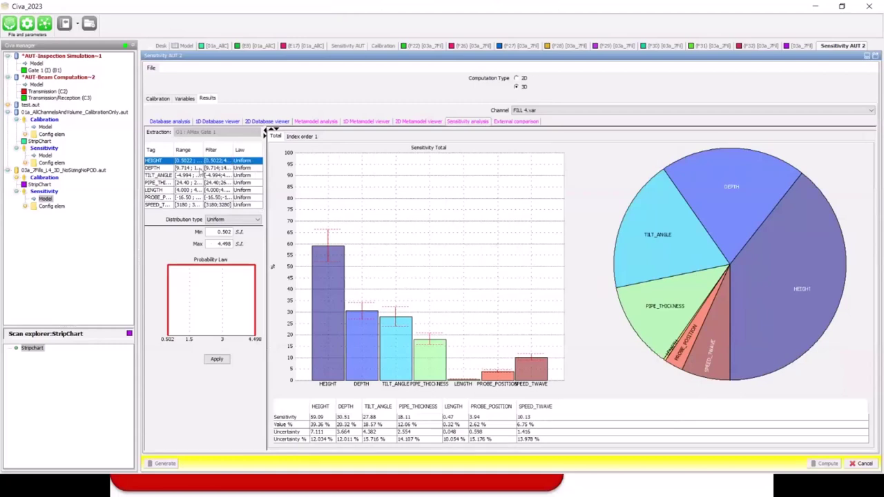
# Step: Review the distribution settings of the DEPTH, TILT_ANGLE, PIPE_THICKNESS and LENGTH variables
pyautogui.click(178, 168)
pyautogui.click(173, 175)
pyautogui.click(170, 182)
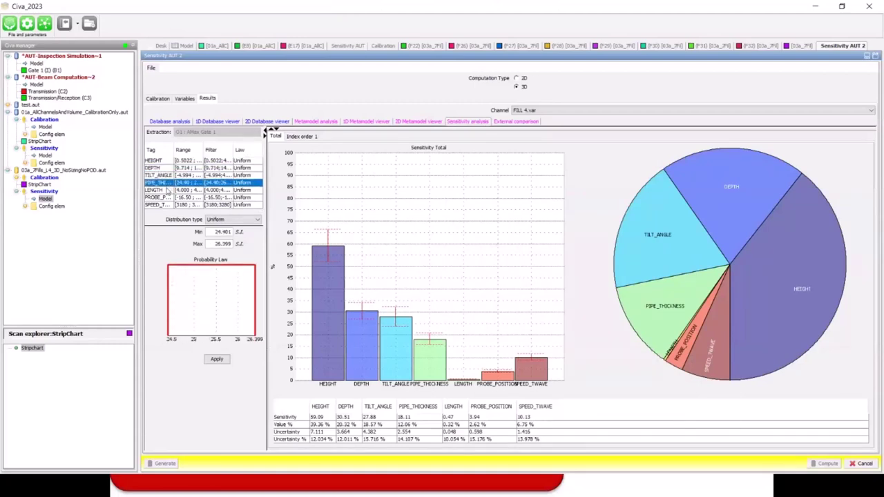
pyautogui.click(169, 190)
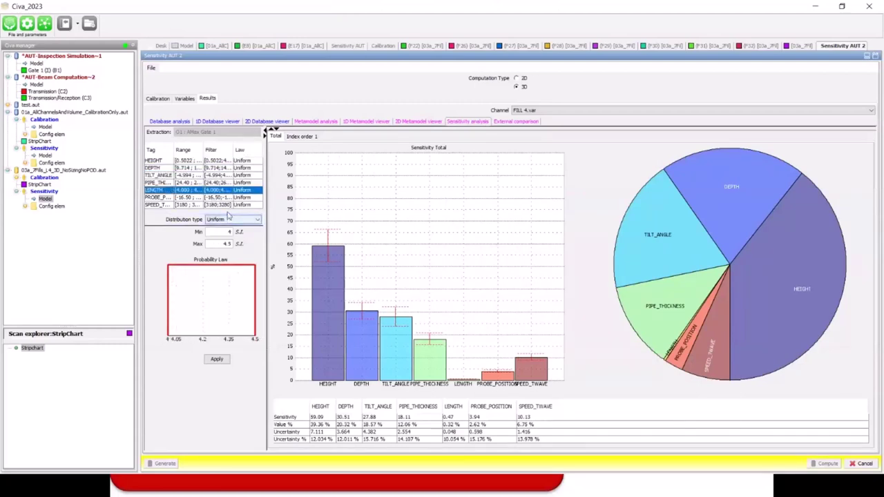
# Step: Give HEIGHT a Constant distribution with a value of 2.5 and apply it to the sensitivity analysis
pyautogui.click(227, 161)
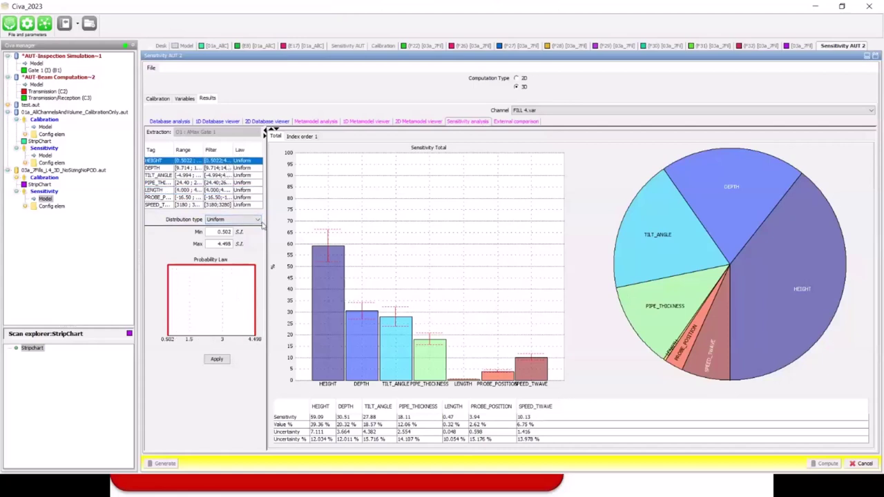
pyautogui.click(228, 219)
pyautogui.click(219, 260)
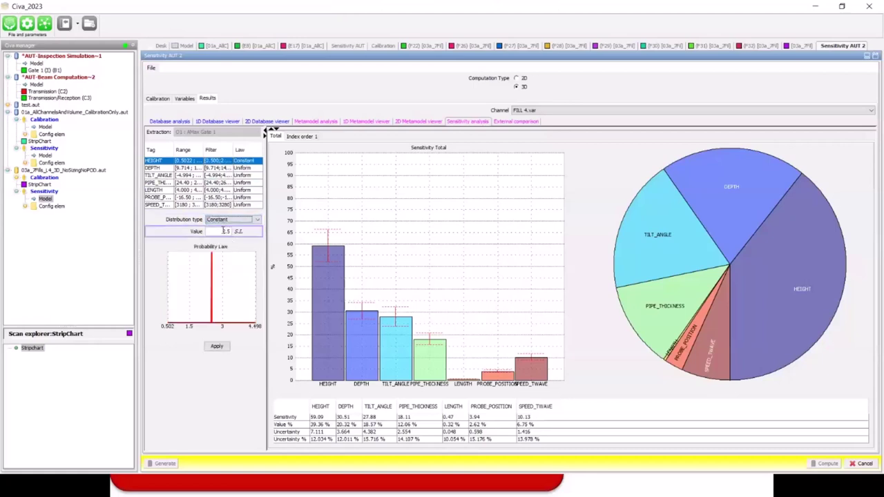
pyautogui.click(219, 346)
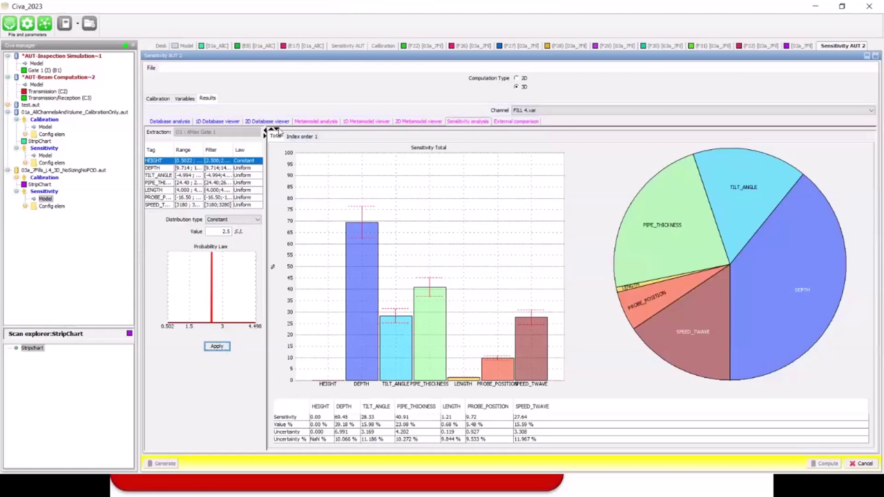
# Step: Expand the sensitivity analysis's parallel coordinates plot over the charts and set its number of shots to 500
pyautogui.moveTo(280, 132); pyautogui.dragTo(288, 236)
pyautogui.click(276, 243)
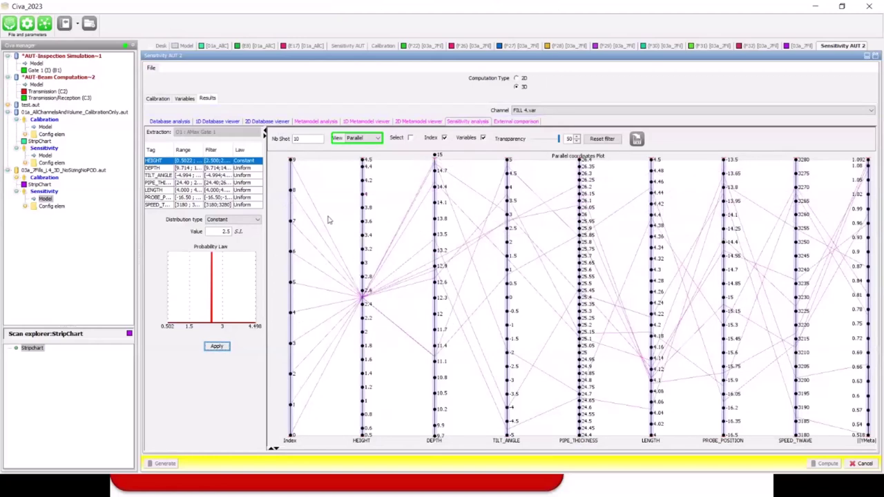
pyautogui.click(310, 138)
pyautogui.write('10')
pyautogui.press('BackSpace')
pyautogui.press('BackSpace')
pyautogui.press('BackSpace')
pyautogui.write('500')
pyautogui.press('Return')
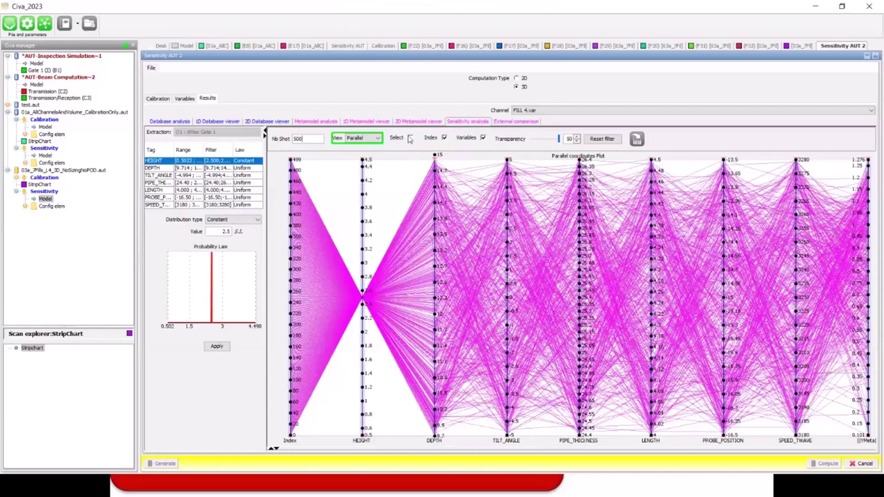
# Step: Enable configuration selection in the parallel coordinates plot and advance the highlighted configuration to number 7
pyautogui.click(410, 138)
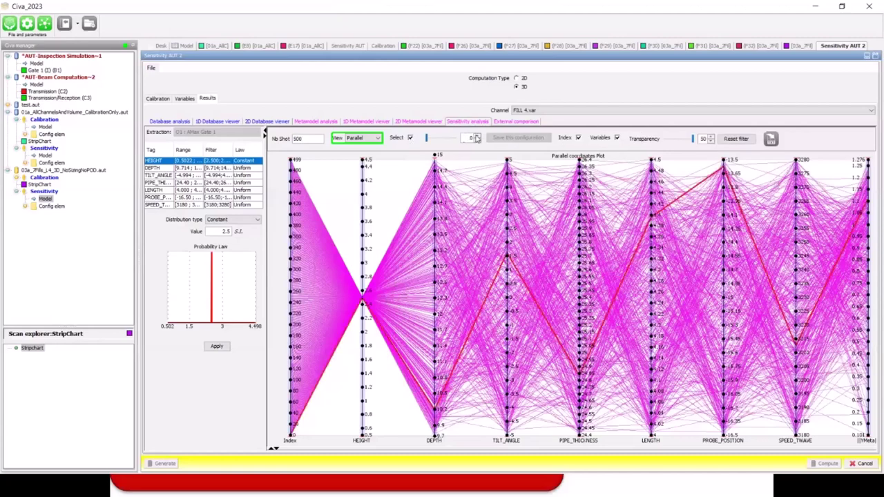
pyautogui.click(476, 137)
pyautogui.click(477, 136)
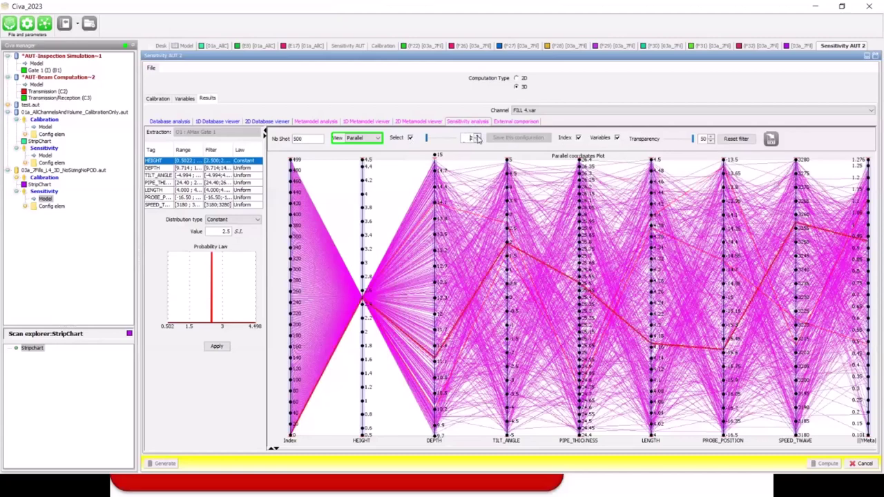
pyautogui.click(476, 137)
pyautogui.click(476, 137)
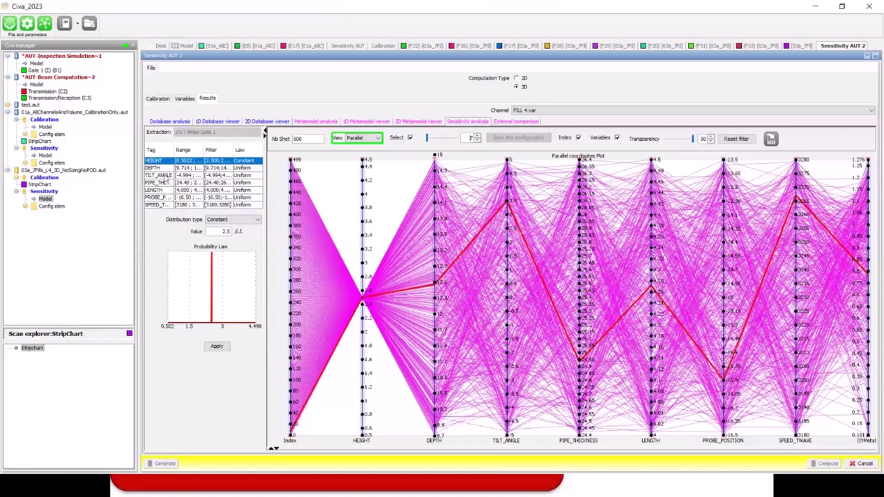
# Step: Give TILT_ANGLE a Normal distribution and apply it to the sensitivity analysis
pyautogui.click(165, 176)
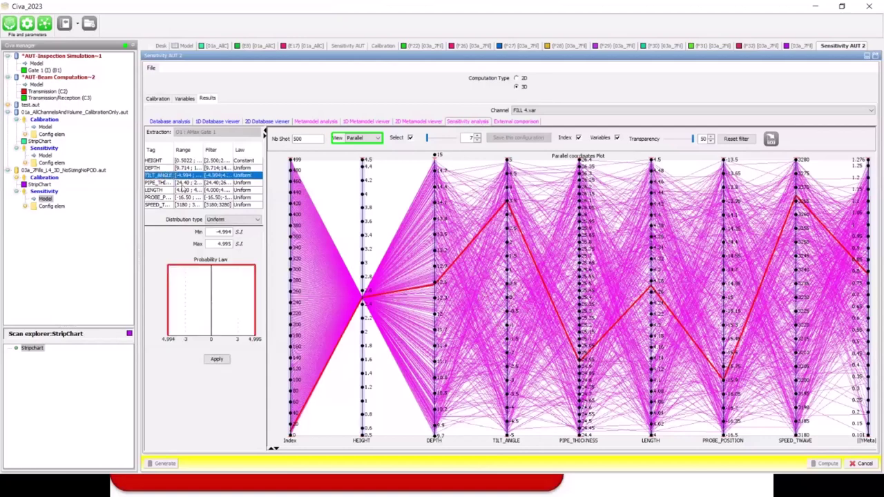
pyautogui.click(218, 221)
pyautogui.click(215, 234)
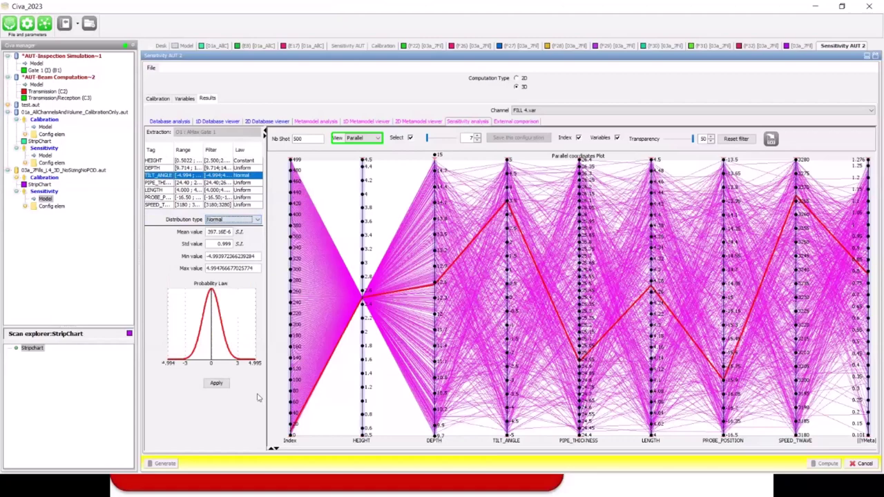
pyautogui.click(217, 384)
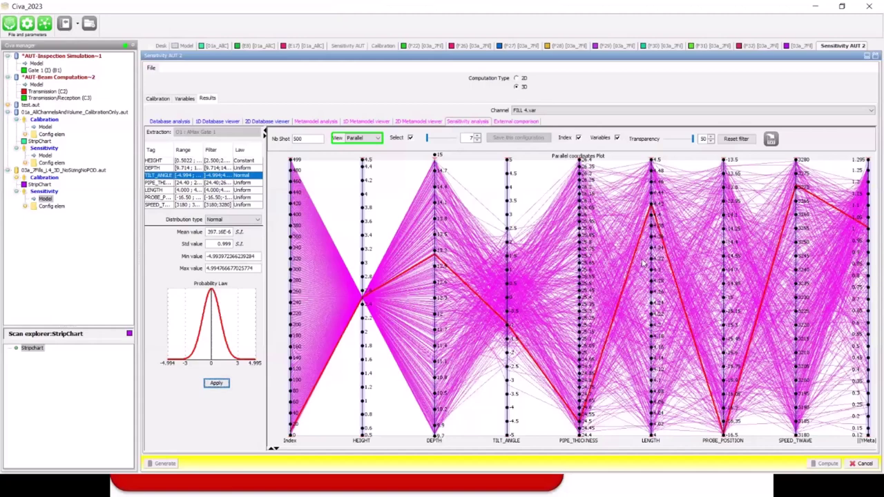
# Step: Return to the AUT Pipeline desk and create an AUT Sizing study for 03a_7Fills_L4_3D_NoSizingNoPOD.aut
pyautogui.click(158, 47)
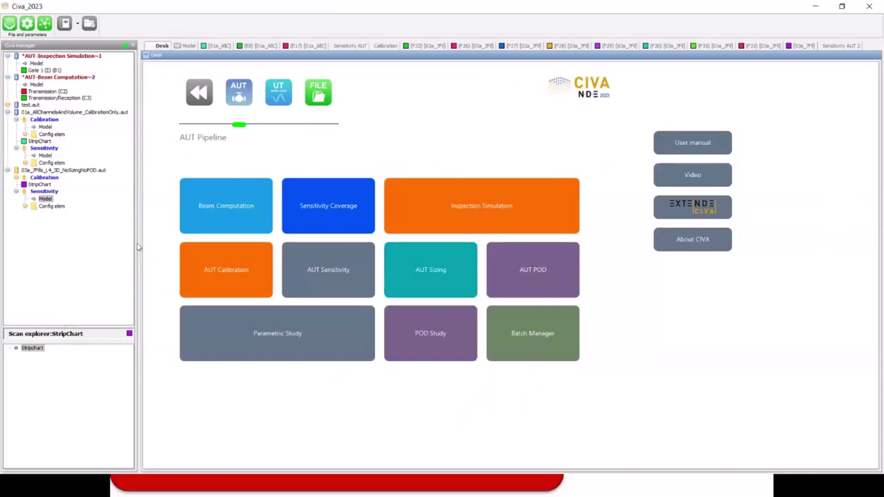
pyautogui.click(436, 273)
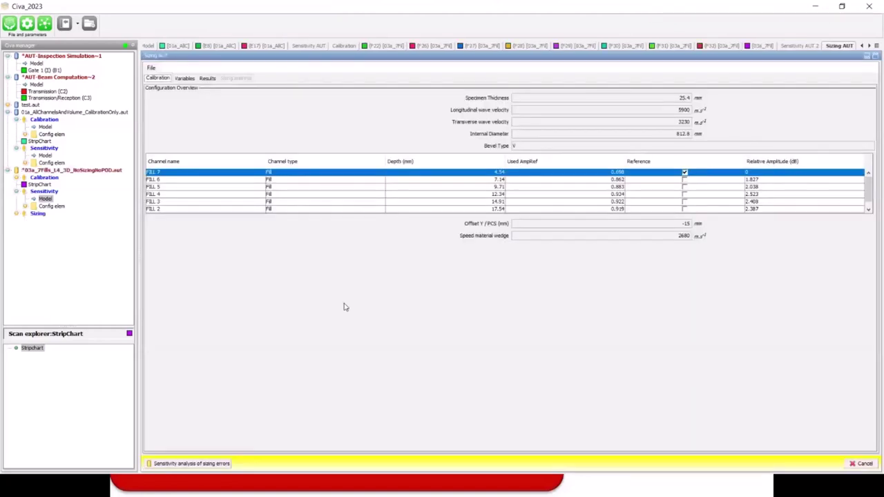
# Step: Review the sizing study's variables and draw counts, and display its comparison of real and estimated sizes
pyautogui.click(188, 79)
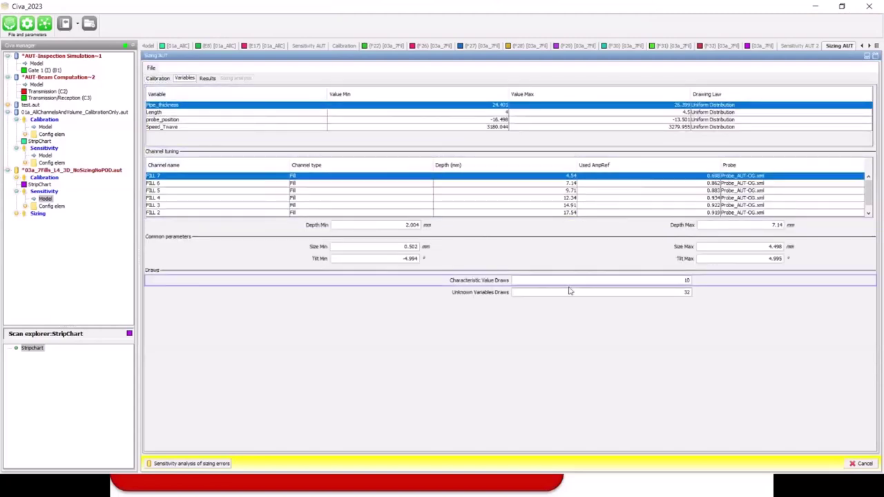
pyautogui.doubleClick(666, 284)
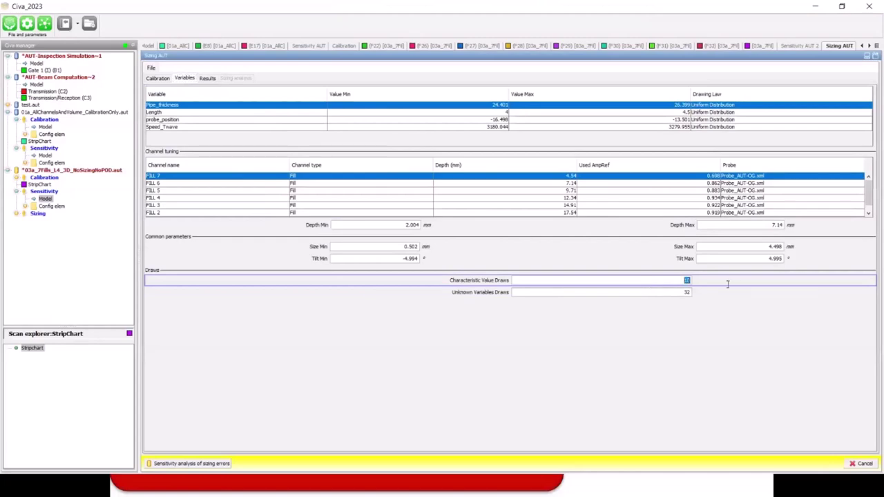
pyautogui.doubleClick(667, 293)
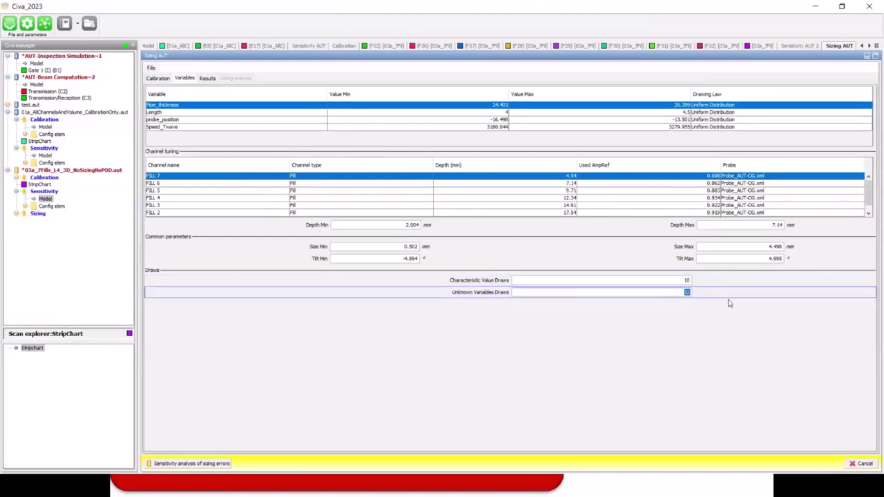
pyautogui.click(207, 78)
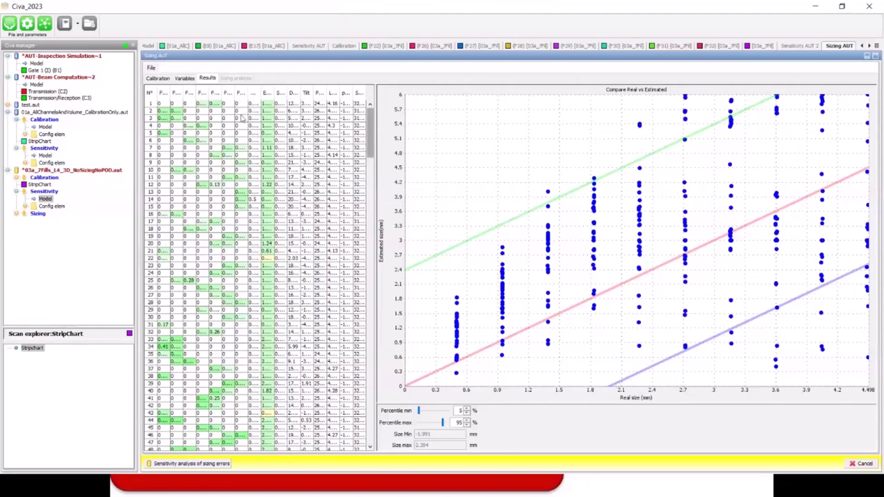
# Step: Set the sizing study's characteristic value draws to 20 and unknown variables draws to 40, and display the recalculated results
pyautogui.click(185, 78)
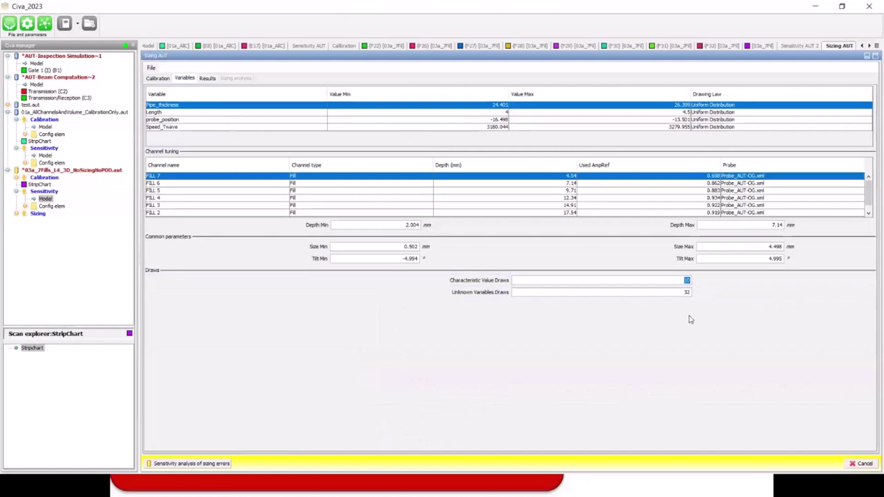
pyautogui.write('20')
pyautogui.doubleClick(686, 292)
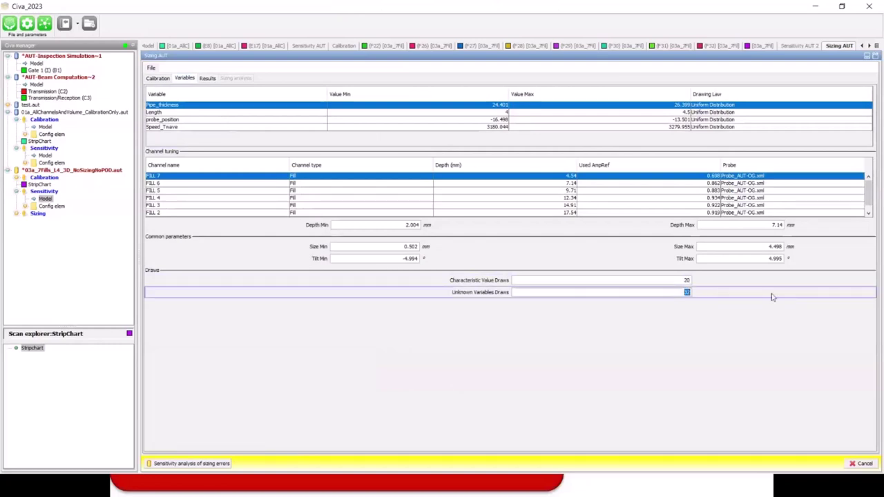
pyautogui.write('40')
pyautogui.press('Return')
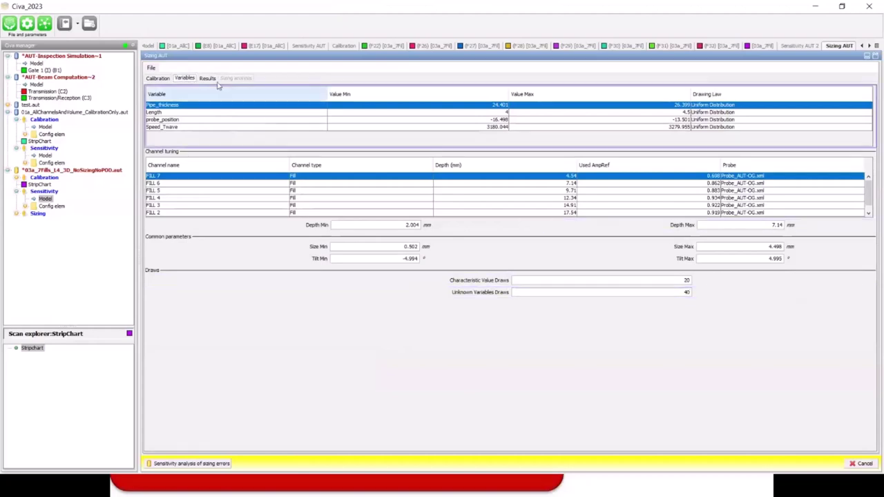
pyautogui.click(208, 78)
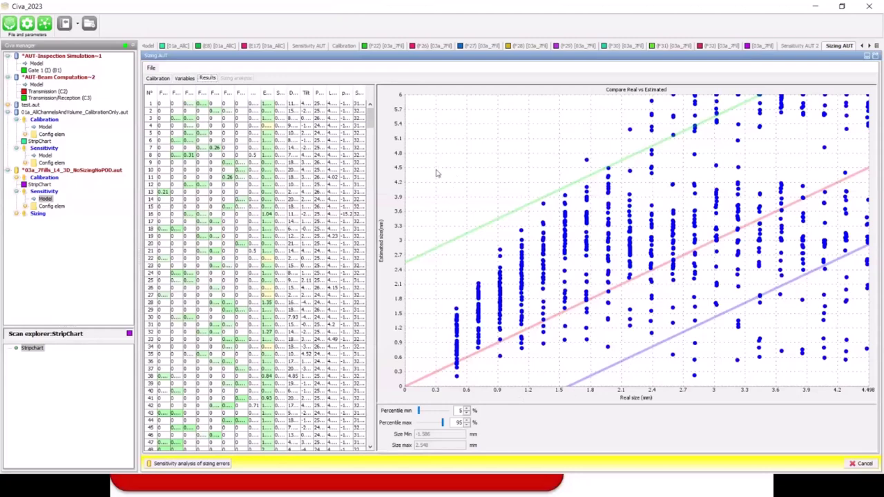
# Step: Return to the AUT Pipeline desk and create an AUT POD study using only the FILL 4 channel
pyautogui.click(153, 46)
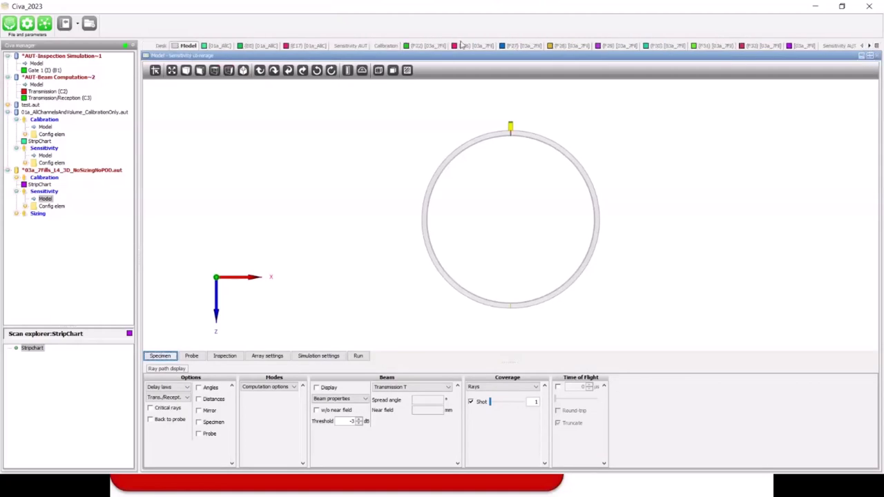
pyautogui.click(163, 46)
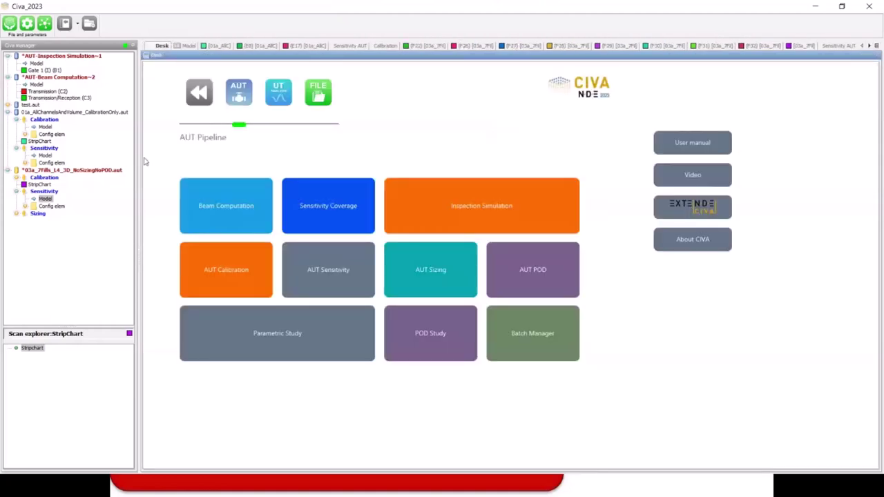
pyautogui.click(533, 272)
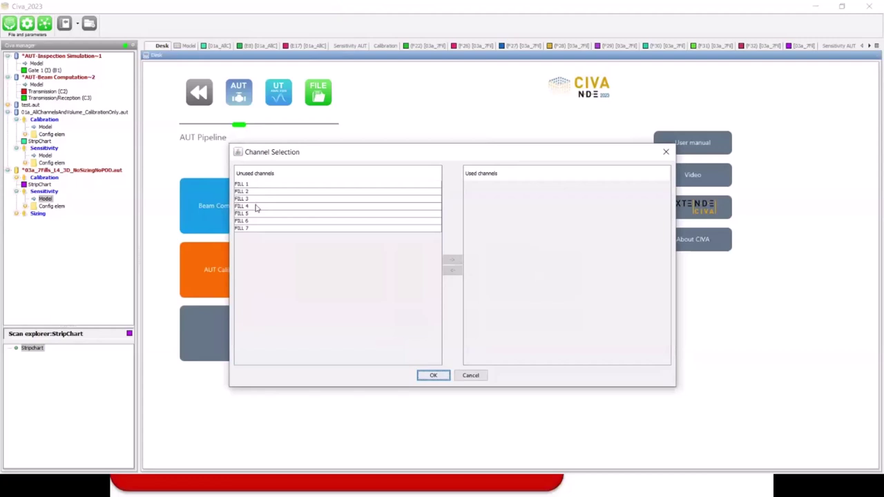
pyautogui.click(257, 207)
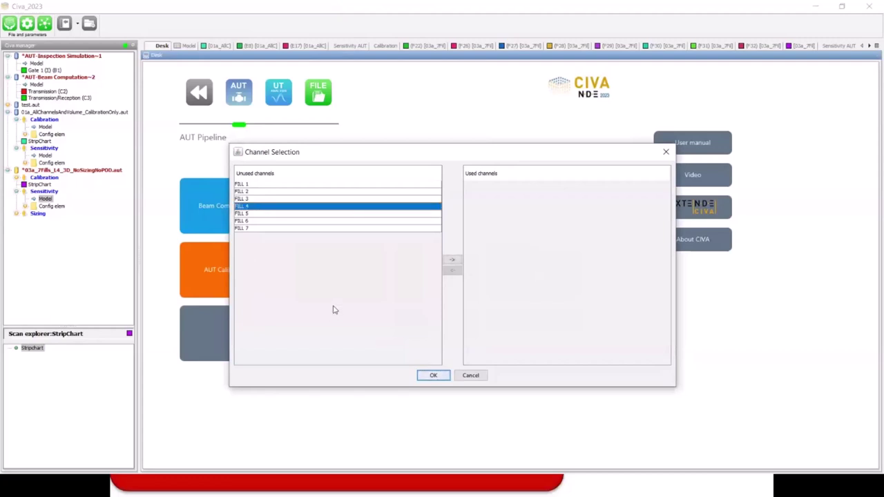
pyautogui.click(453, 259)
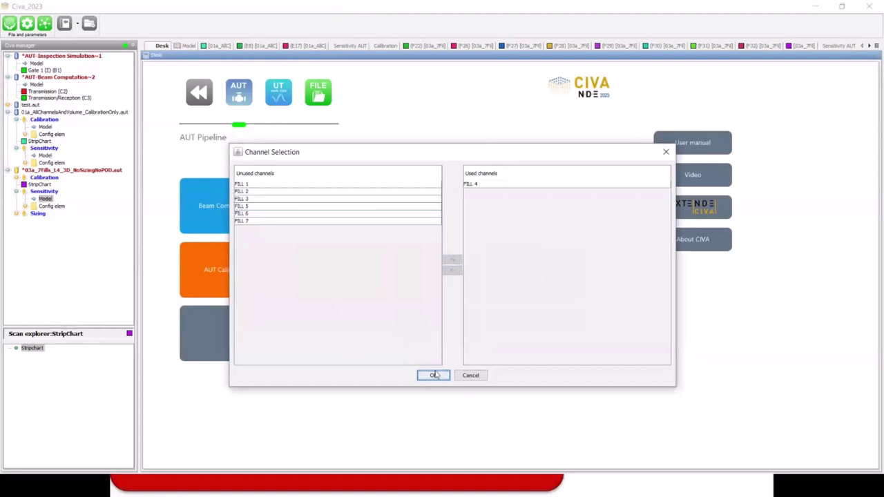
pyautogui.click(437, 375)
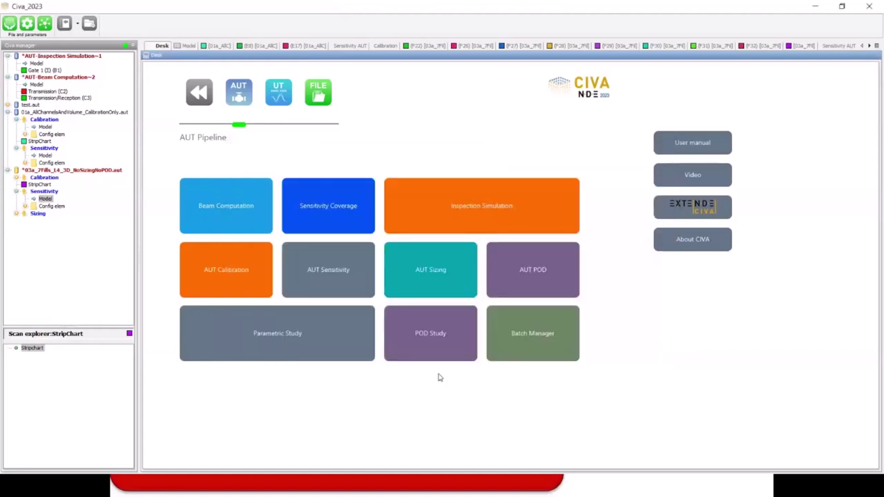
# Step: Open POD_FILL 4.pod and display the default page of its POD data
pyautogui.rightClick(55, 229)
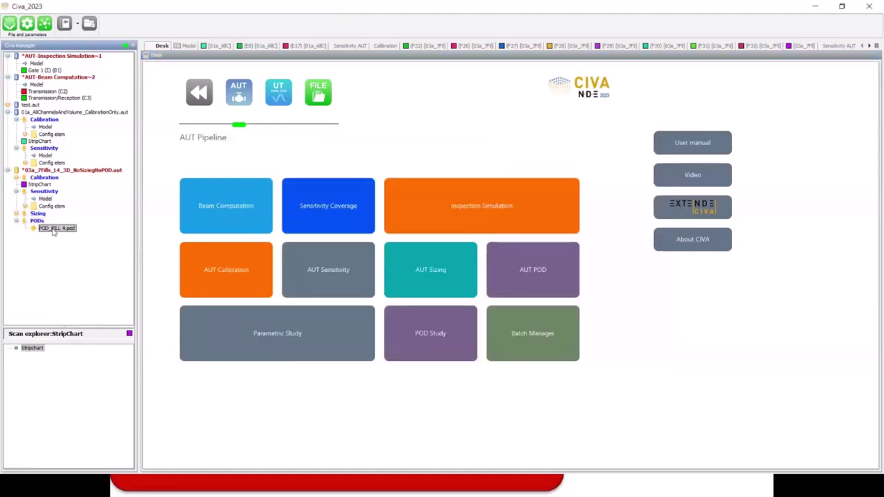
pyautogui.click(60, 235)
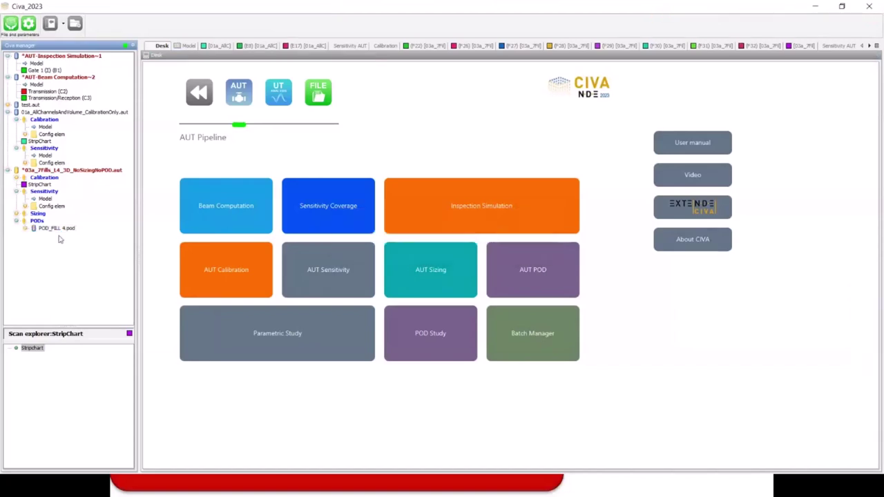
pyautogui.click(25, 229)
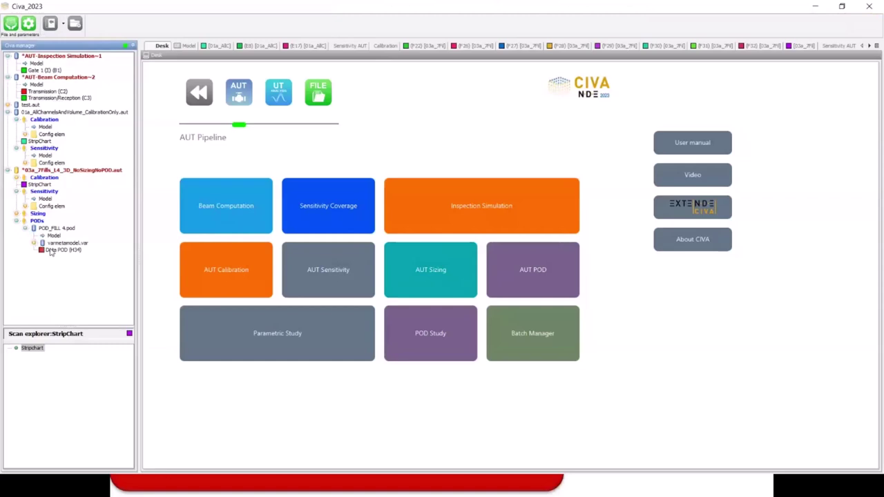
pyautogui.rightClick(63, 251)
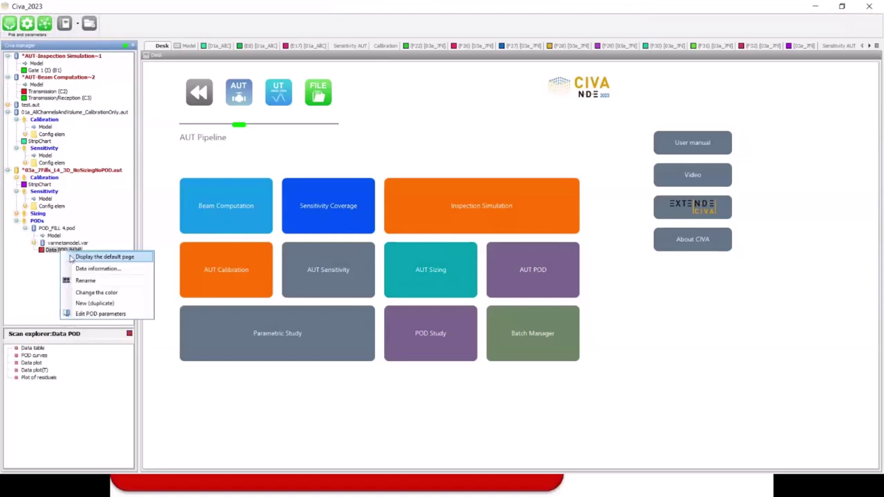
pyautogui.click(70, 257)
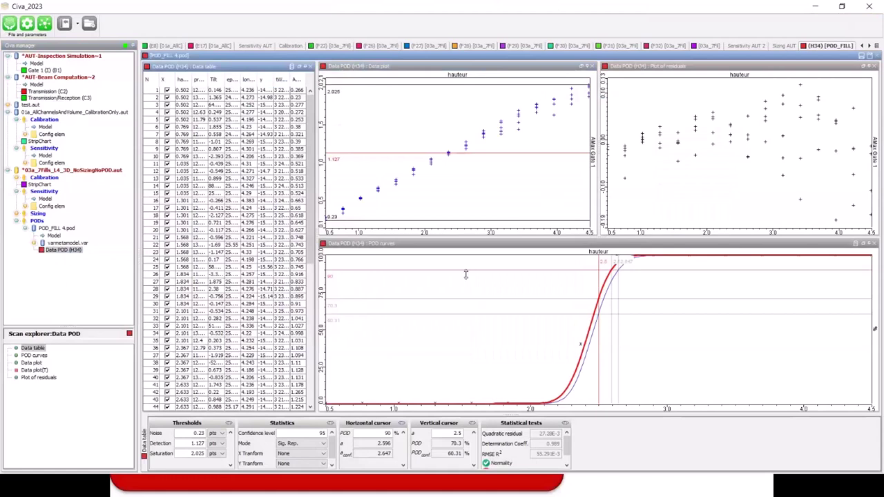
# Step: Edit the FILL 4 POD parameters with 25 characteristic values and 50 samples per characteristic value
pyautogui.rightClick(68, 252)
pyautogui.click(102, 313)
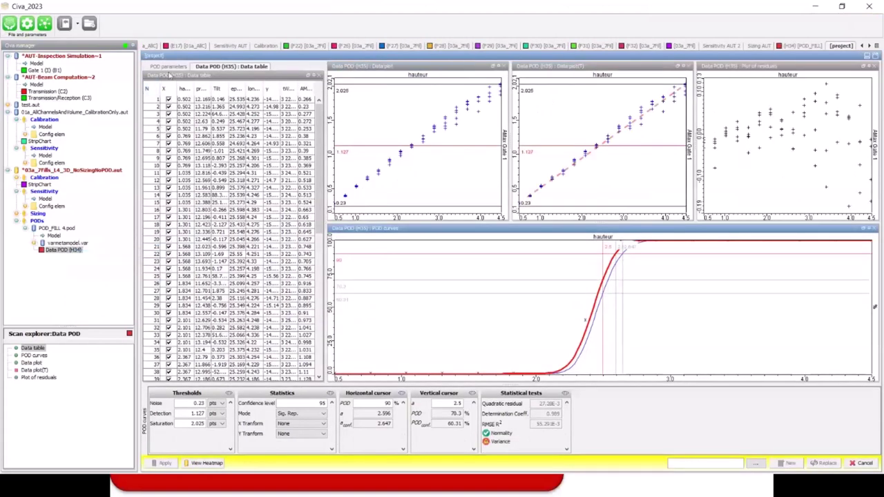
pyautogui.click(169, 67)
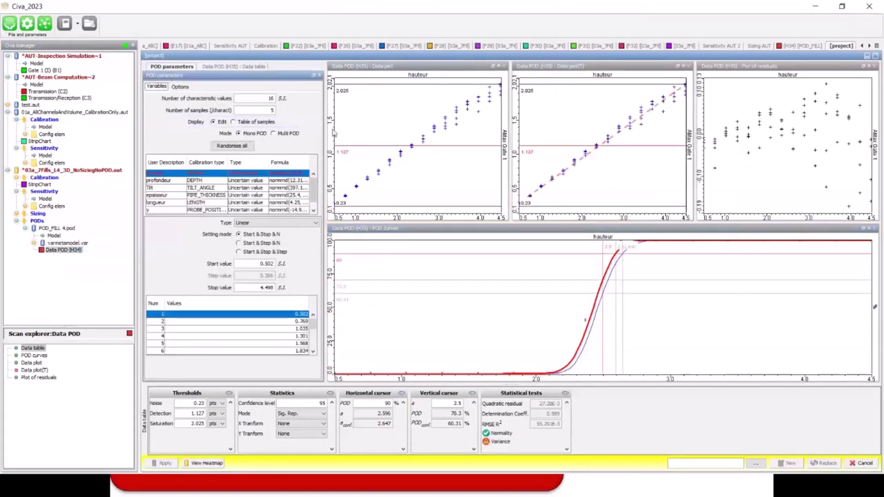
pyautogui.moveTo(318, 121); pyautogui.dragTo(378, 121)
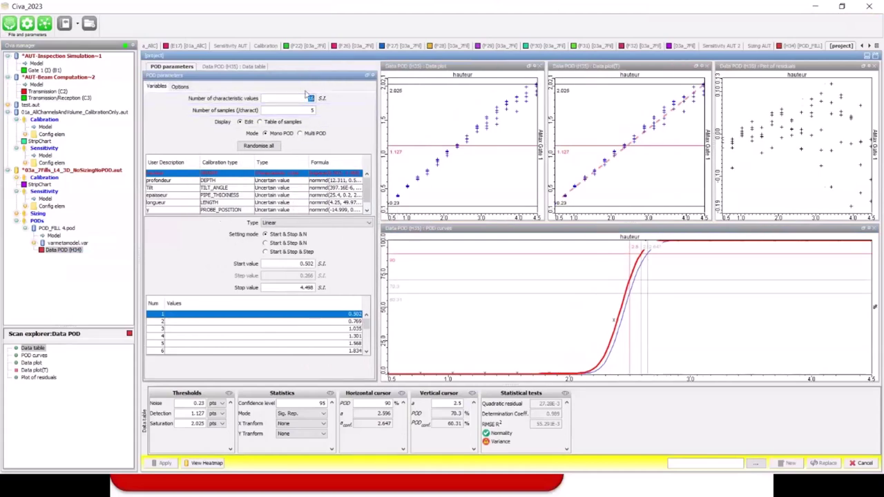
pyautogui.write('25')
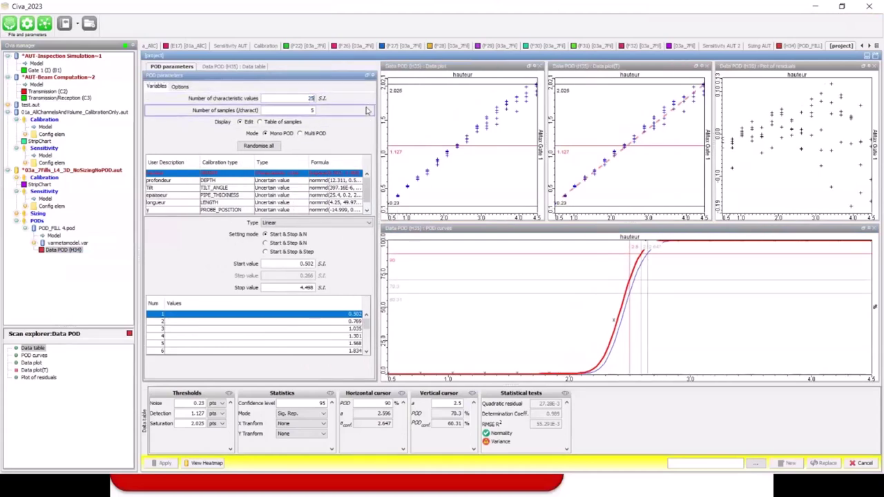
pyautogui.press('Tab')
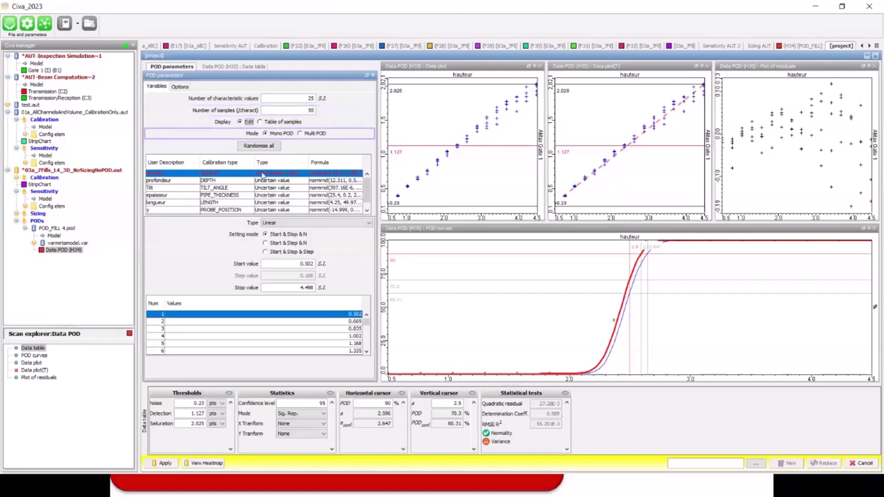
# Step: Review the POD's uncertain variable distributions, give DEPTH a Uniform distribution and apply the changes to the POD
pyautogui.click(232, 188)
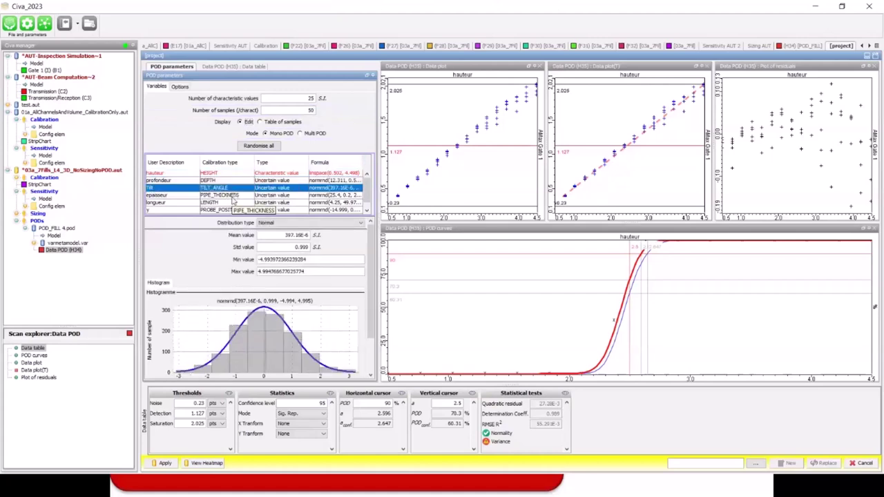
pyautogui.click(233, 195)
pyautogui.click(233, 203)
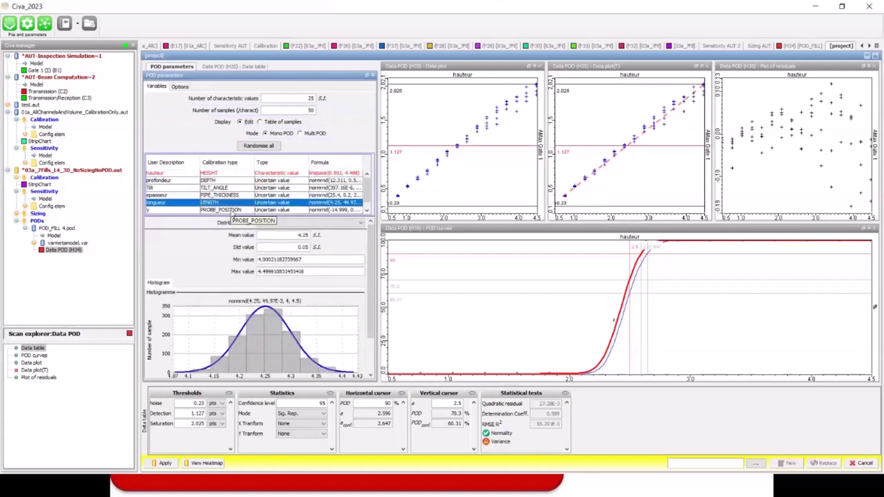
pyautogui.click(233, 209)
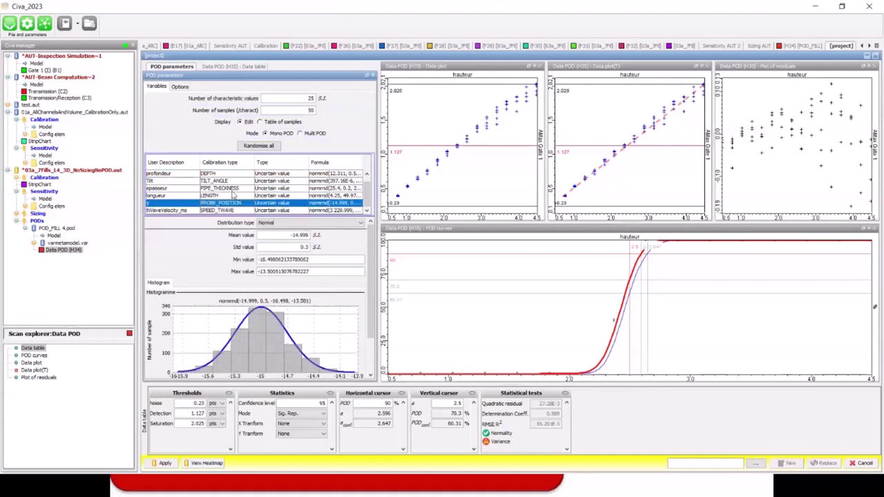
pyautogui.scroll(1, 236, 195)
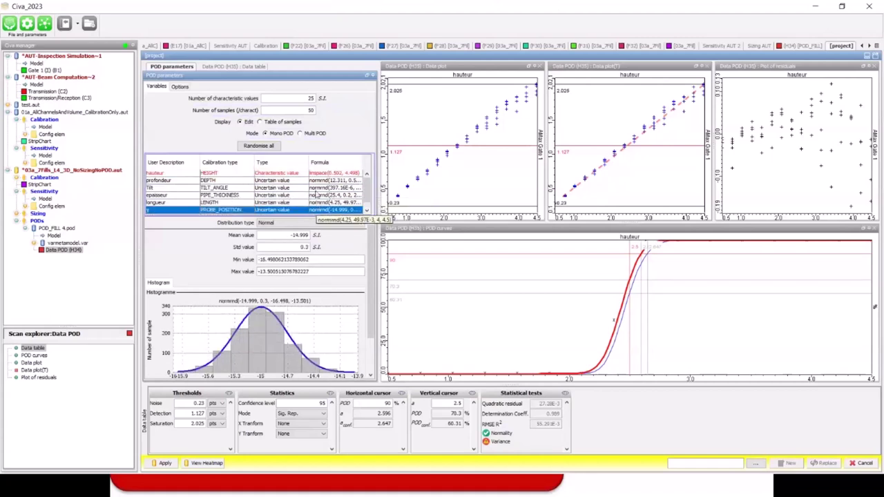
pyautogui.click(319, 182)
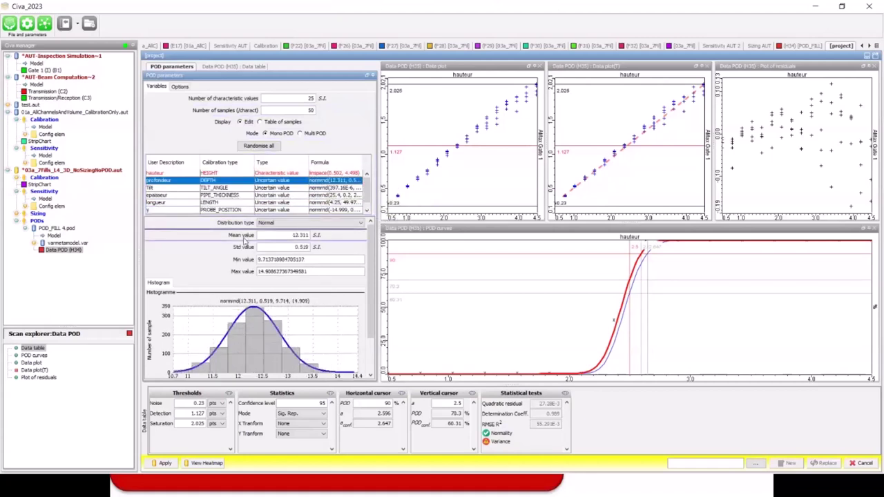
pyautogui.click(282, 225)
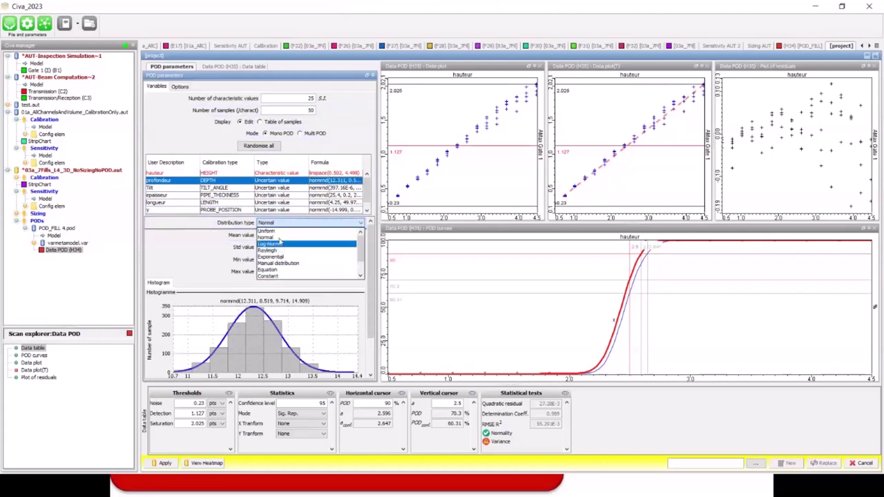
pyautogui.click(266, 231)
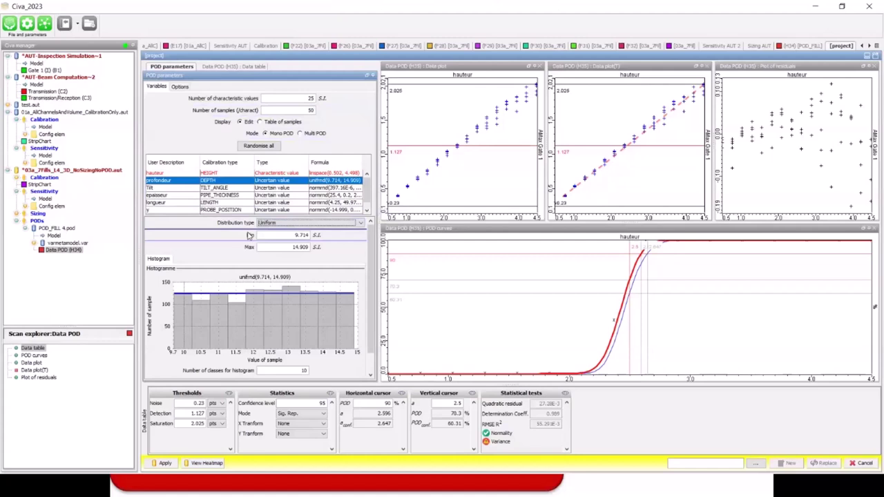
pyautogui.click(165, 462)
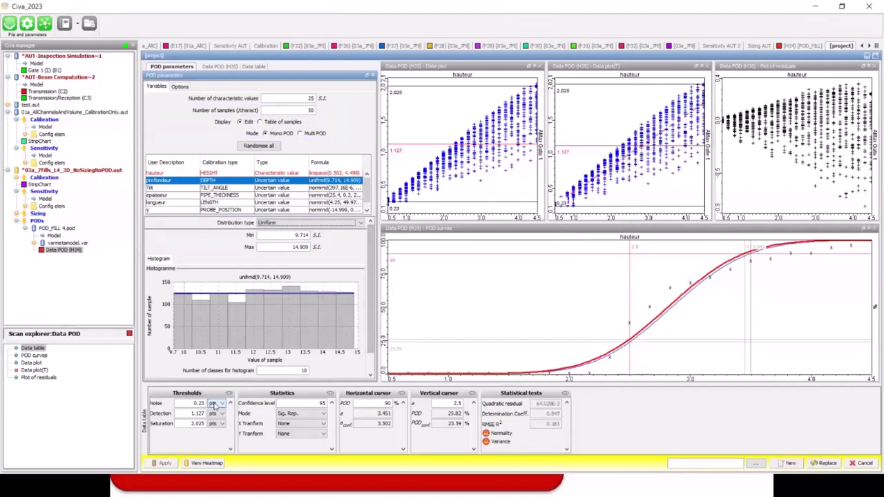
# Step: Switch the POD statistics to Hit/Miss mode and express the detection threshold in % with a reference value of 0.984 pts
pyautogui.click(295, 414)
pyautogui.click(285, 427)
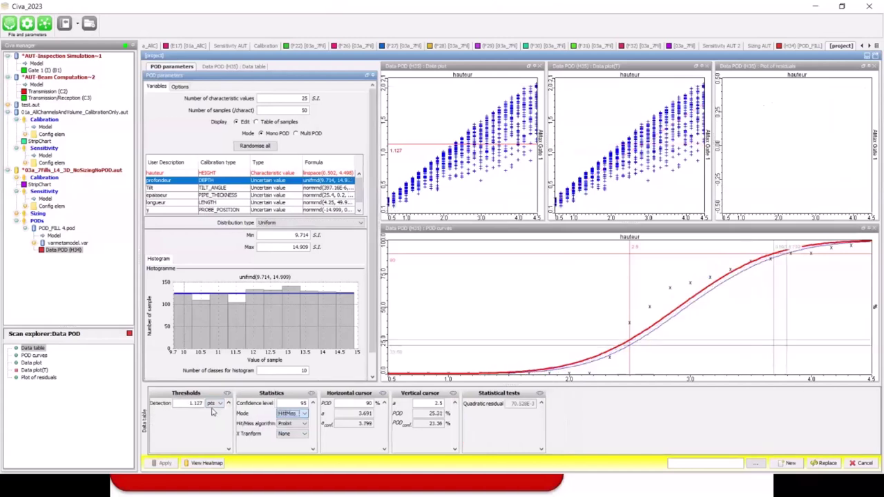
pyautogui.click(217, 404)
pyautogui.click(208, 424)
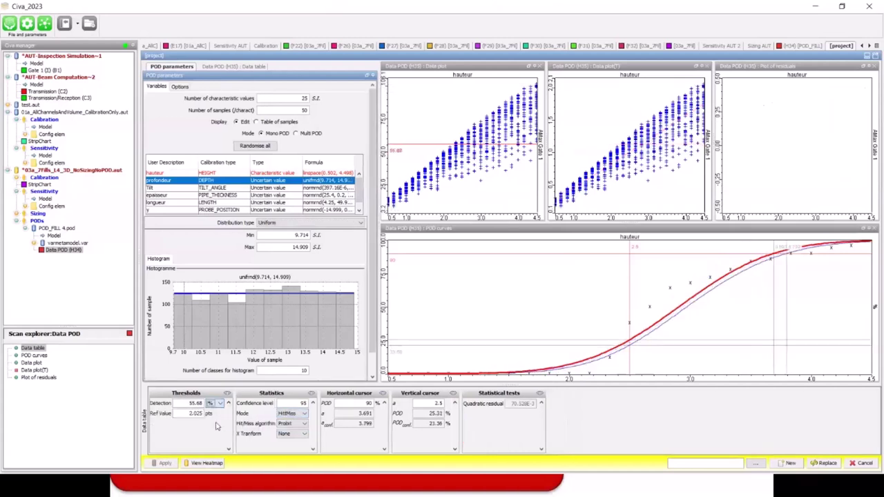
pyautogui.moveTo(191, 415); pyautogui.dragTo(248, 422)
pyautogui.write('0.984')
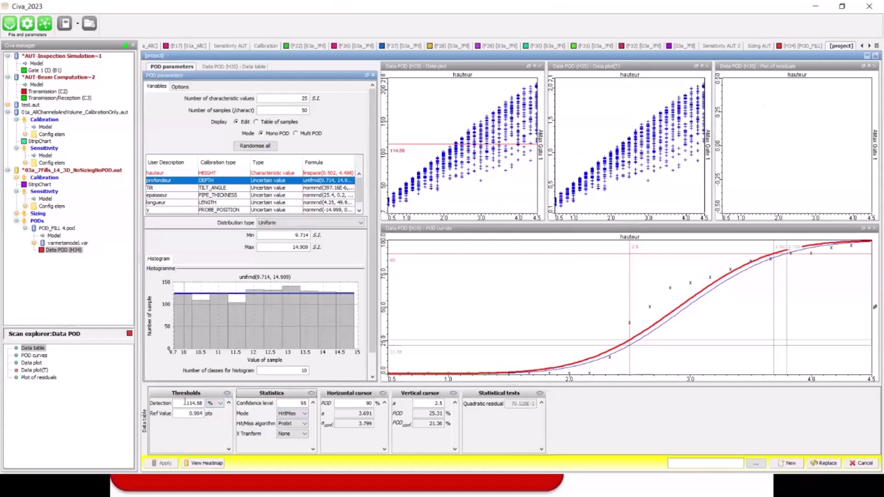
# Step: Try detection thresholds of 100 % and about 96 % with the residuals plot closed, and discard the edited FILL 4 POD
pyautogui.doubleClick(192, 403)
pyautogui.write('100')
pyautogui.press('Return')
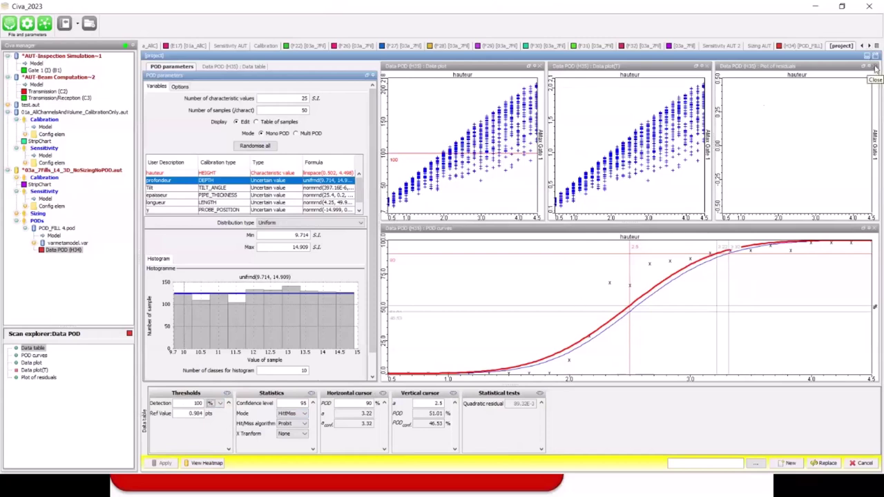
pyautogui.click(873, 66)
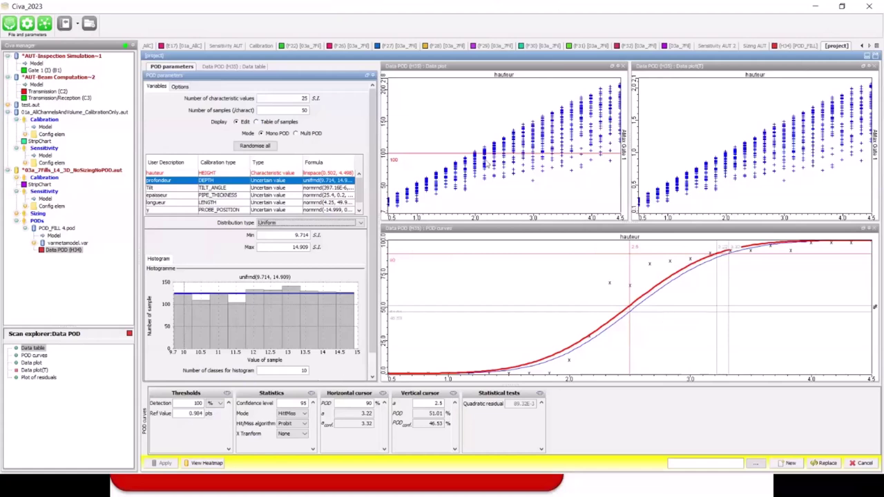
pyautogui.moveTo(487, 158)
pyautogui.mouseDown()
pyautogui.moveTo(482, 185)
pyautogui.moveTo(485, 138)
pyautogui.moveTo(482, 180)
pyautogui.moveTo(481, 155)
pyautogui.mouseUp()
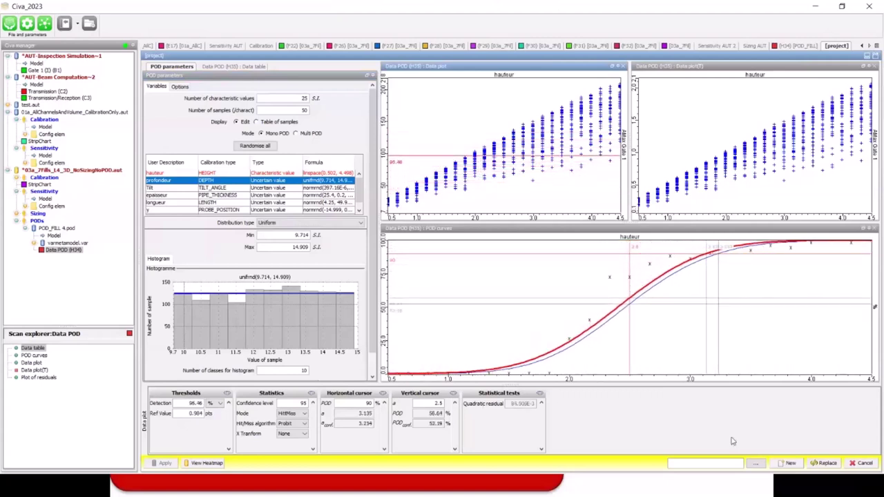
pyautogui.click(867, 464)
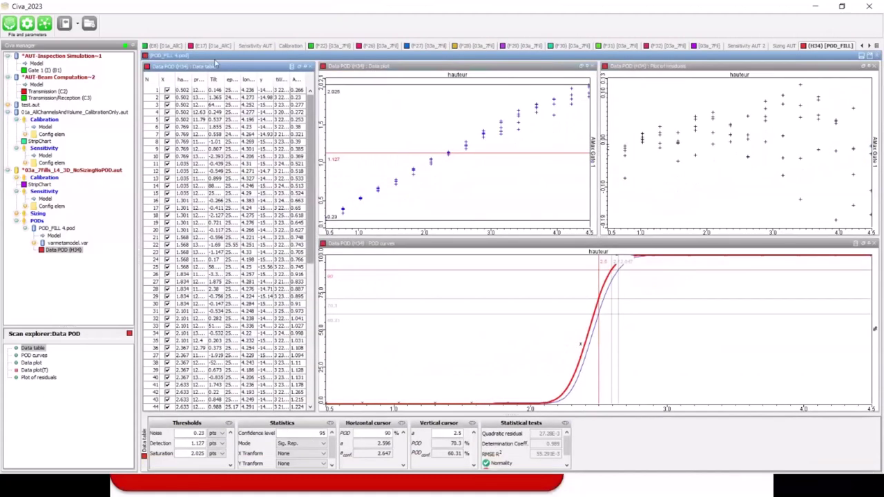
# Step: Create a new AUT POD that uses all seven channels, FILL 1 to FILL 7
pyautogui.click(862, 45)
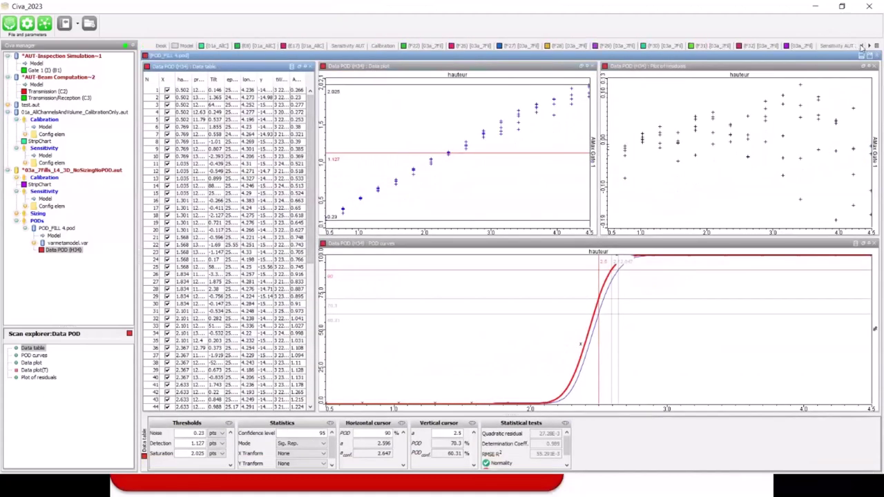
pyautogui.click(158, 46)
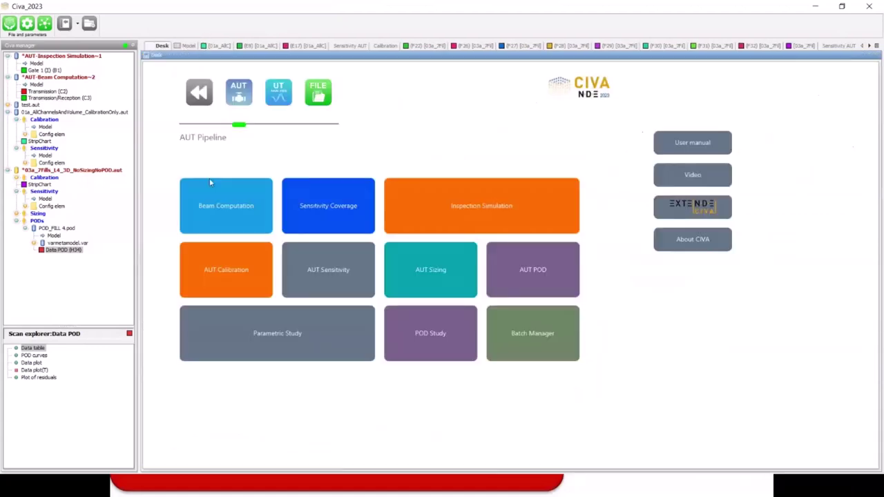
pyautogui.click(546, 270)
pyautogui.click(243, 160)
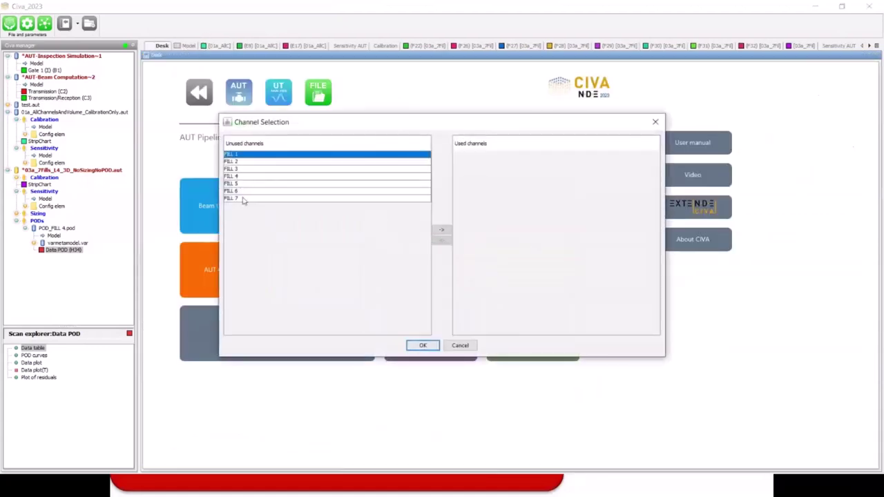
pyautogui.keyDown('shift'); pyautogui.click(241, 201); pyautogui.keyUp('shift')
pyautogui.click(442, 229)
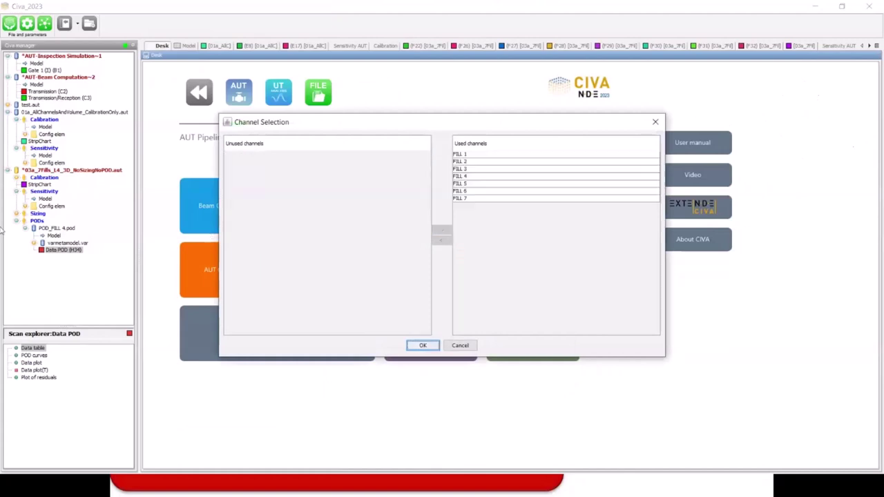
pyautogui.click(423, 345)
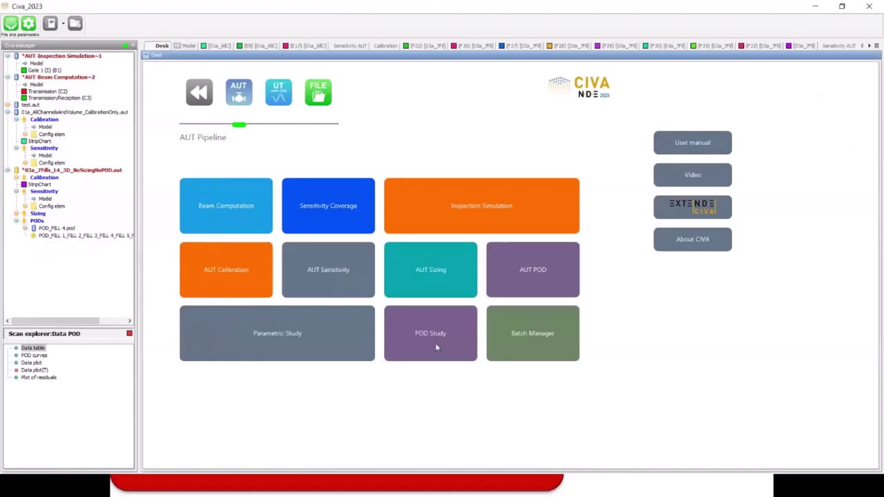
# Step: Load the seven-channel POD file and display the default page of its POD data
pyautogui.rightClick(129, 236)
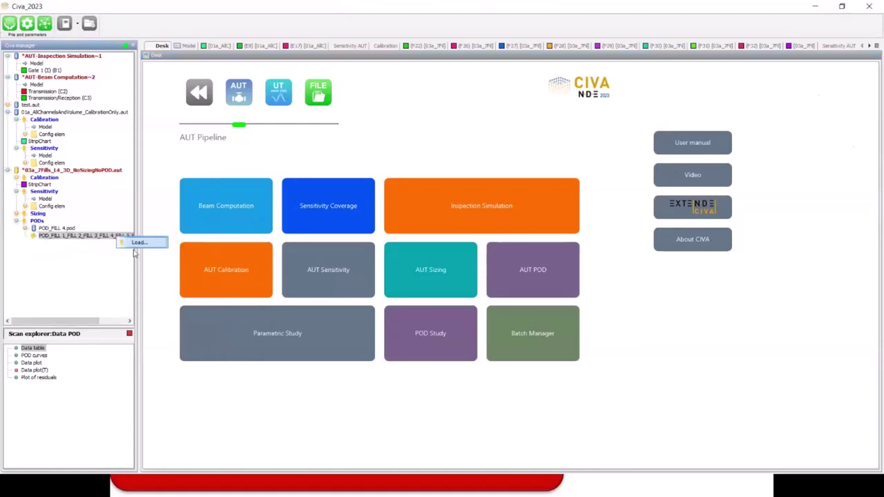
pyautogui.click(136, 243)
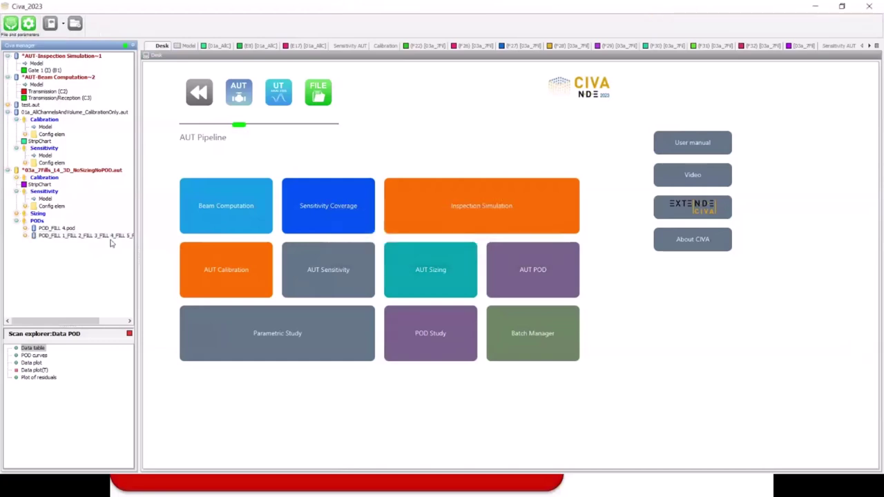
pyautogui.click(25, 236)
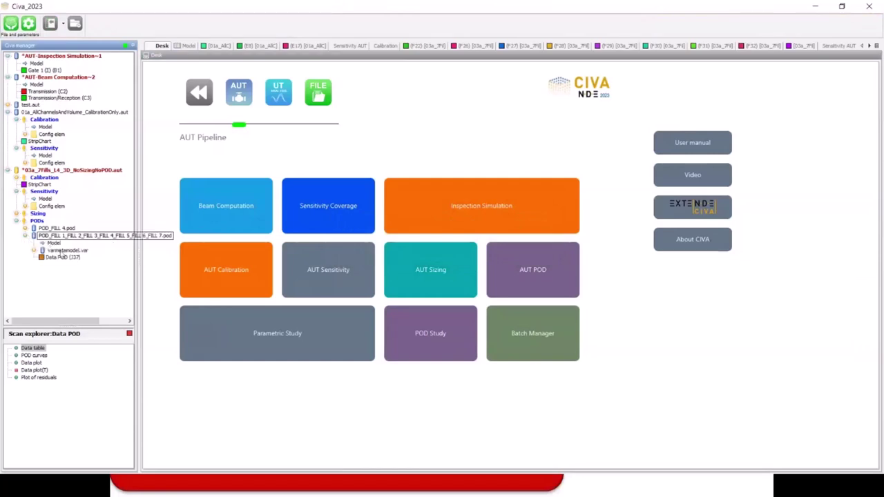
pyautogui.rightClick(69, 259)
pyautogui.click(114, 259)
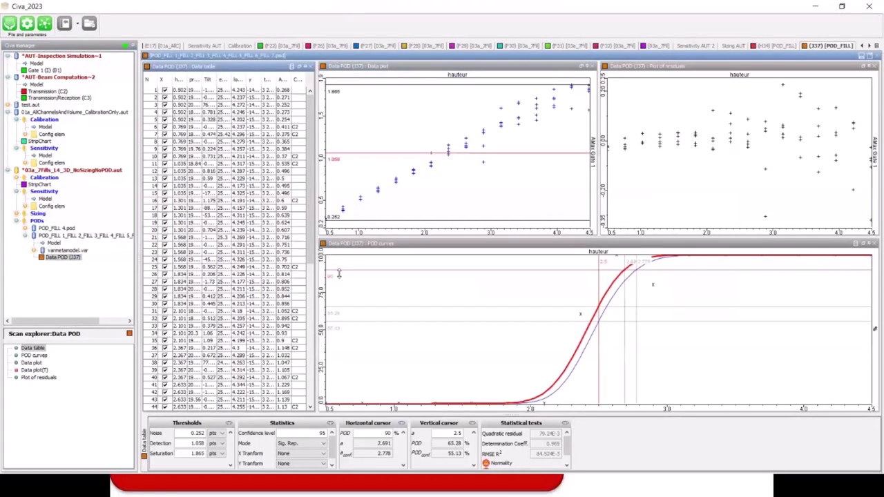
# Step: Edit the seven-channel POD parameters with 30 characteristic values and 40 samples per characteristic value
pyautogui.rightClick(70, 259)
pyautogui.click(126, 321)
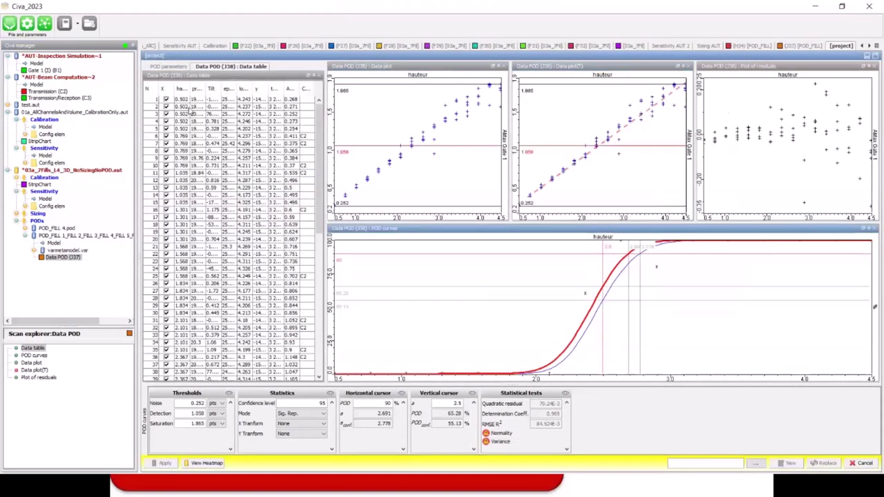
pyautogui.click(170, 67)
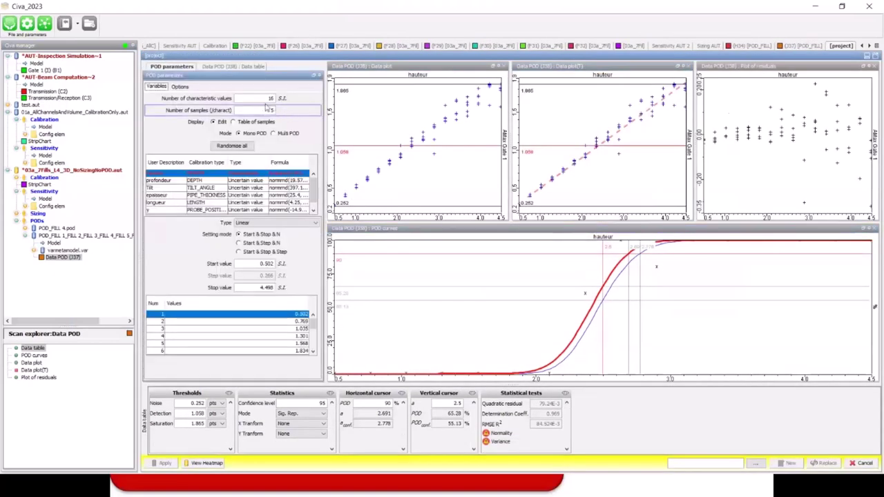
pyautogui.doubleClick(271, 98)
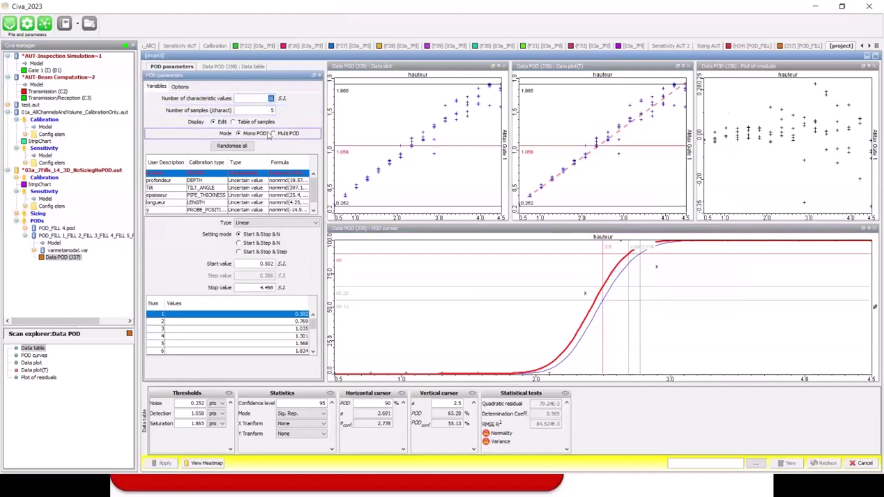
pyautogui.press('Tab')
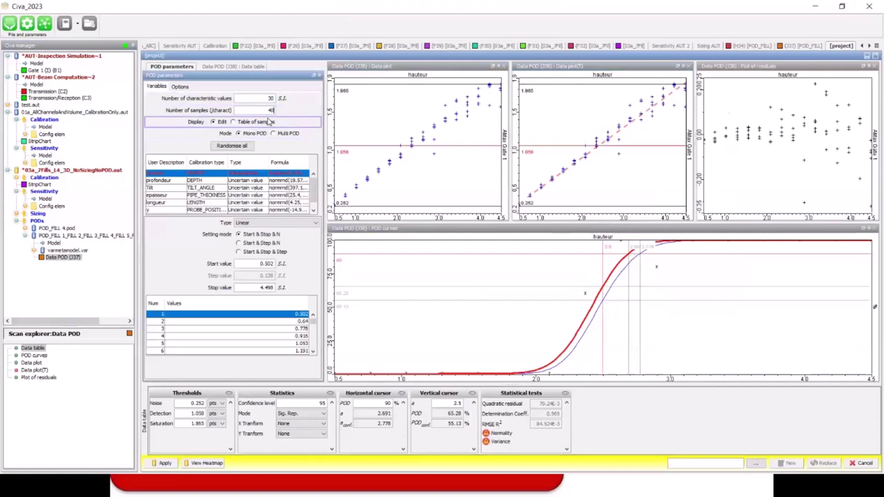
# Step: Check the POD's multi-channel calibration options, give DEPTH a Uniform distribution and apply the changes
pyautogui.click(180, 86)
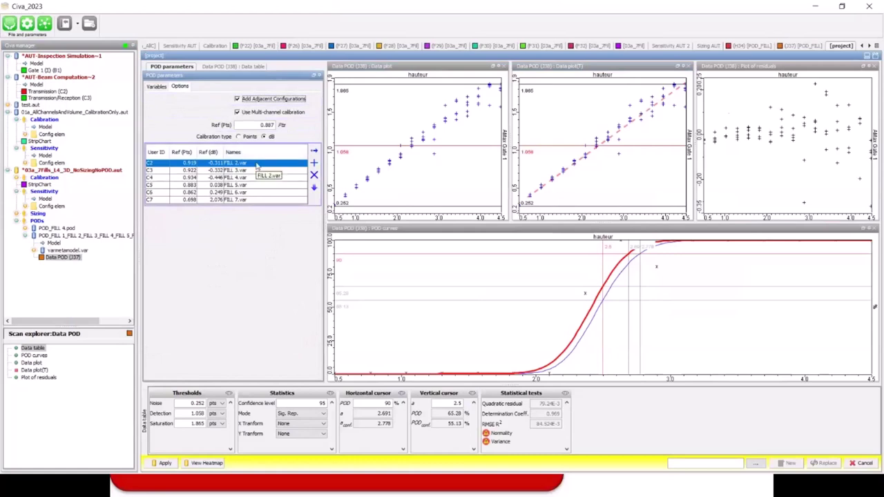
pyautogui.click(158, 86)
pyautogui.click(210, 181)
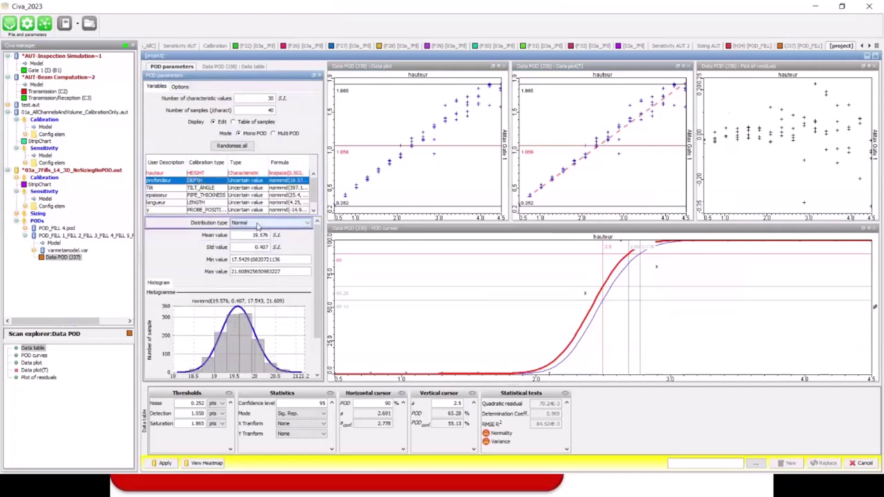
pyautogui.click(258, 224)
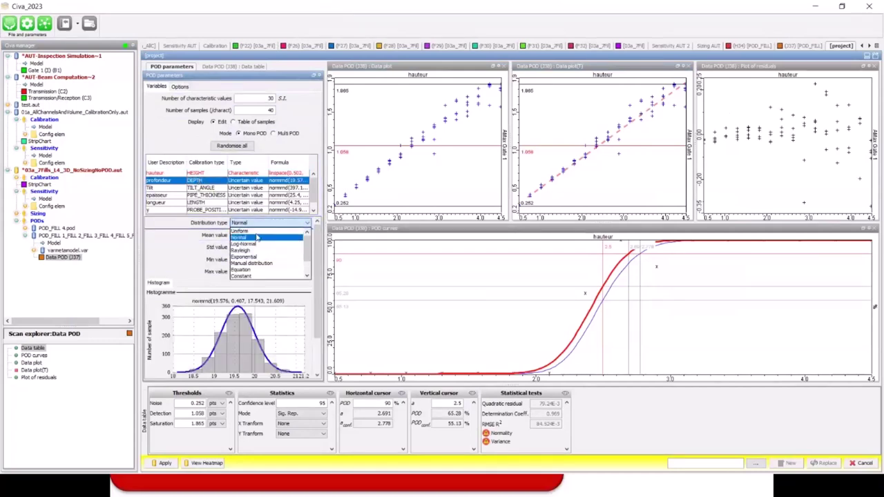
pyautogui.click(257, 230)
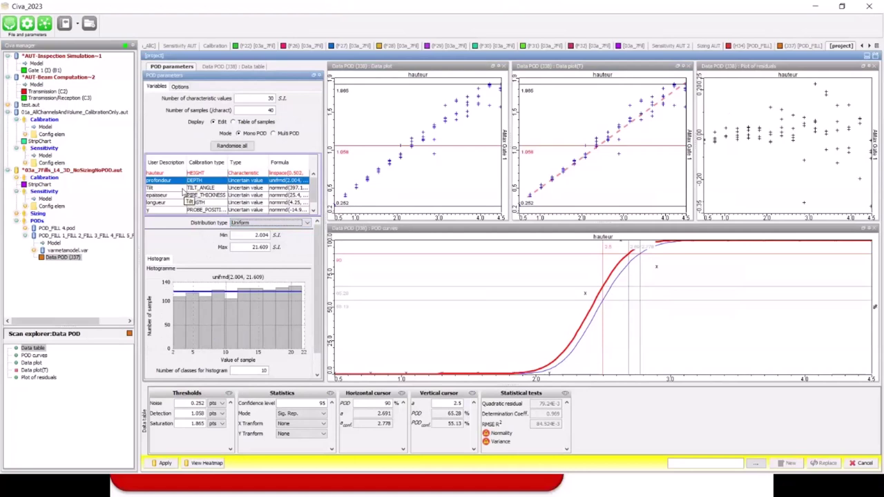
pyautogui.click(166, 463)
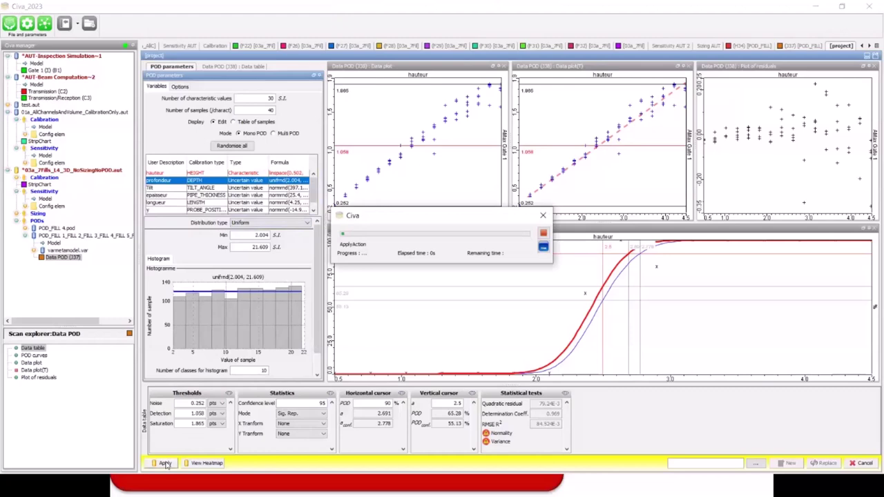
# Step: Switch the seven-channel POD statistics to Hit/Miss mode and express the detection threshold in %
pyautogui.click(230, 66)
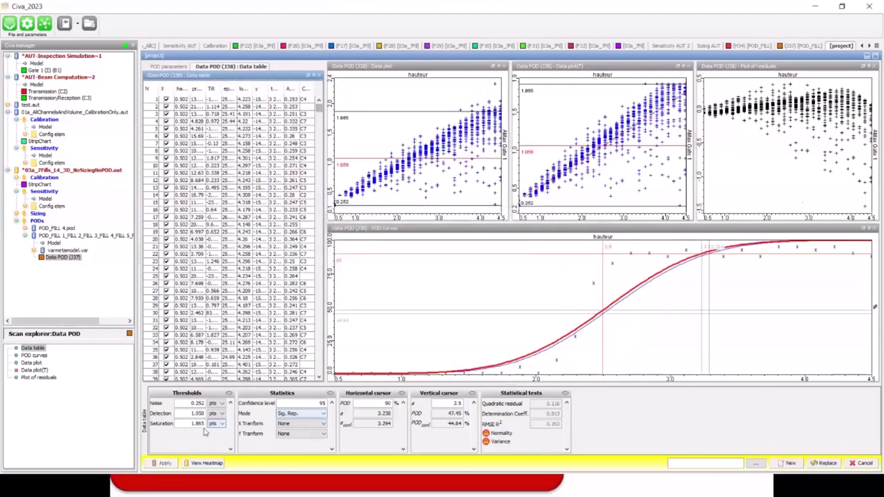
pyautogui.click(293, 414)
pyautogui.click(283, 423)
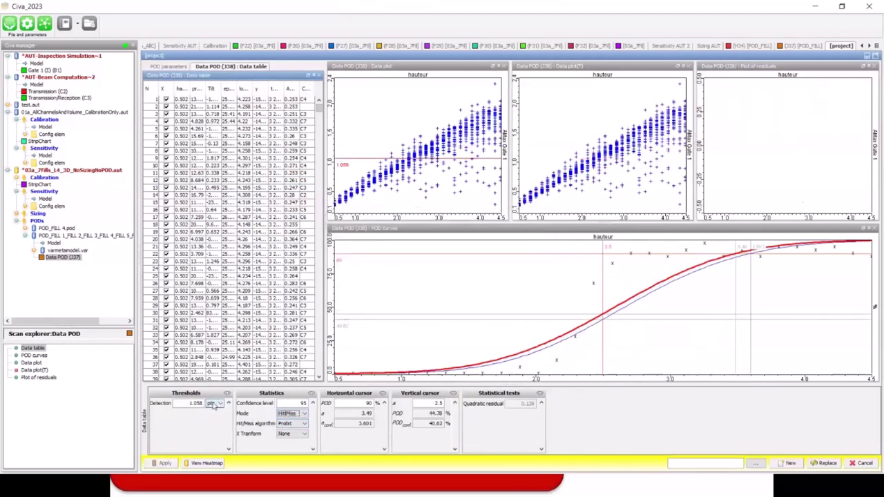
pyautogui.click(214, 405)
pyautogui.click(214, 423)
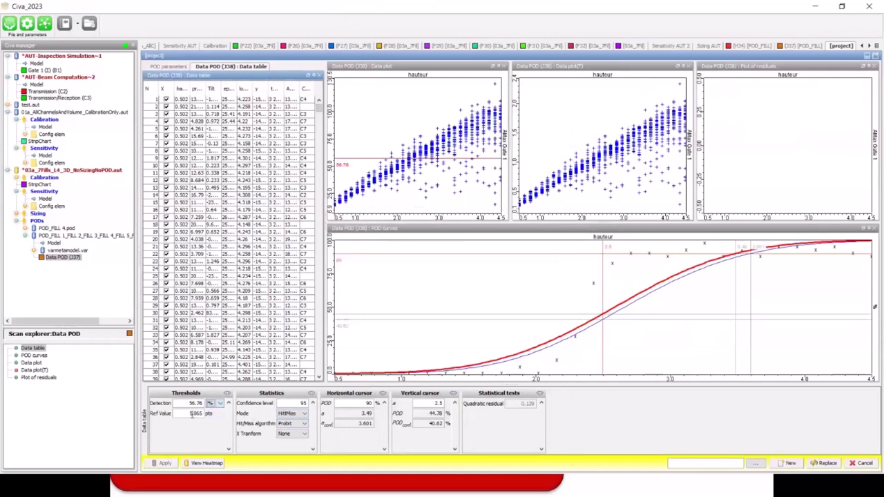
# Step: Look up the multi-channel calibration reference, set the threshold's reference value to 0.887 pts and the detection threshold to 100 %
pyautogui.click(162, 67)
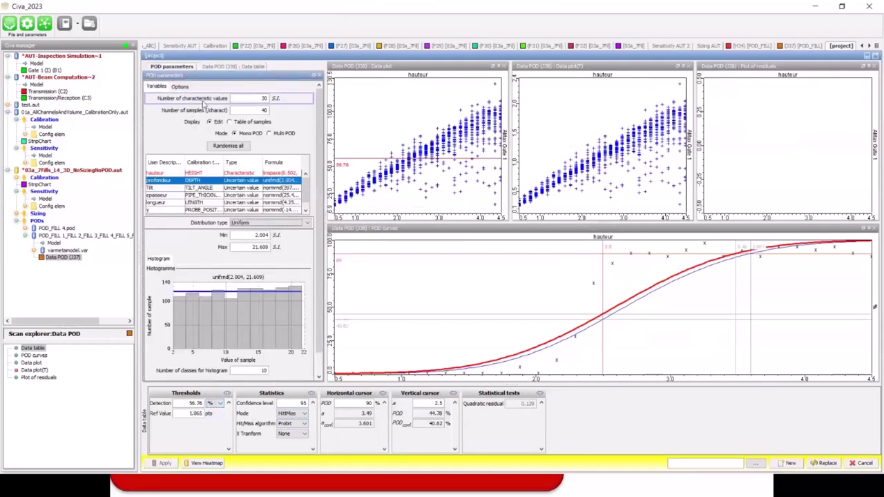
pyautogui.click(180, 86)
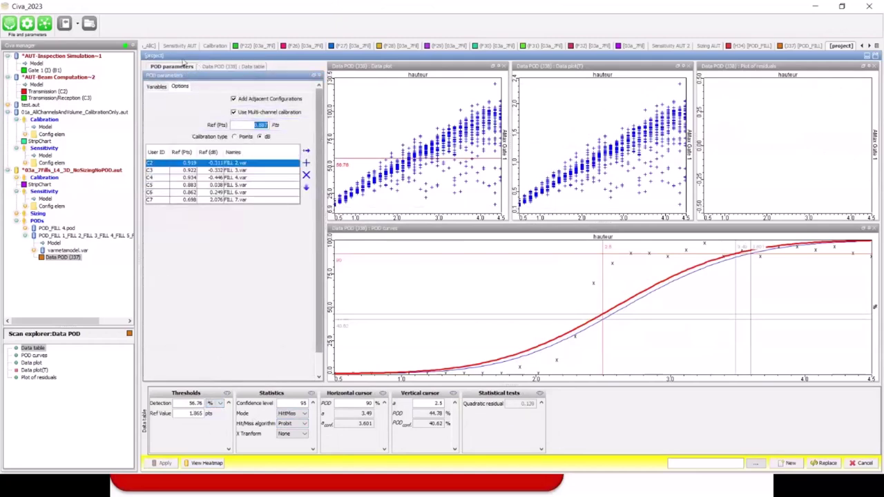
pyautogui.click(157, 86)
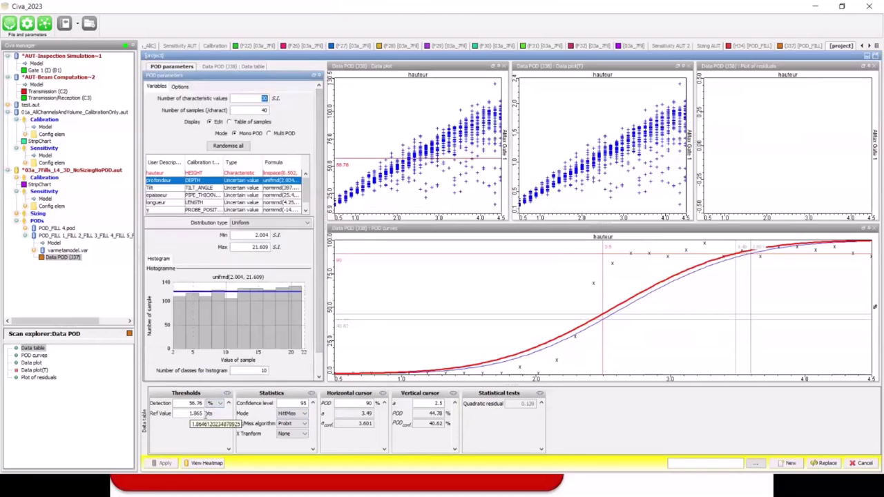
pyautogui.doubleClick(197, 413)
pyautogui.write('0.887')
pyautogui.hotkey('shift', 'Tab')
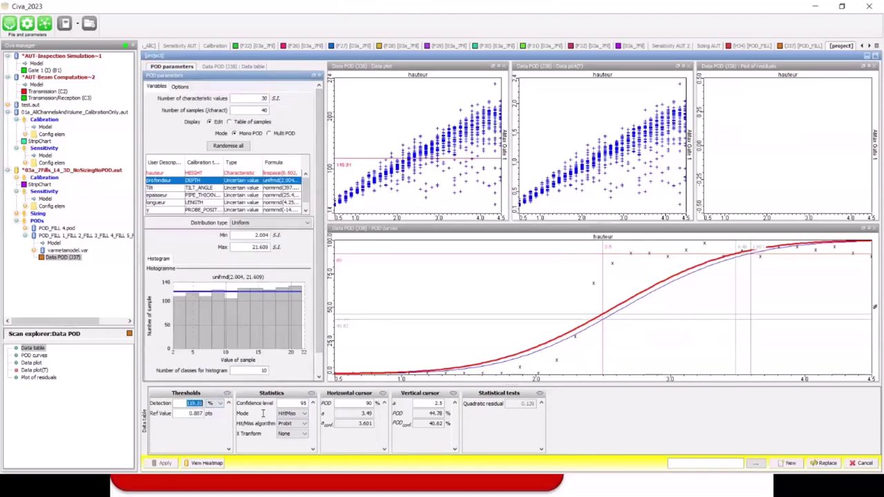
pyautogui.write('100')
pyautogui.press('Tab')
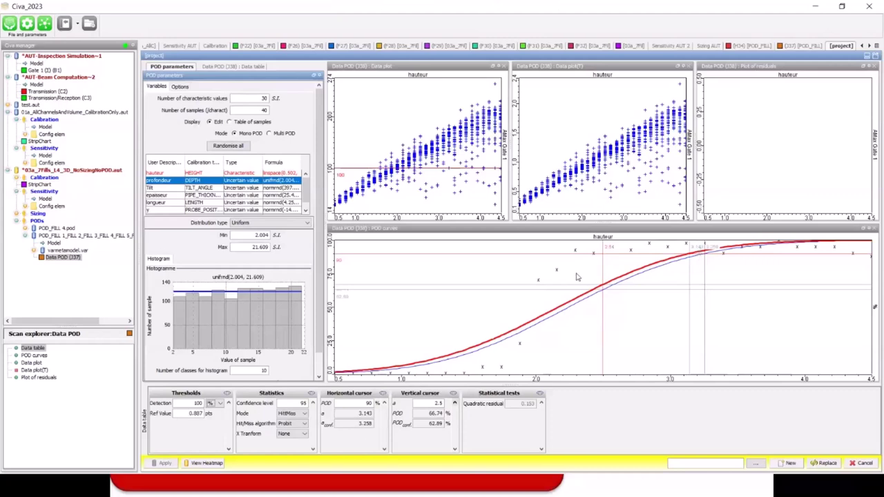
# Step: Lower the detection threshold on the data plot to about 80 %, raise it to about 96 %, and return to the AUT Pipeline desk
pyautogui.click(419, 173)
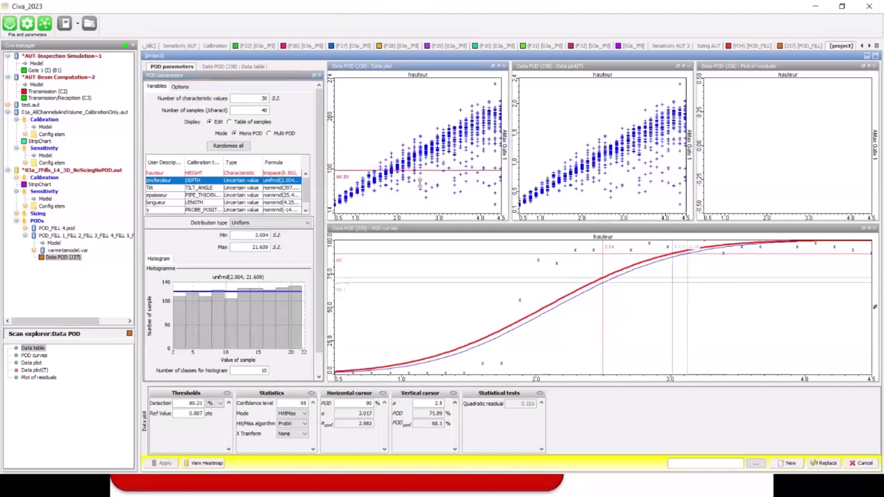
pyautogui.moveTo(419, 183)
pyautogui.mouseDown()
pyautogui.moveTo(423, 141)
pyautogui.moveTo(420, 179)
pyautogui.mouseUp()
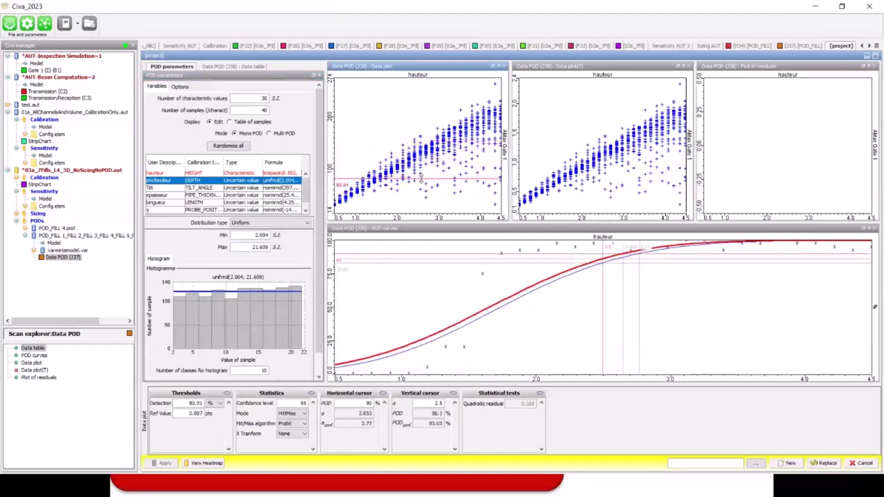
pyautogui.moveTo(417, 178); pyautogui.dragTo(417, 168)
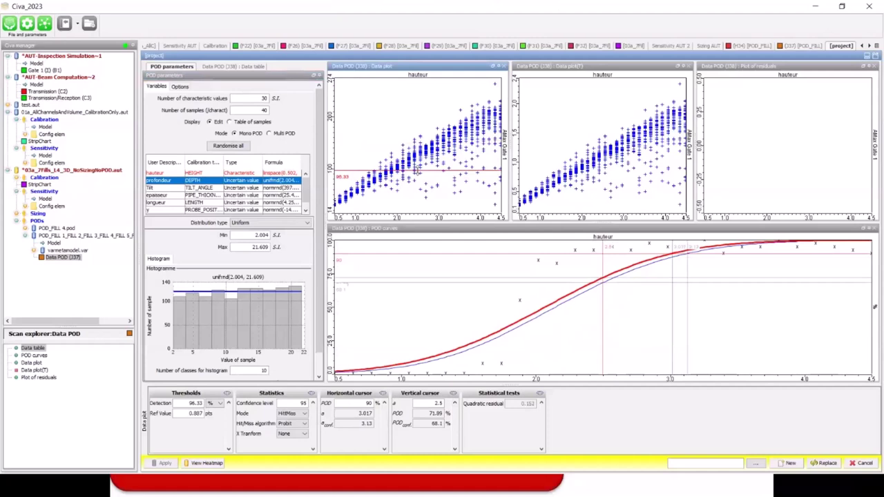
pyautogui.click(861, 47)
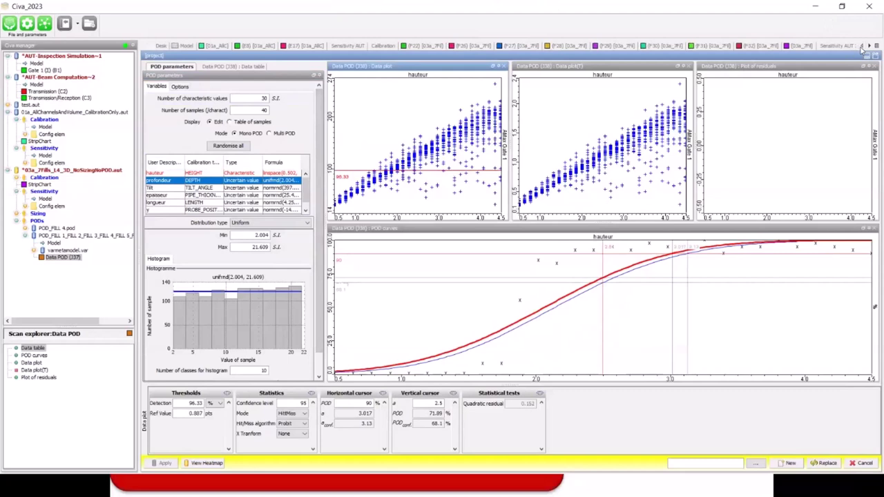
pyautogui.click(153, 46)
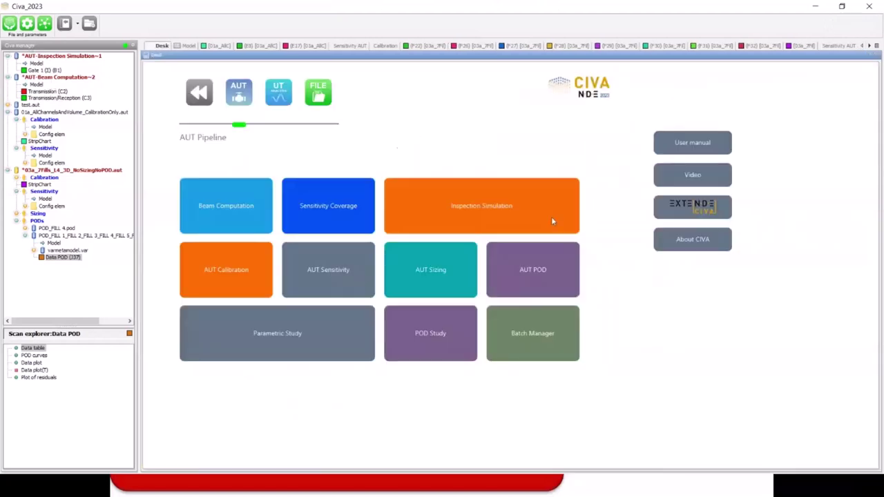
# Step: Open 05_TFM_11CHANNELS_SensitivityFill1000.aut from the bookmarked CIVA_AUT_Pipeline_Webinar folder
pyautogui.click(319, 99)
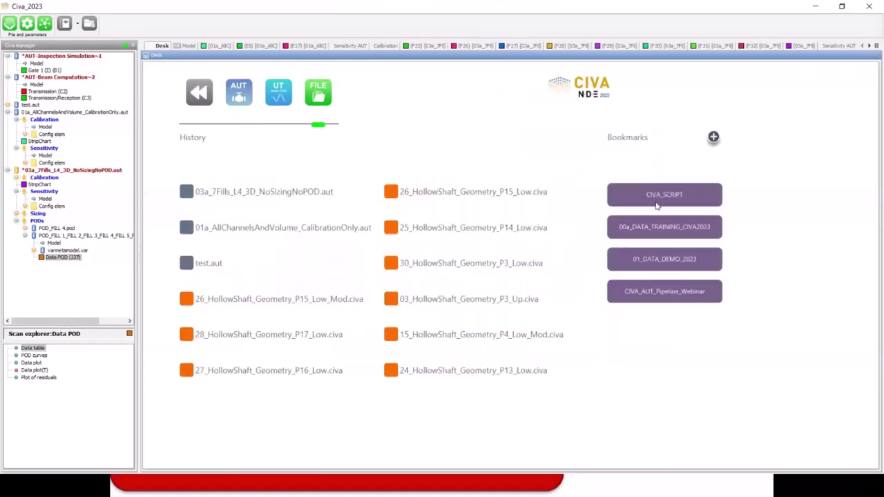
pyautogui.click(662, 296)
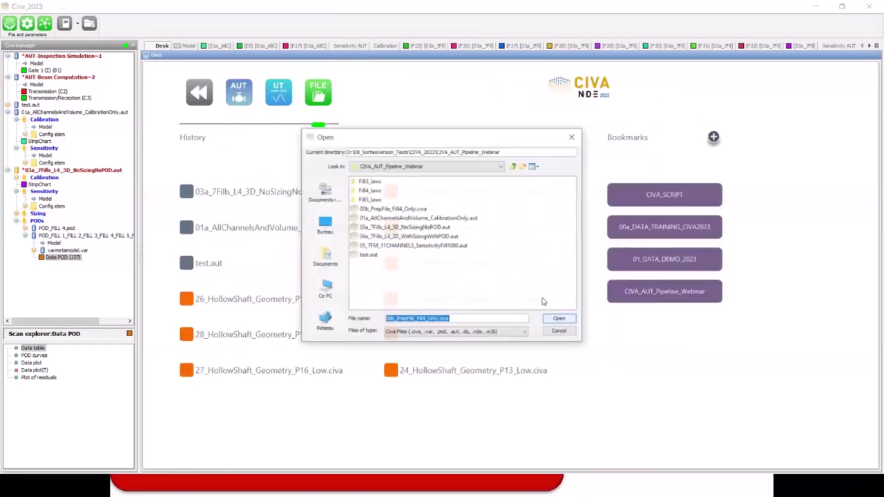
pyautogui.click(373, 246)
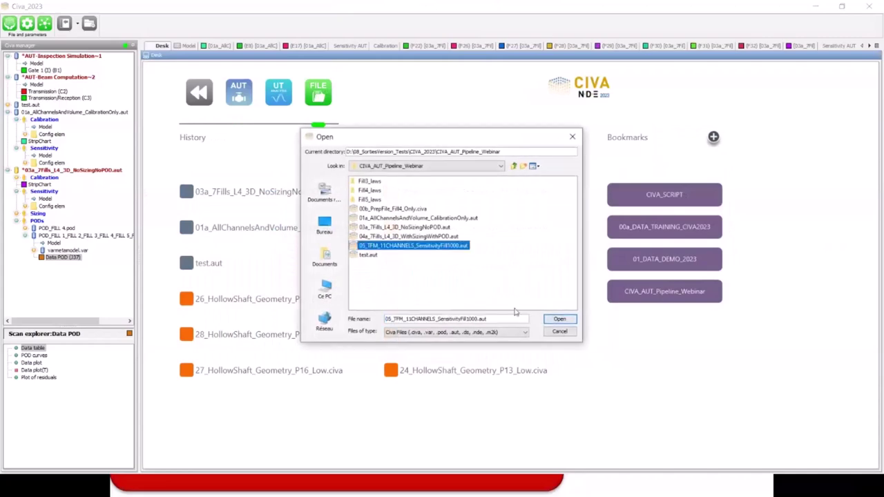
pyautogui.click(557, 318)
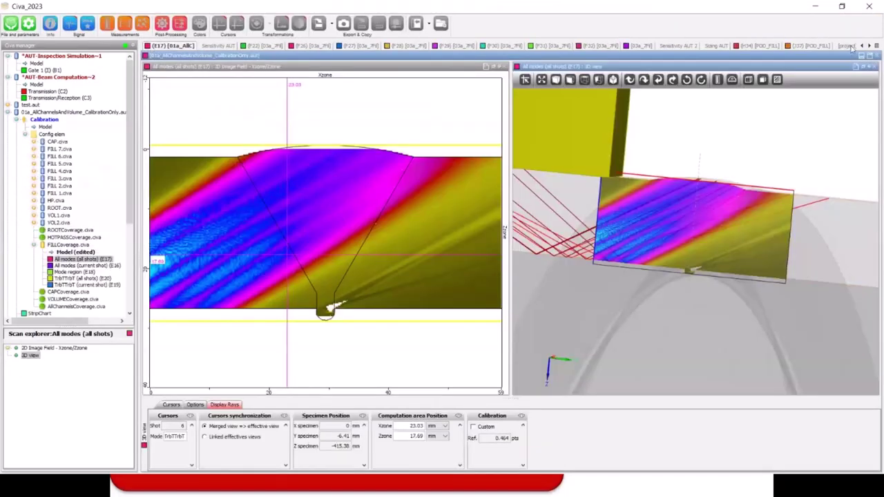
# Step: Show the TFM file's calibration model, check the available inspection methods keeping Total Focusing Method, and inspect the pipe and probe in 3D
pyautogui.click(863, 46)
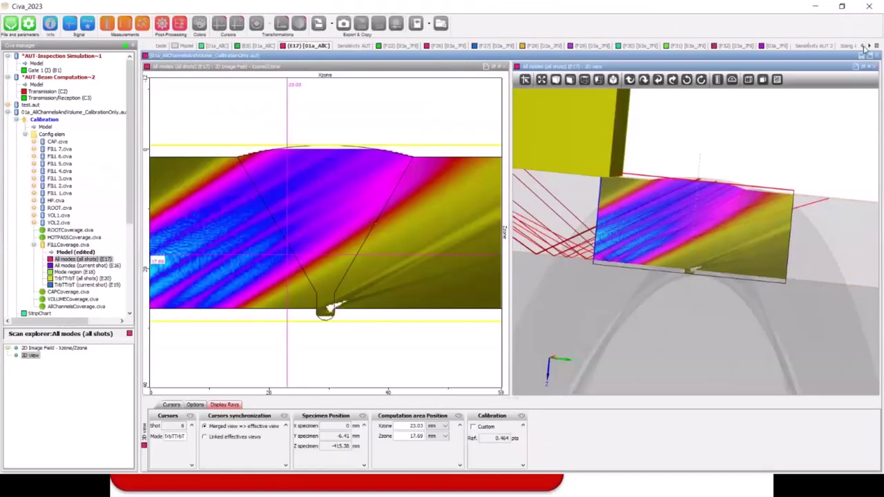
pyautogui.click(161, 46)
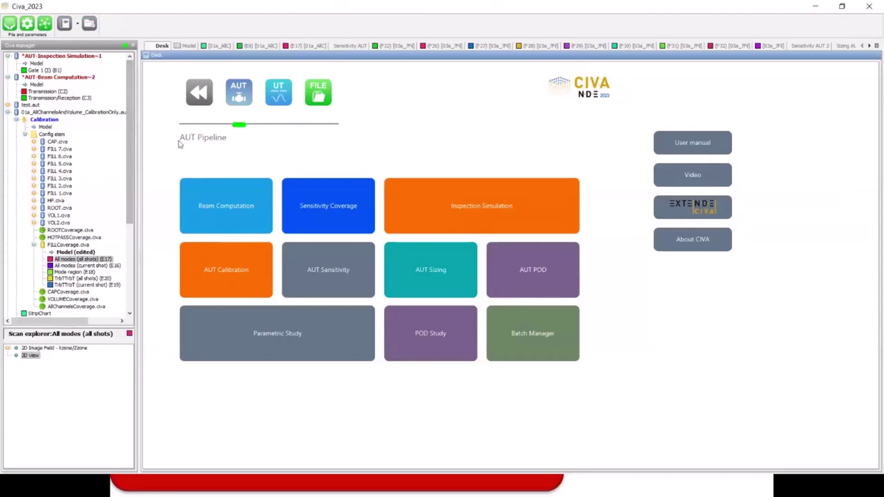
pyautogui.click(869, 45)
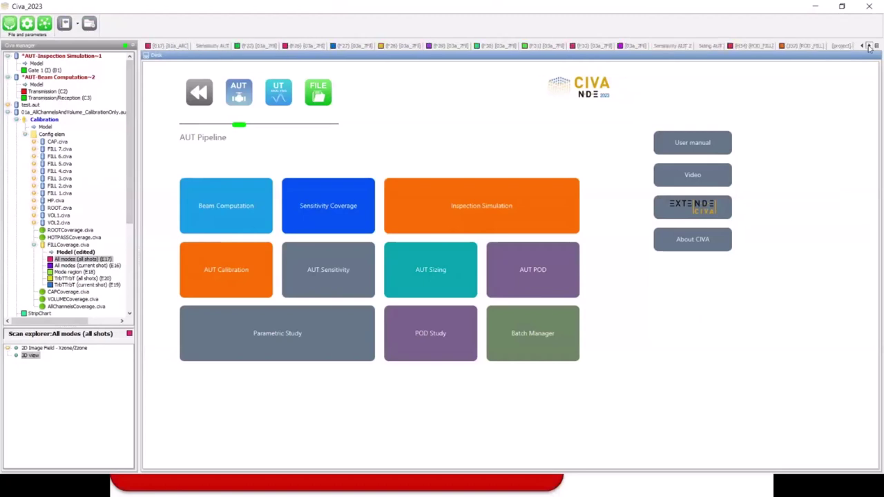
pyautogui.click(835, 45)
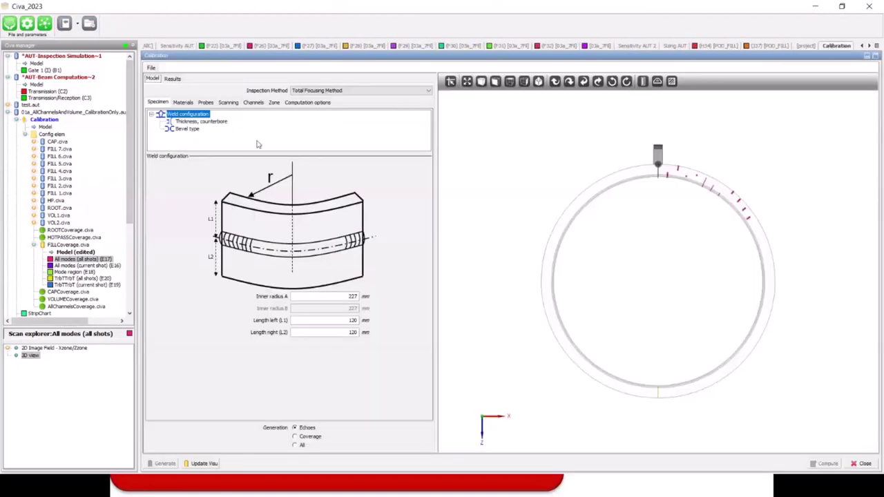
pyautogui.click(338, 93)
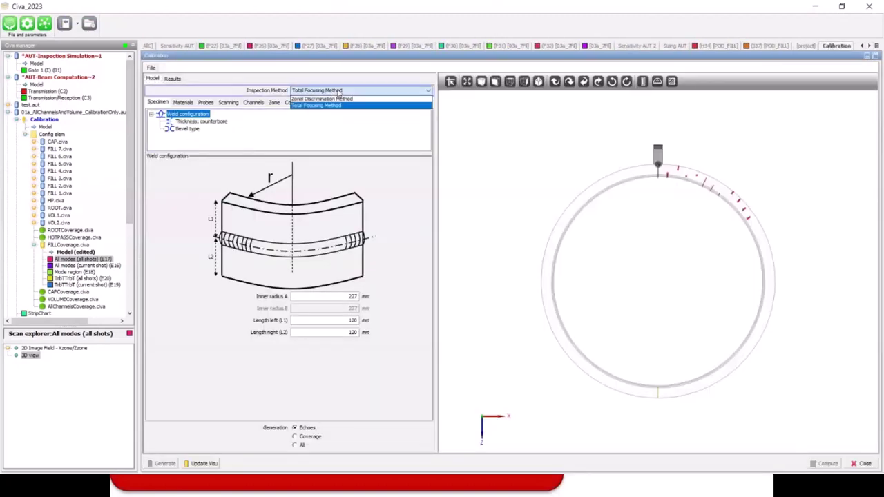
pyautogui.click(340, 103)
pyautogui.moveTo(520, 176); pyautogui.dragTo(572, 216)
pyautogui.scroll(3, 593, 185)
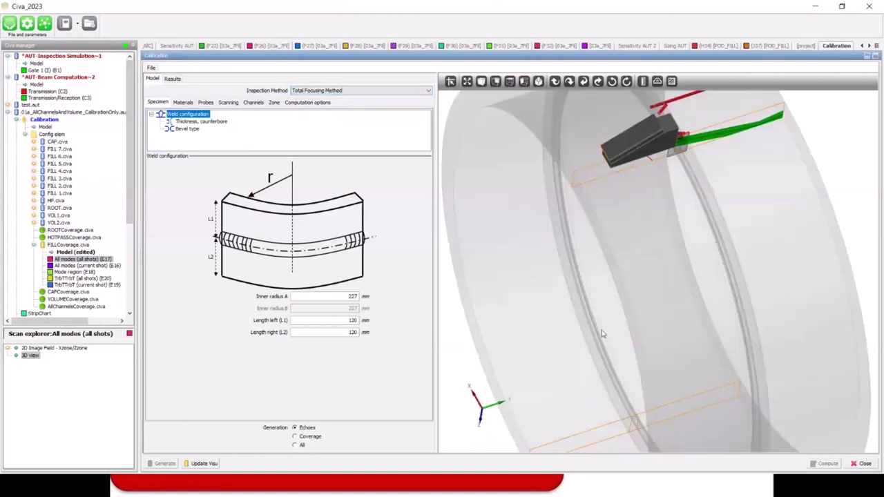
pyautogui.moveTo(572, 182); pyautogui.dragTo(585, 335)
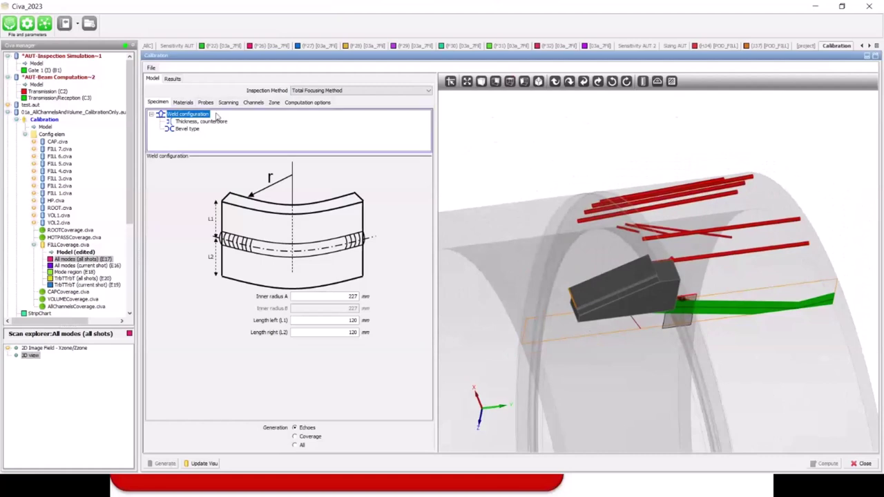
# Step: Review the TFM calibration's materials, probe, scanning and channel settings, and check the channel types available for A_DIRECT, keeping Volume
pyautogui.click(183, 102)
pyautogui.click(205, 103)
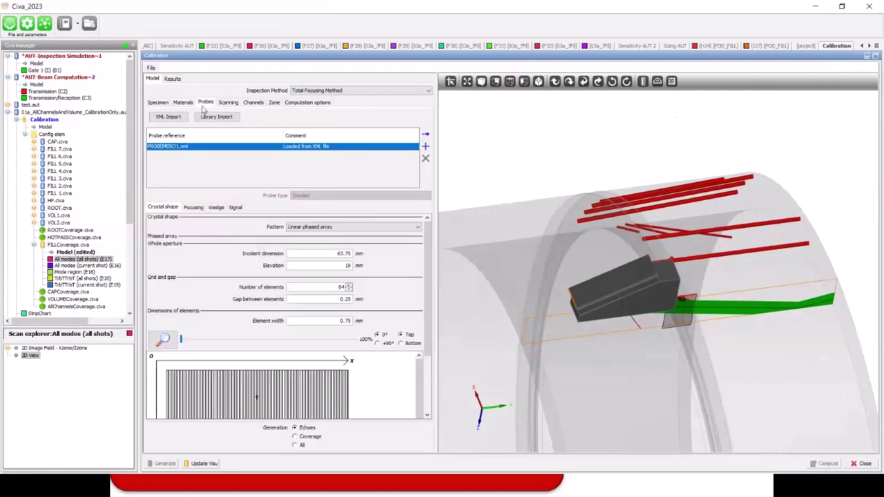
pyautogui.click(230, 103)
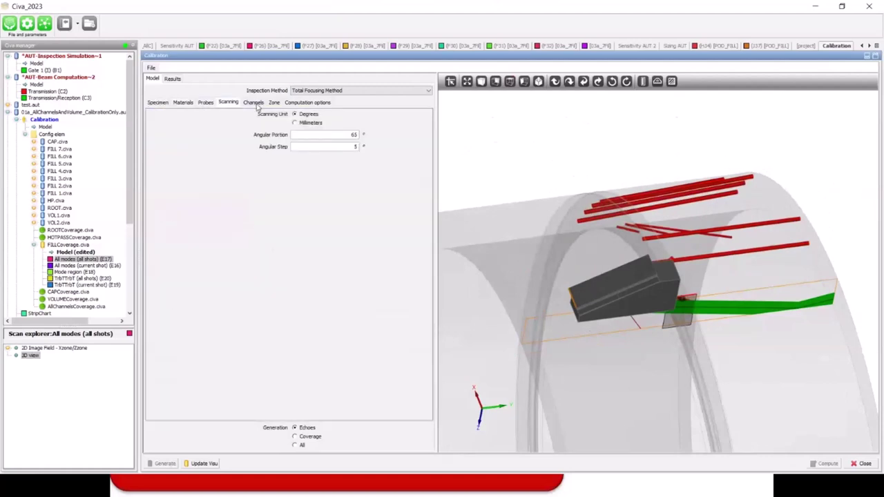
pyautogui.click(253, 102)
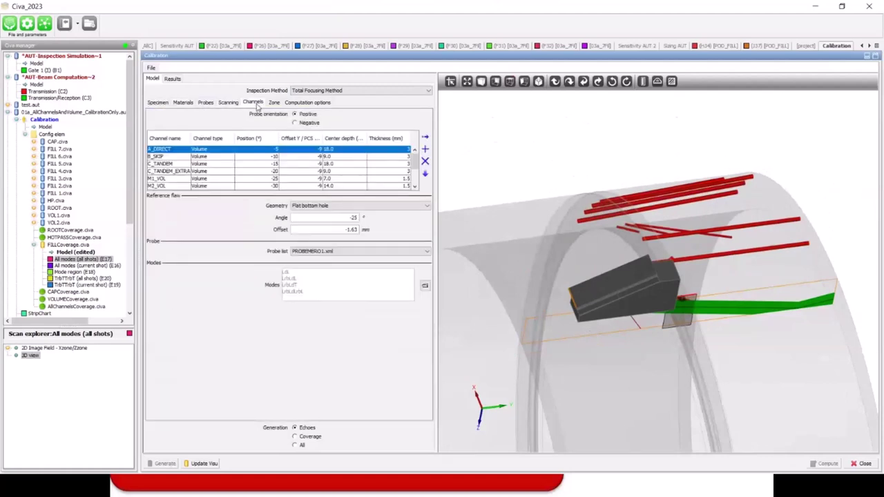
pyautogui.click(221, 150)
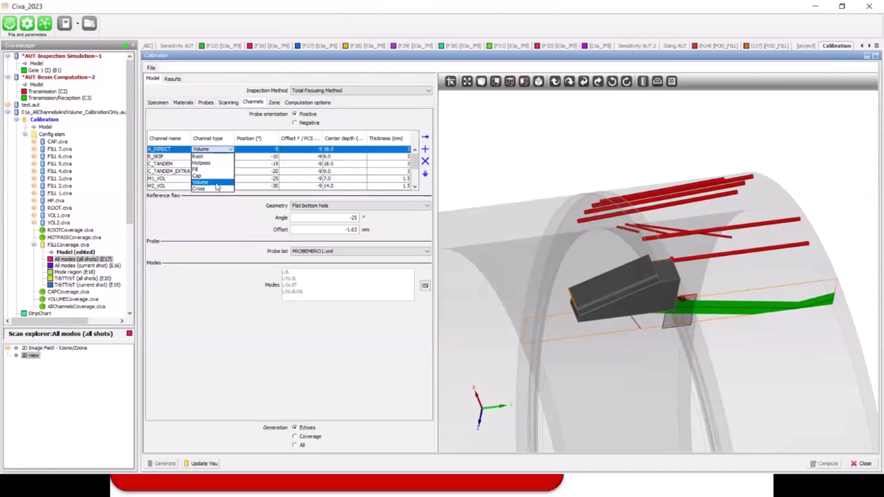
pyautogui.click(216, 183)
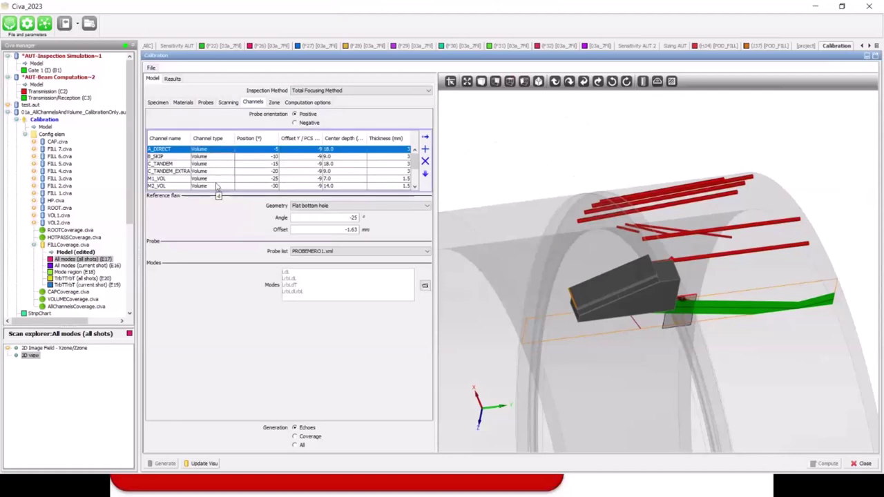
# Step: Examine the TFM reconstruction zone against the weld in 3D and check the specimen's bevel type parameters
pyautogui.click(273, 102)
pyautogui.moveTo(602, 248); pyautogui.dragTo(650, 147)
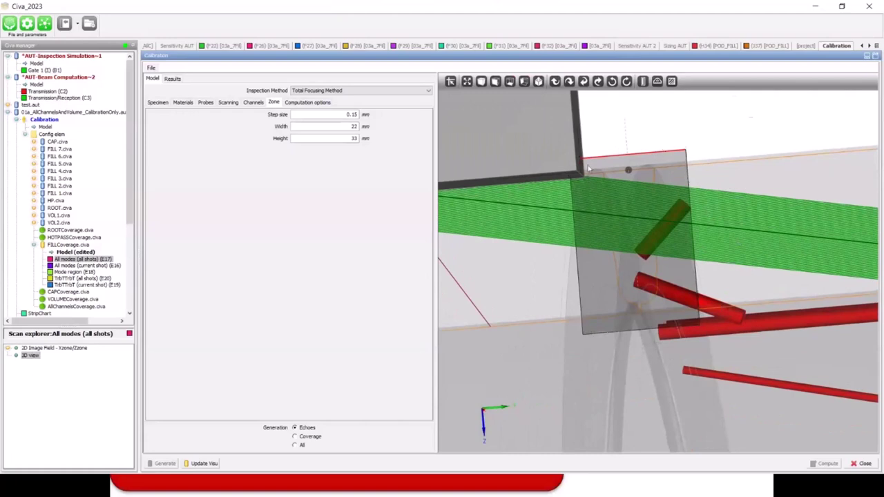
pyautogui.moveTo(578, 302); pyautogui.dragTo(576, 305)
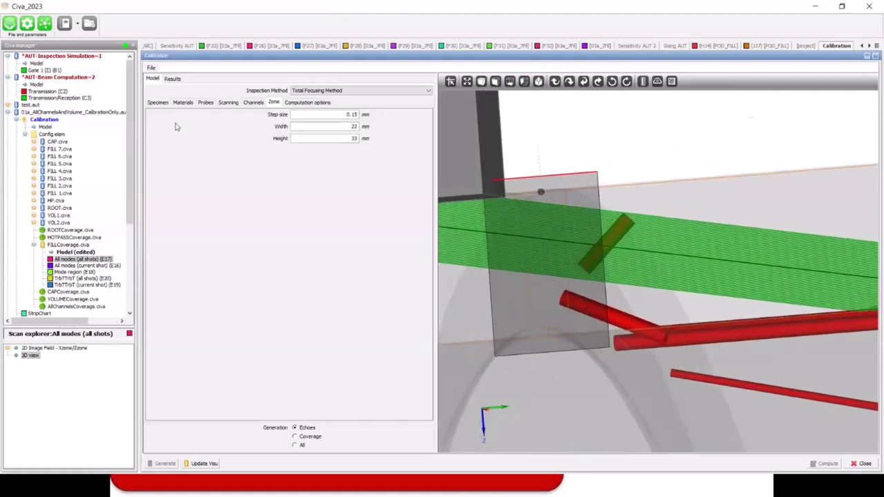
pyautogui.click(165, 102)
pyautogui.click(187, 129)
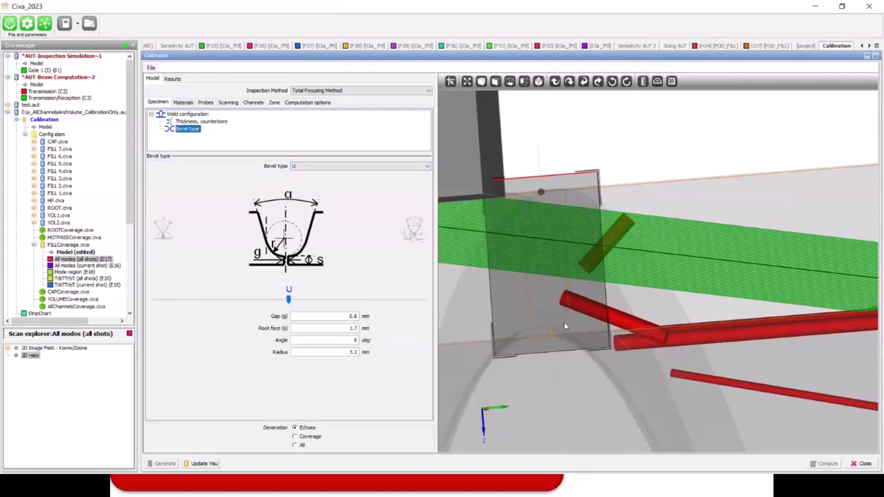
# Step: Recheck the channel list and the zone's step size and width fields, comparing the zone with the reference flaws in 3D
pyautogui.click(252, 102)
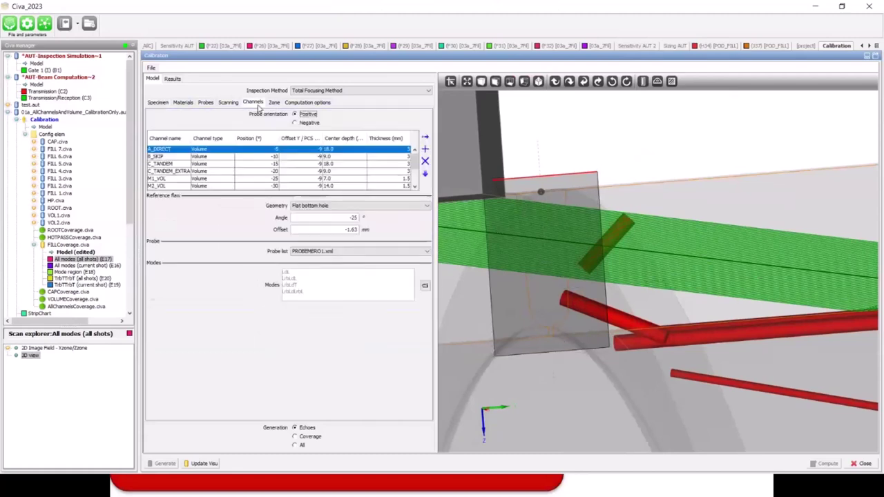
pyautogui.click(274, 102)
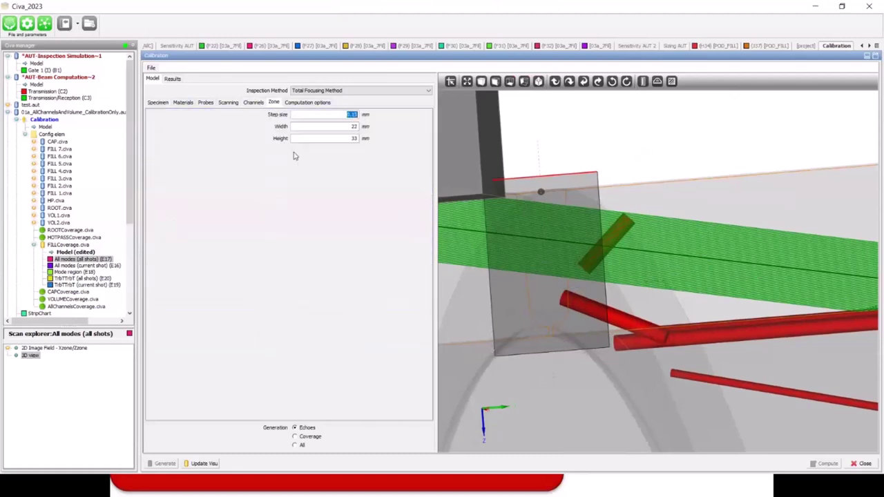
pyautogui.press('Tab')
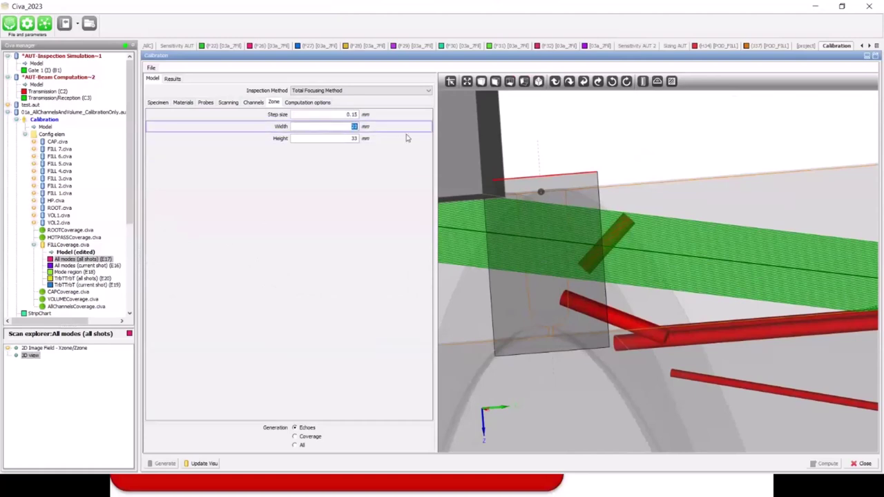
pyautogui.hotkey('shift', 'Tab')
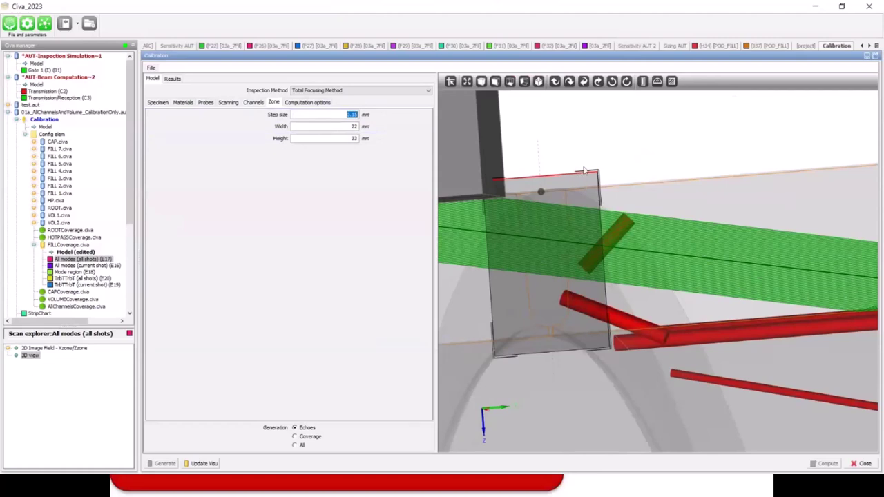
pyautogui.moveTo(555, 219); pyautogui.dragTo(566, 320)
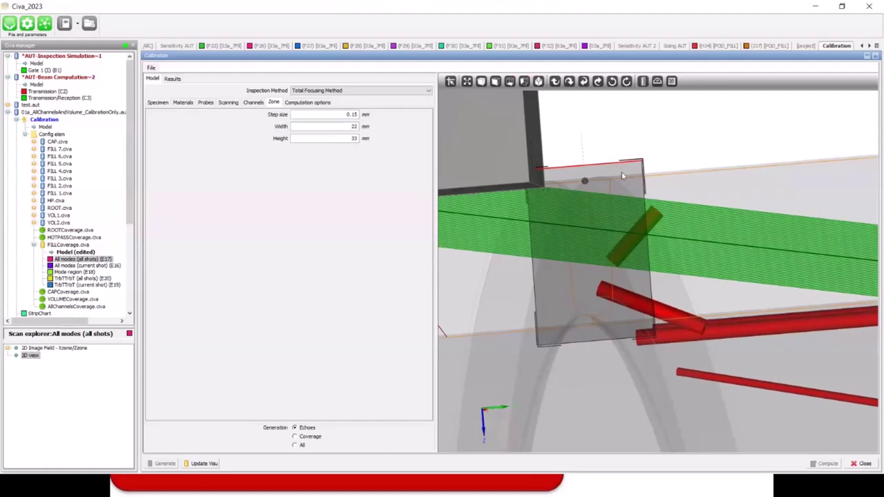
pyautogui.scroll(-5, 591, 294)
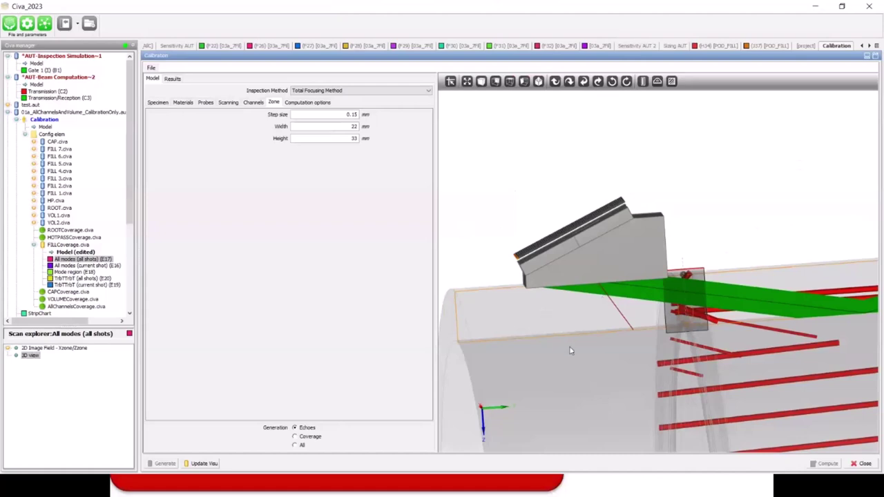
pyautogui.moveTo(571, 349); pyautogui.dragTo(531, 337, button='middle')
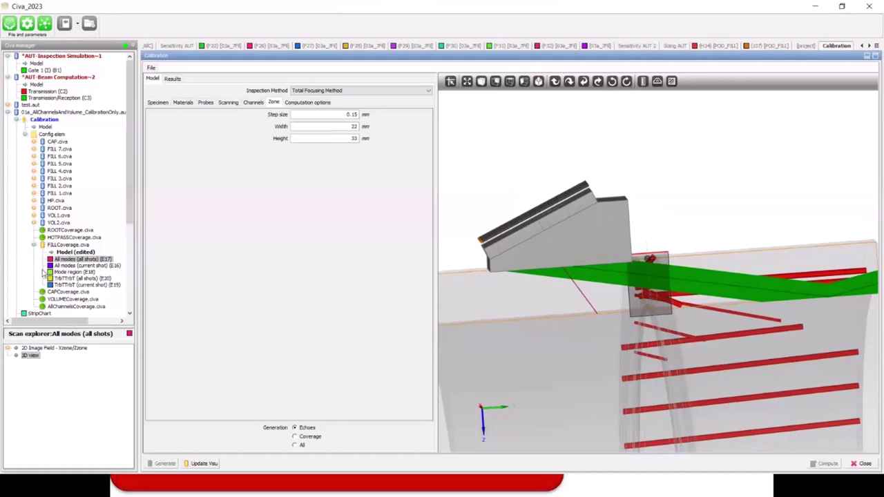
# Step: Look at the Gate 1 result under FILL 4 in the calibration-only file's tree
pyautogui.click(34, 245)
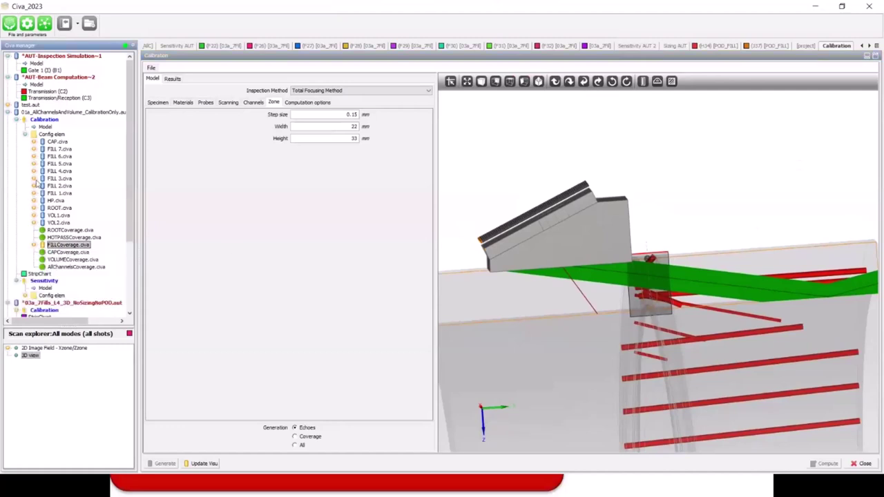
pyautogui.click(34, 171)
pyautogui.click(69, 186)
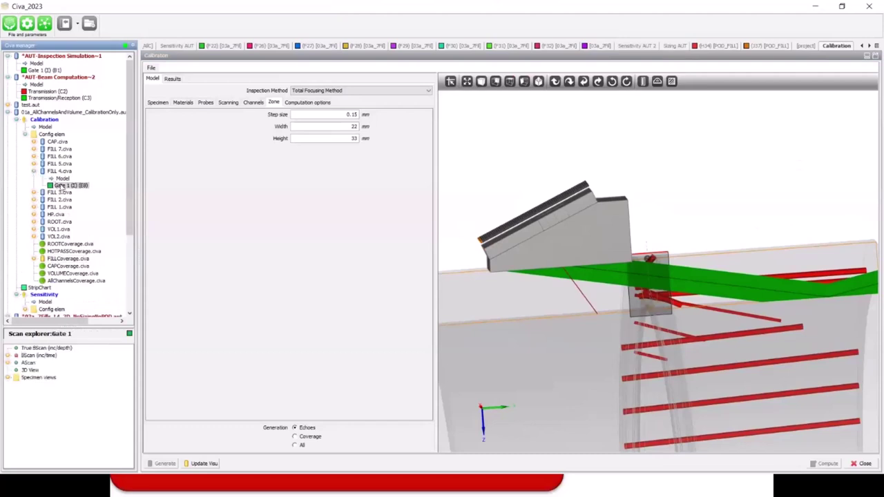
pyautogui.rightClick(60, 184)
pyautogui.click(30, 160)
# Step: Load N_FILL.civa from the TFM file's calibration configurations and display its Specimen TFM (L_L) result
pyautogui.click(9, 113)
pyautogui.click(17, 221)
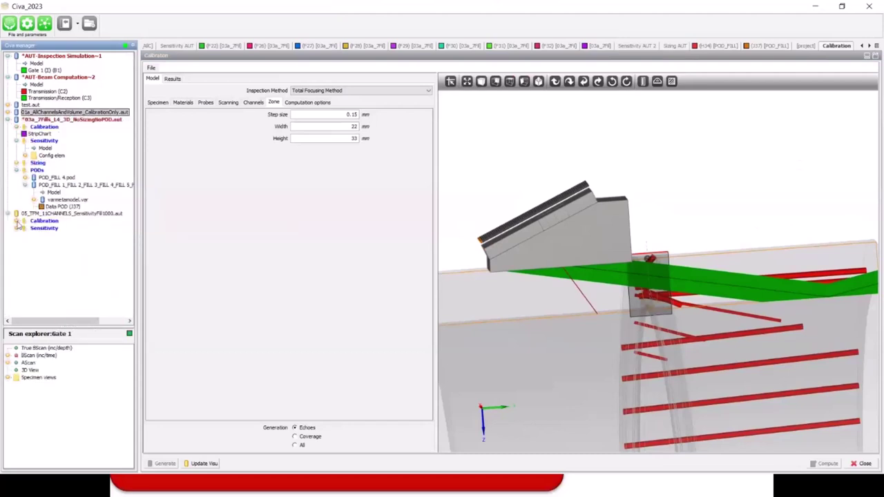
pyautogui.click(26, 235)
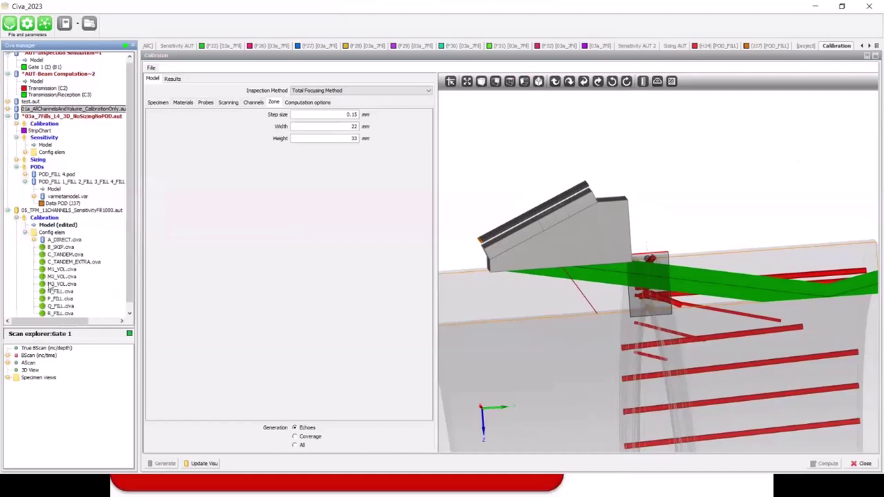
pyautogui.scroll(-1, 56, 296)
pyautogui.rightClick(60, 285)
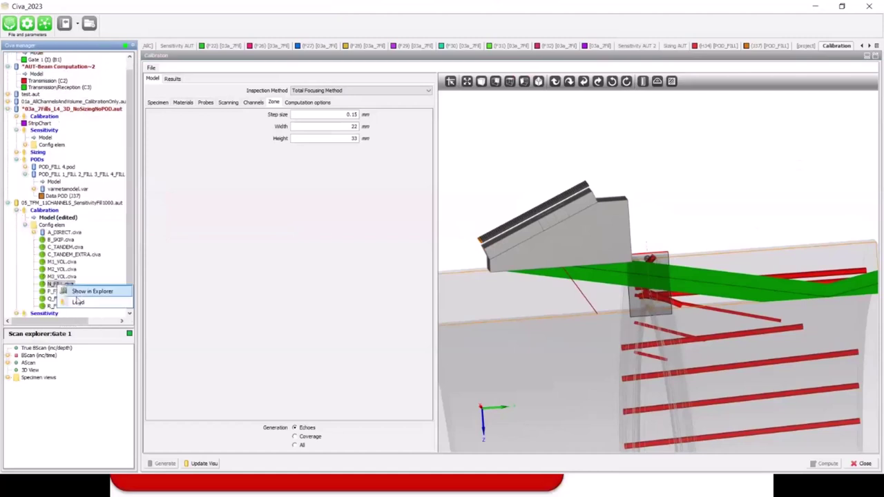
pyautogui.click(80, 305)
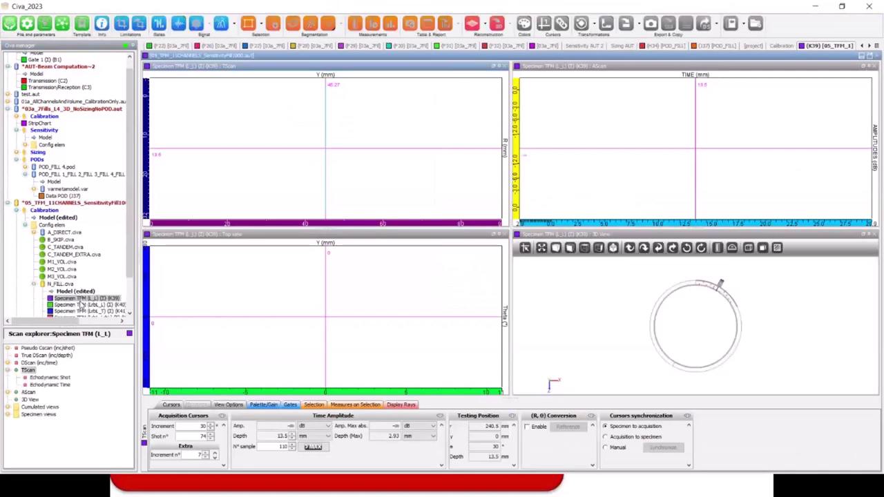
# Step: Close the AScan view to enlarge the 3D view and move the top view's angular cursor onto the echo at about 31.8°
pyautogui.click(869, 66)
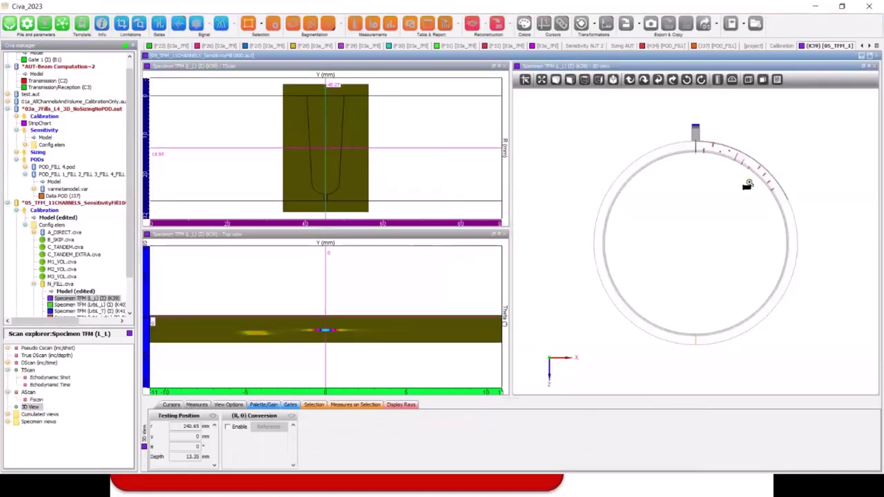
pyautogui.scroll(3, 750, 187)
pyautogui.moveTo(789, 200); pyautogui.dragTo(614, 290)
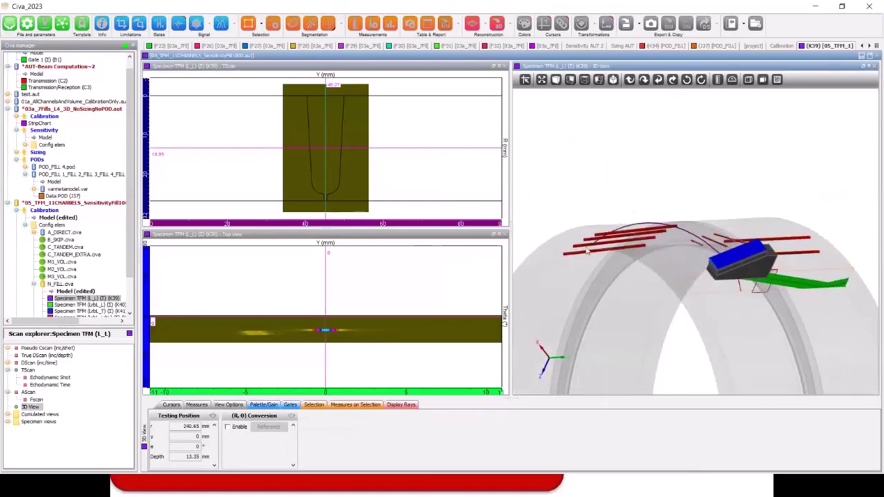
pyautogui.moveTo(735, 282); pyautogui.dragTo(680, 196)
pyautogui.moveTo(357, 321); pyautogui.dragTo(357, 335)
pyautogui.scroll(3, 673, 290)
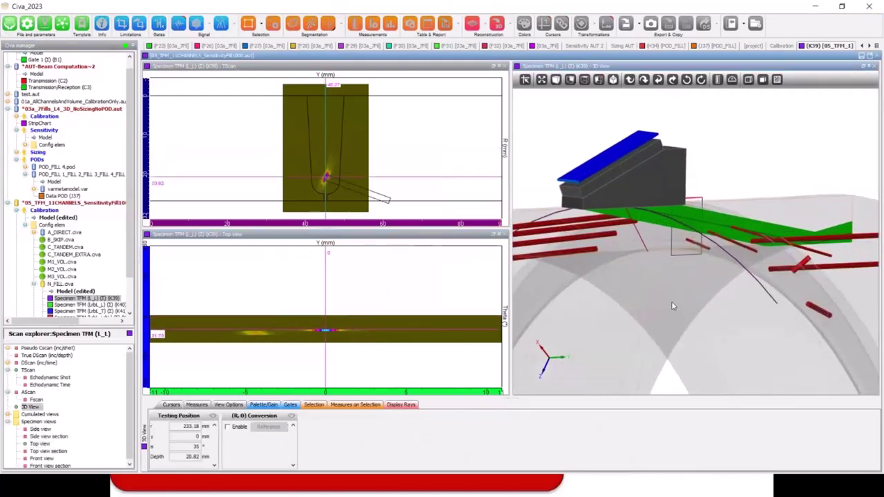
# Step: Examine the probe, the TFM image and the reference hole's echo together in the 3D view
pyautogui.moveTo(661, 310); pyautogui.dragTo(632, 300)
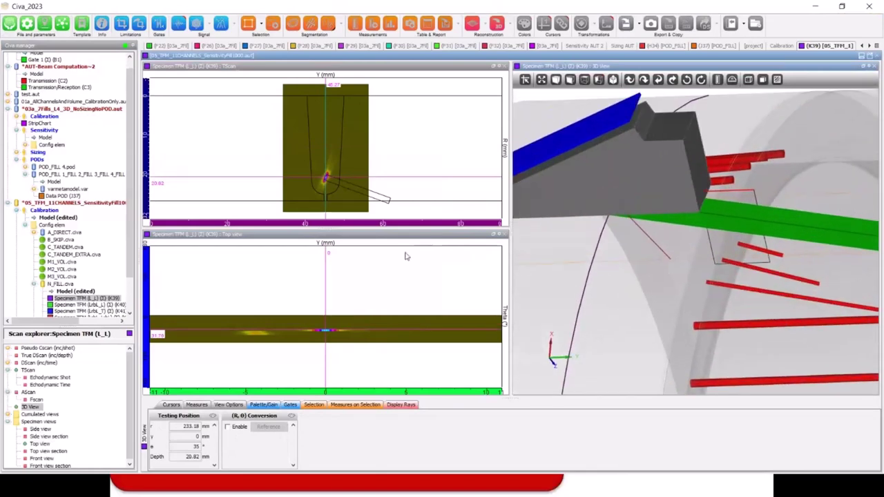
pyautogui.click(326, 331)
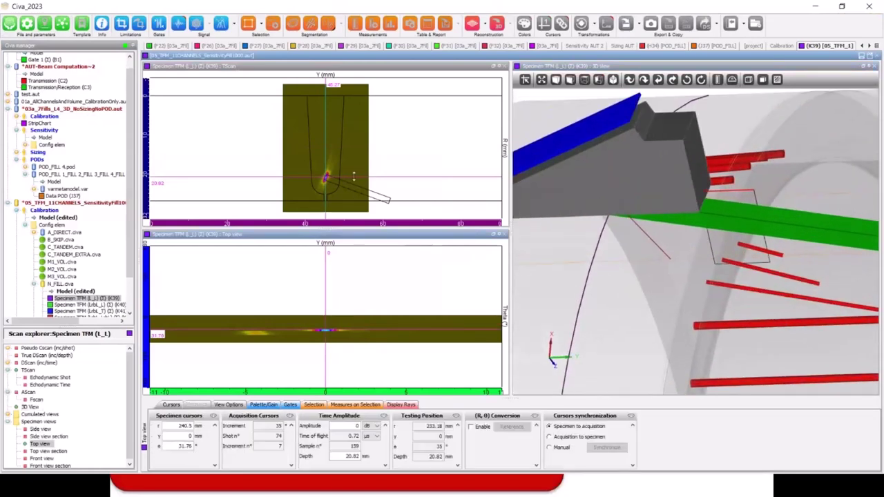
pyautogui.click(637, 252)
pyautogui.moveTo(652, 267)
pyautogui.mouseDown()
pyautogui.moveTo(729, 253)
pyautogui.moveTo(666, 270)
pyautogui.mouseUp()
pyautogui.scroll(8, 646, 300)
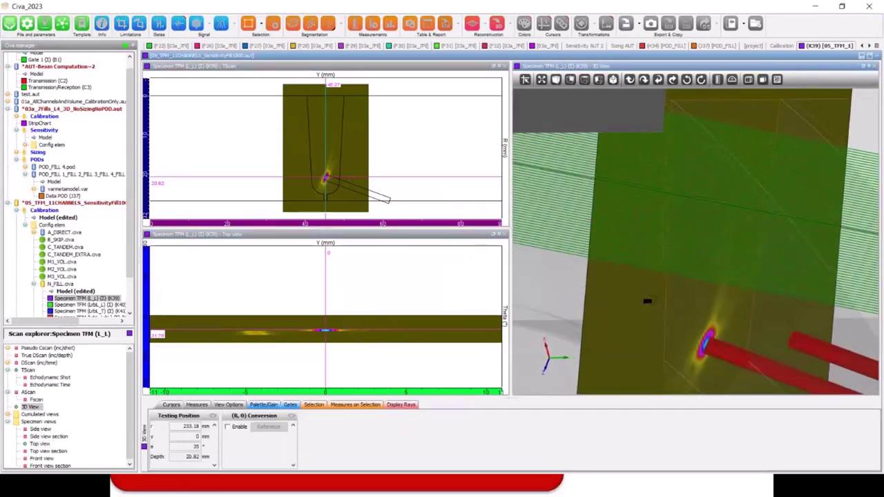
pyautogui.moveTo(642, 303); pyautogui.dragTo(644, 276)
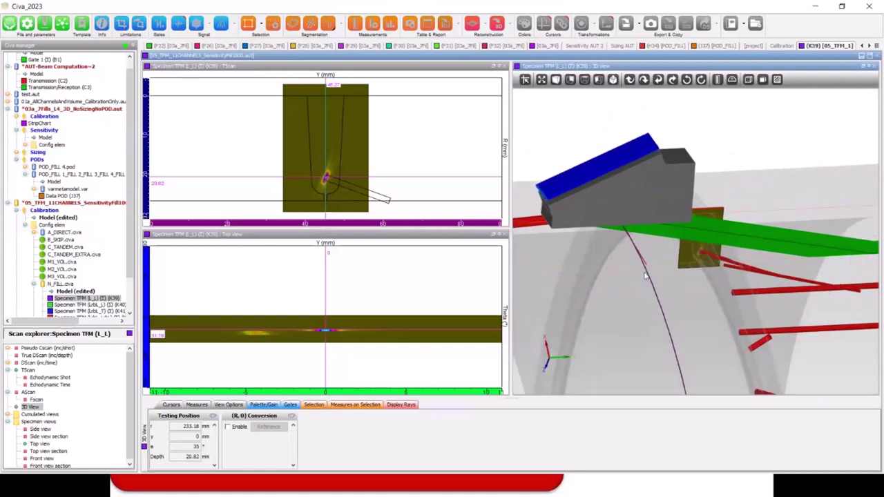